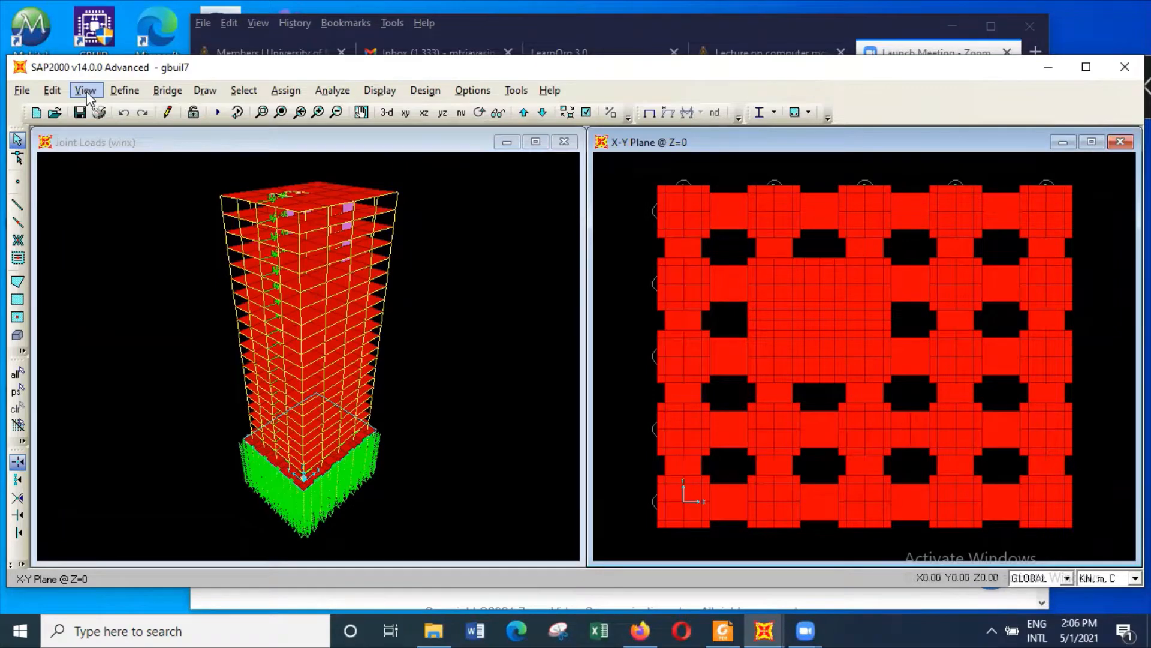
# Step: Change the X-Y plan view to a 2D view of the X-Z plane at Y=0
pyautogui.click(85, 90)
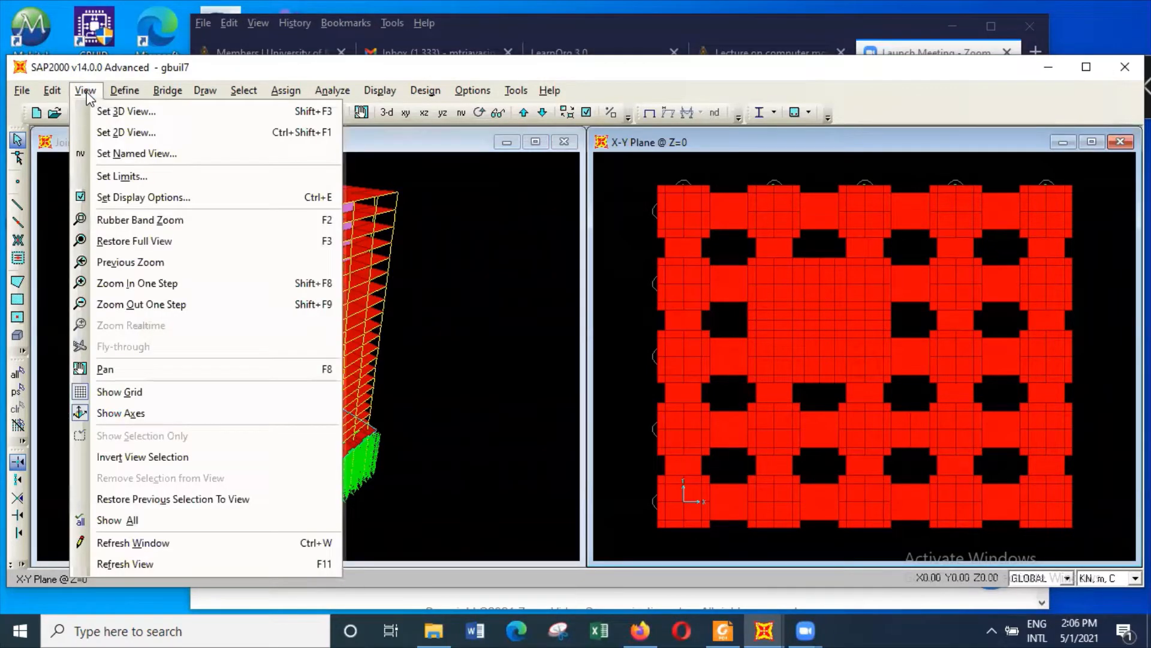
pyautogui.click(129, 133)
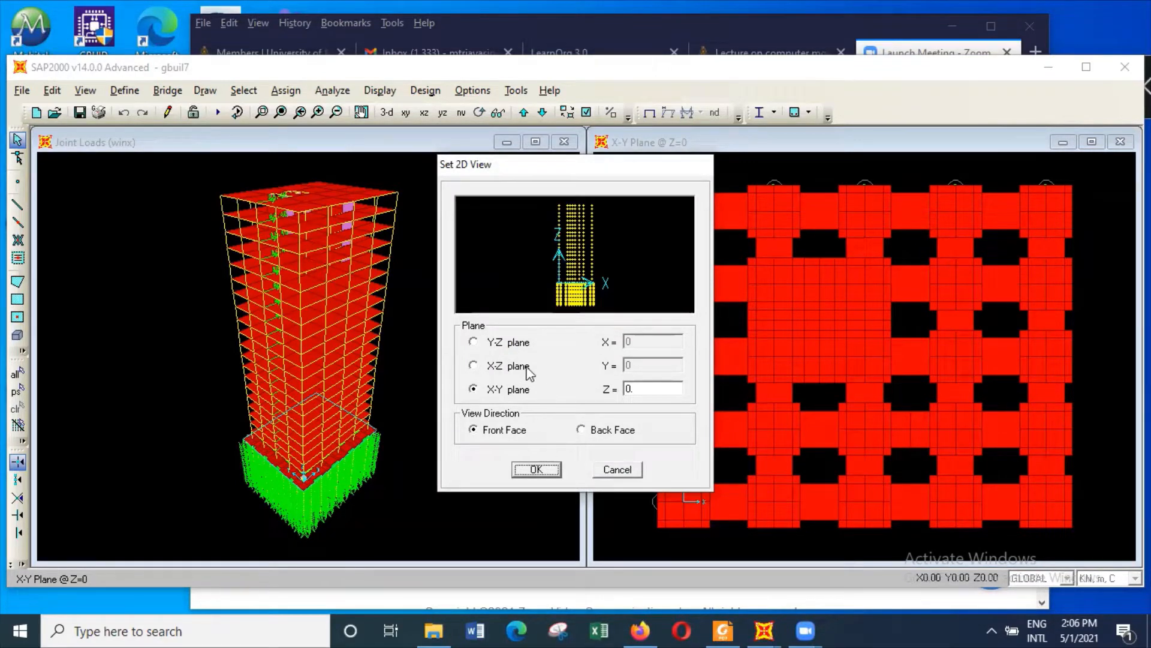
pyautogui.click(506, 367)
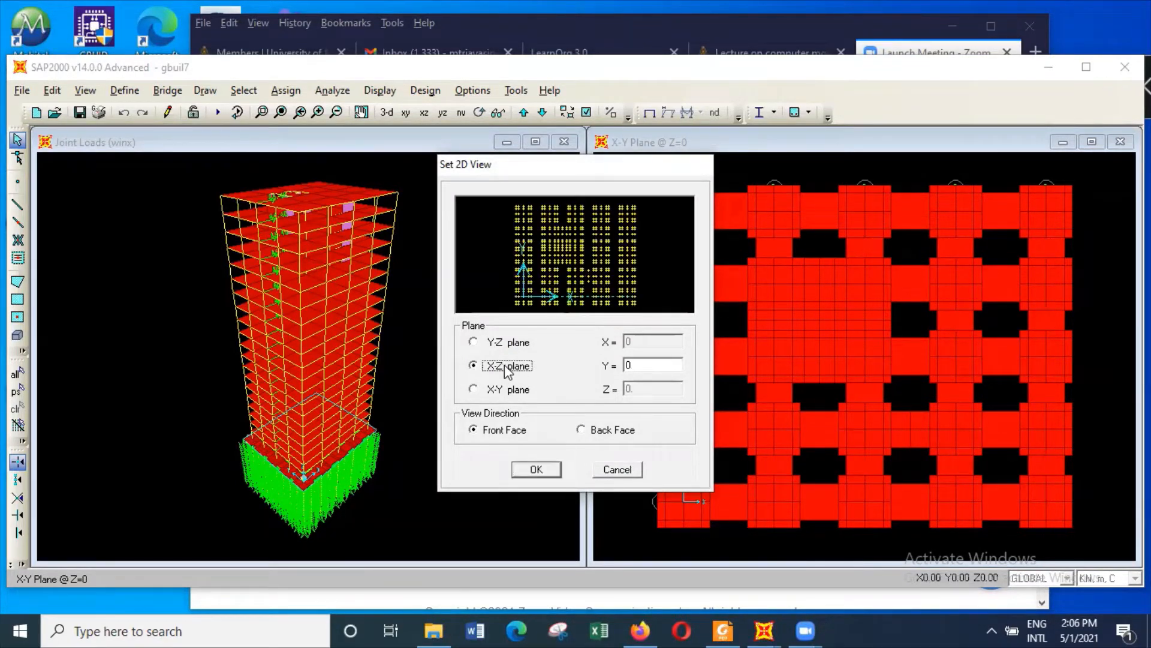
pyautogui.click(548, 469)
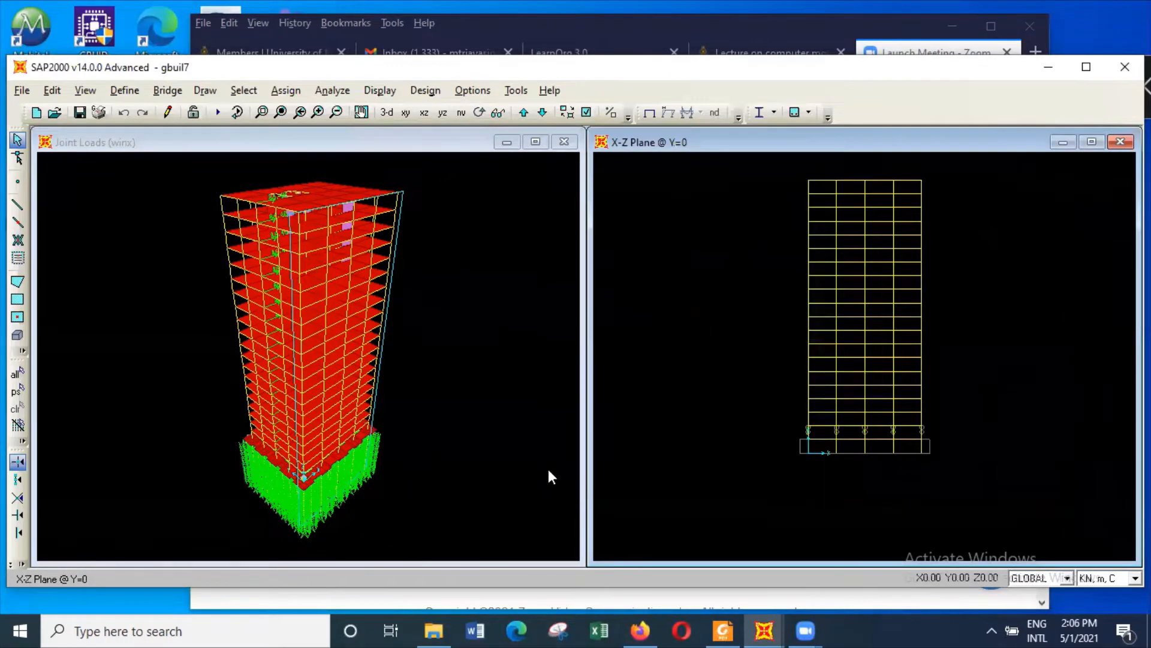
# Step: Shift the X-Z plane view to Y=-1.5 to show the row of piles under the building
pyautogui.click(84, 91)
pyautogui.click(141, 130)
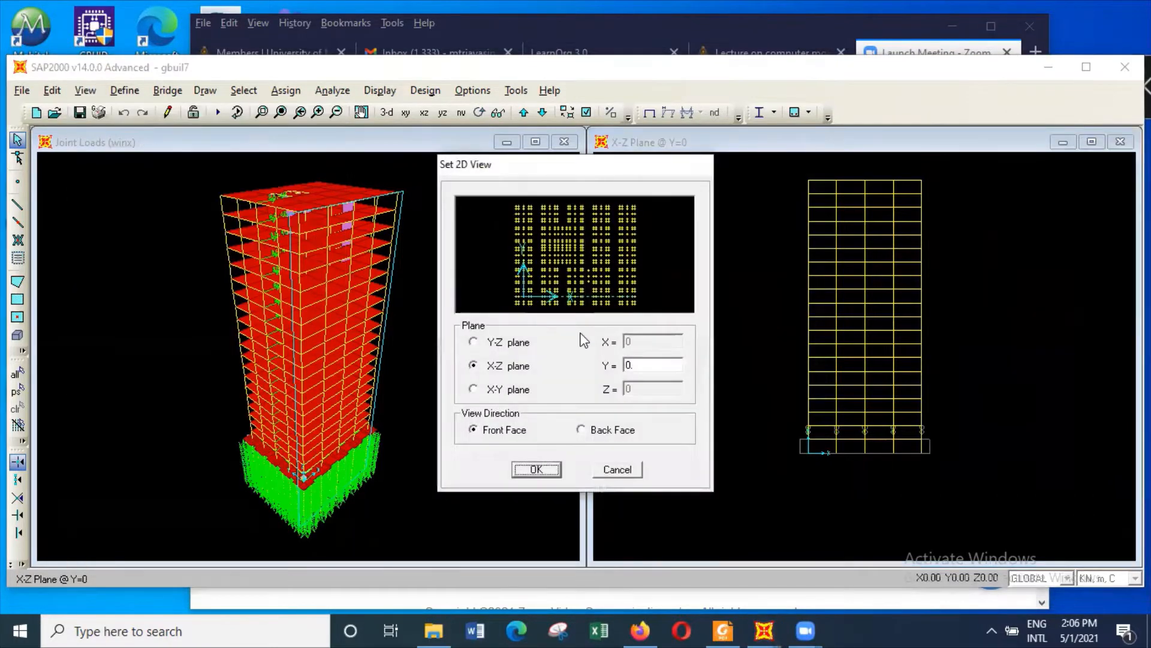
pyautogui.click(528, 306)
pyautogui.click(532, 300)
pyautogui.click(537, 470)
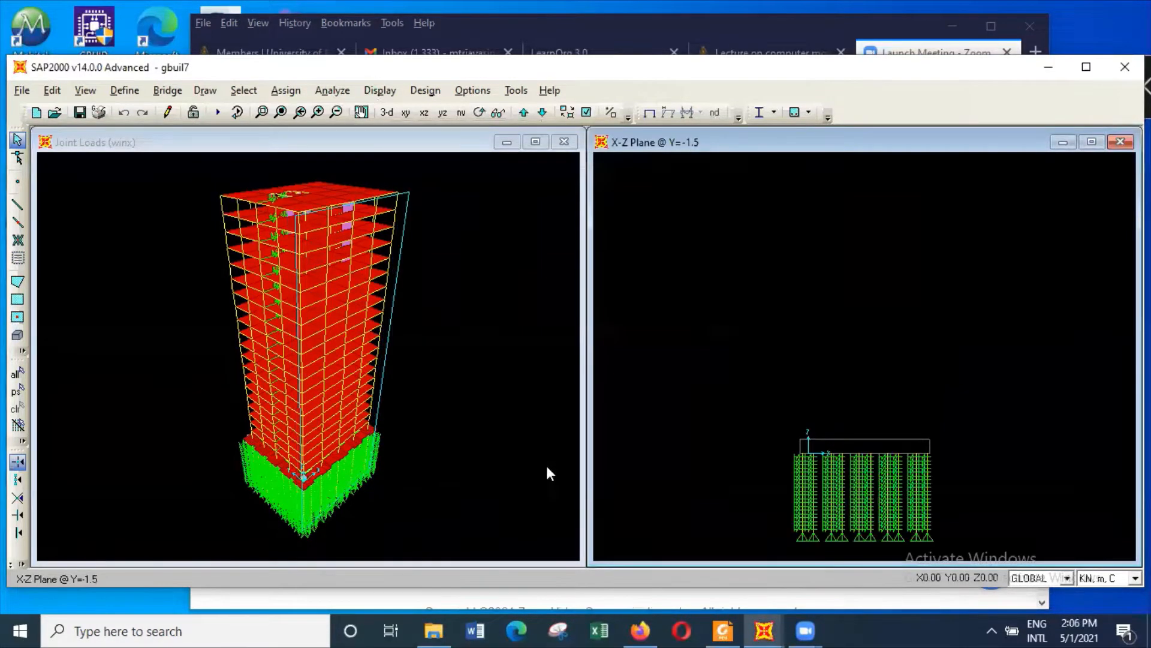
# Step: Inspect the spring assignments of the joints at Z=-1 and Z=-8 on the pile at X=-1.5
pyautogui.click(262, 114)
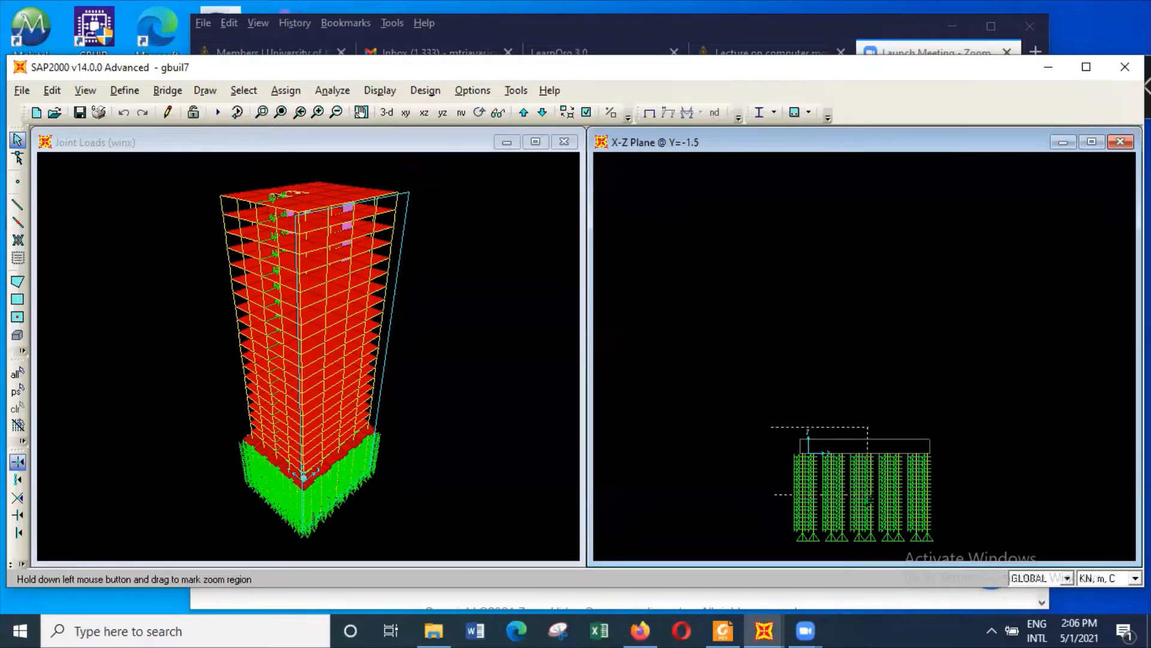
pyautogui.moveTo(772, 427); pyautogui.dragTo(953, 539)
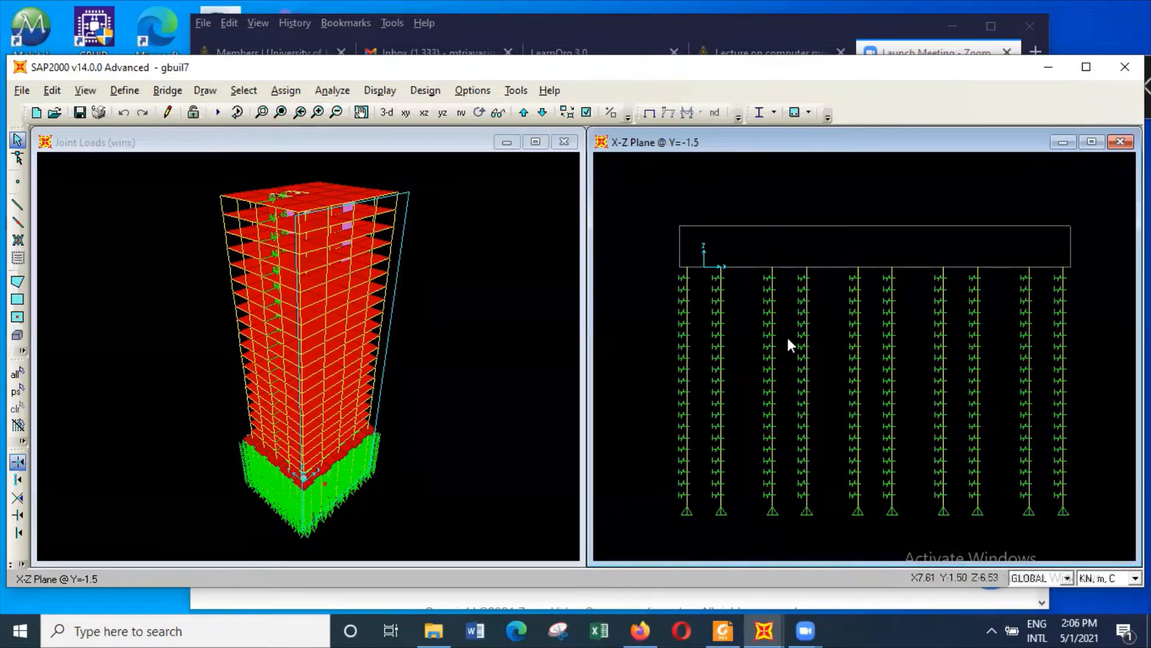
pyautogui.click(690, 287)
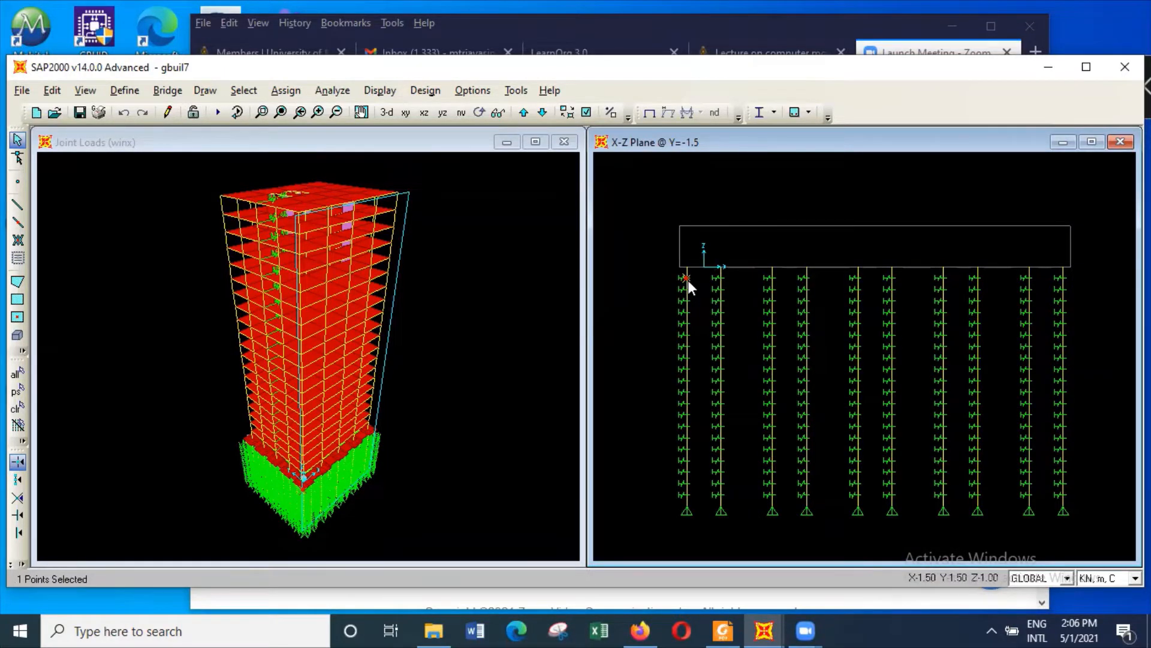
pyautogui.rightClick(688, 280)
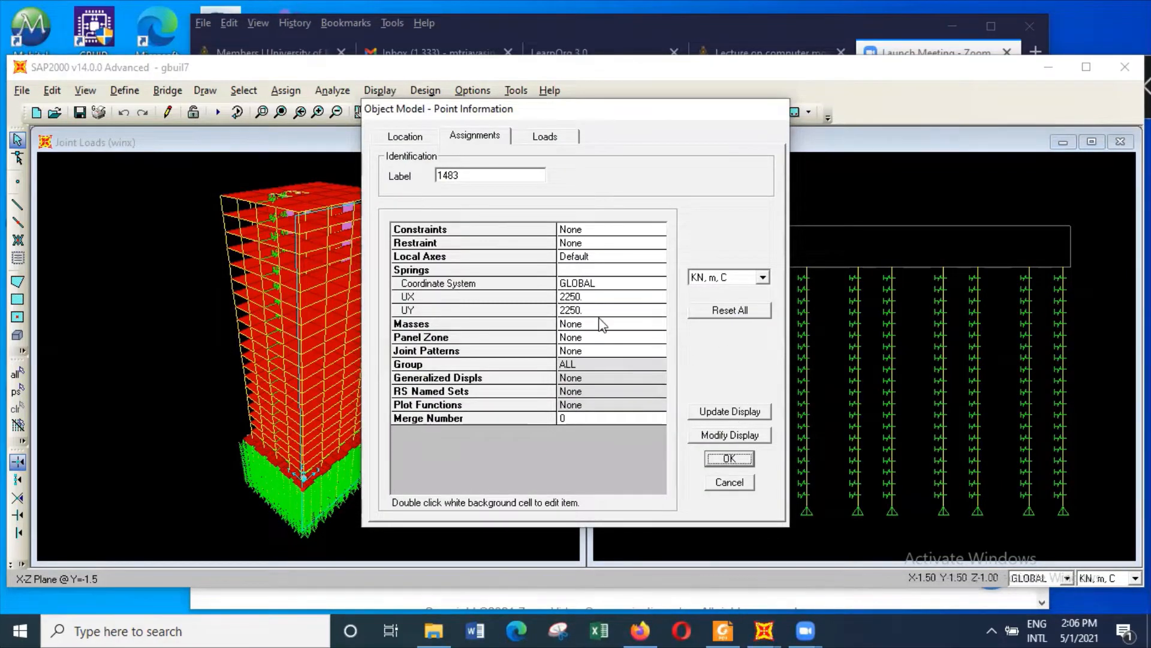
pyautogui.click(745, 460)
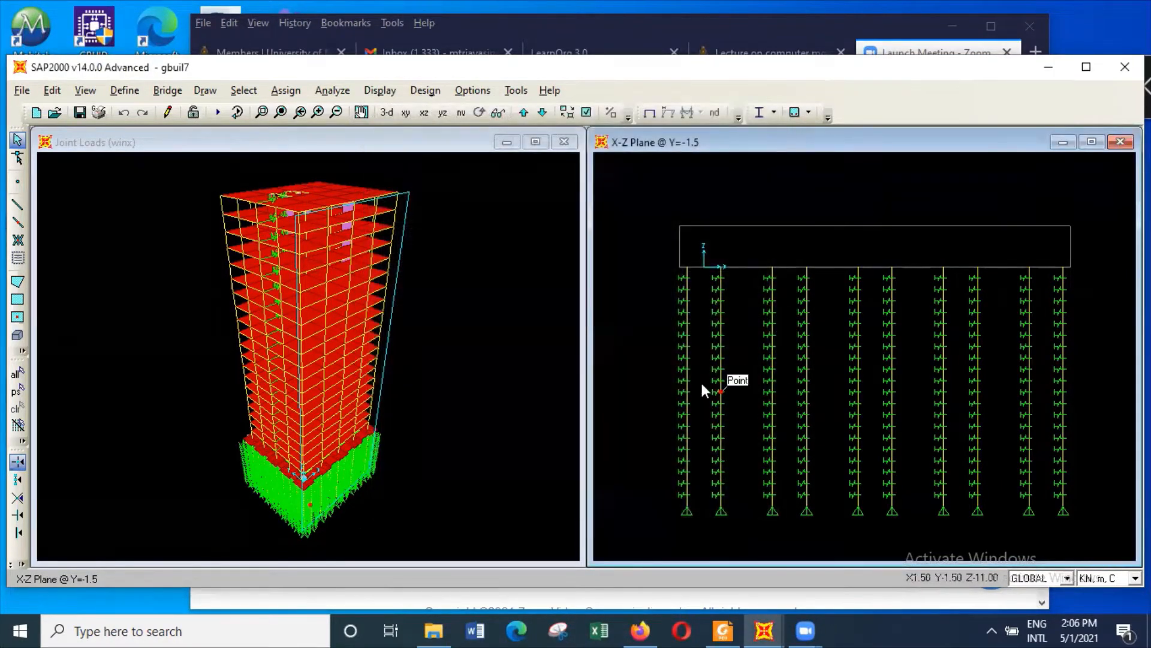
pyautogui.click(686, 358)
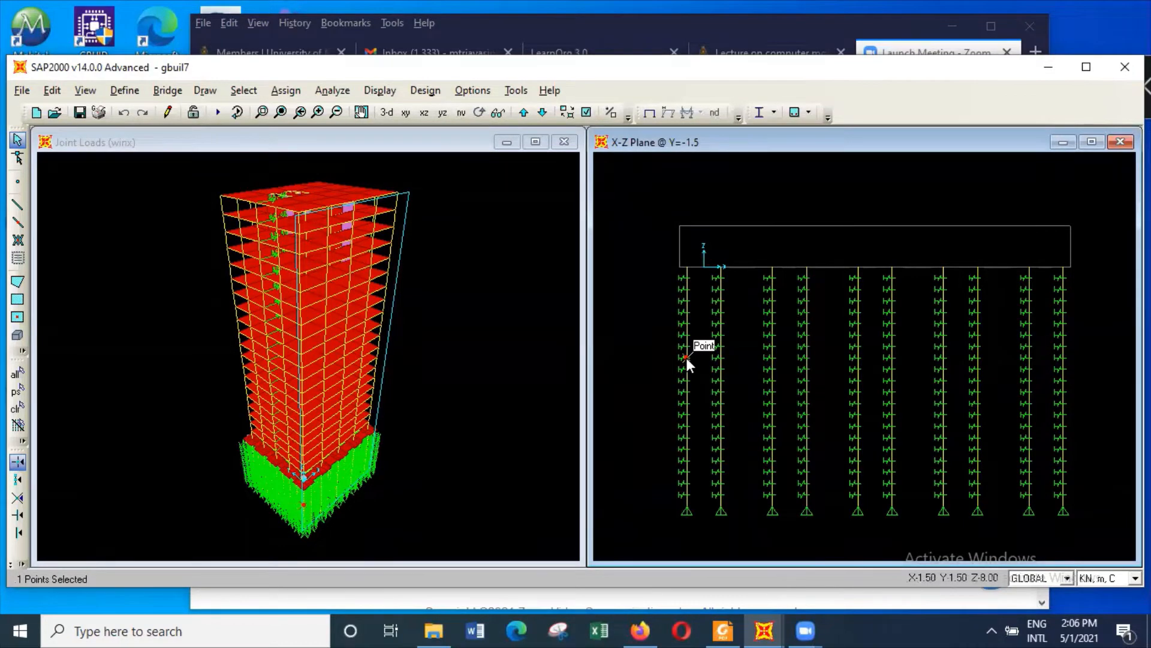
pyautogui.rightClick(686, 357)
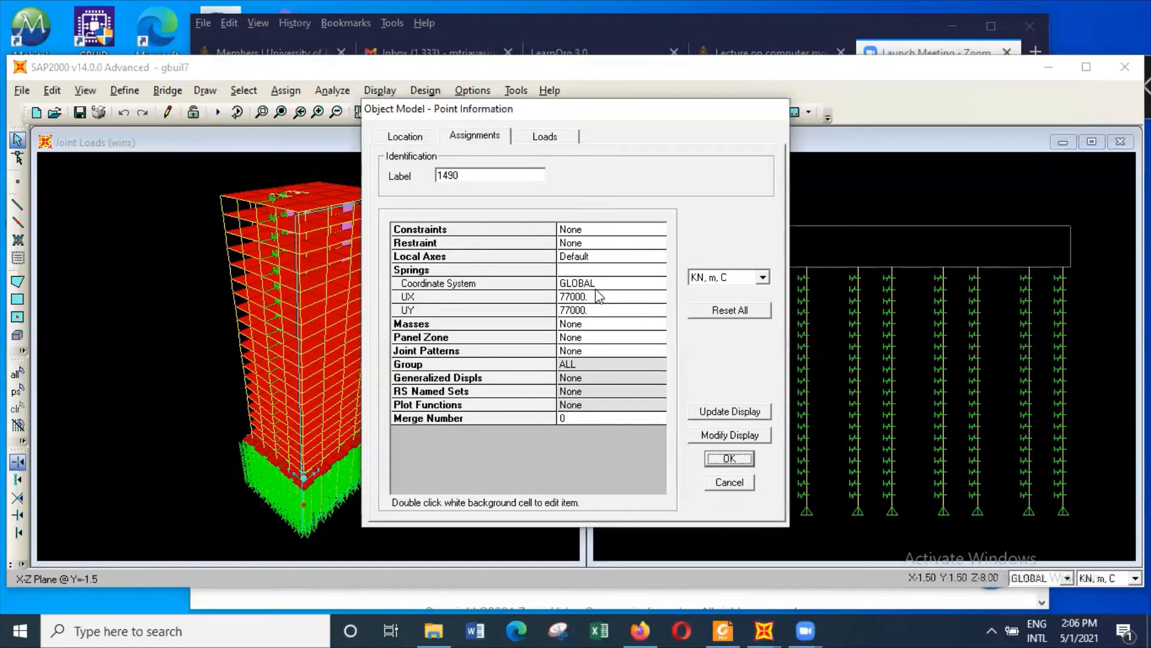
pyautogui.click(743, 483)
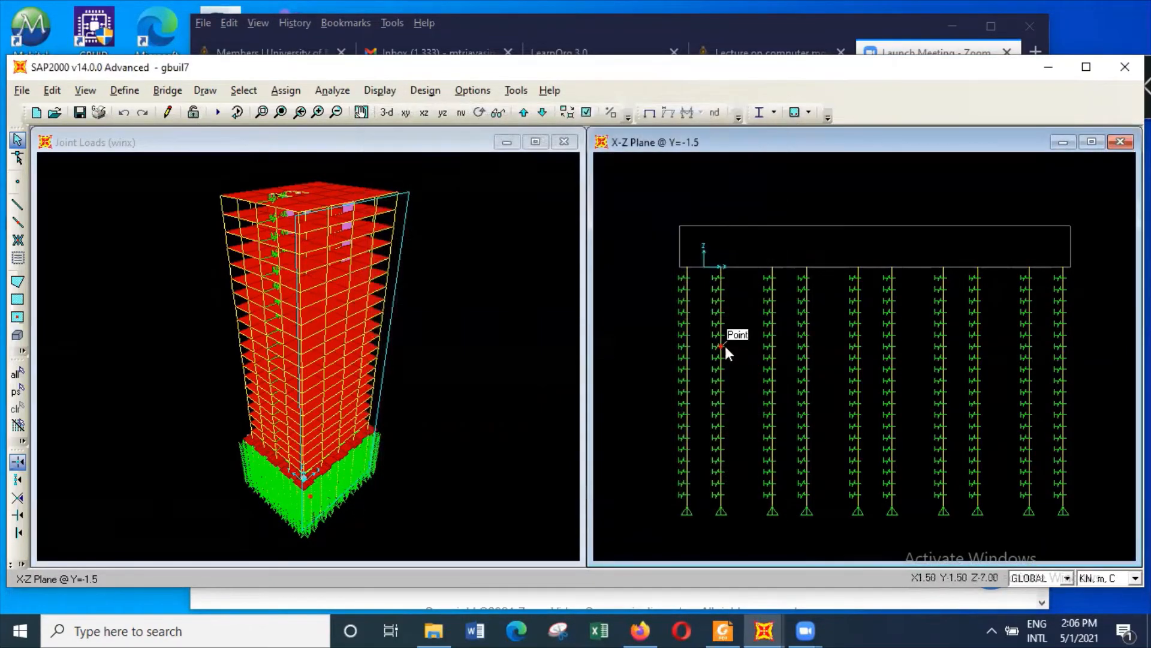
# Step: Check the spring stiffness assigned to the joints at Z=-6 and Z=-9 on the same pile
pyautogui.click(686, 335)
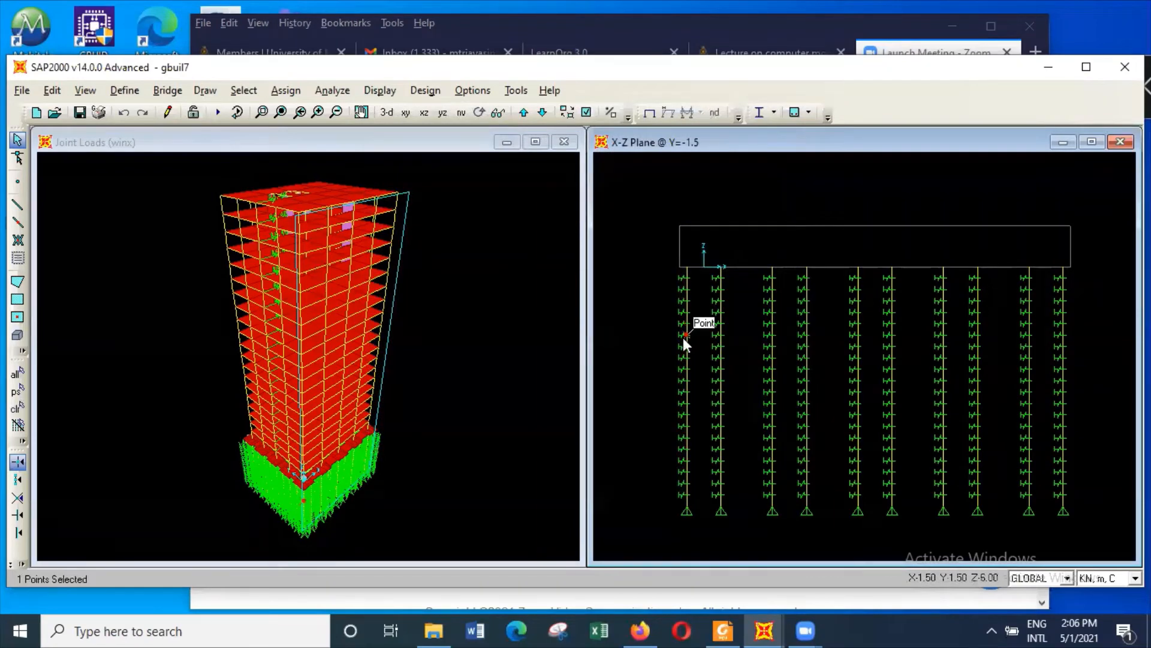
pyautogui.rightClick(687, 336)
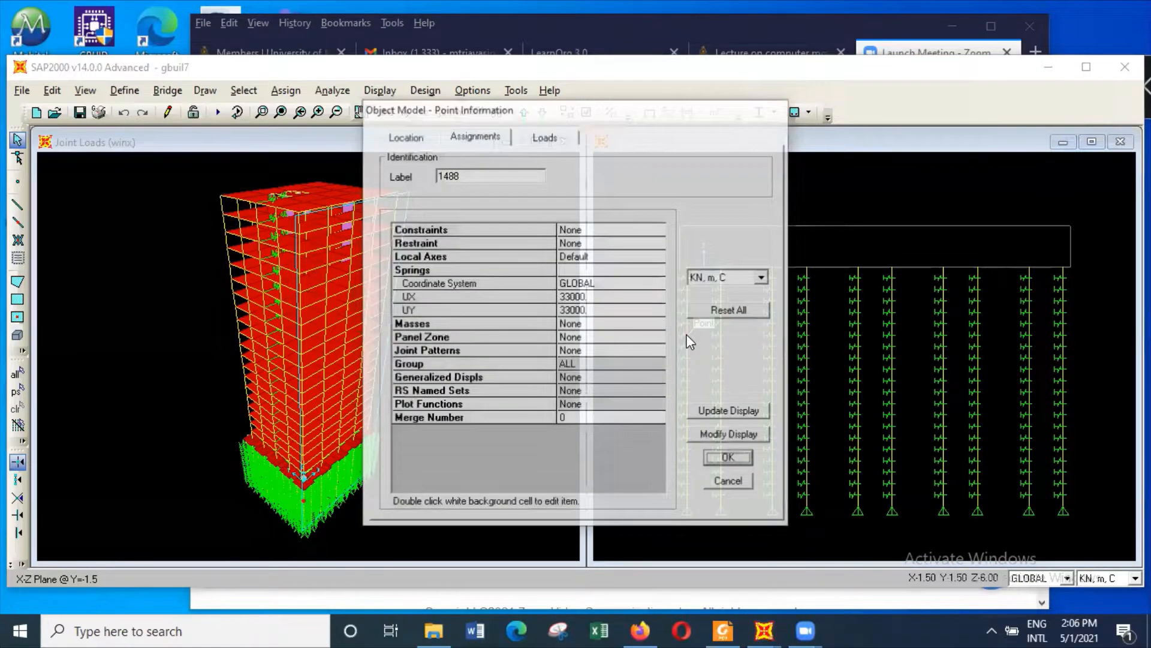
pyautogui.click(746, 457)
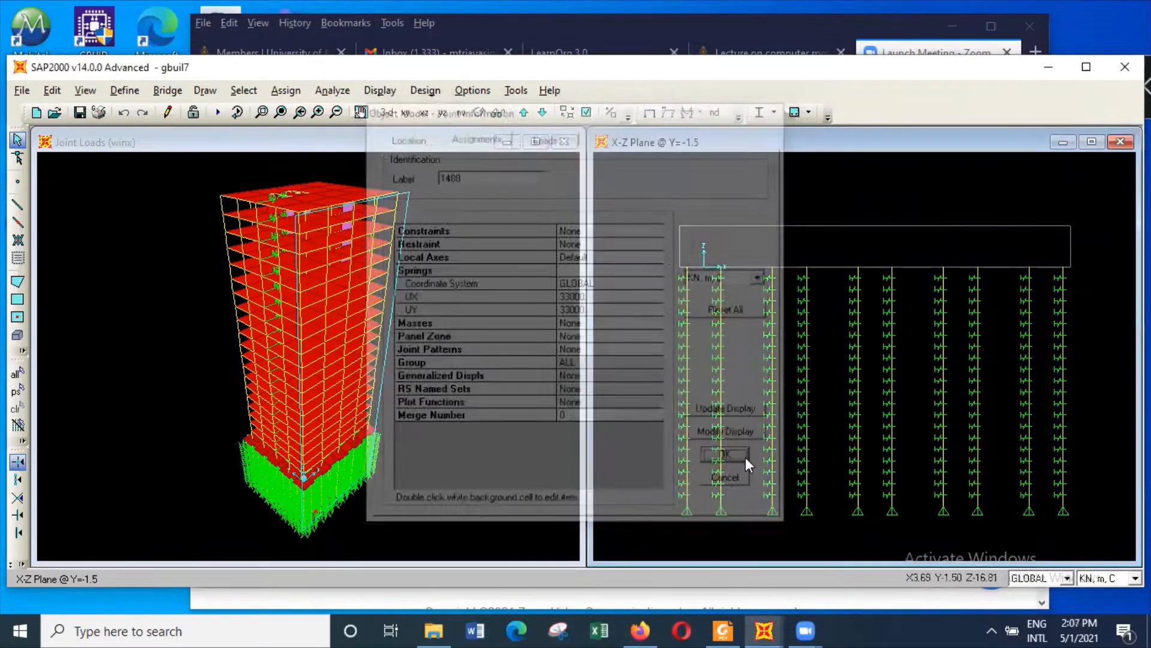
pyautogui.click(692, 376)
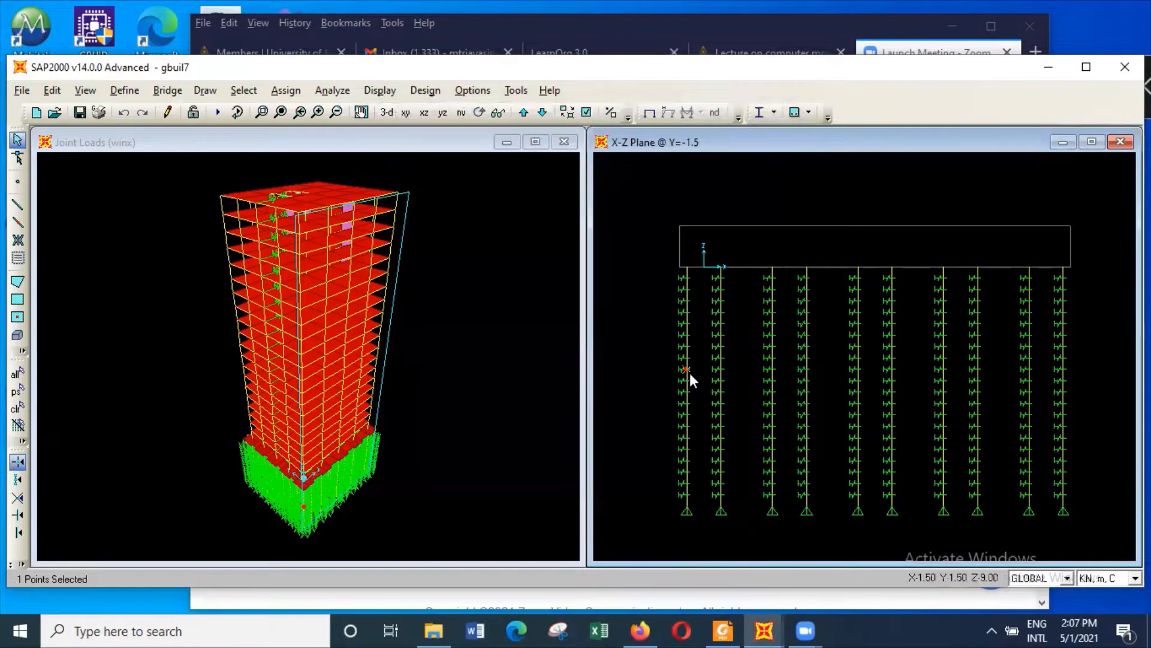
pyautogui.rightClick(687, 370)
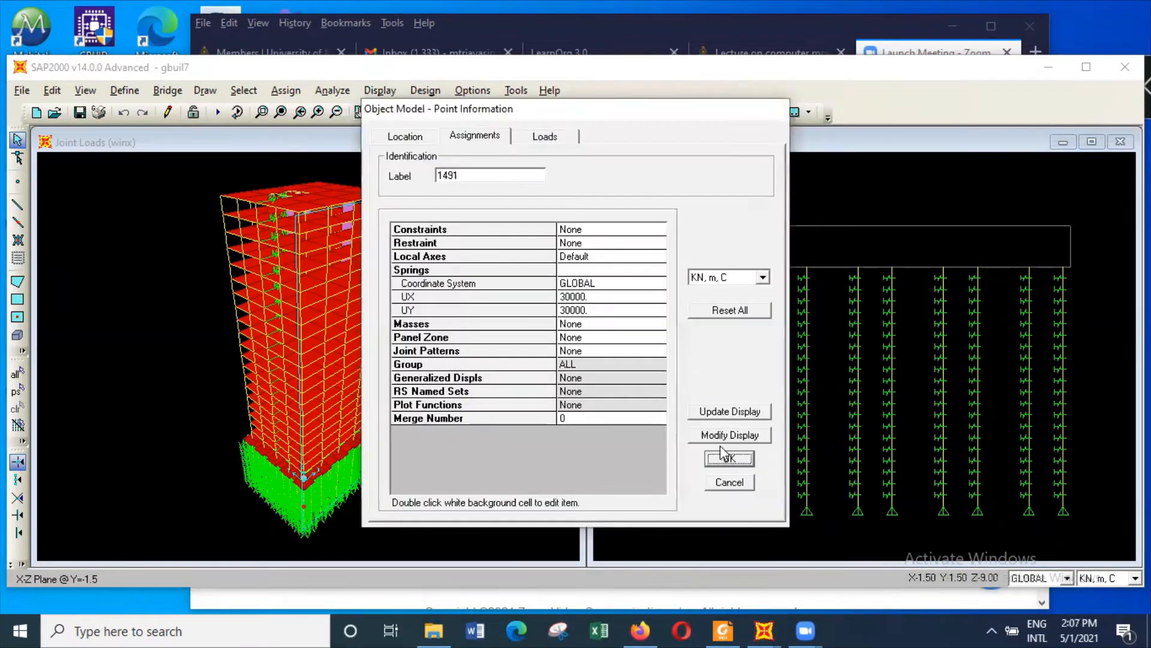
pyautogui.click(729, 458)
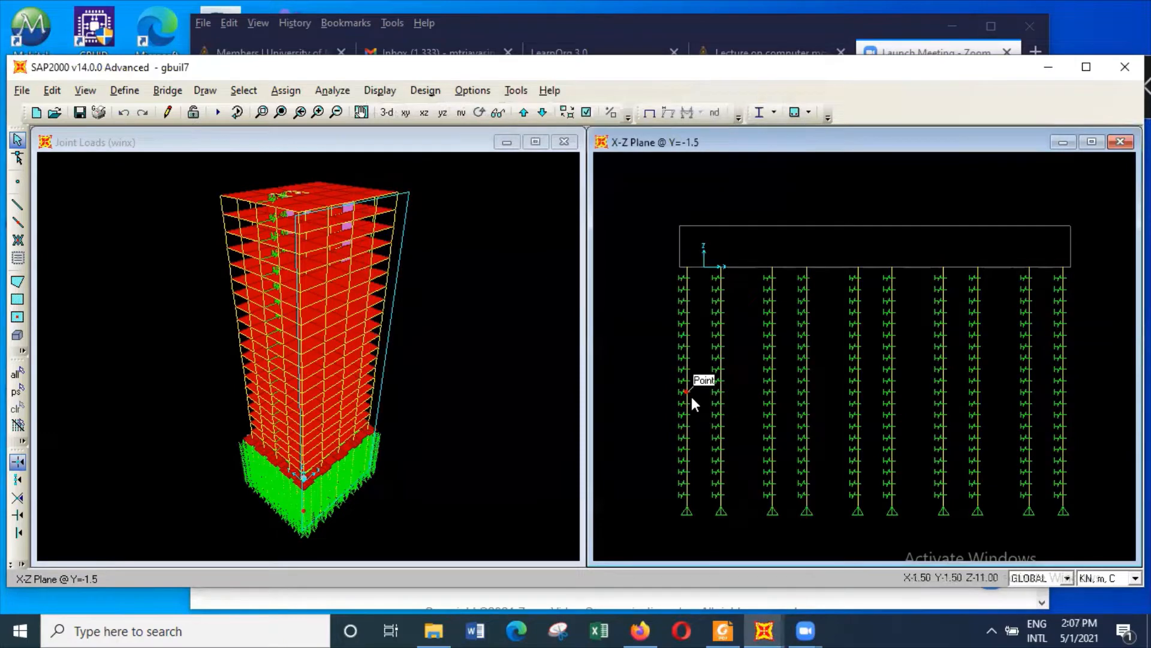
# Step: Check the spring stiffness assigned to the same pile's joints at Z=-11 and Z=-12
pyautogui.click(692, 397)
pyautogui.rightClick(692, 397)
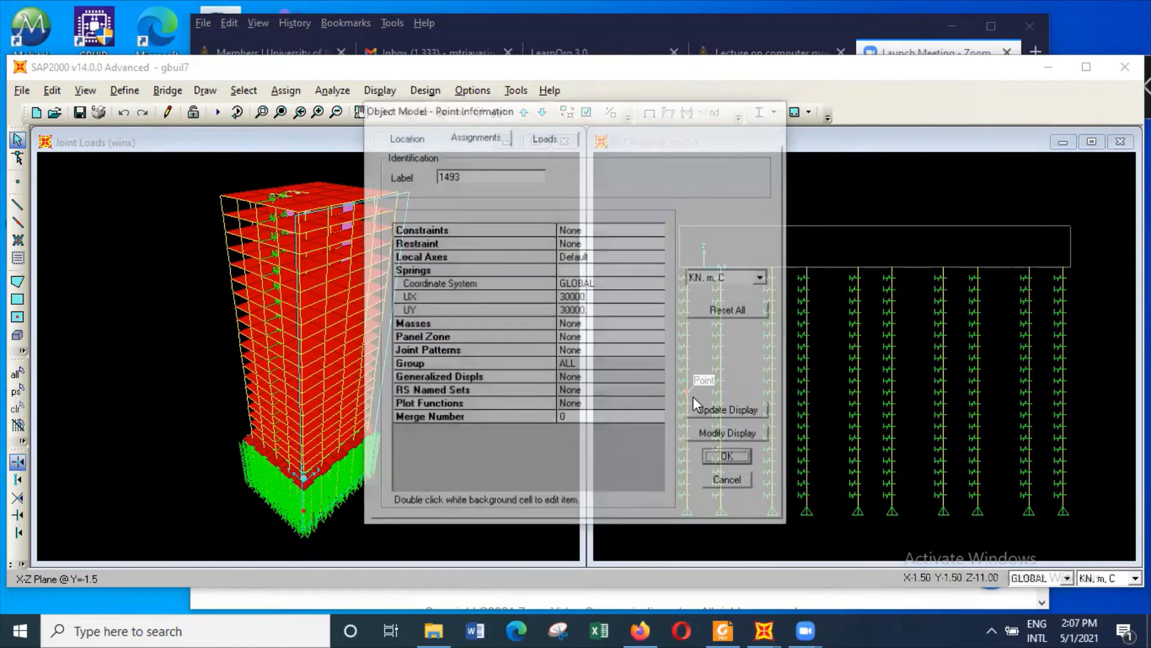
pyautogui.click(725, 457)
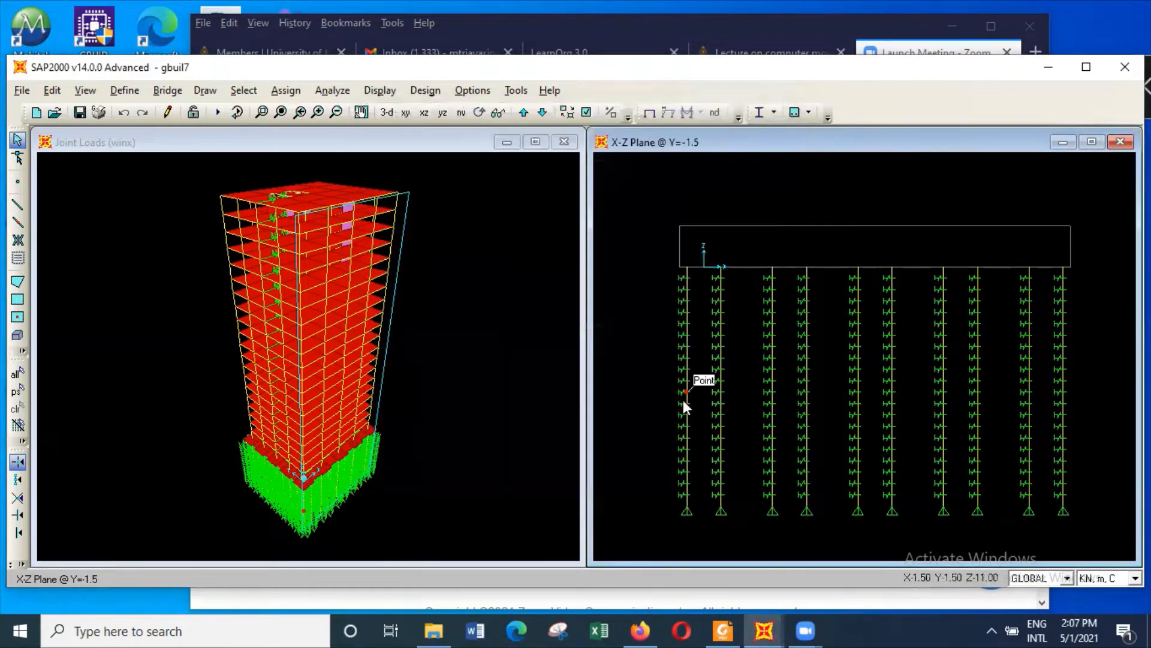
pyautogui.click(684, 406)
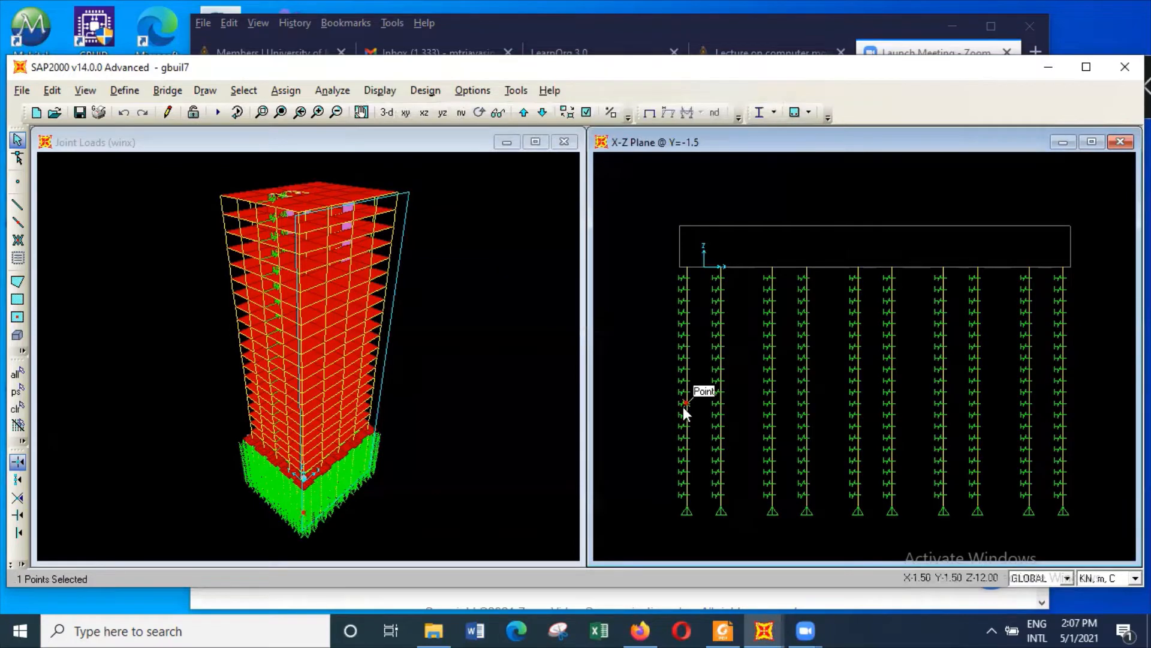
pyautogui.rightClick(686, 406)
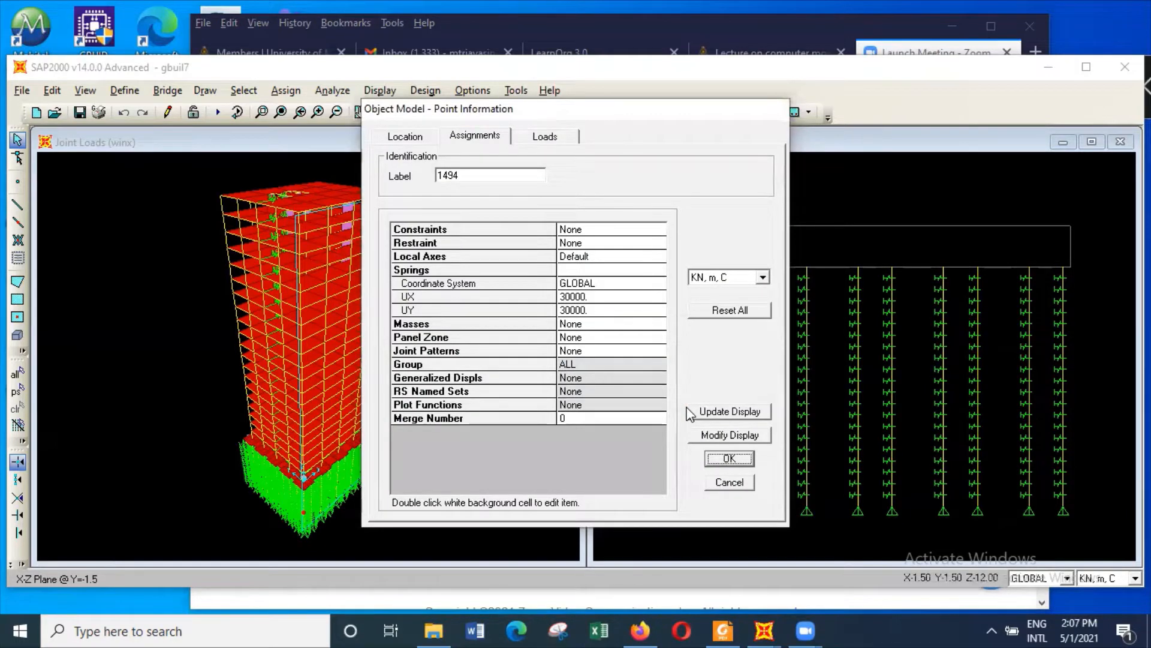
pyautogui.click(743, 458)
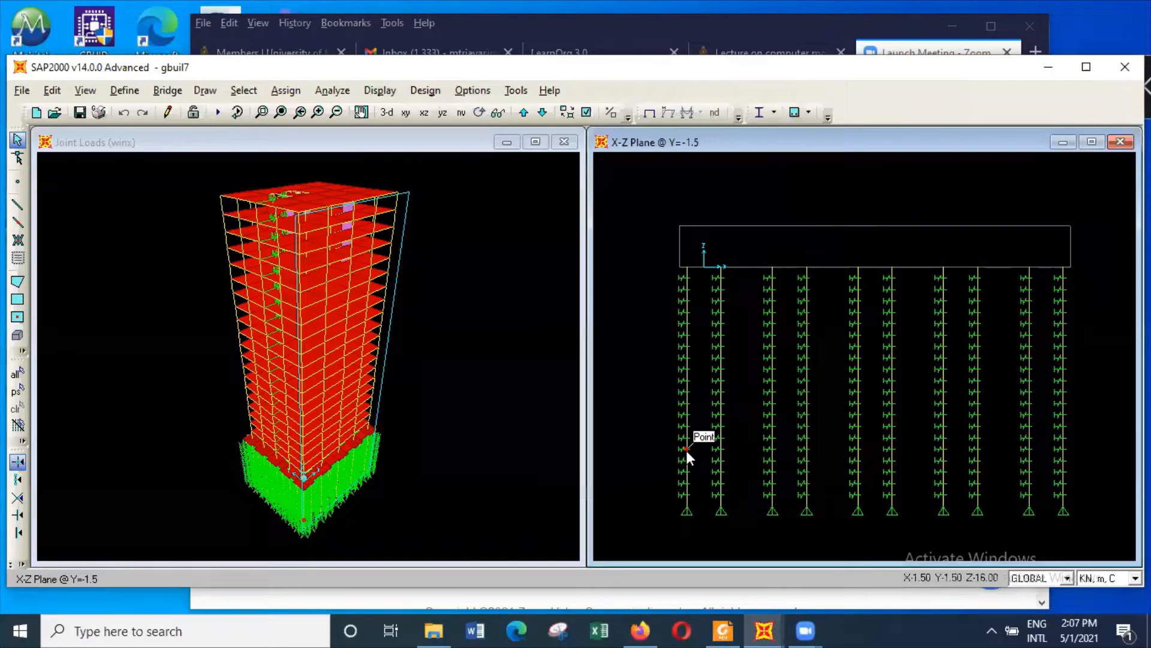
# Step: Inspect the spring assignments of the pile's lower joints at Z=-16, Z=-17 and Z=-19
pyautogui.rightClick(688, 450)
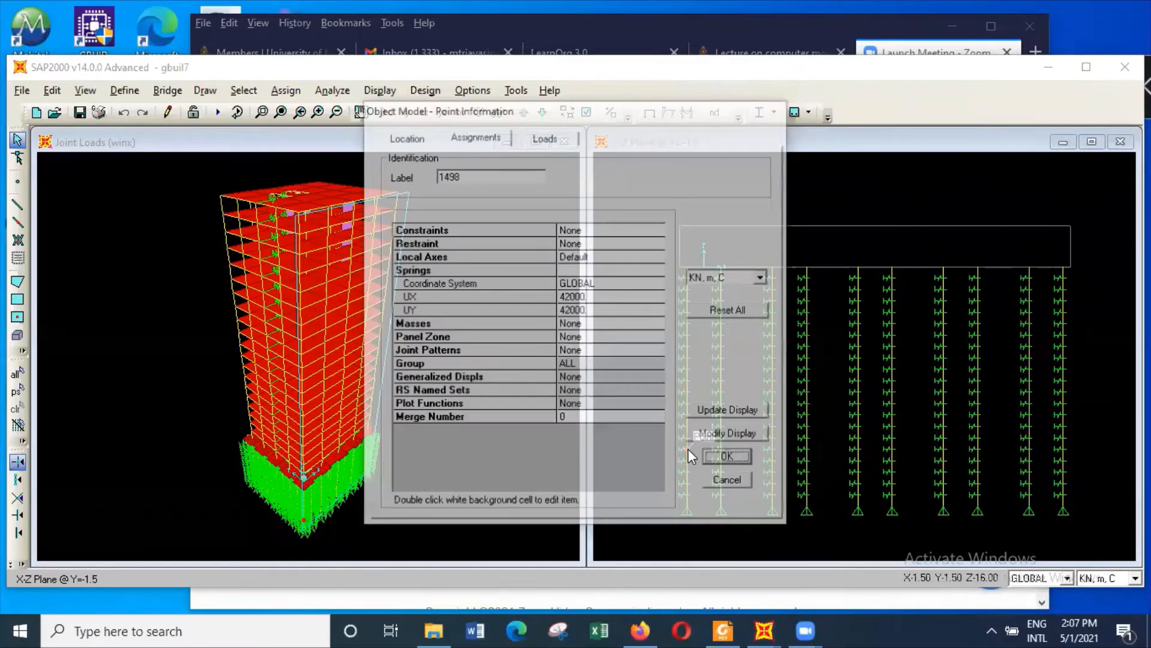
pyautogui.click(729, 458)
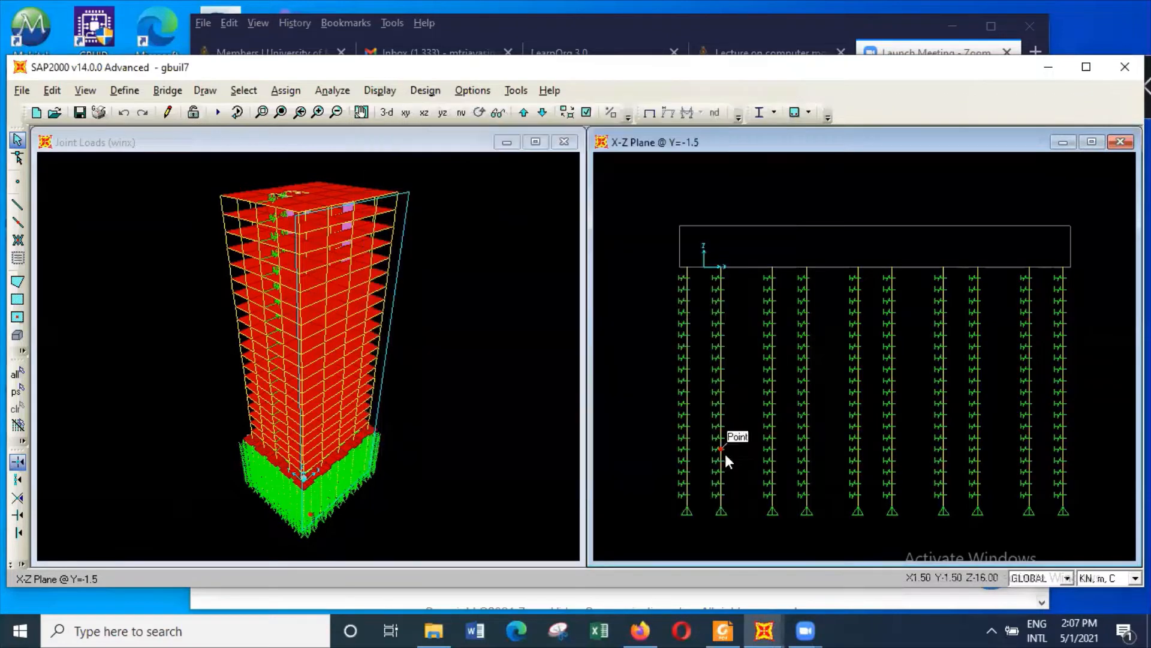
pyautogui.rightClick(692, 463)
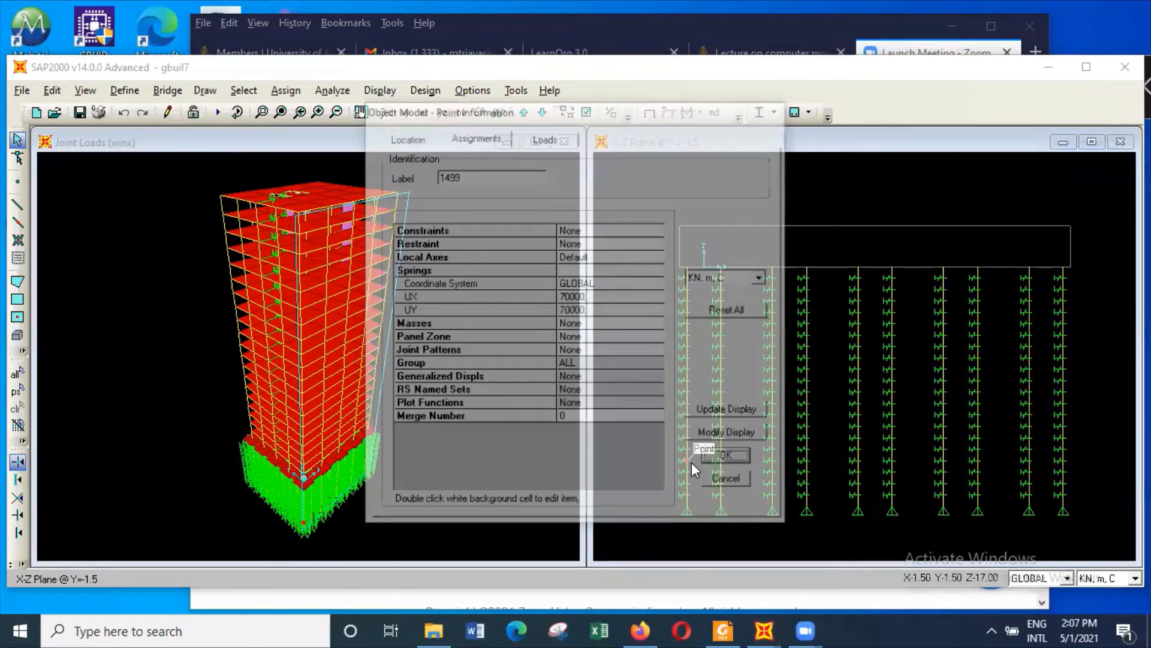
pyautogui.click(730, 459)
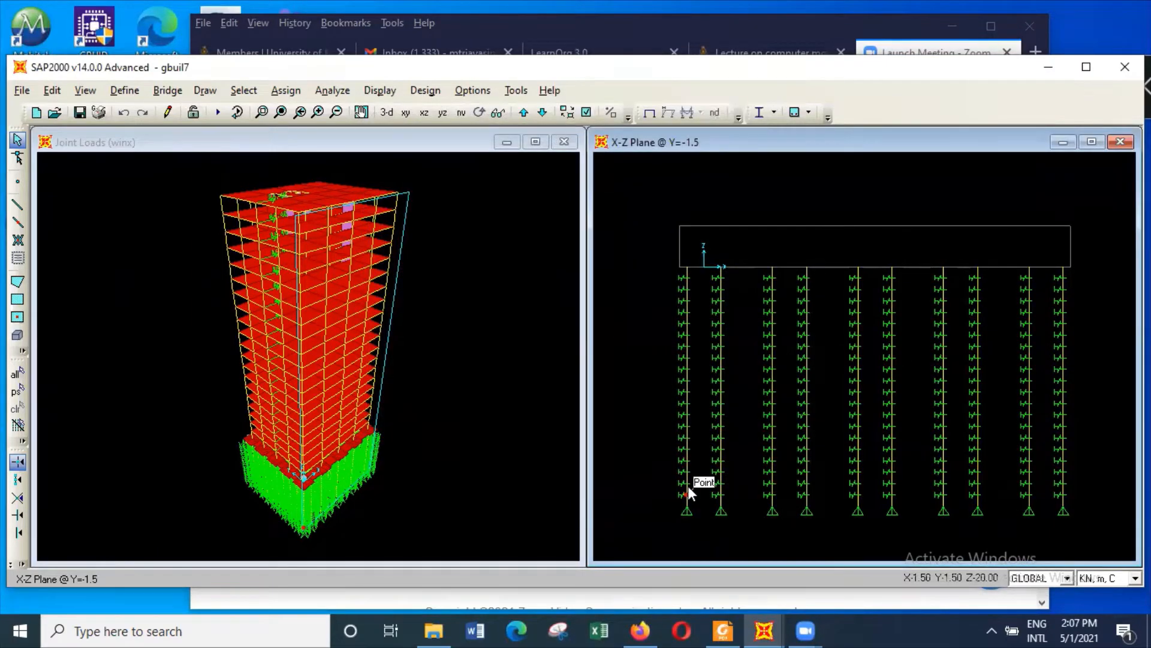
pyautogui.click(689, 482)
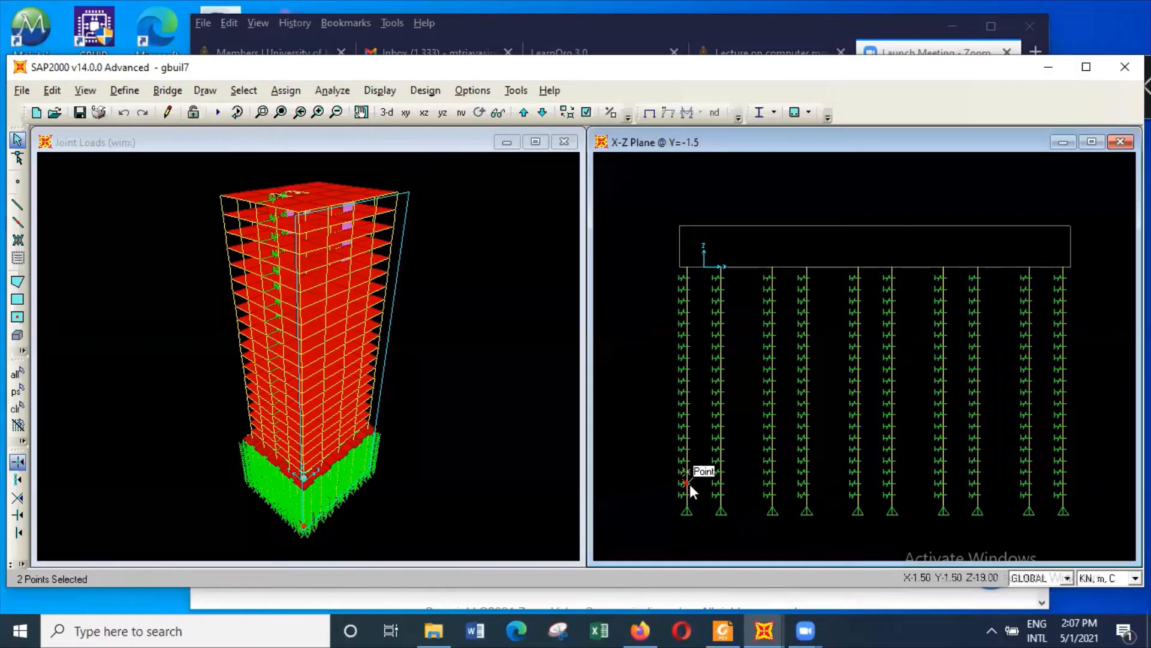
pyautogui.rightClick(689, 484)
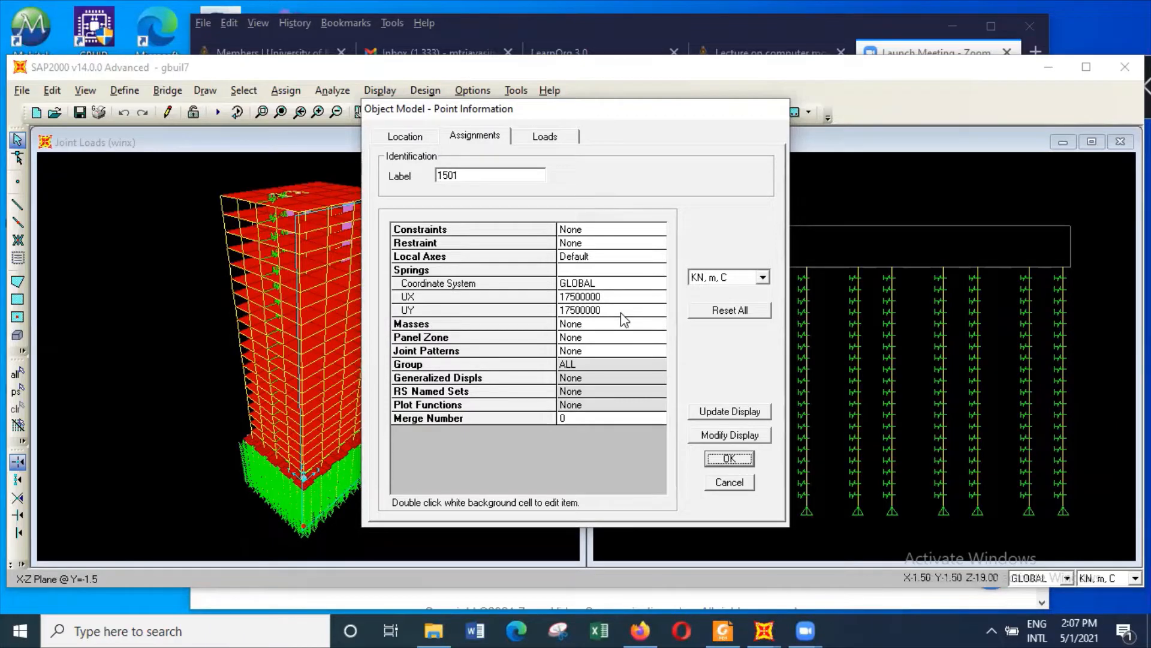
pyautogui.click(741, 458)
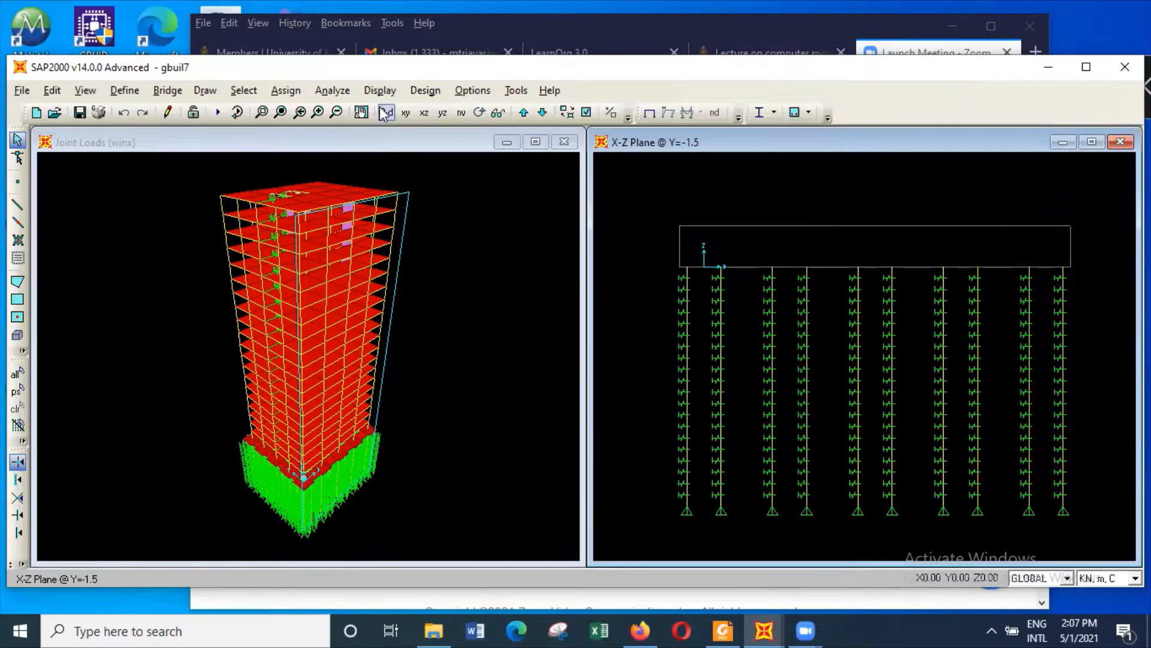
# Step: Run the analysis of the building model for all load cases, including the modal case
pyautogui.click(332, 90)
pyautogui.click(372, 177)
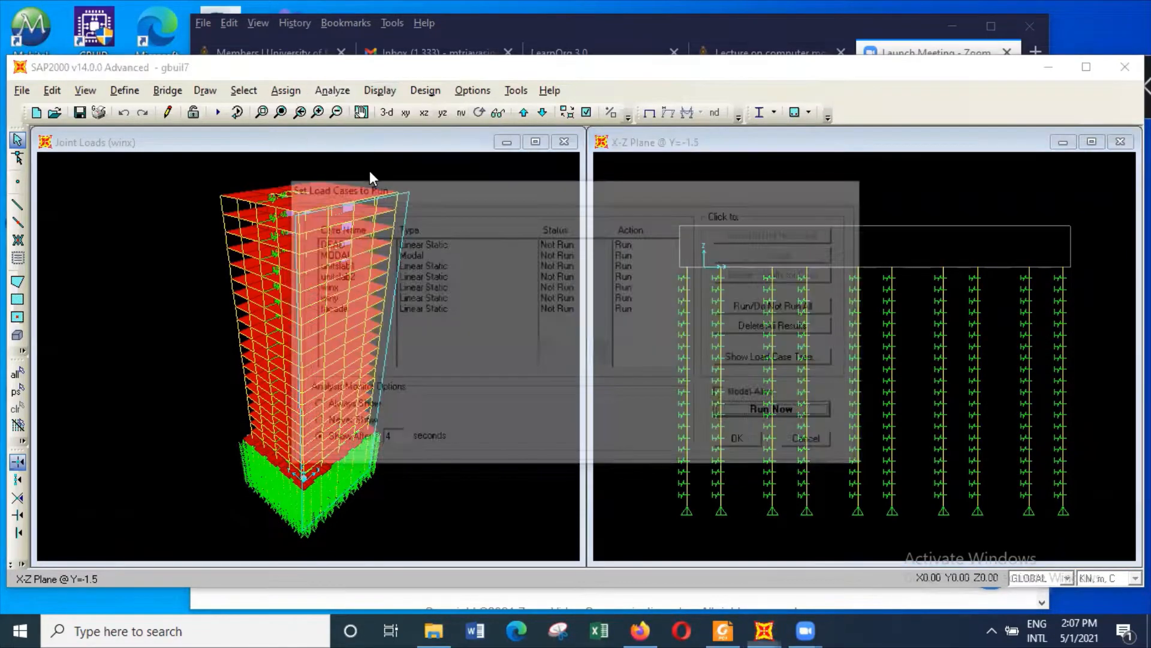
pyautogui.click(777, 411)
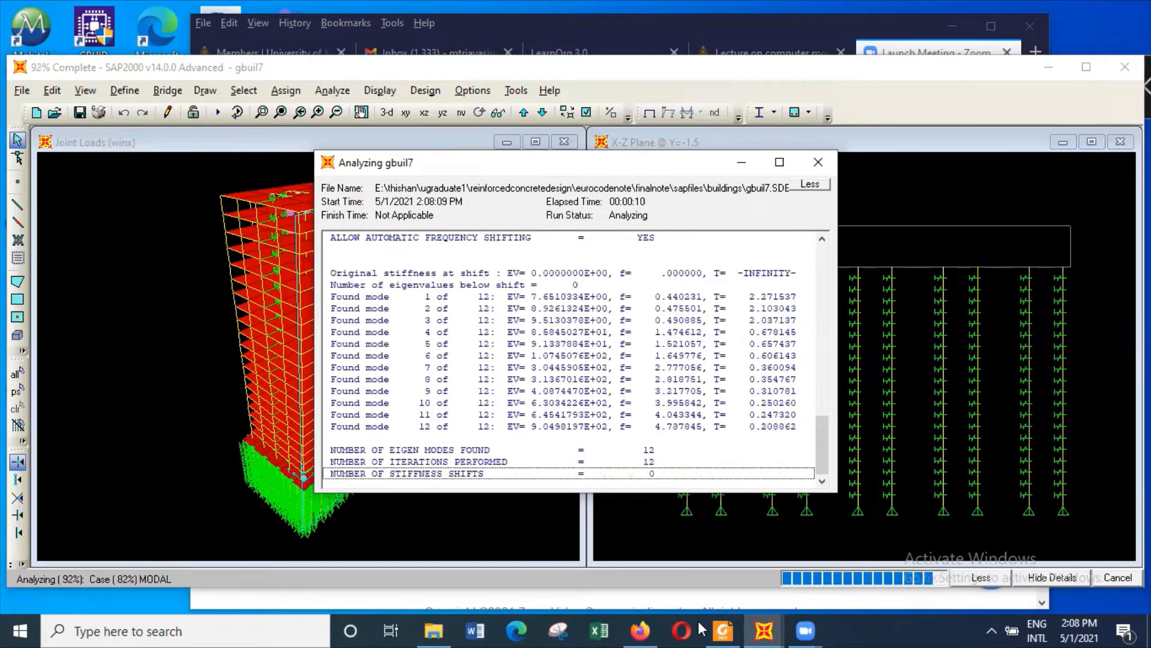
pyautogui.moveTo(726, 629)
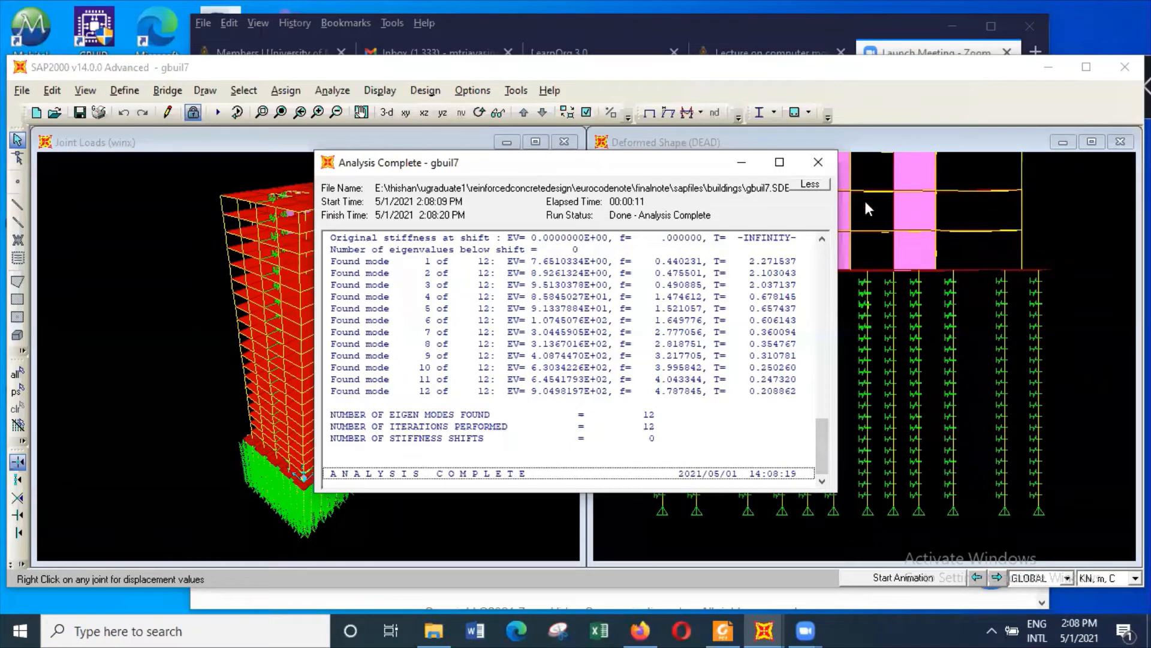
# Step: Close the completed analysis report and display the undeformed shape of the pile elevation
pyautogui.click(818, 162)
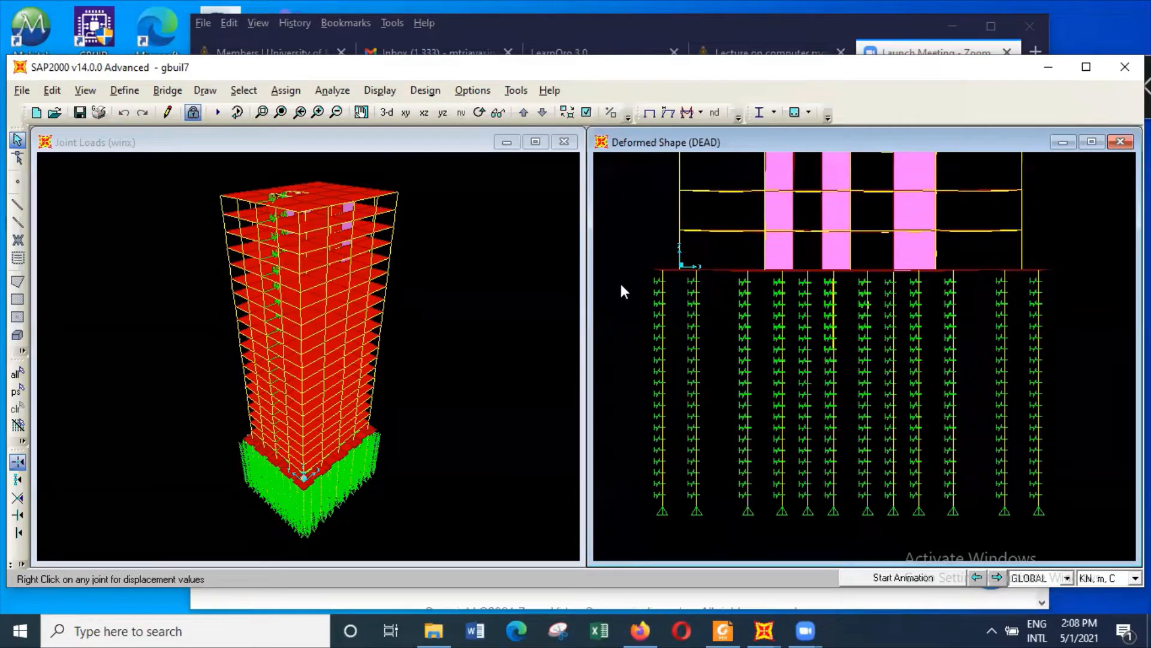
pyautogui.click(380, 91)
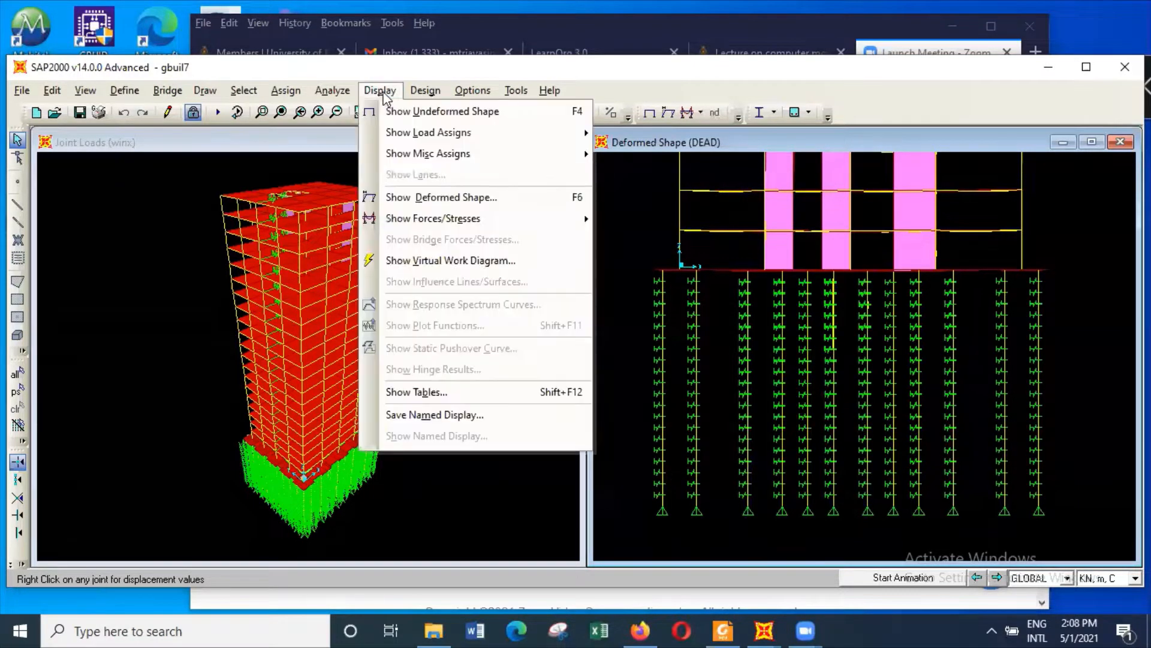
pyautogui.click(397, 111)
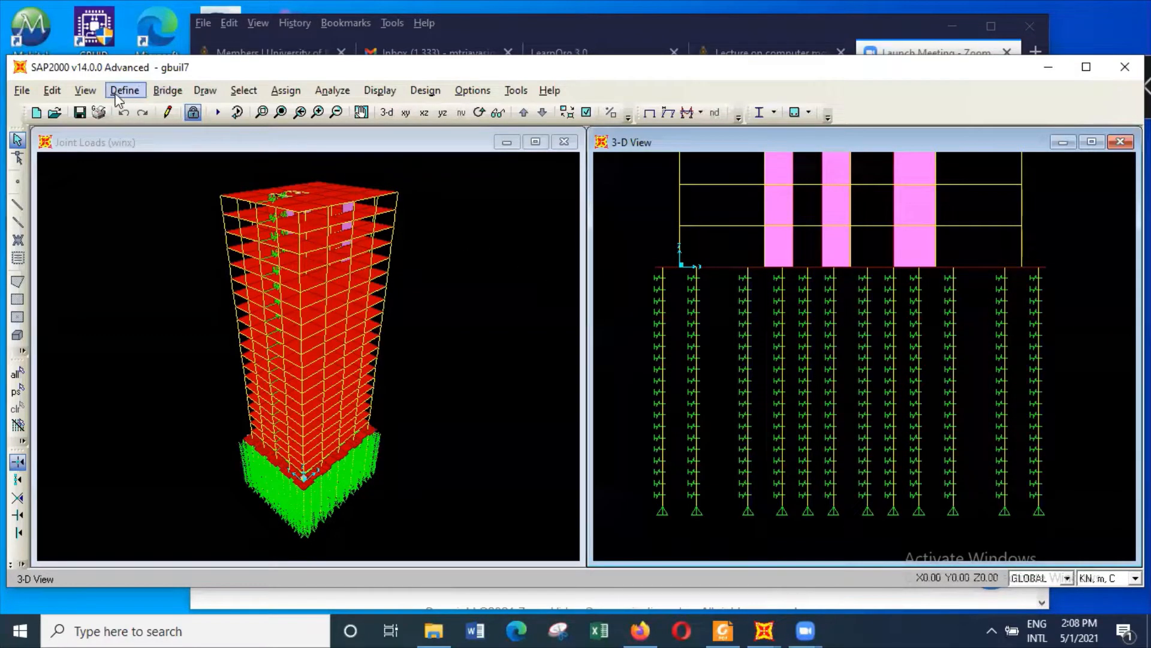
# Step: Set the 2D view to the X-Z plane at Y = -1.5 through the outer row of piles
pyautogui.click(93, 95)
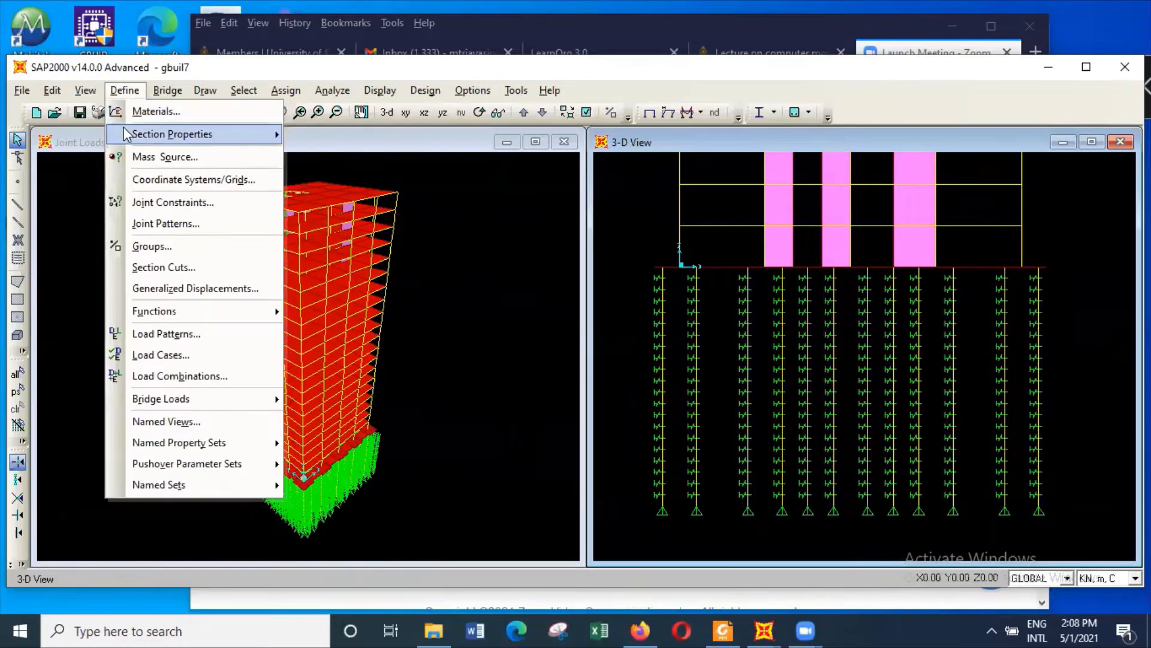
pyautogui.click(114, 131)
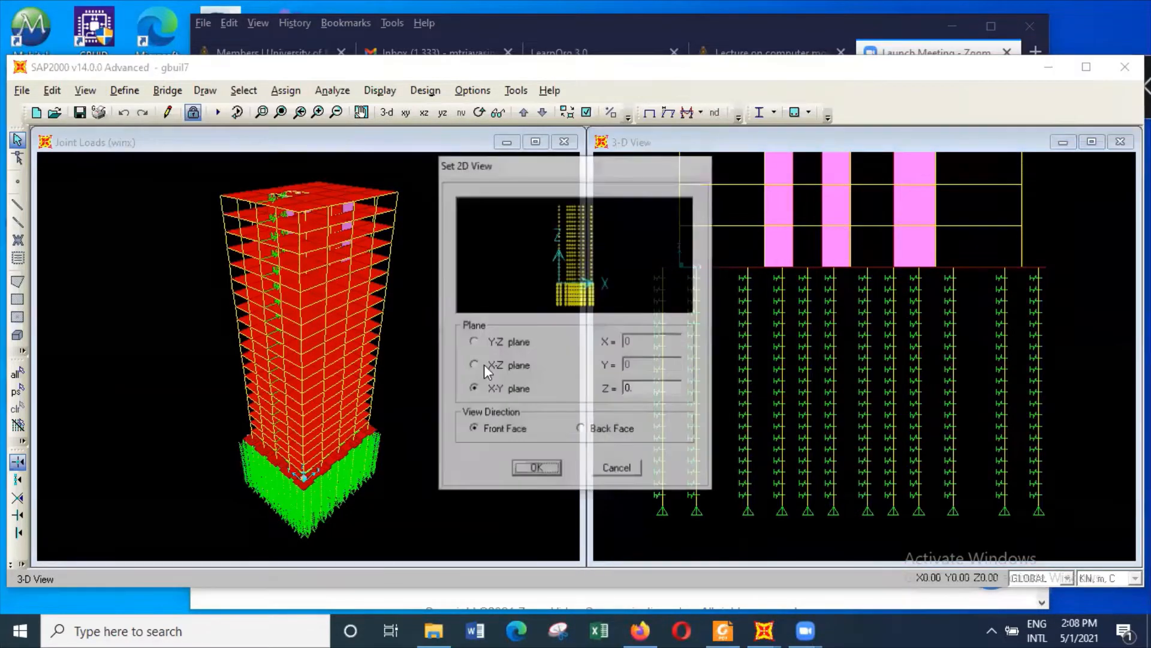
pyautogui.click(508, 367)
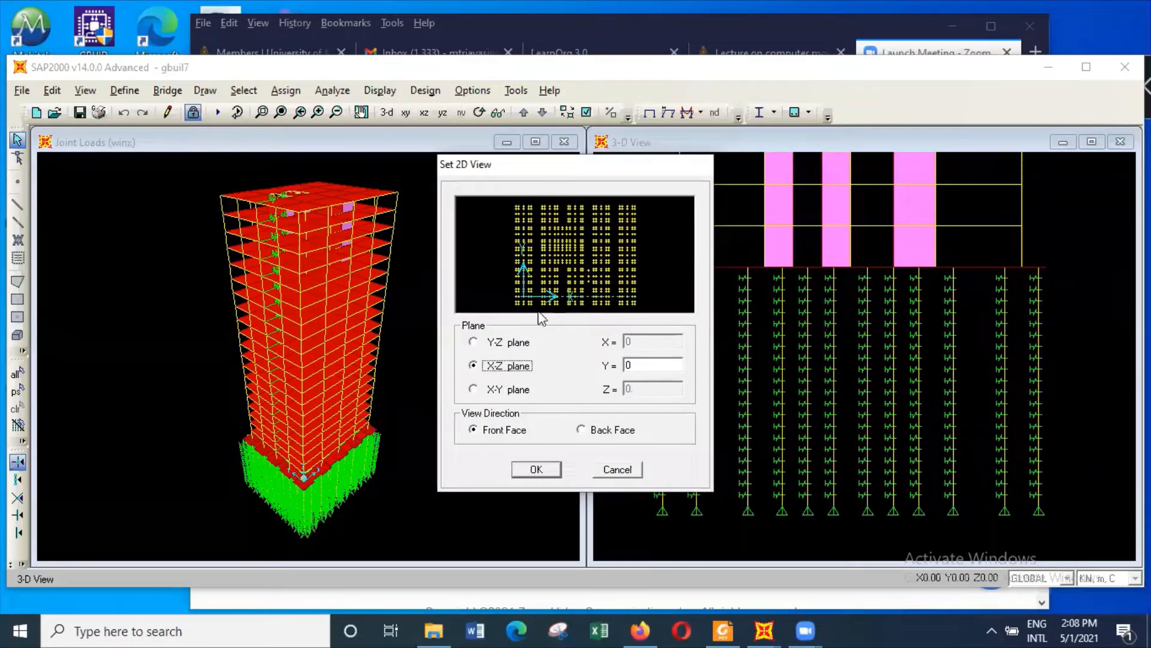
pyautogui.press('Tab')
pyautogui.write('-2.15')
pyautogui.click(635, 301)
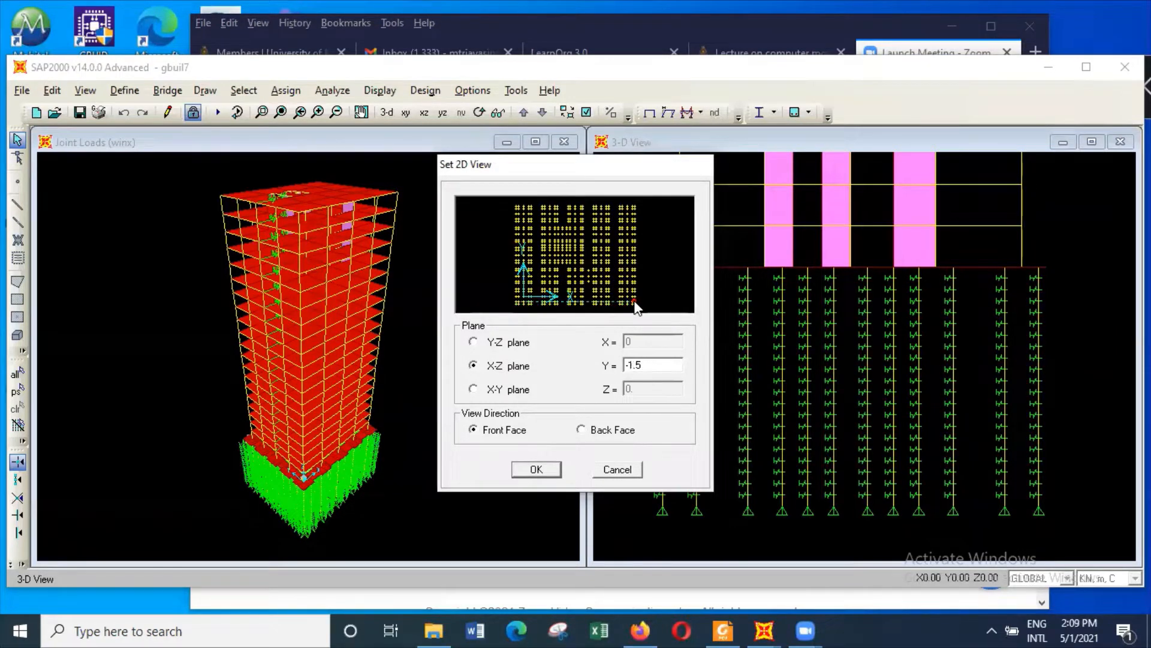
pyautogui.click(554, 469)
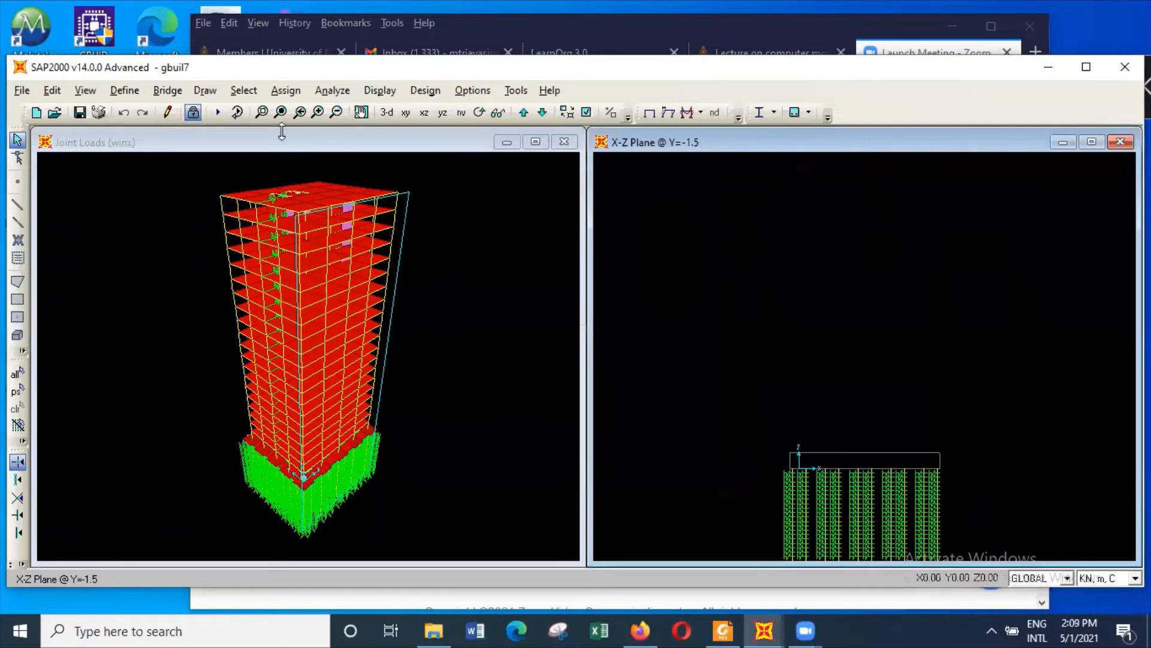
# Step: Display the deformed shape of the piles in this plane for the winx load case
pyautogui.click(280, 113)
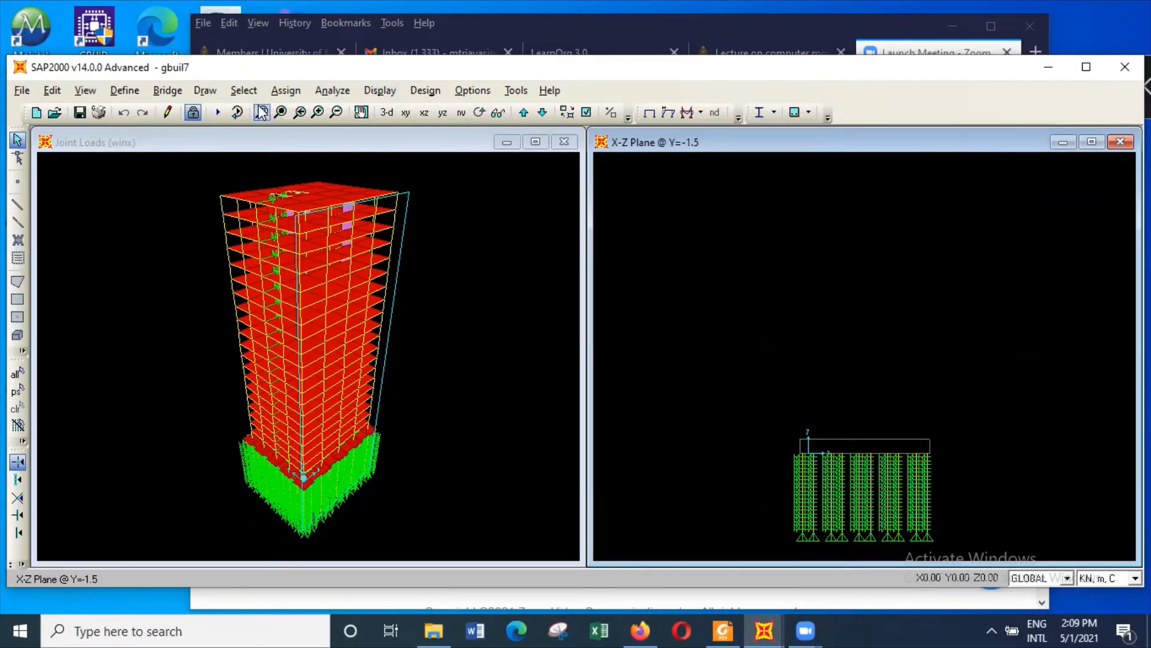
pyautogui.click(262, 112)
pyautogui.moveTo(763, 421); pyautogui.dragTo(895, 550)
pyautogui.click(380, 90)
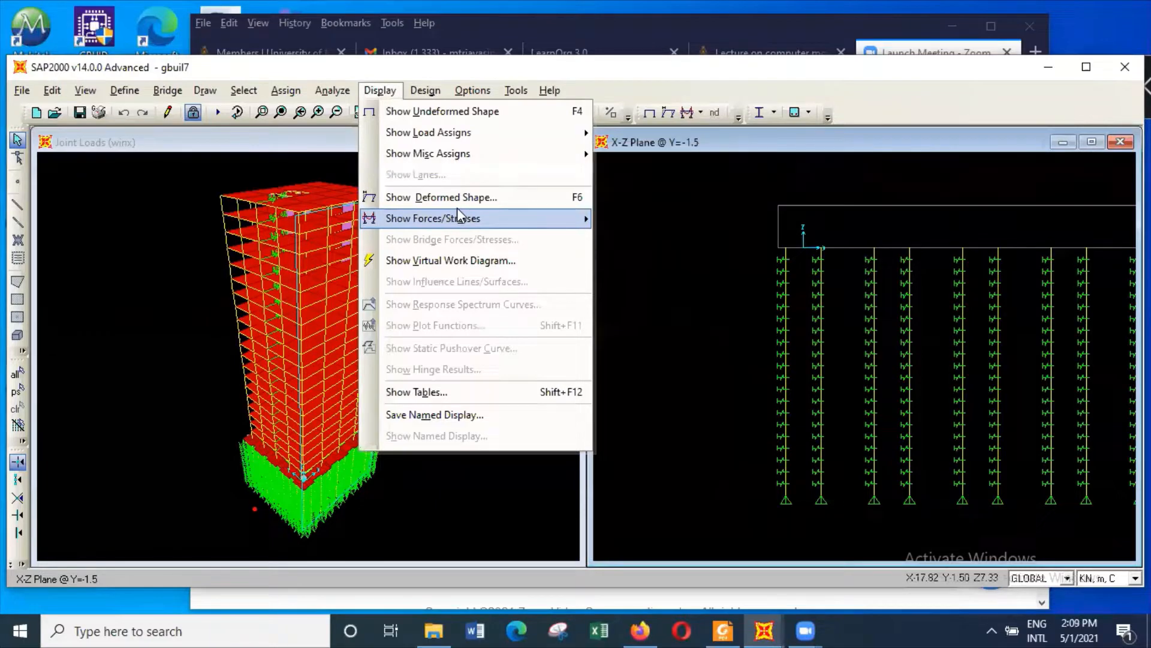
pyautogui.click(475, 197)
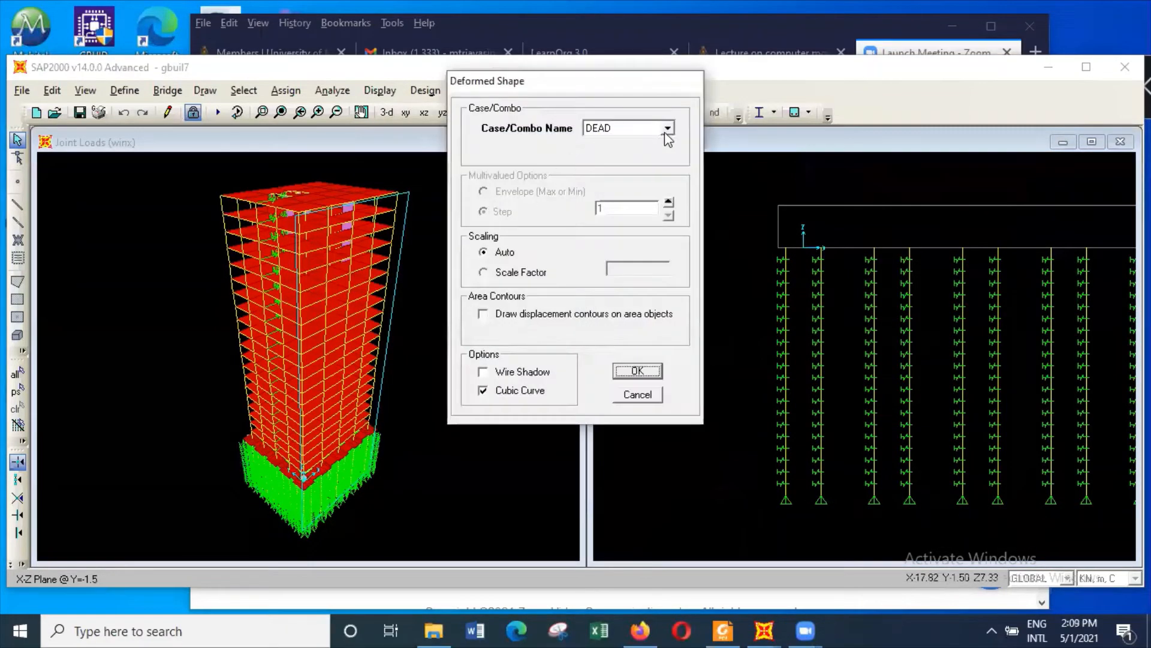
pyautogui.click(667, 129)
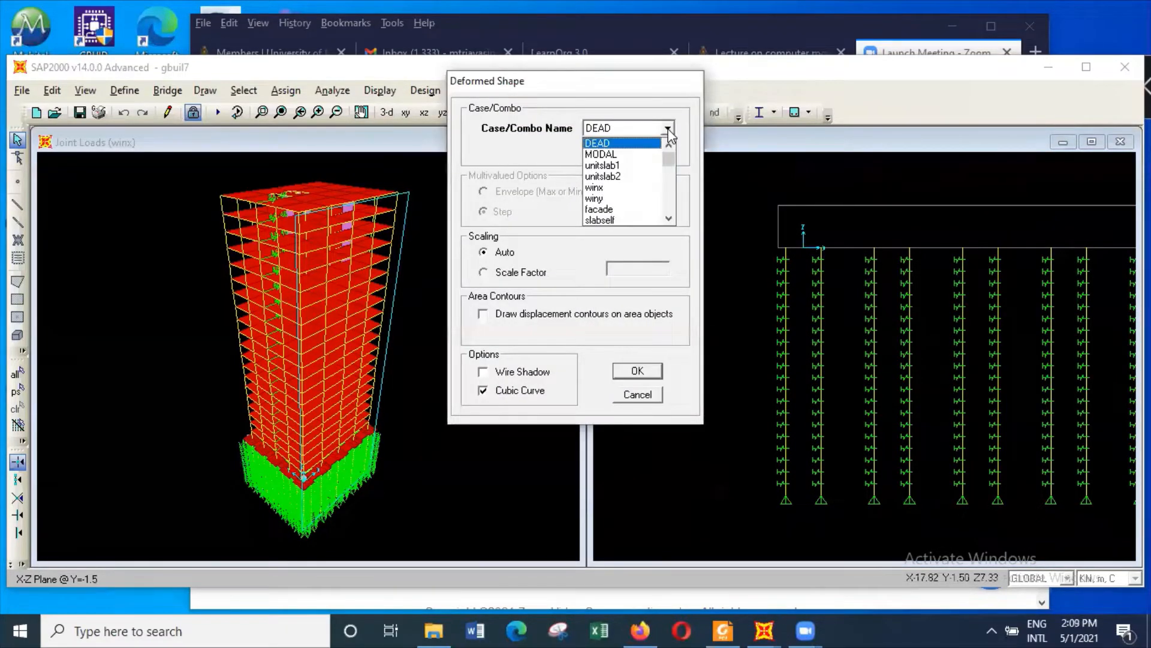
pyautogui.click(635, 187)
pyautogui.click(638, 371)
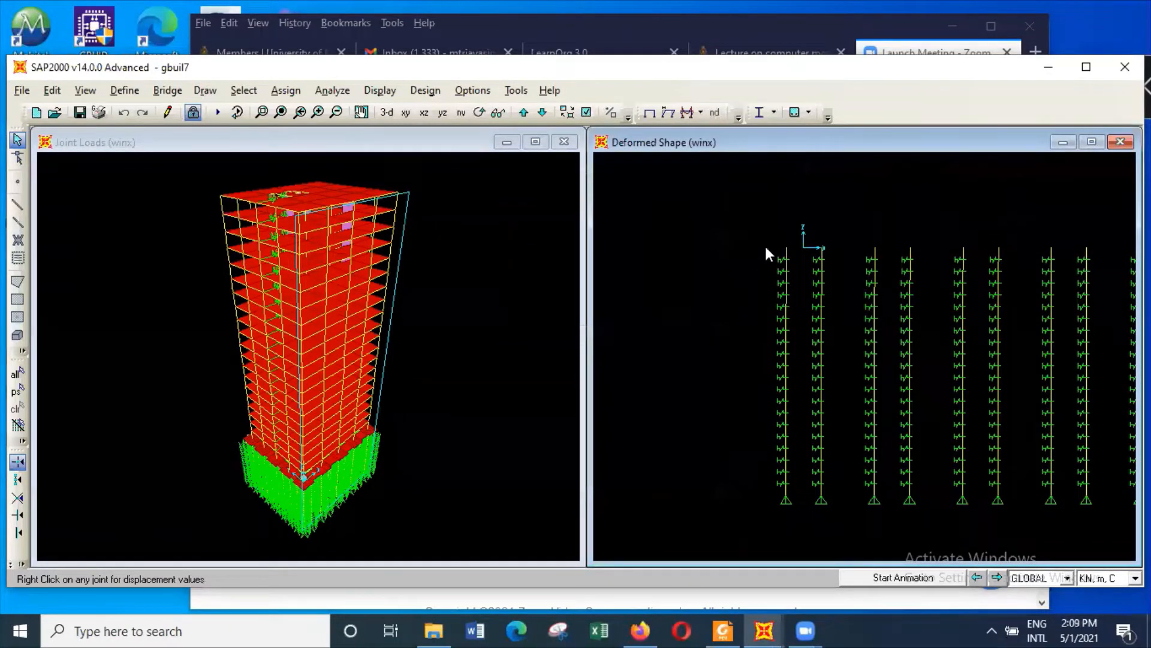
# Step: Check the displacements of the top joint of the first pile under the winx load case
pyautogui.rightClick(787, 246)
pyautogui.rightClick(786, 249)
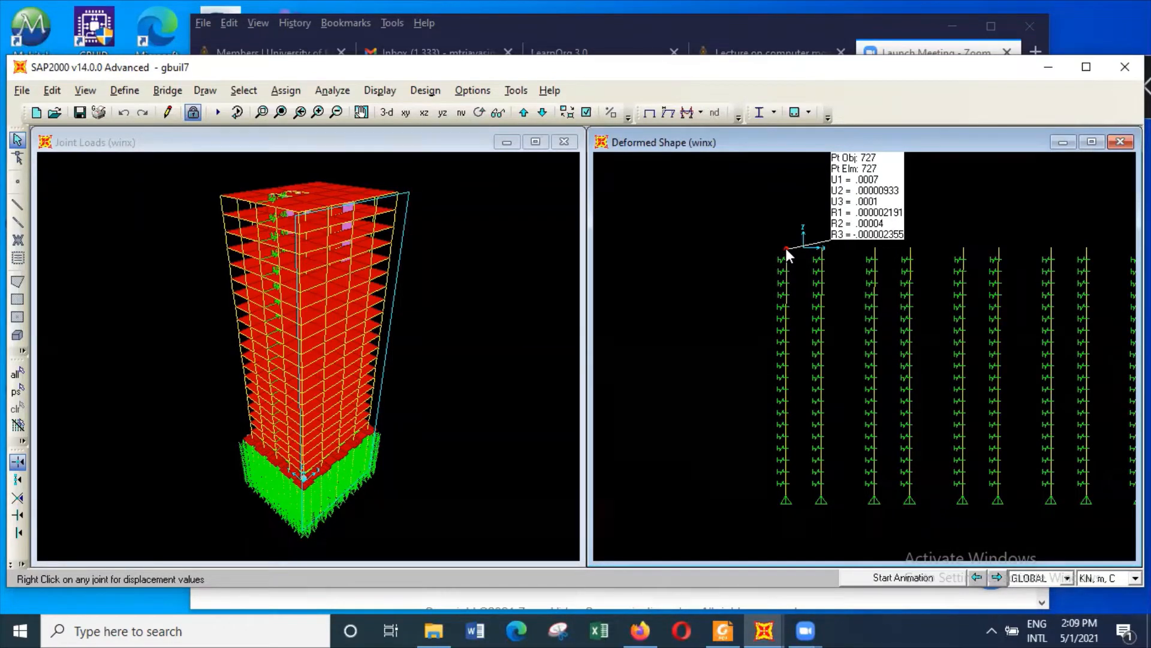
pyautogui.rightClick(787, 250)
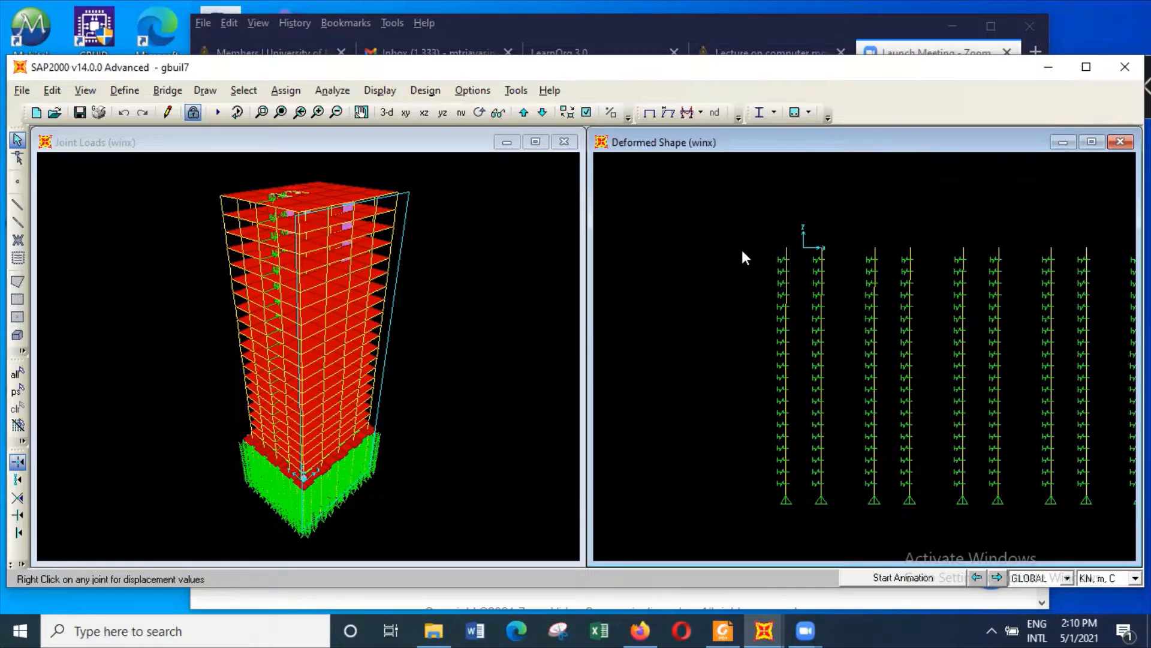
pyautogui.rightClick(786, 248)
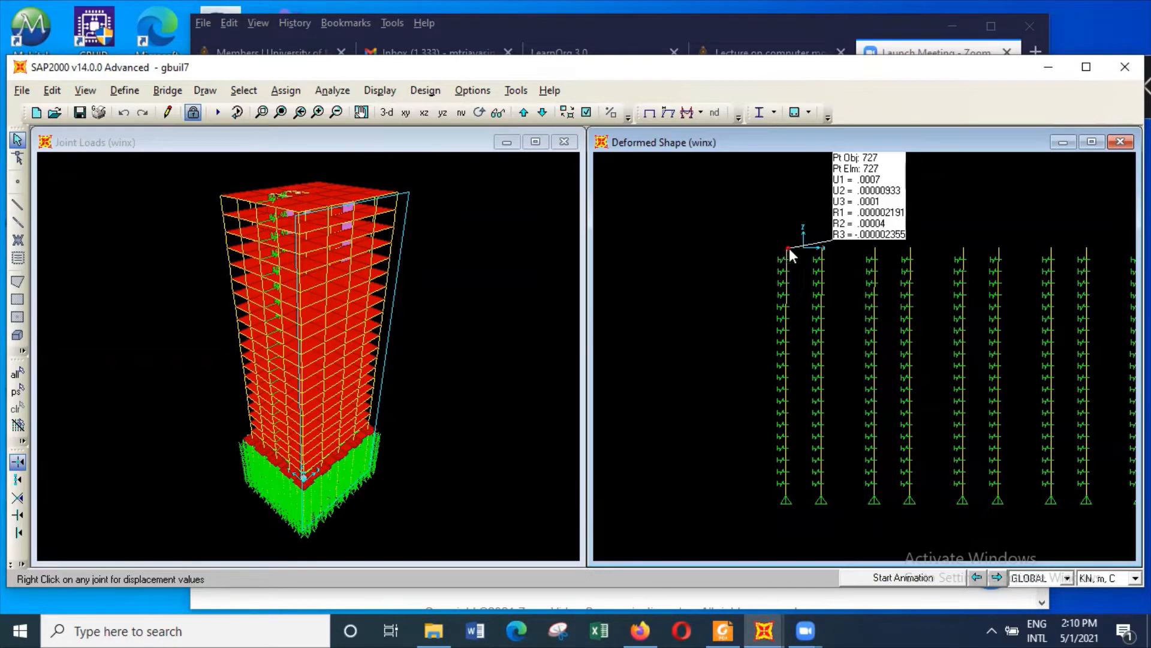
pyautogui.rightClick(785, 246)
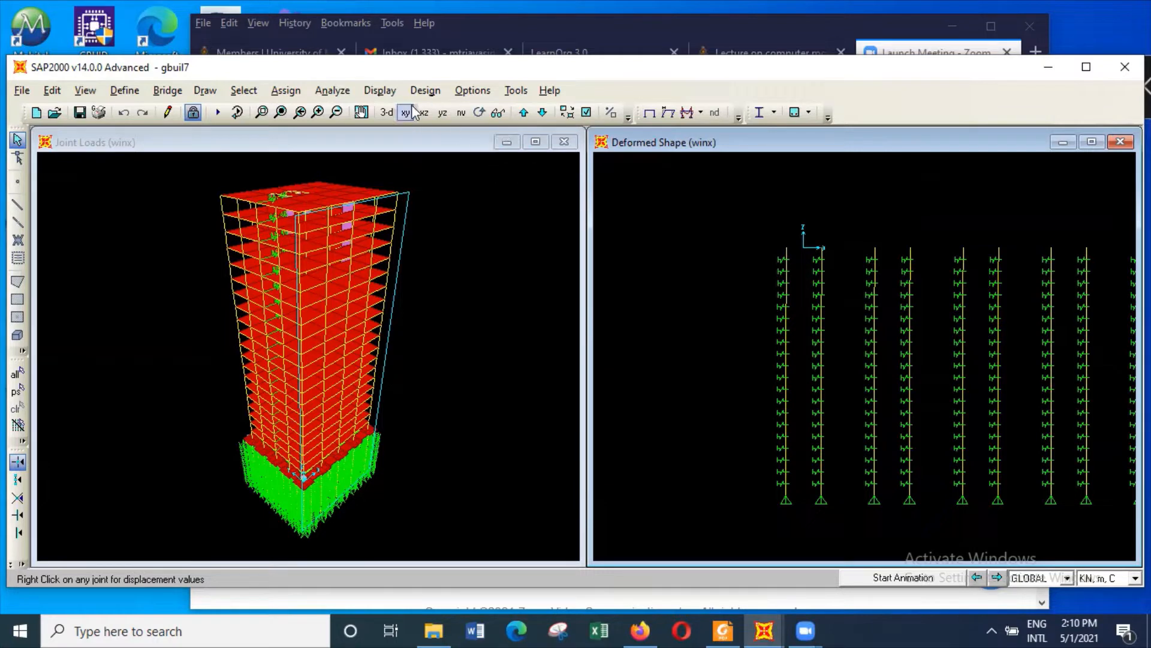
# Step: Display the piles' Moment 3-3 diagram for the winx load case and read the moments along the first two piles
pyautogui.click(393, 95)
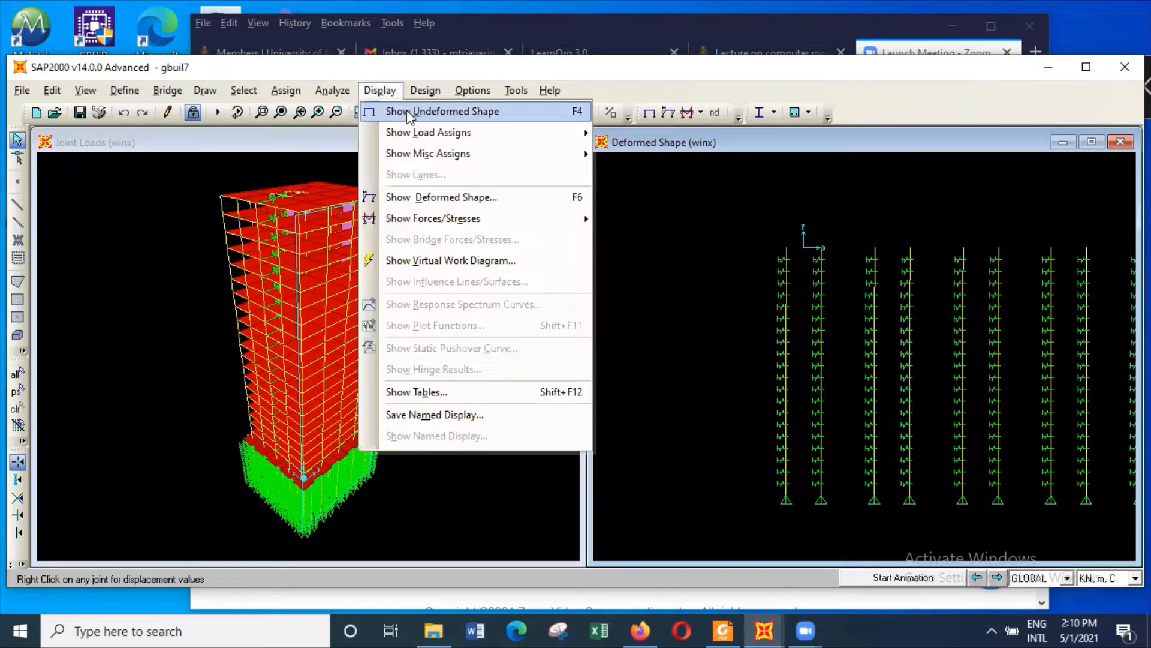
pyautogui.moveTo(445, 222)
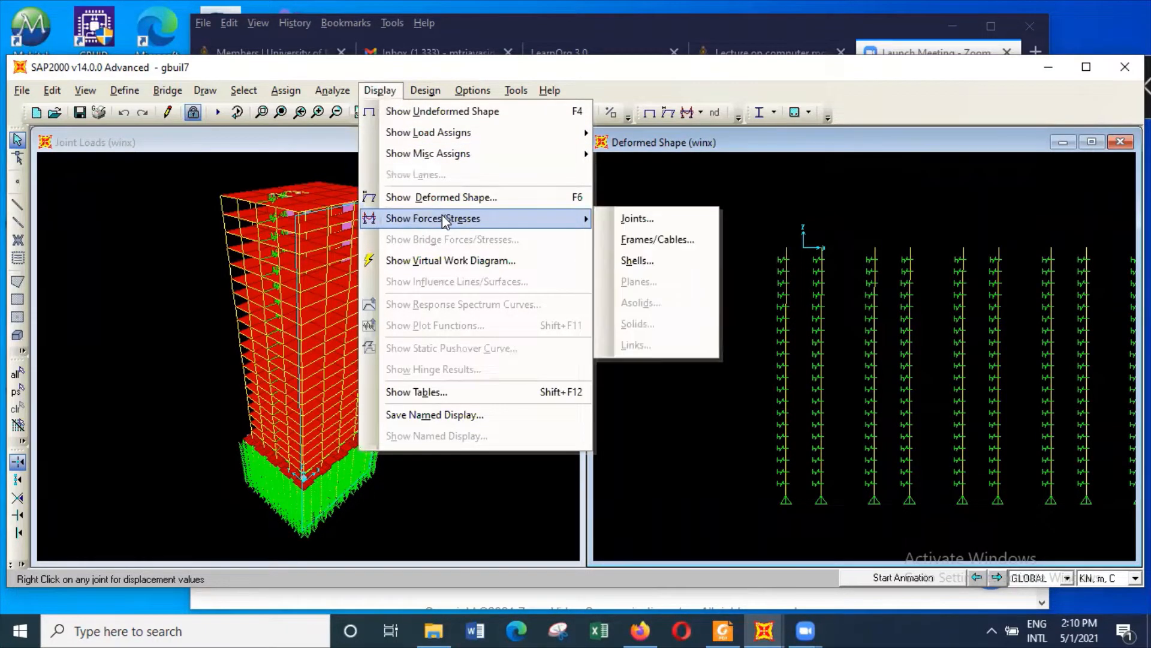
pyautogui.click(676, 241)
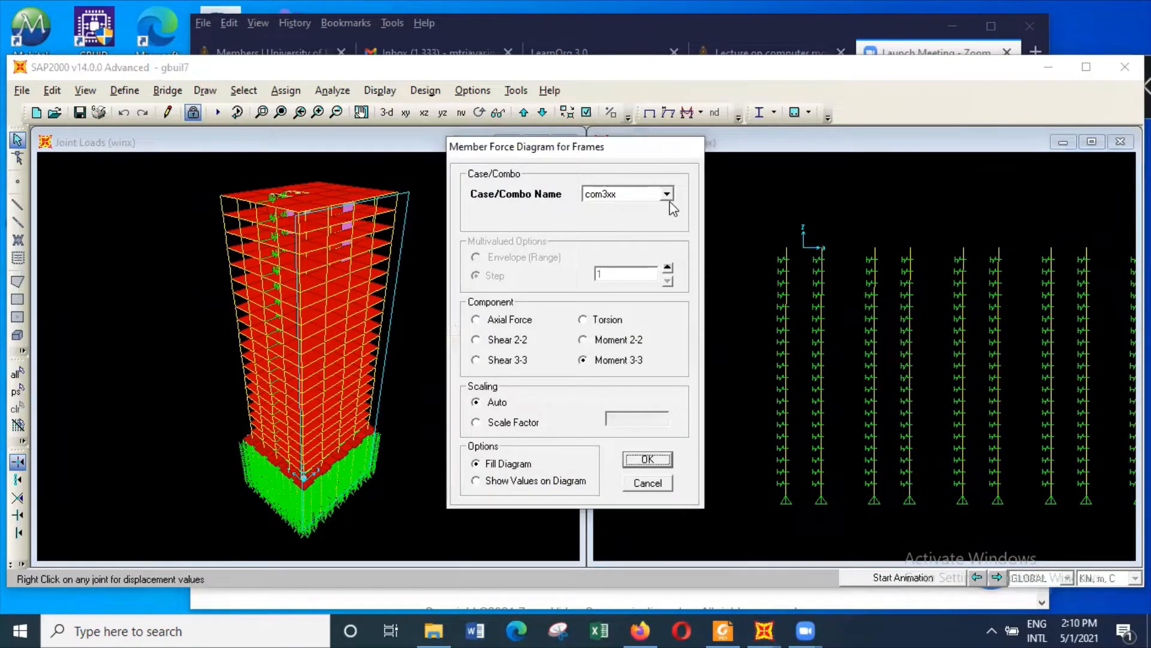
pyautogui.click(667, 195)
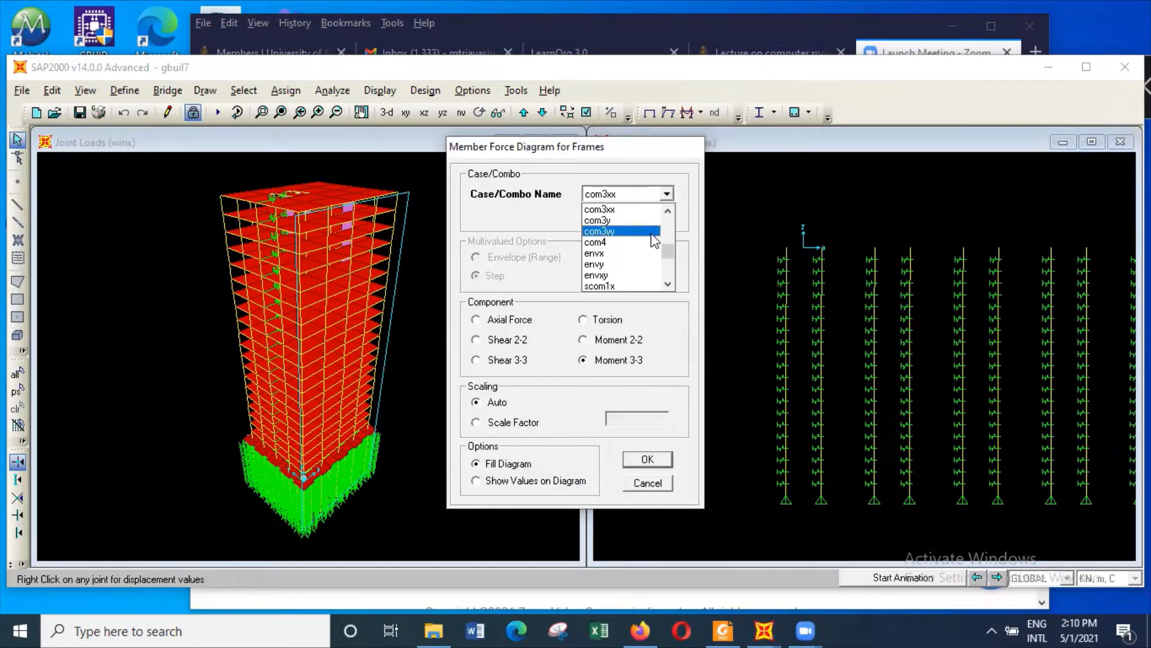
pyautogui.moveTo(669, 244); pyautogui.dragTo(669, 231)
pyautogui.click(633, 231)
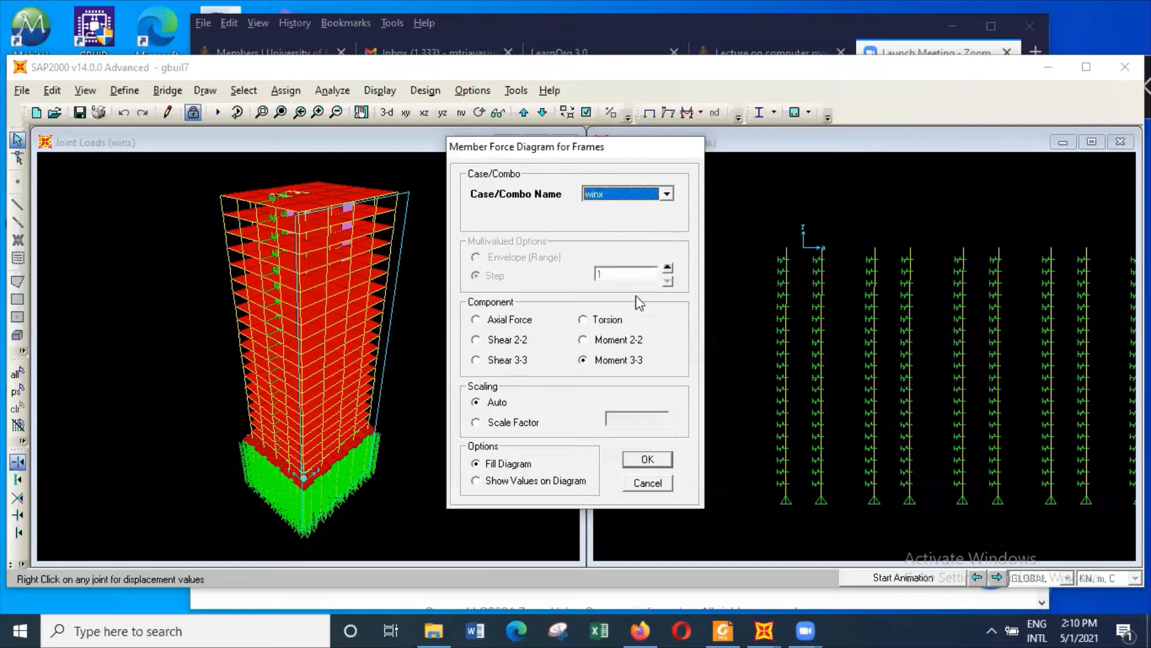
pyautogui.click(651, 461)
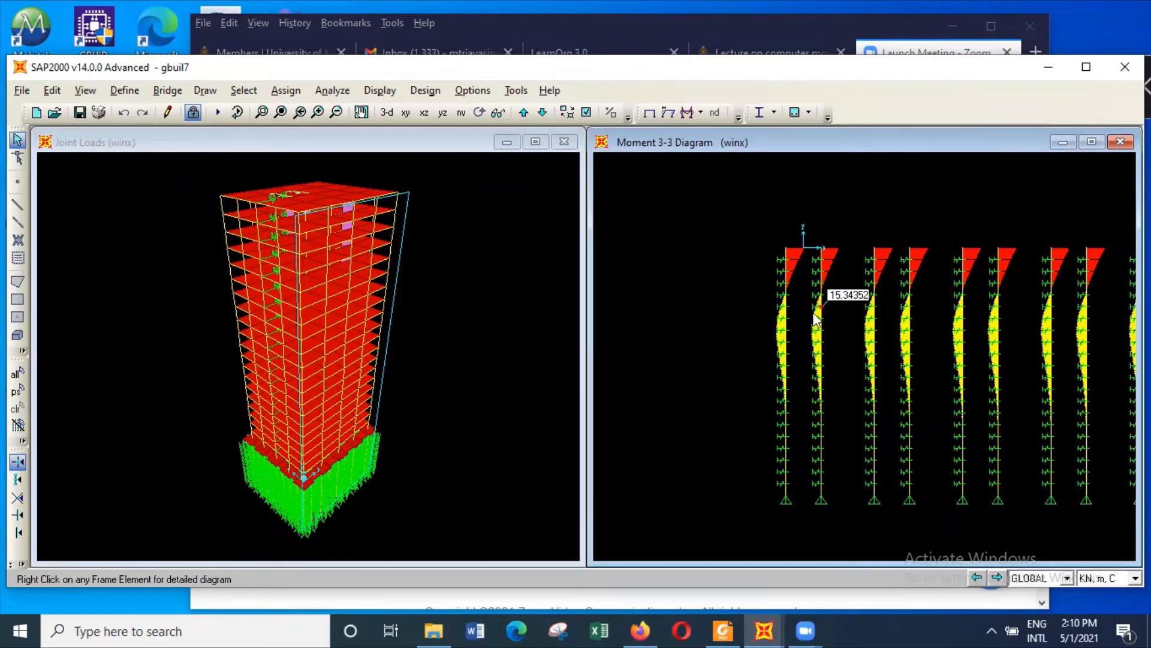
pyautogui.moveTo(781, 303)
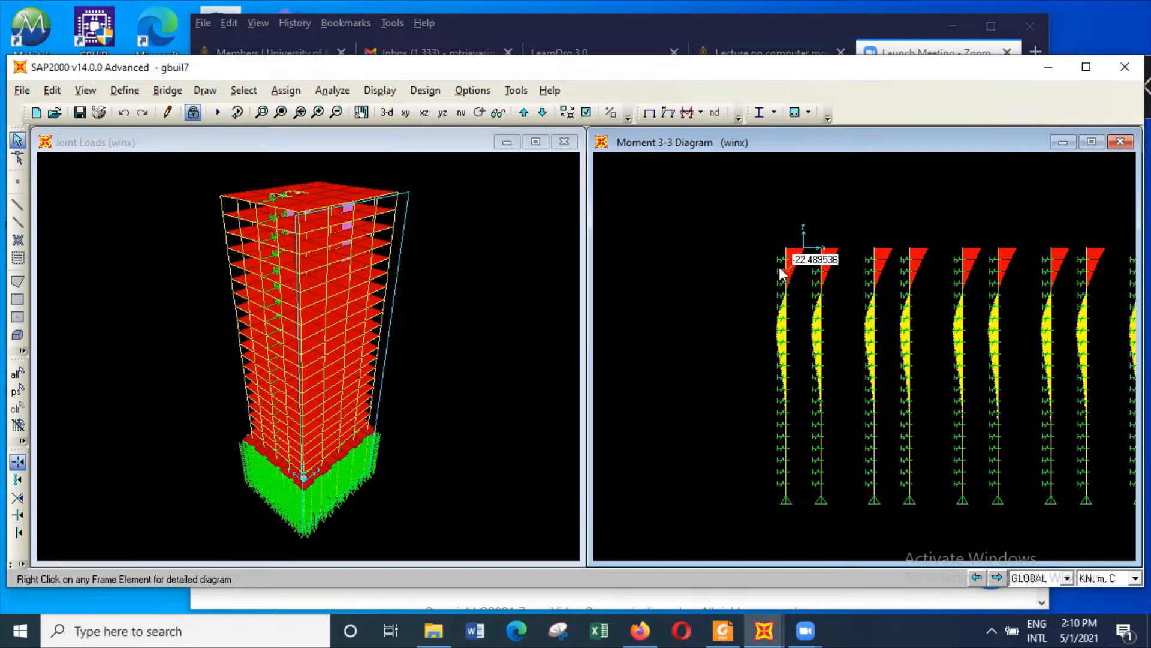
pyautogui.moveTo(787, 266)
pyautogui.moveTo(792, 335)
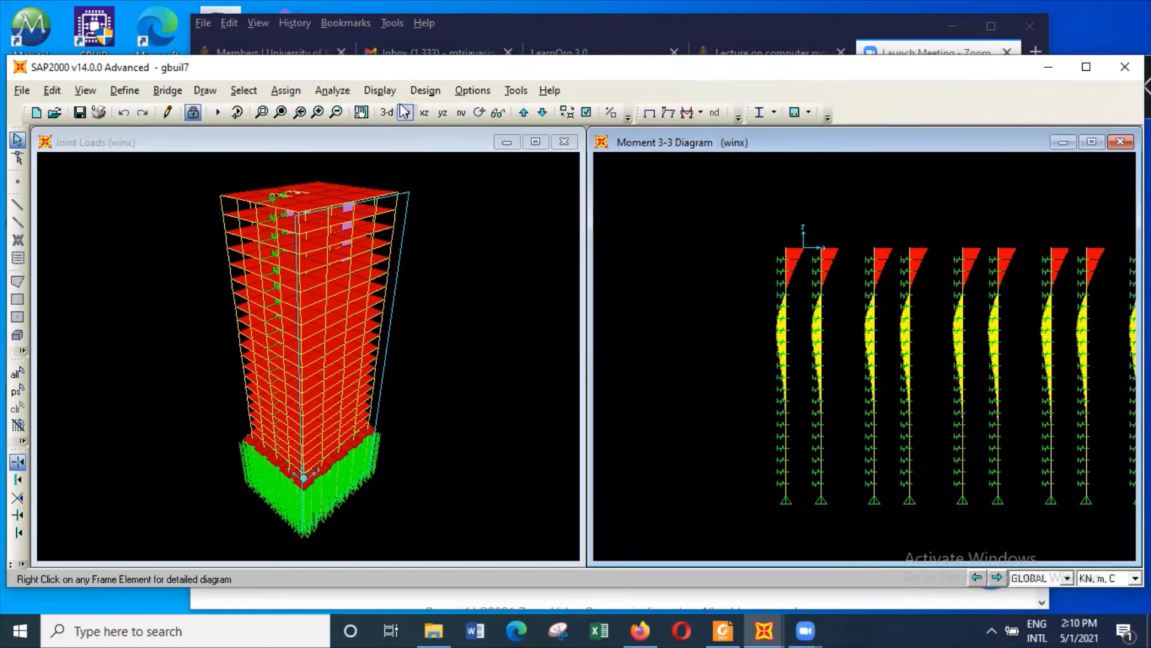
# Step: Switch the piles' Moment 3-3 diagram to the scom3x load combination
pyautogui.click(379, 92)
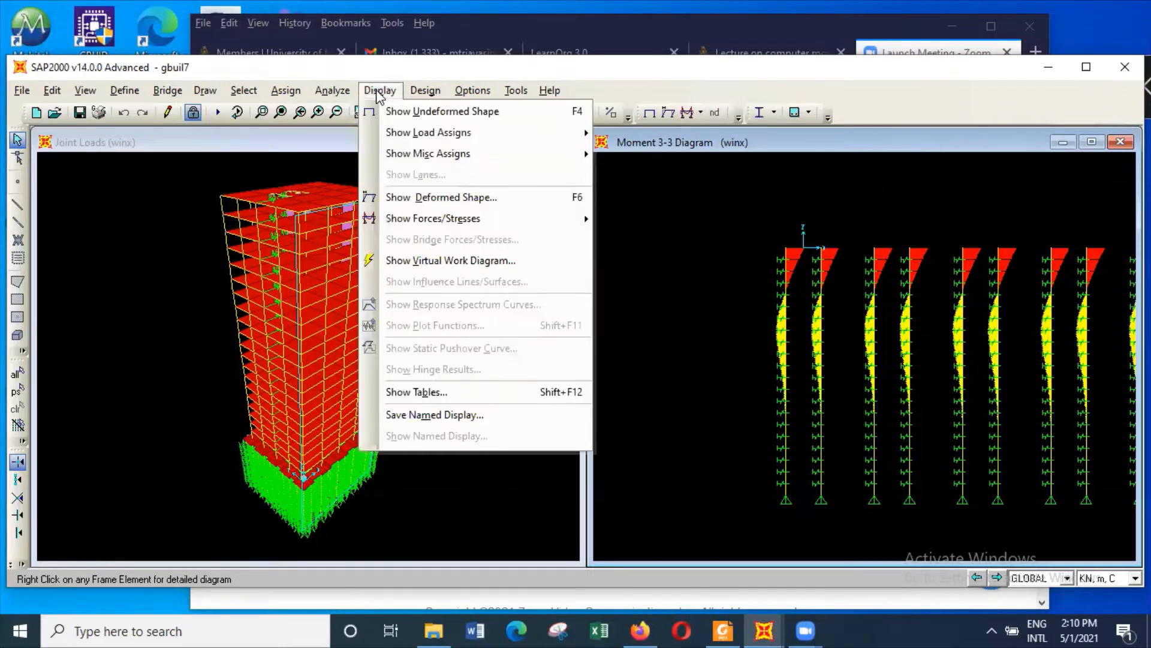
pyautogui.moveTo(433, 219)
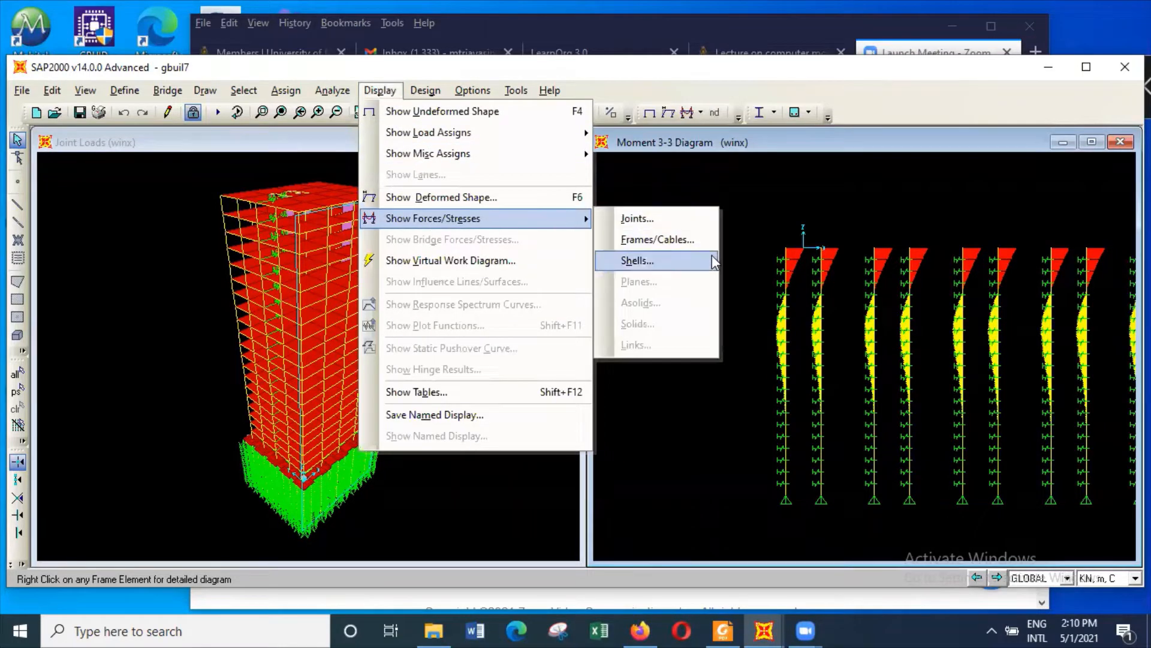
pyautogui.click(695, 240)
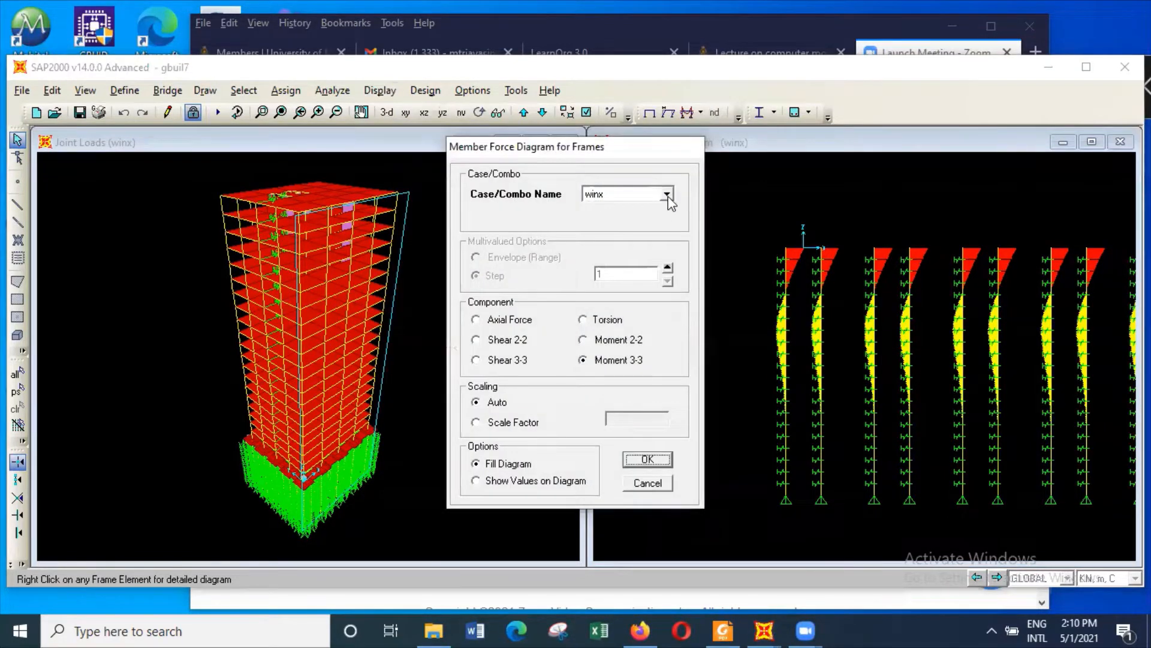
pyautogui.click(666, 195)
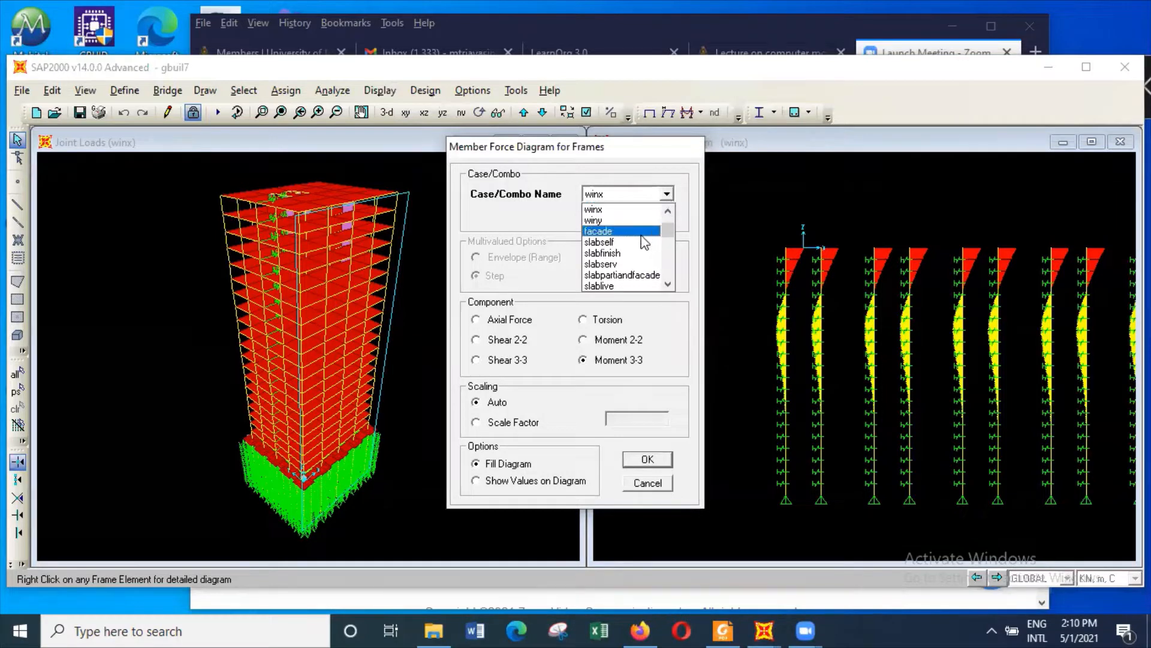
pyautogui.scroll(-5, 639, 249)
pyautogui.scroll(-4, 639, 252)
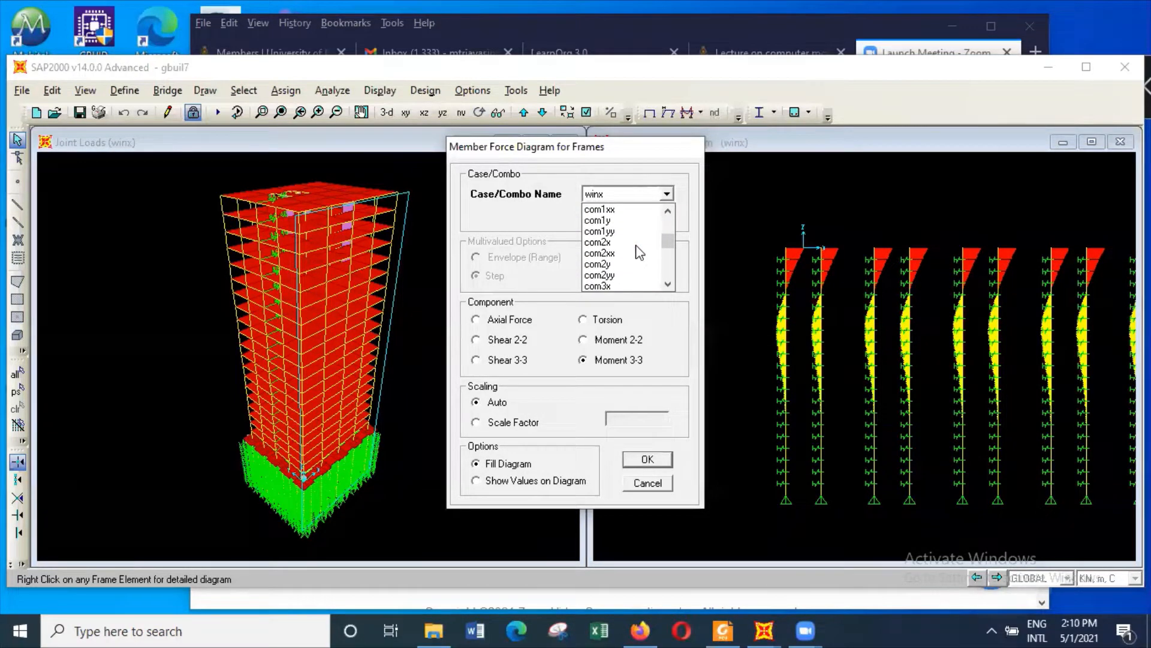
pyautogui.scroll(-1, 639, 252)
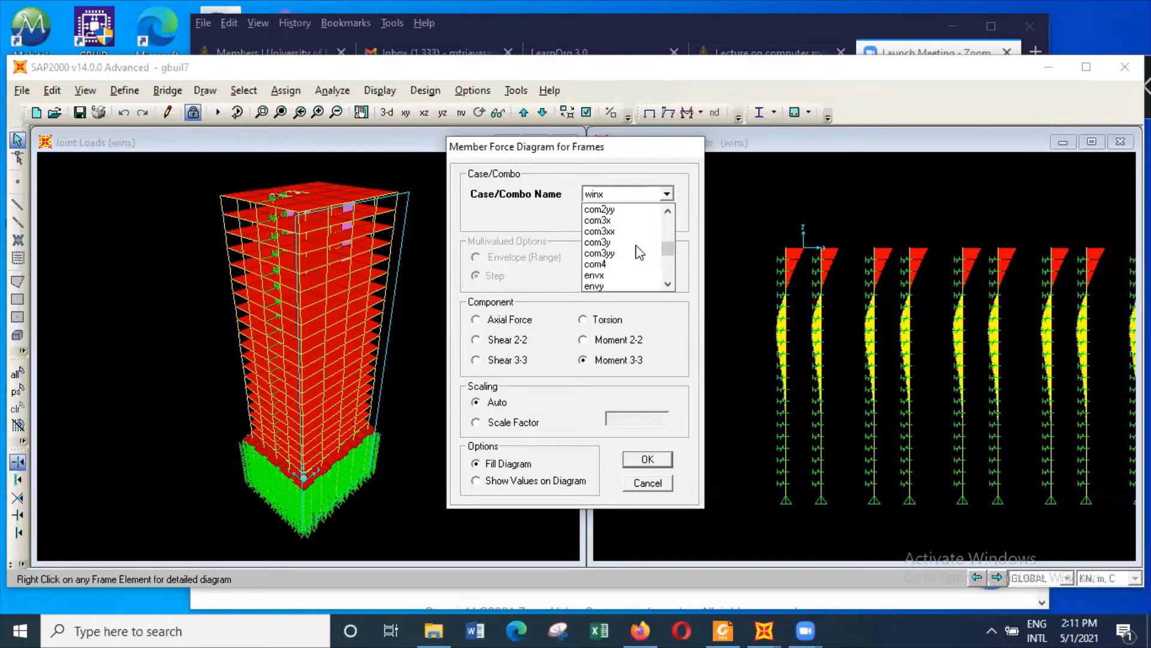
pyautogui.scroll(-3, 639, 252)
pyautogui.scroll(-6, 638, 252)
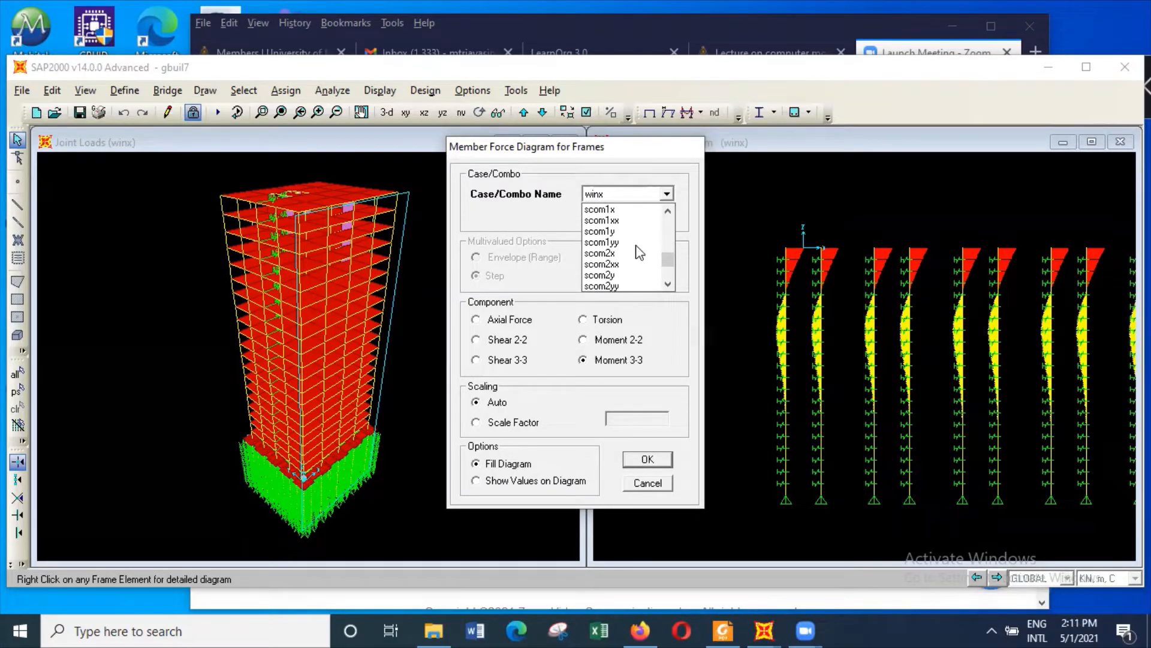
pyautogui.scroll(-3, 639, 252)
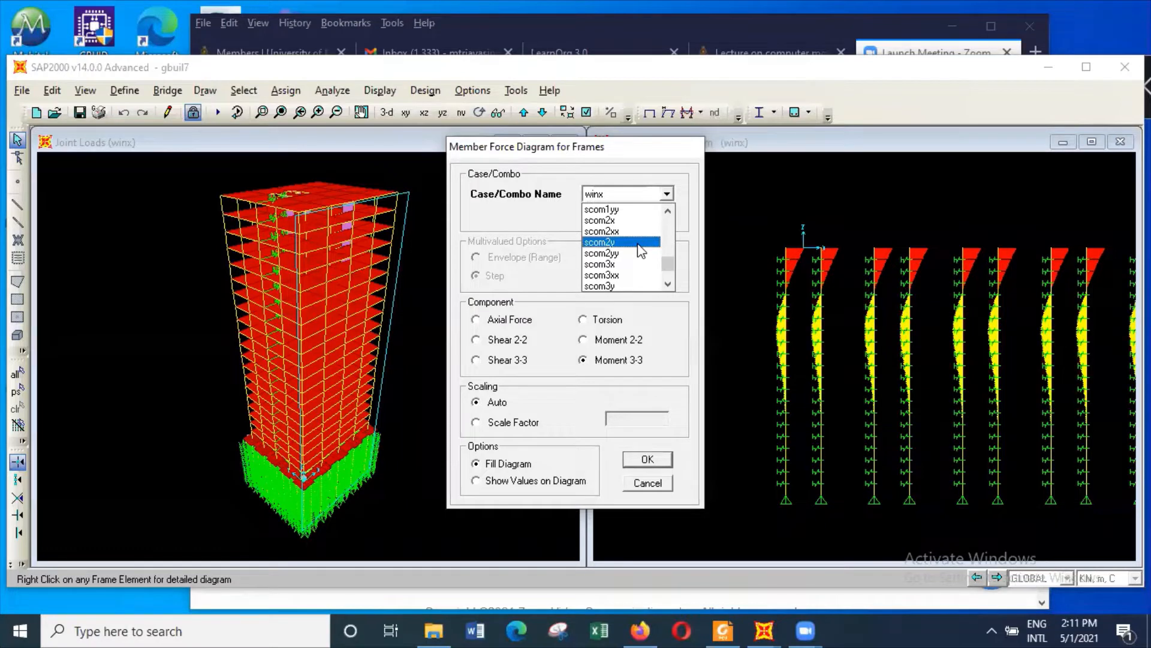
pyautogui.click(637, 265)
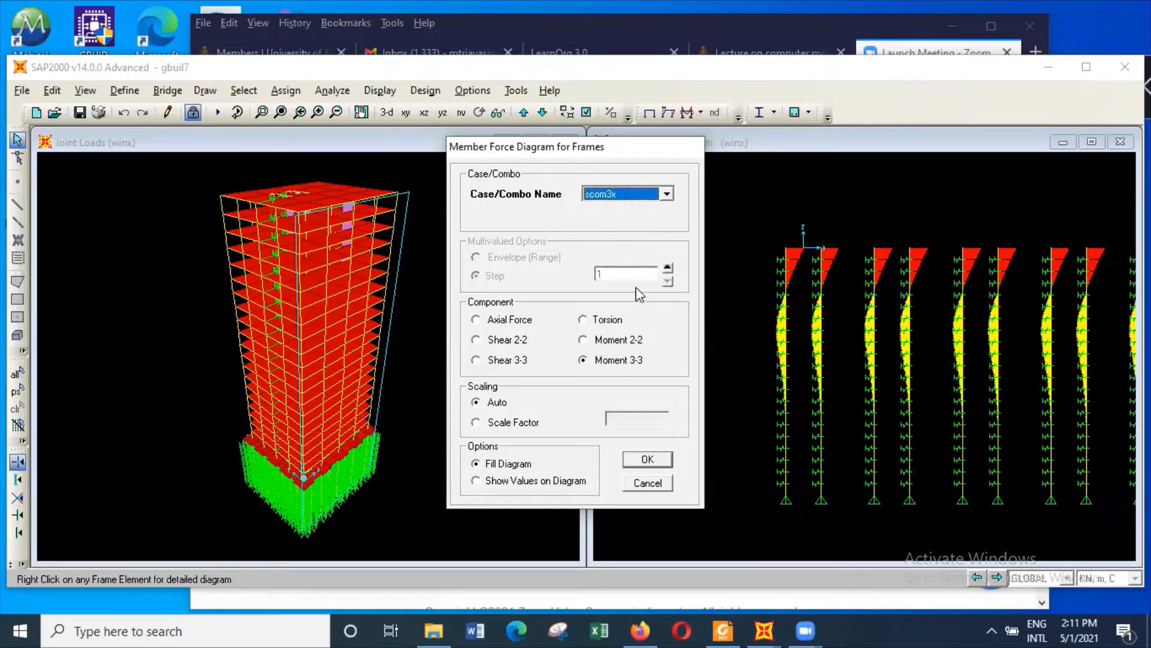
pyautogui.click(648, 459)
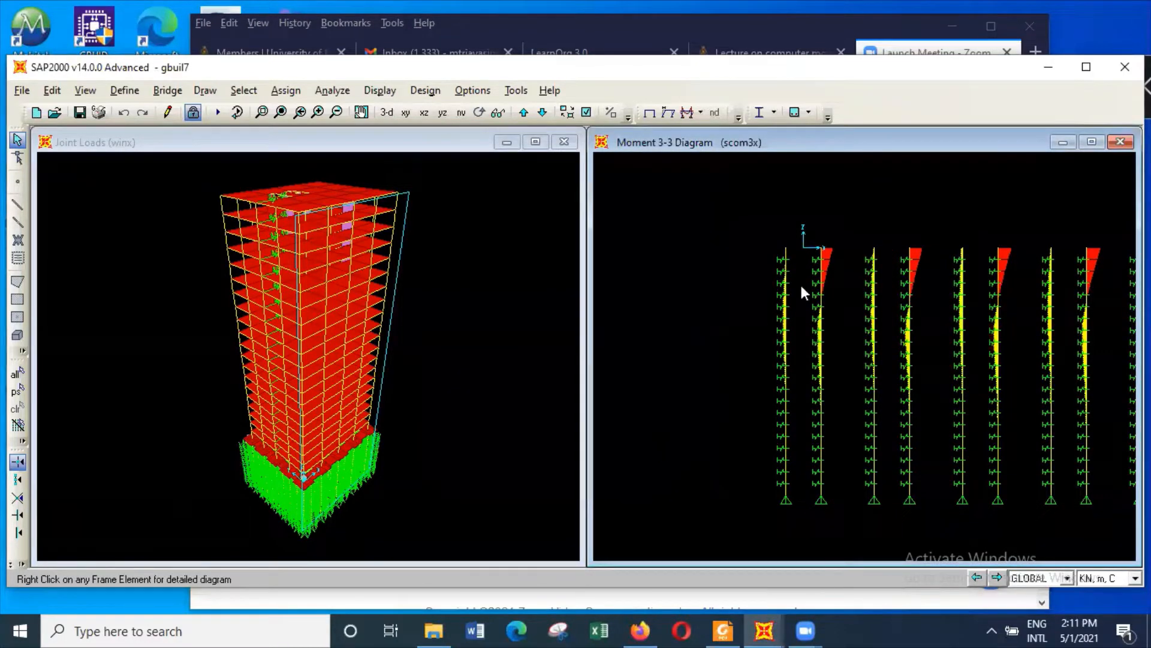
# Step: Read the scom3x moments along the second pile and switch the piles' Moment 3-3 diagram to the scom2x combination
pyautogui.moveTo(823, 262)
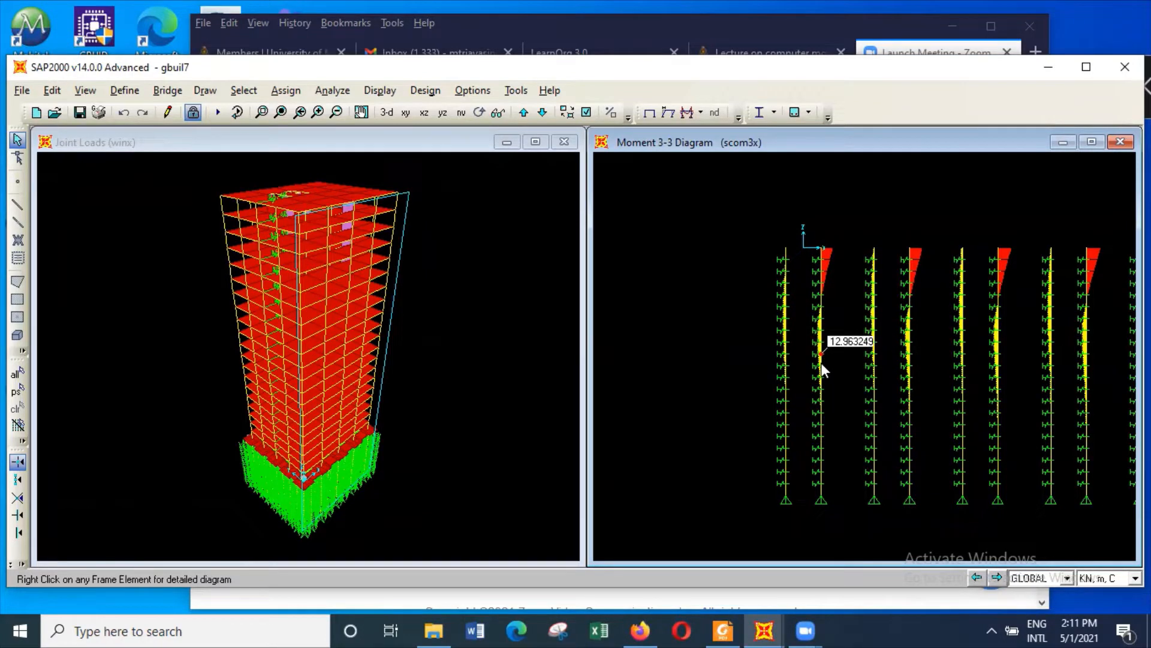
pyautogui.click(380, 95)
pyautogui.moveTo(437, 218)
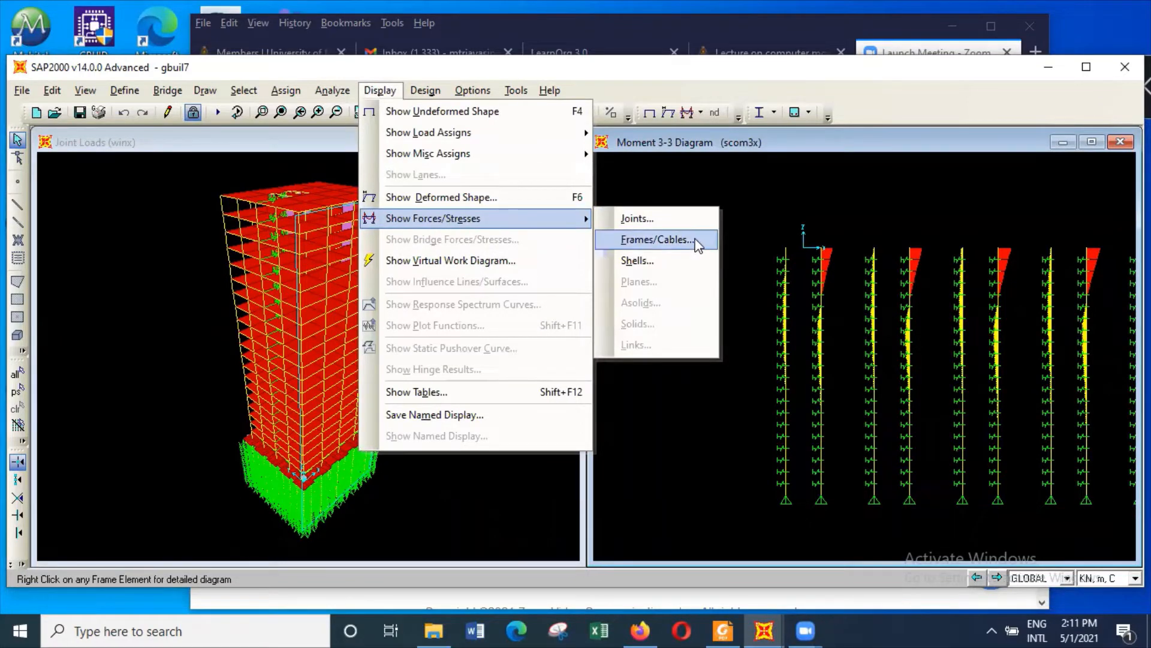
pyautogui.click(657, 240)
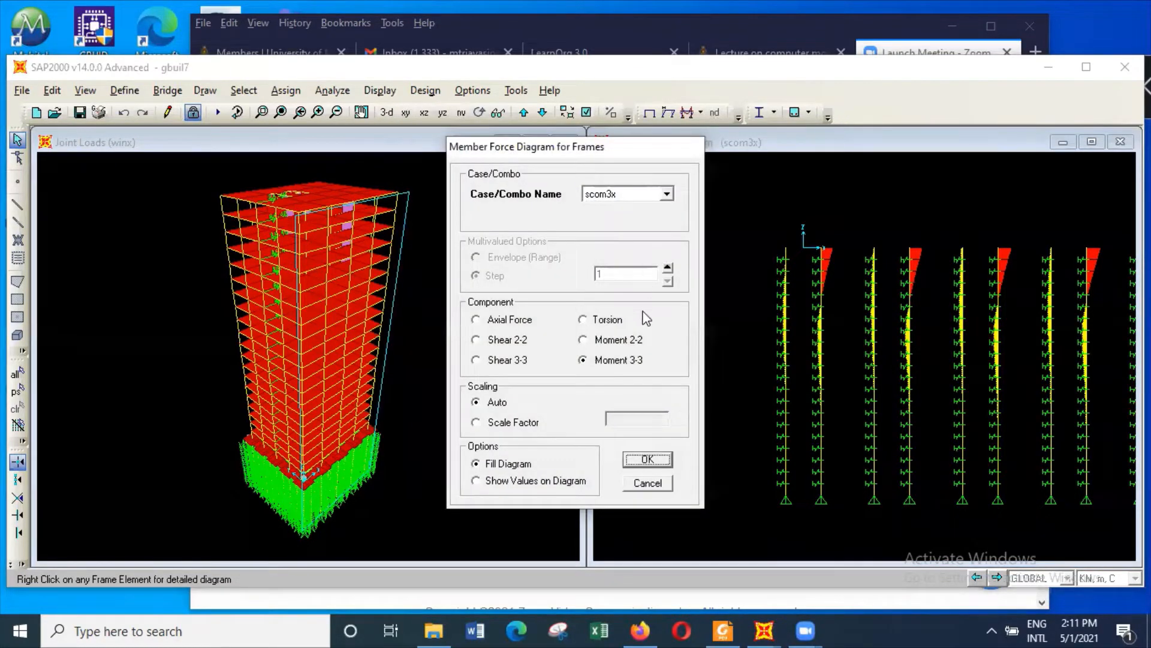
pyautogui.click(668, 193)
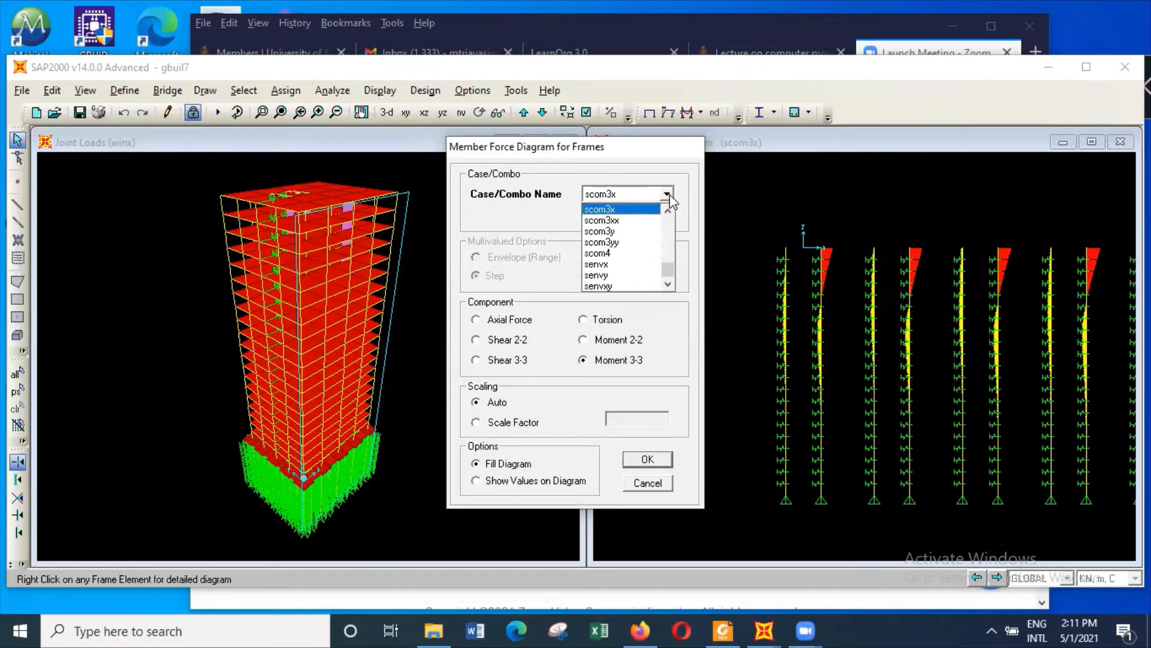
pyautogui.scroll(3, 668, 215)
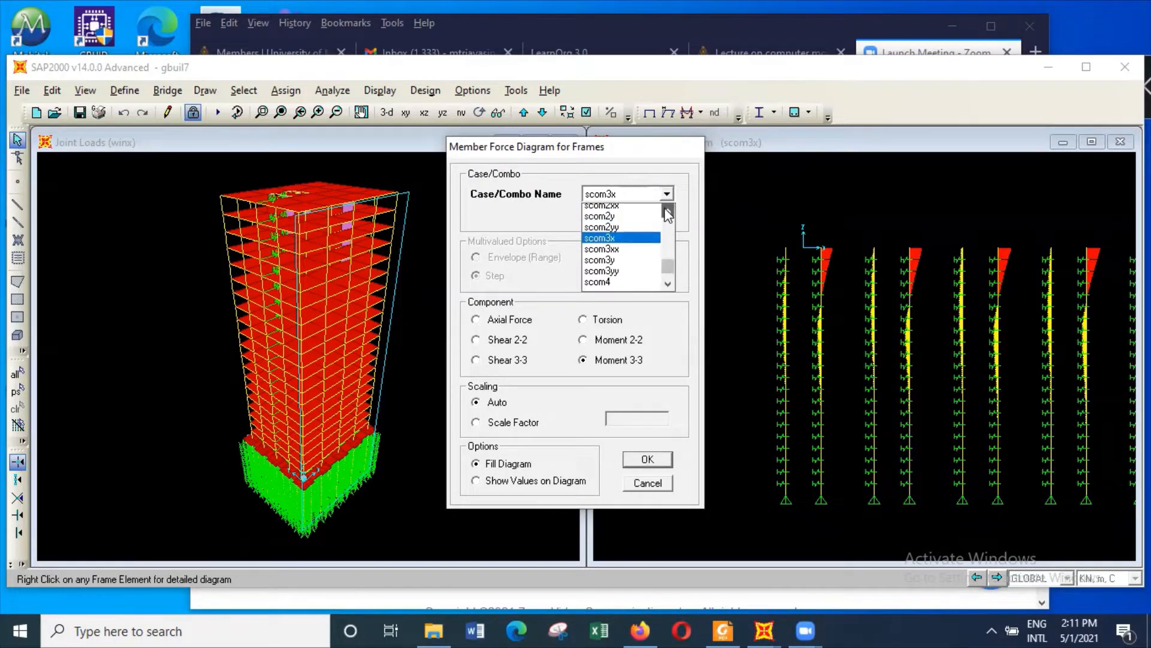
pyautogui.scroll(2, 665, 217)
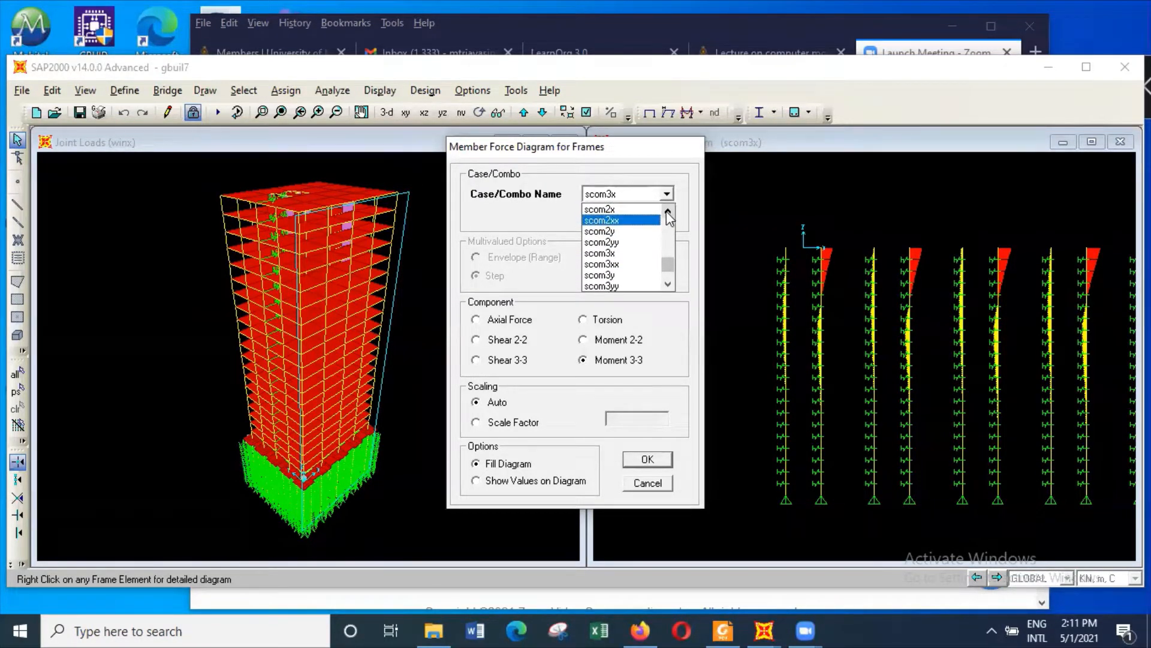
pyautogui.click(643, 211)
pyautogui.click(655, 458)
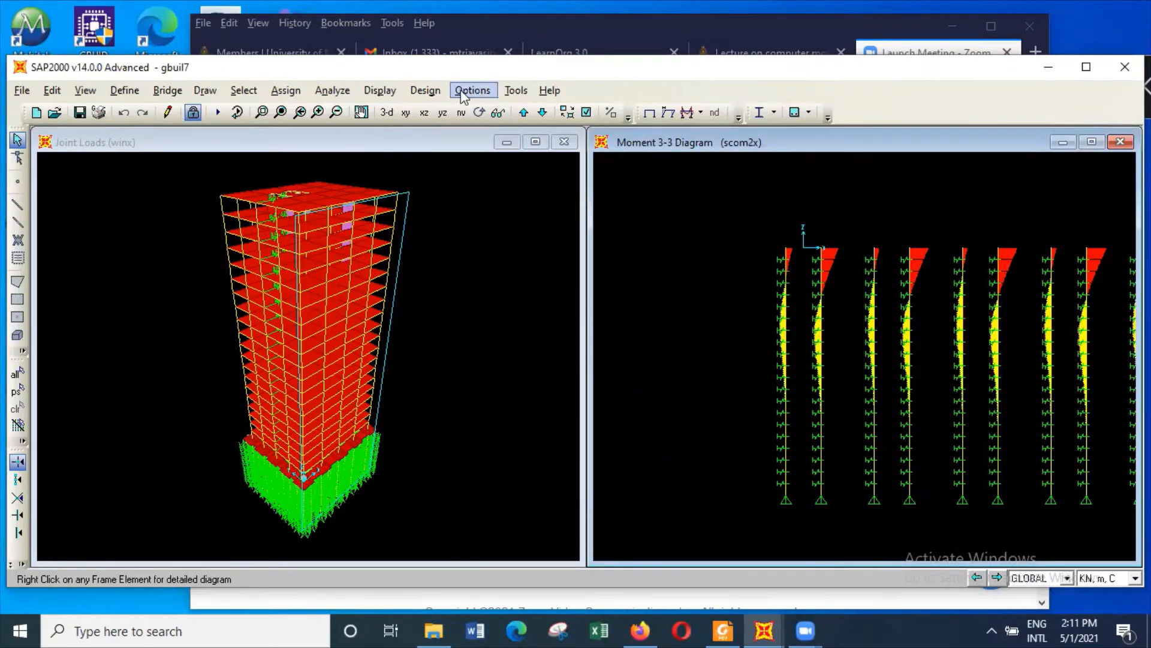
# Step: Switch the piles' Moment 3-3 diagram to the scom2xx load combination
pyautogui.click(381, 91)
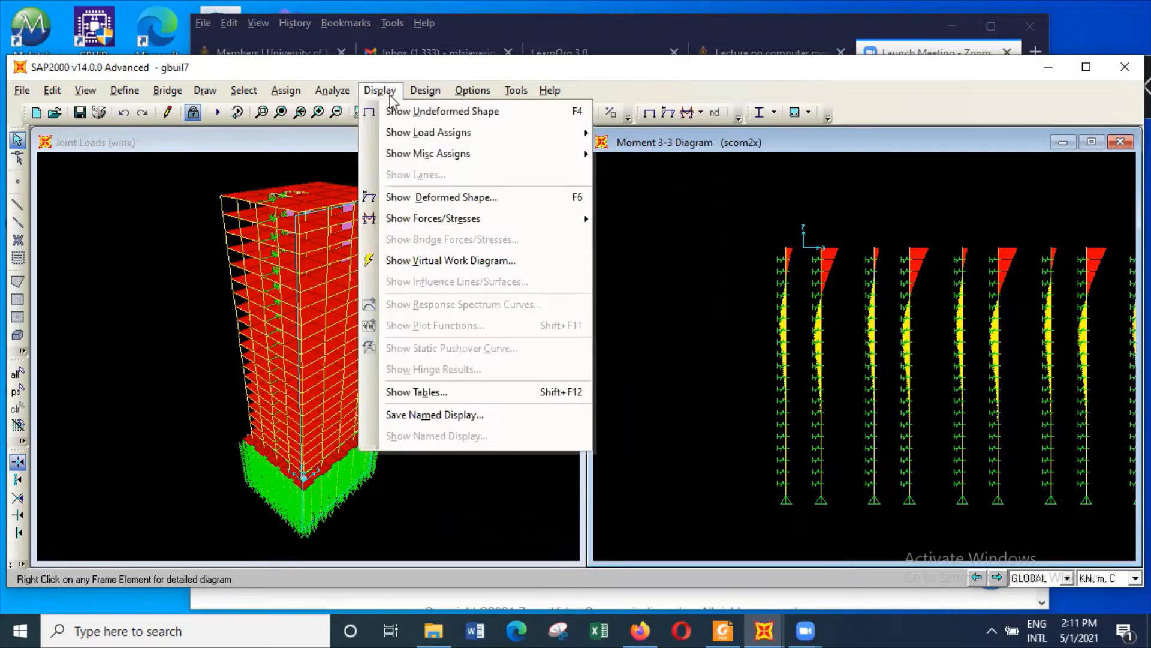
pyautogui.moveTo(422, 218)
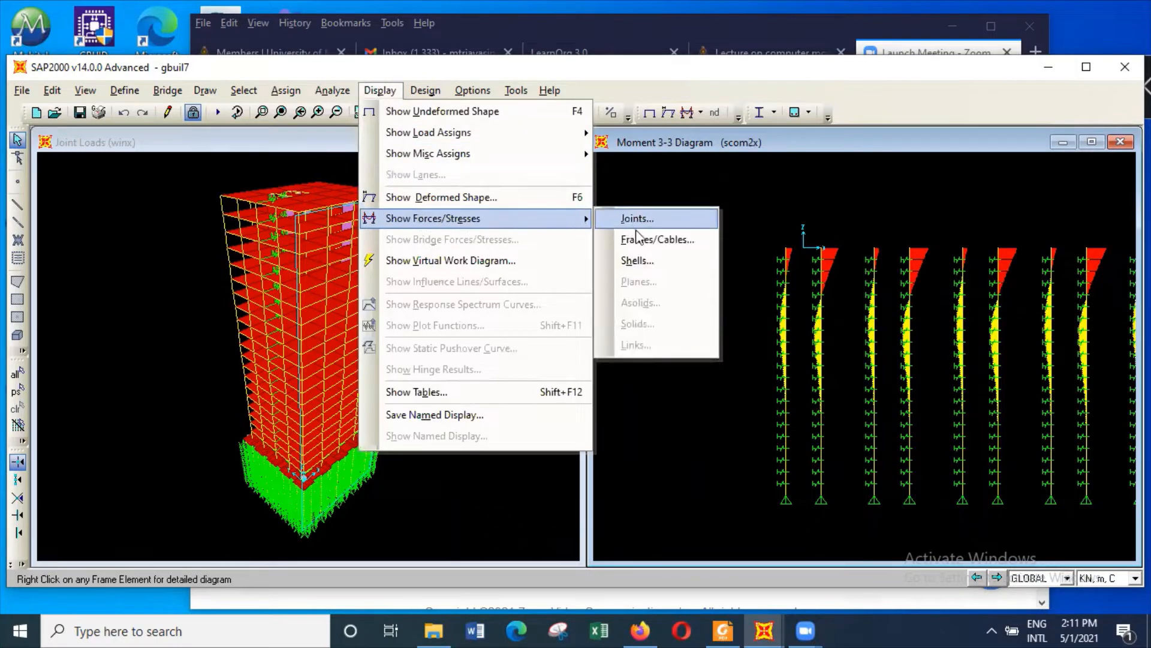
pyautogui.click(654, 239)
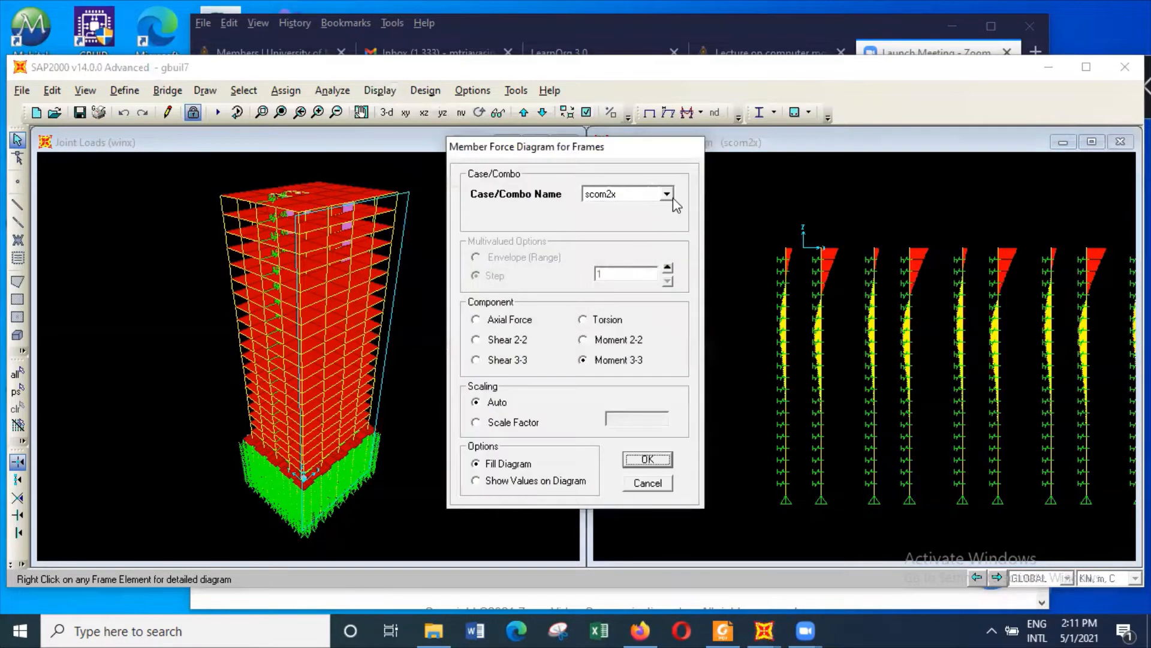
pyautogui.click(667, 195)
pyautogui.click(643, 221)
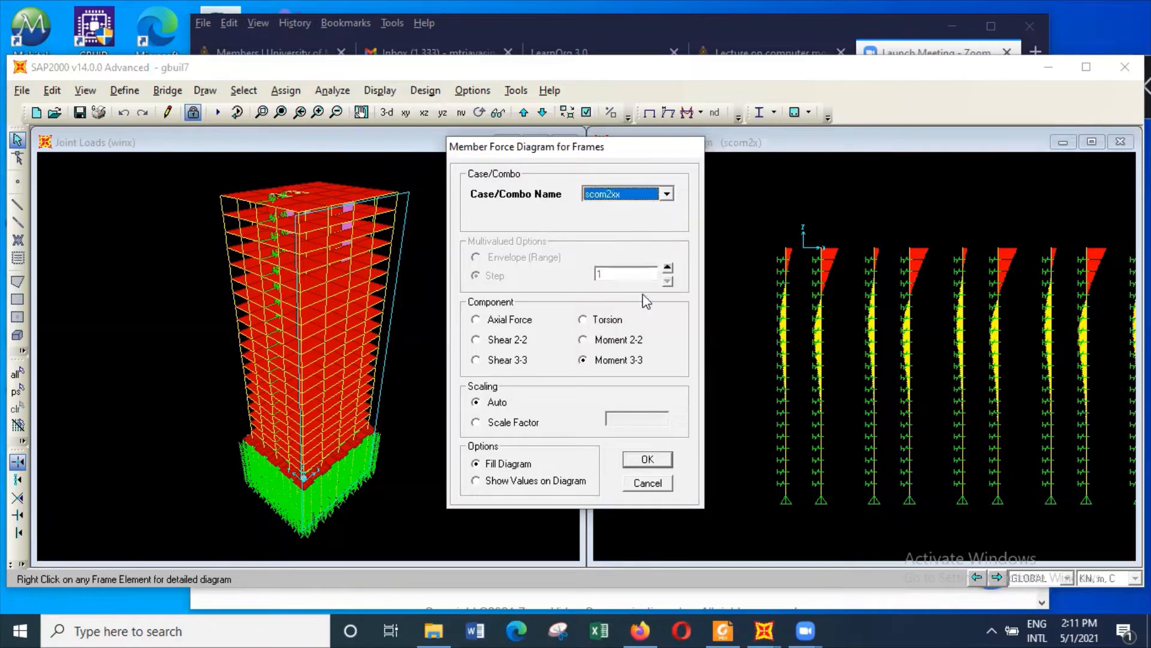
pyautogui.click(656, 459)
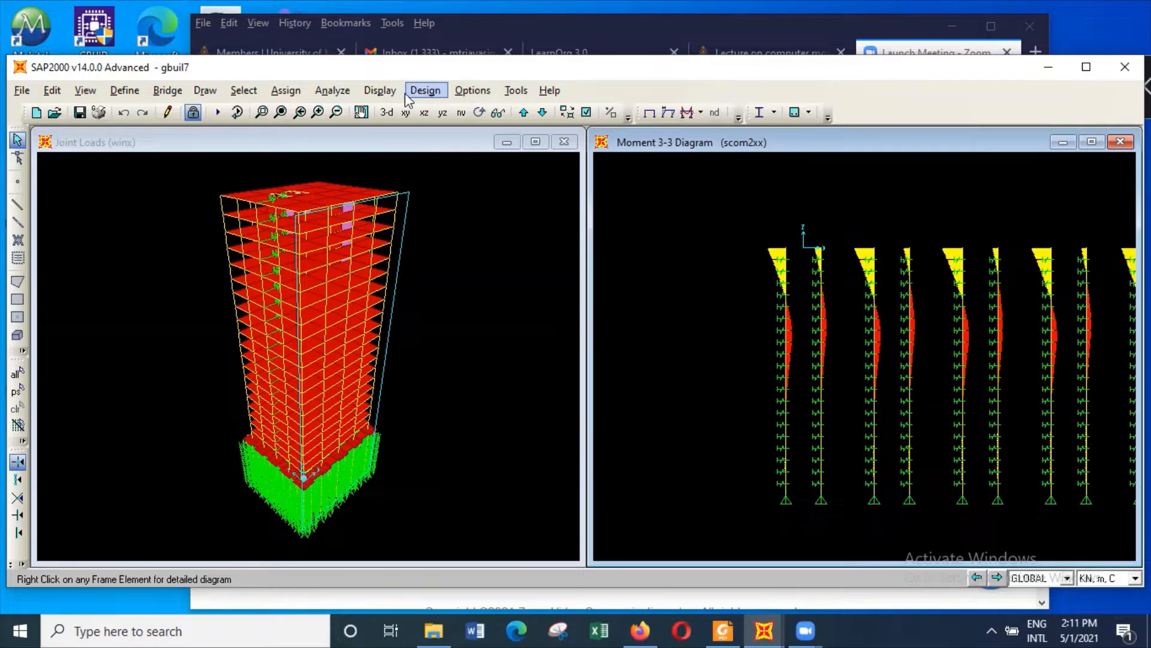
# Step: Display the piles' Moment 3-3 diagram for the senvx envelope combination
pyautogui.click(379, 91)
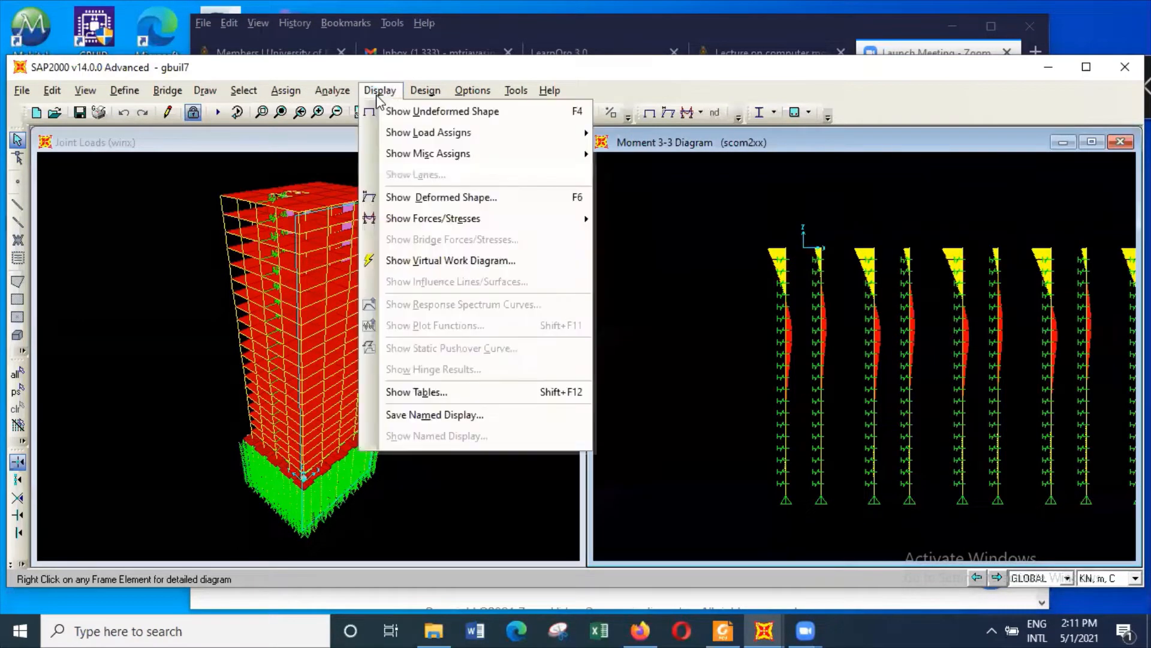
pyautogui.moveTo(457, 220)
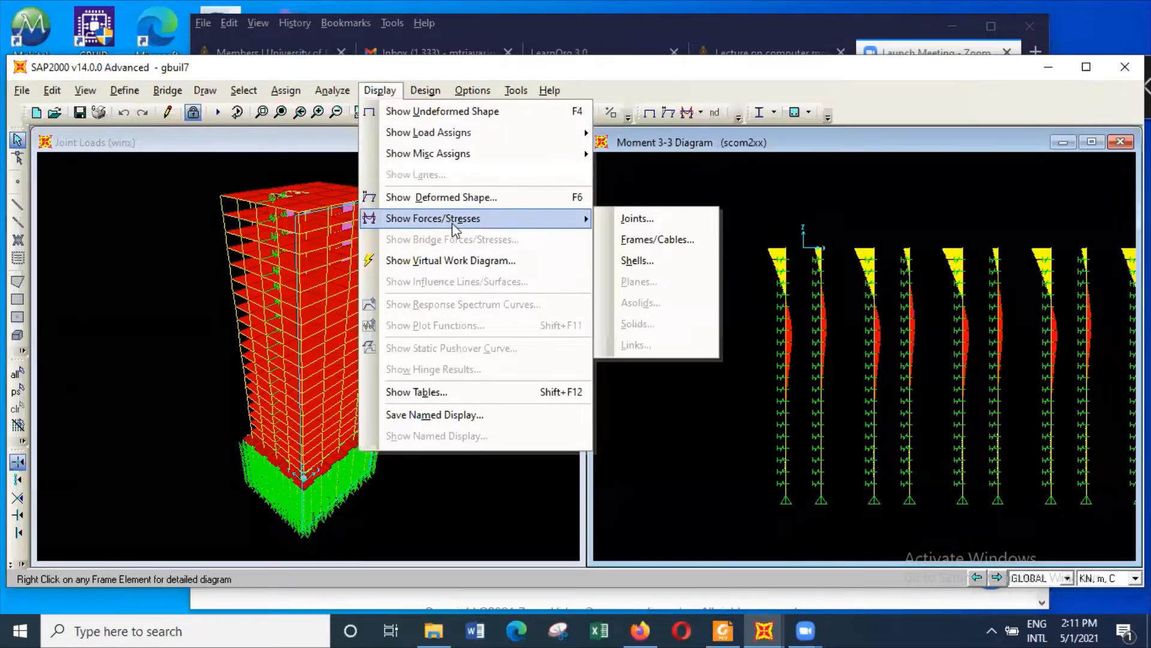
pyautogui.click(686, 241)
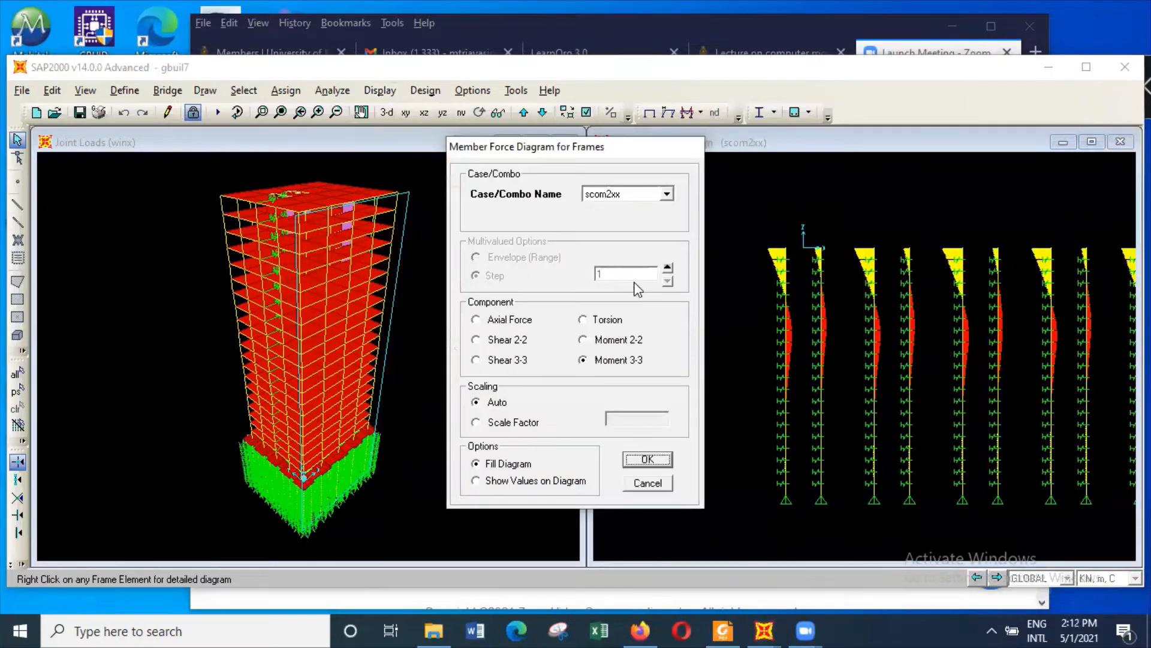
pyautogui.click(667, 194)
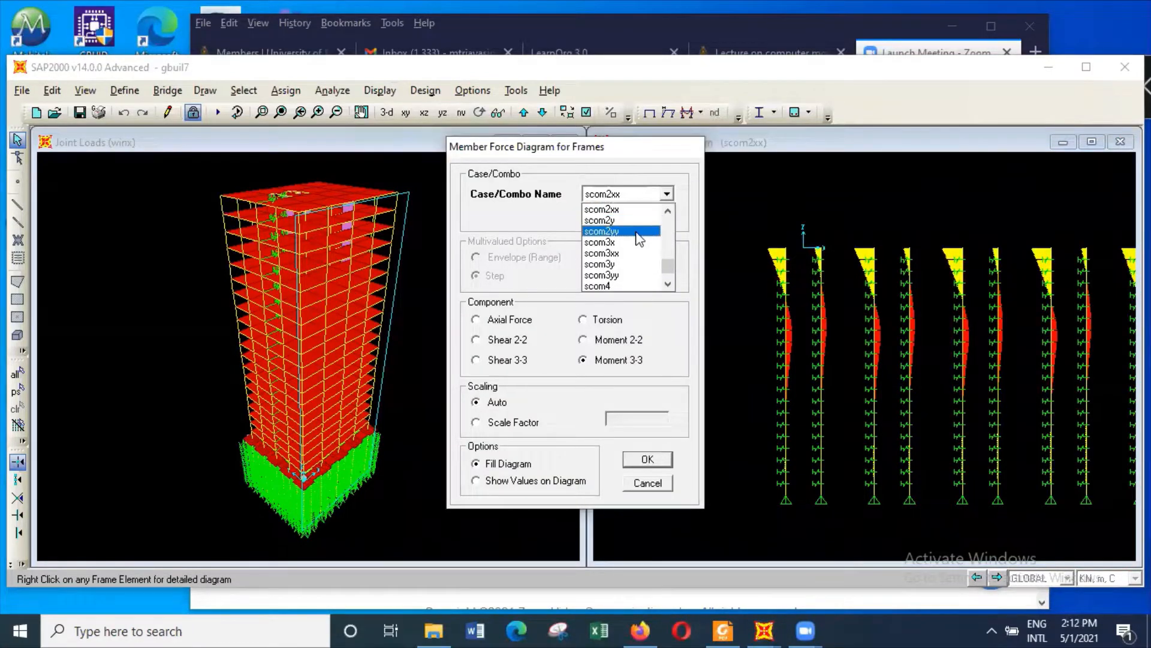
pyautogui.scroll(-1, 639, 246)
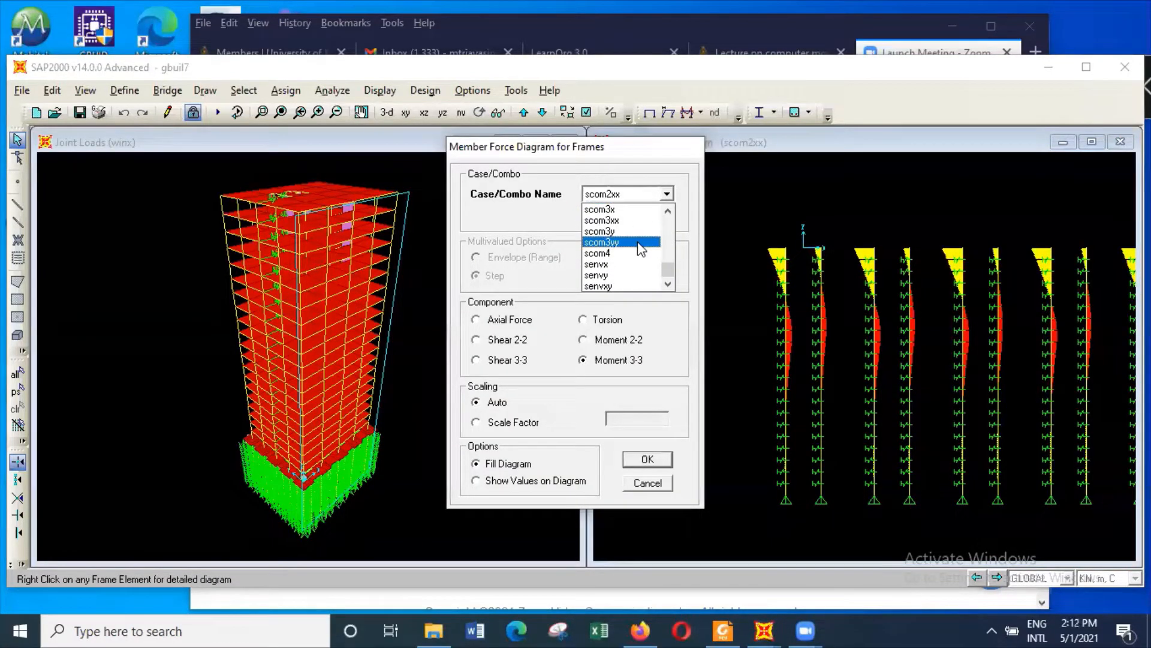
pyautogui.click(637, 286)
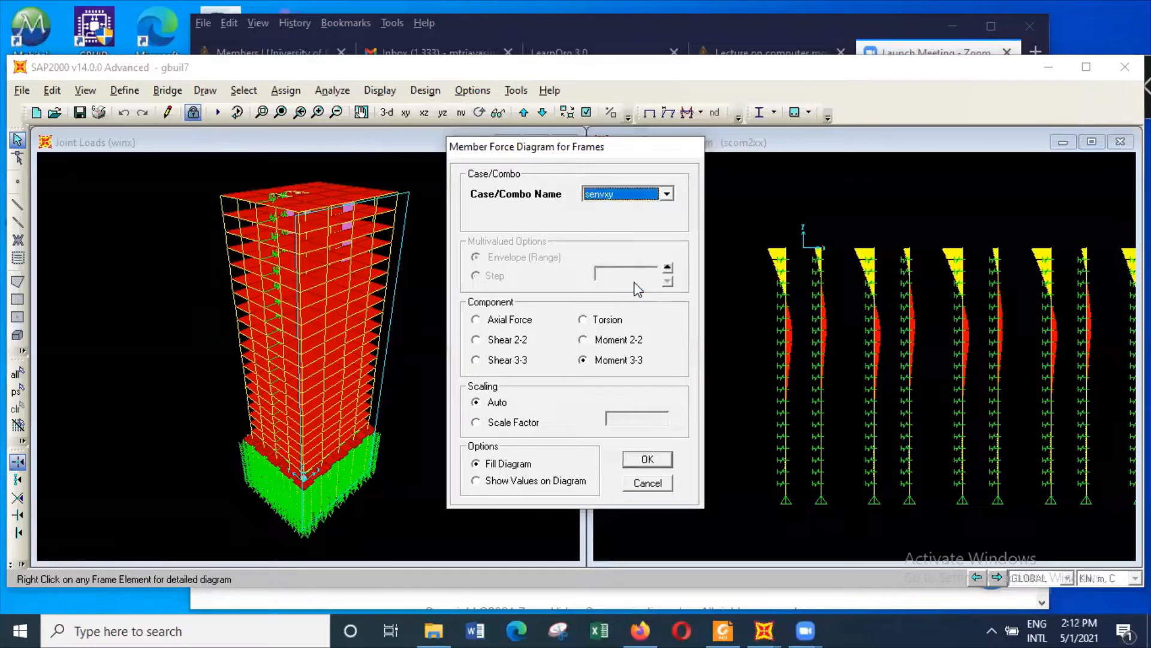
pyautogui.click(667, 194)
pyautogui.click(629, 263)
pyautogui.click(665, 459)
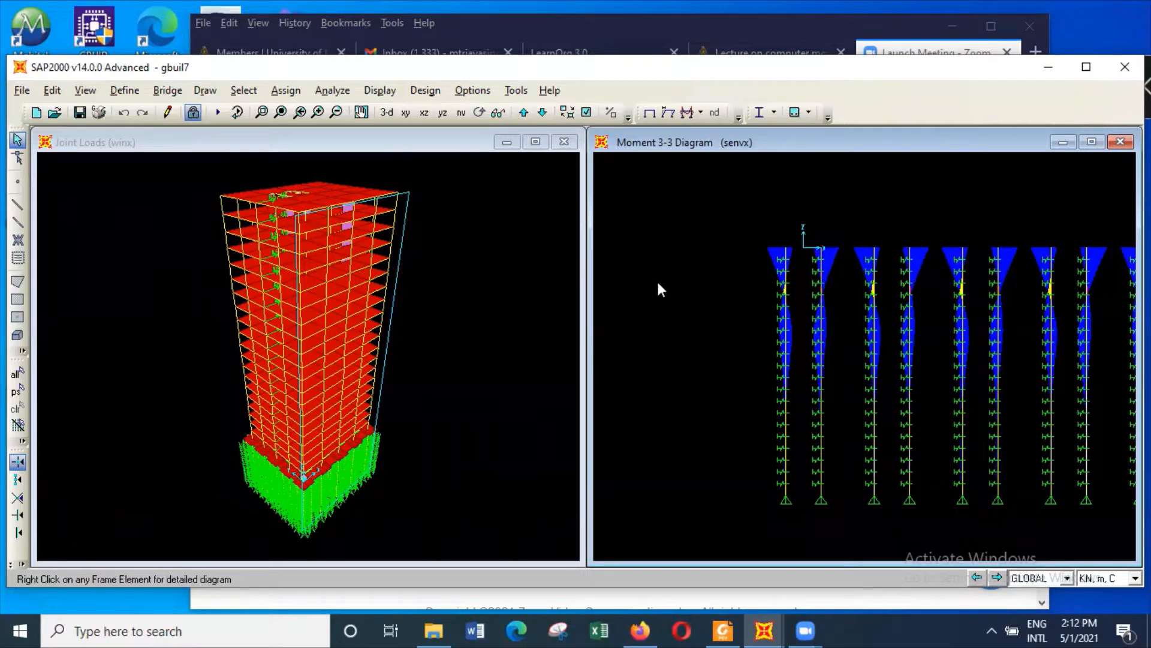
# Step: Set the 2D view of the moment diagram window to the X-Y plane at Z = 0
pyautogui.click(85, 90)
pyautogui.click(122, 133)
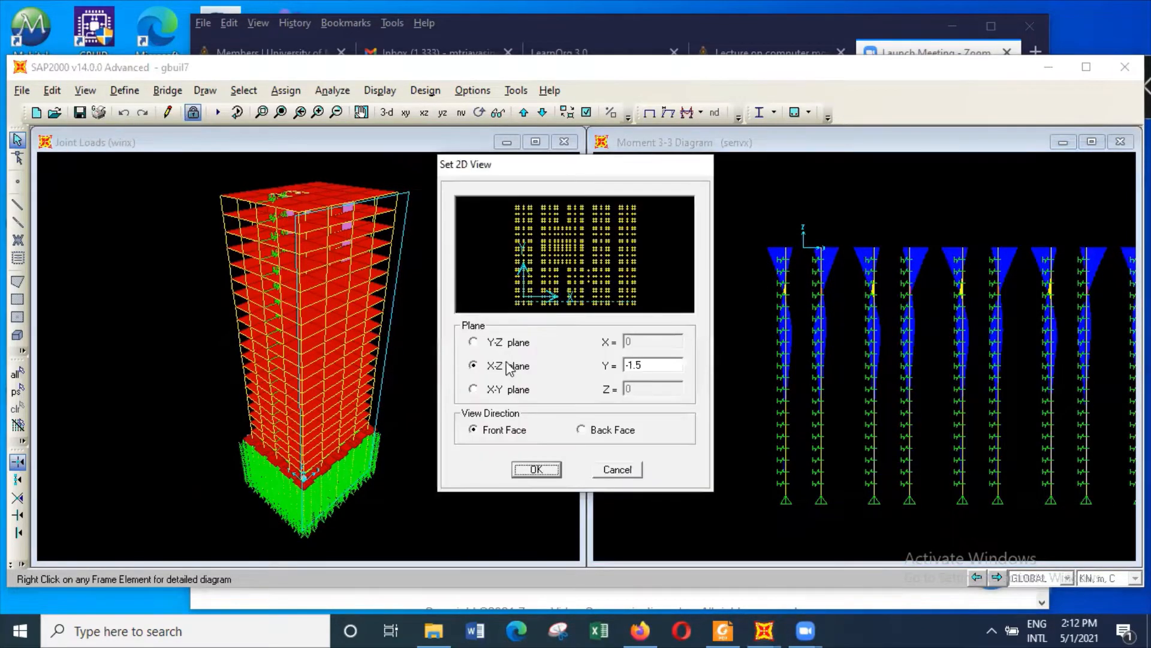
pyautogui.click(519, 390)
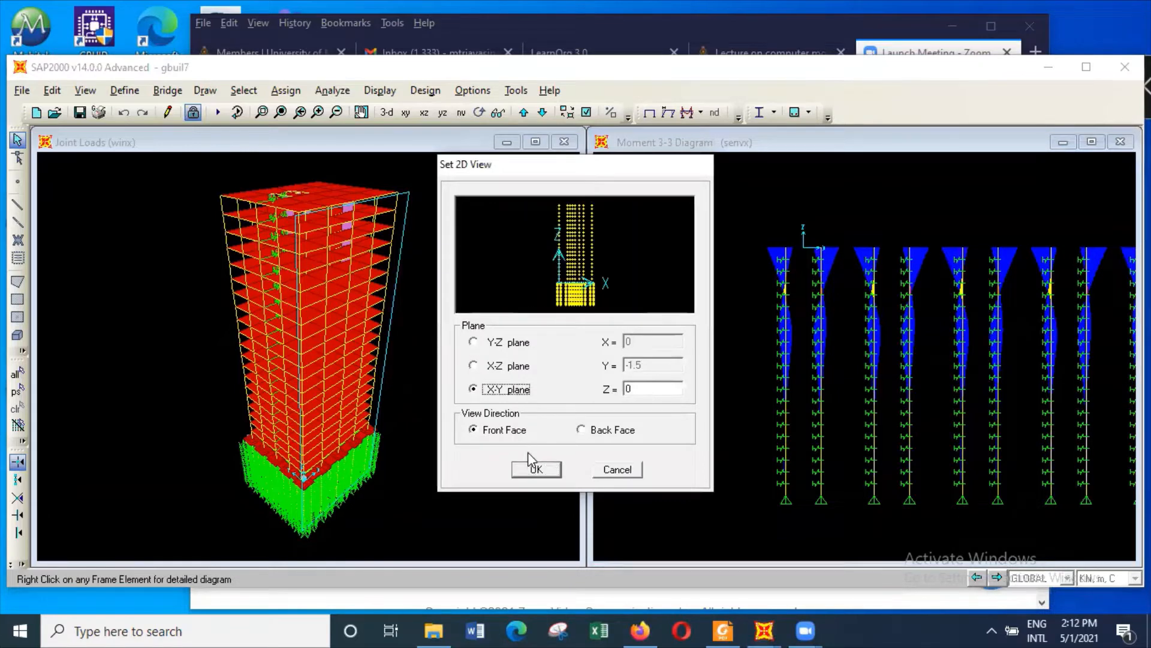
pyautogui.click(537, 470)
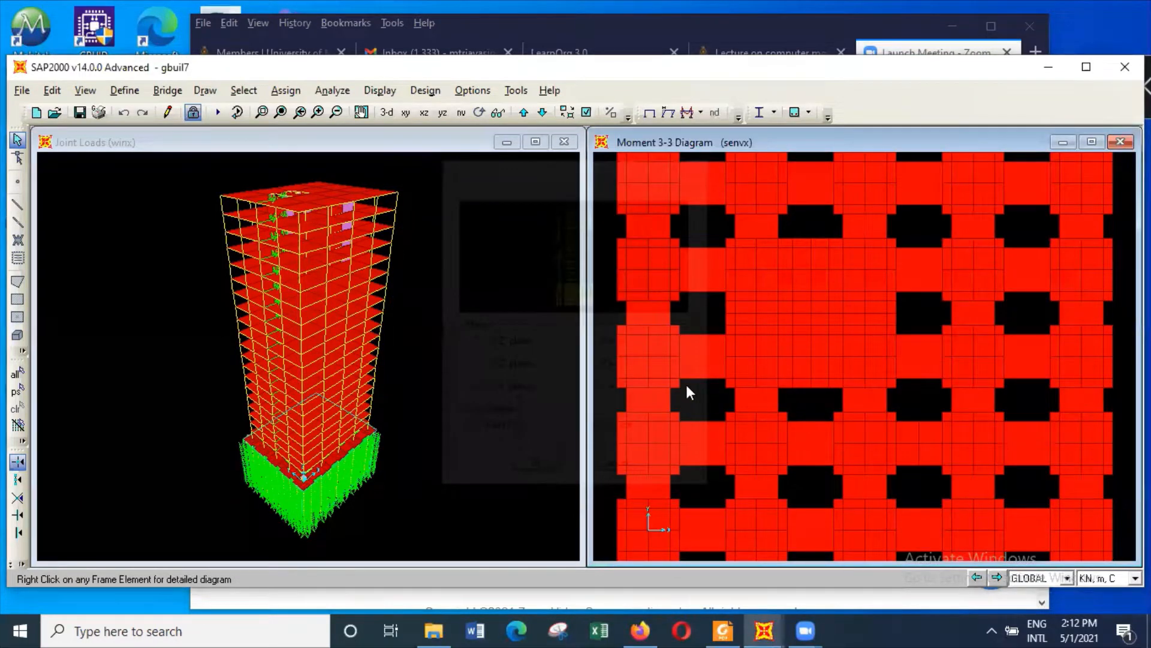
# Step: Display the foundation shells' resultant M11 contours for the com4 combination and read the moments over the pile caps
pyautogui.click(380, 90)
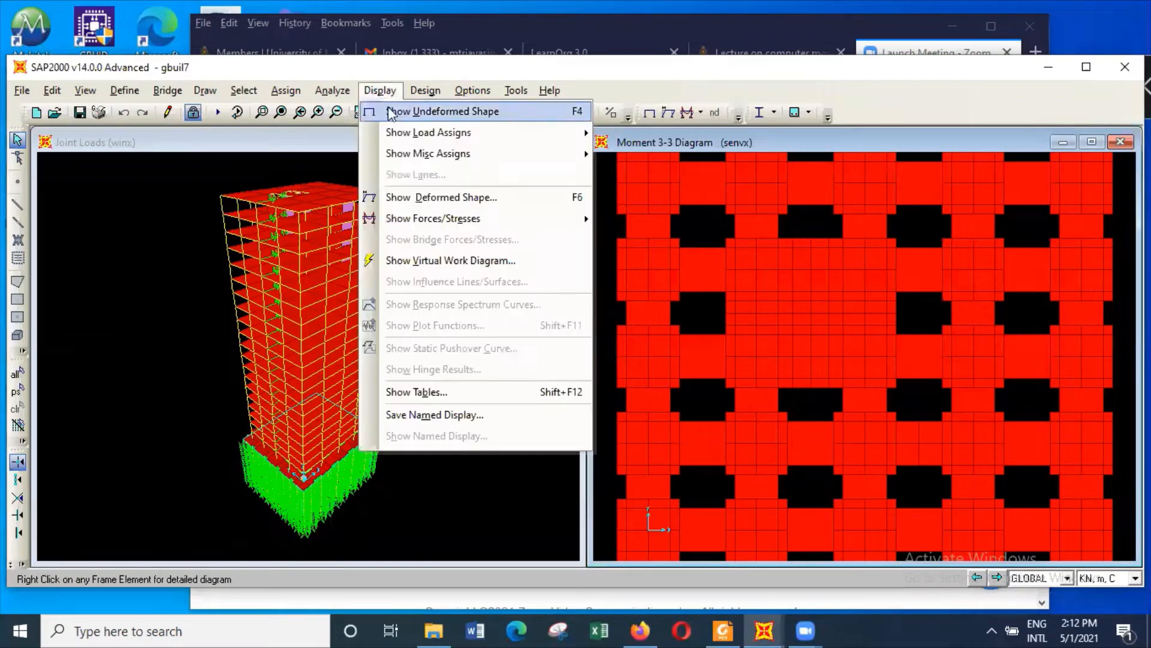
pyautogui.moveTo(492, 220)
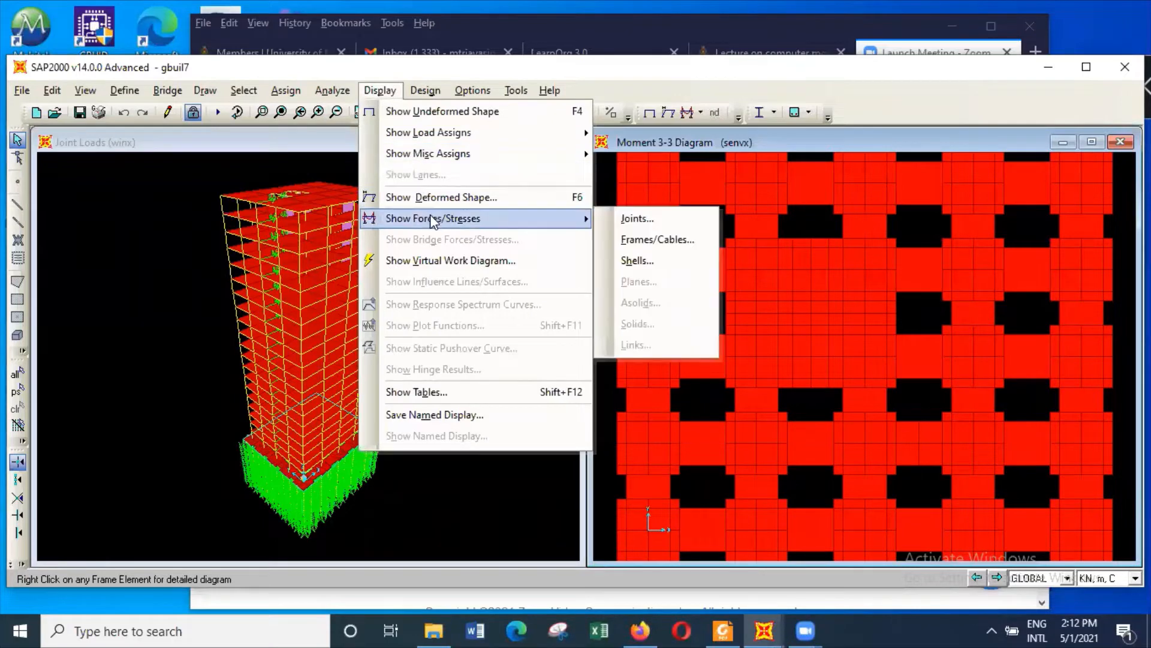
pyautogui.click(688, 262)
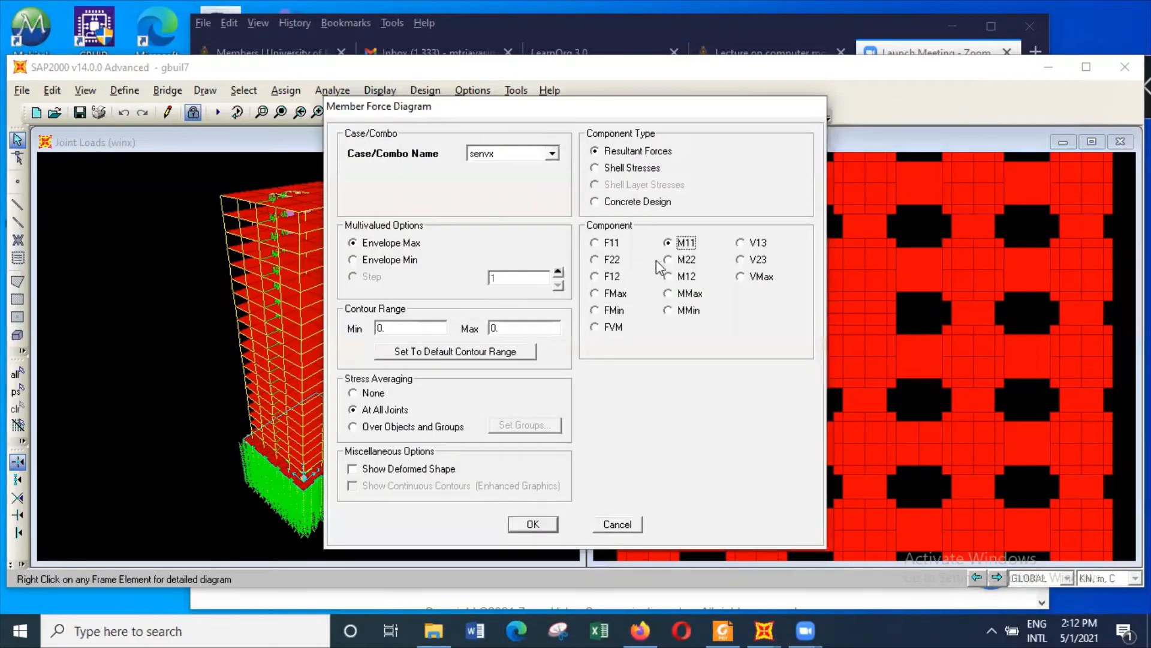
pyautogui.click(556, 154)
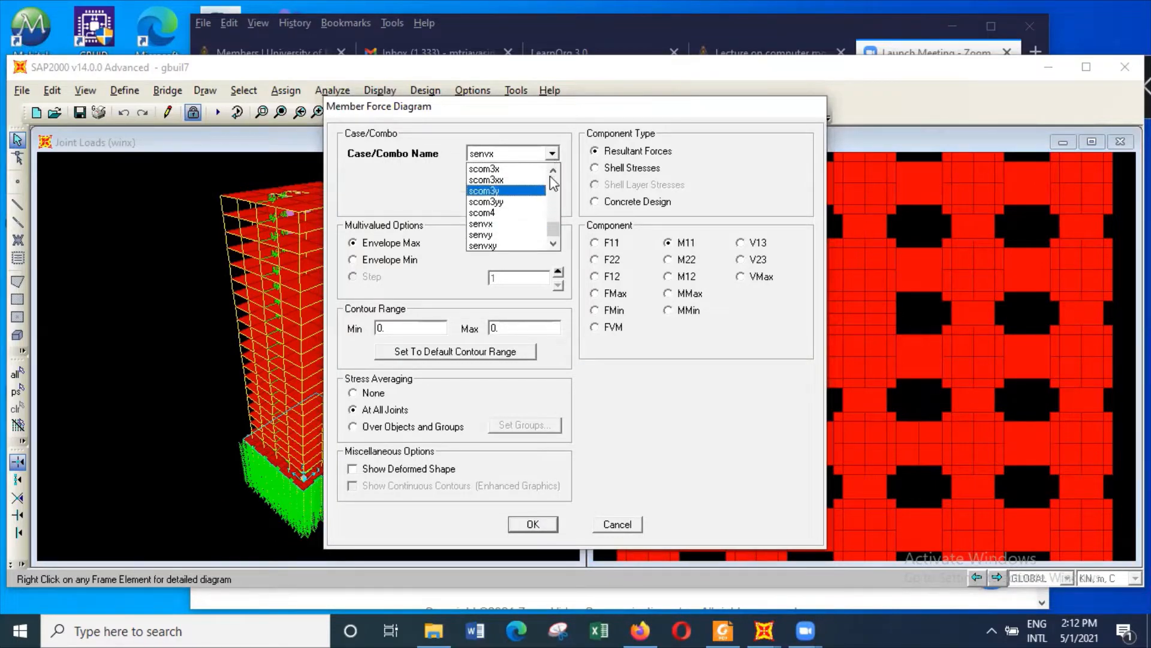
pyautogui.click(553, 171)
pyautogui.click(553, 172)
pyautogui.click(552, 171)
pyautogui.click(553, 171)
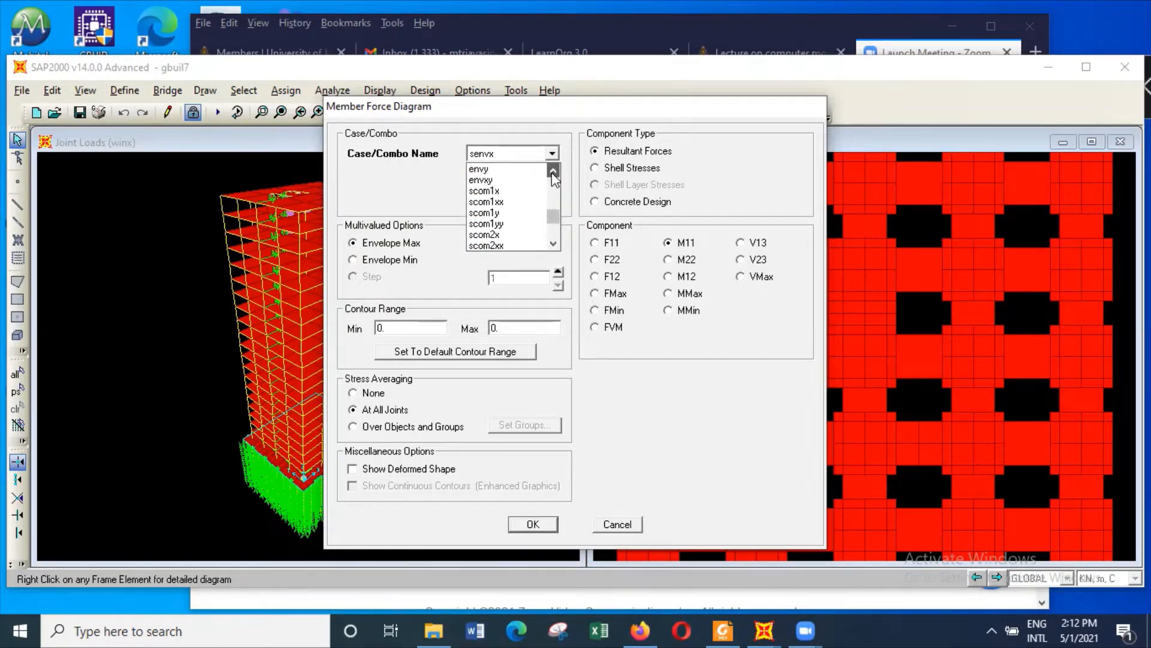
pyautogui.click(553, 171)
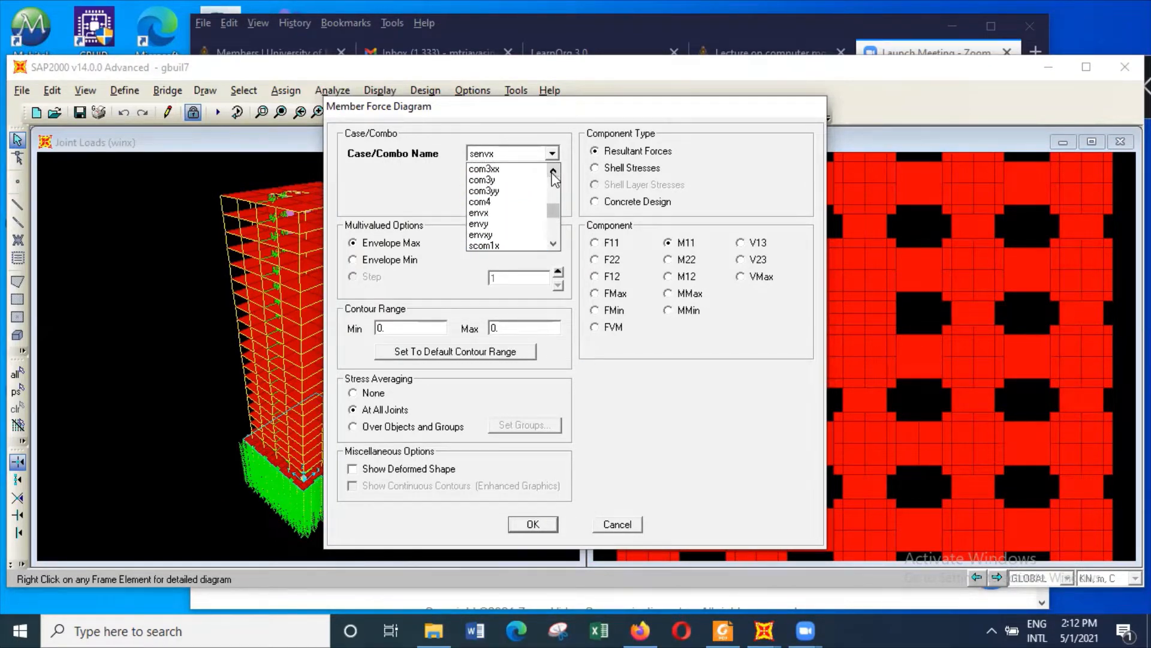
pyautogui.click(505, 201)
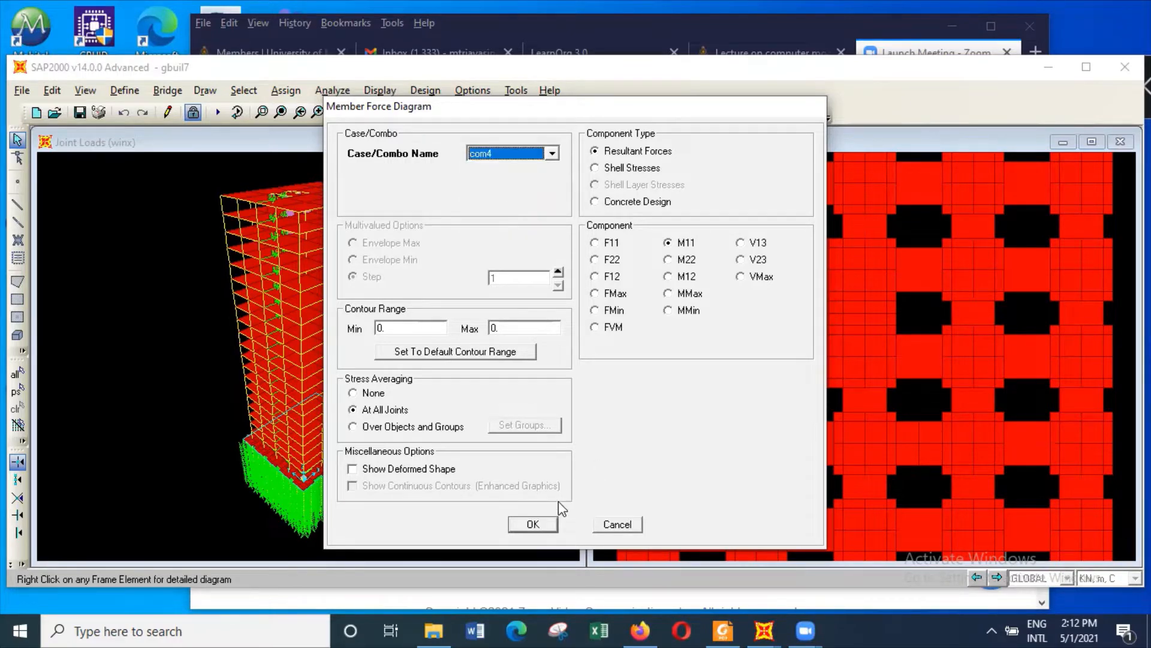
pyautogui.click(532, 523)
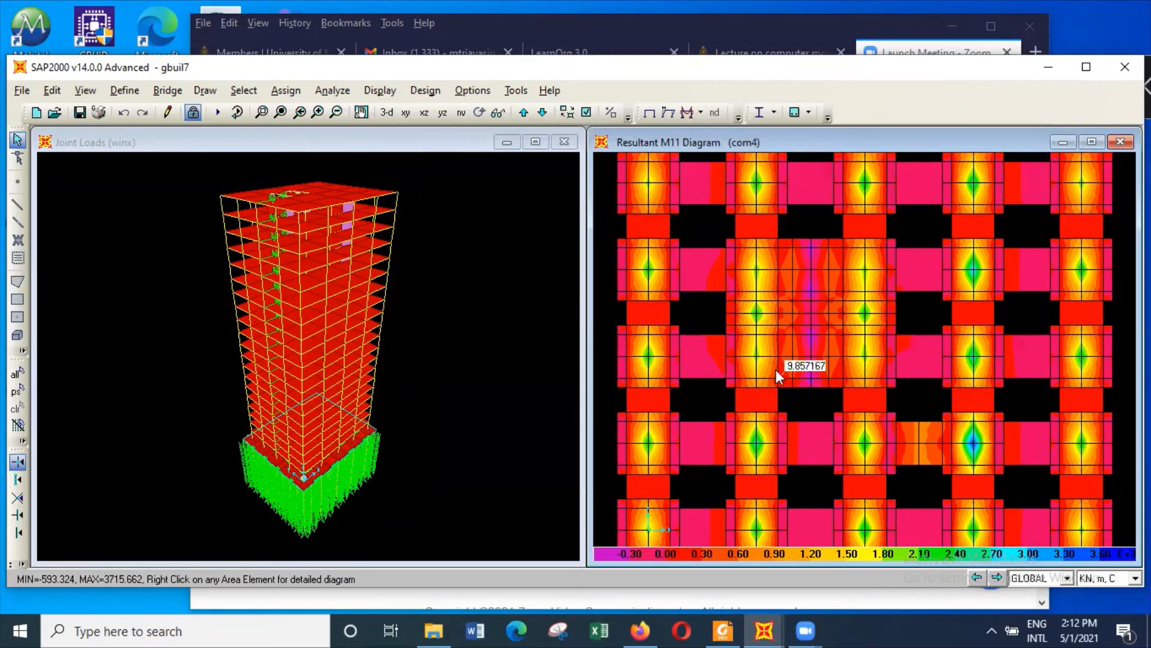
pyautogui.moveTo(762, 279)
pyautogui.moveTo(659, 264)
pyautogui.moveTo(707, 361)
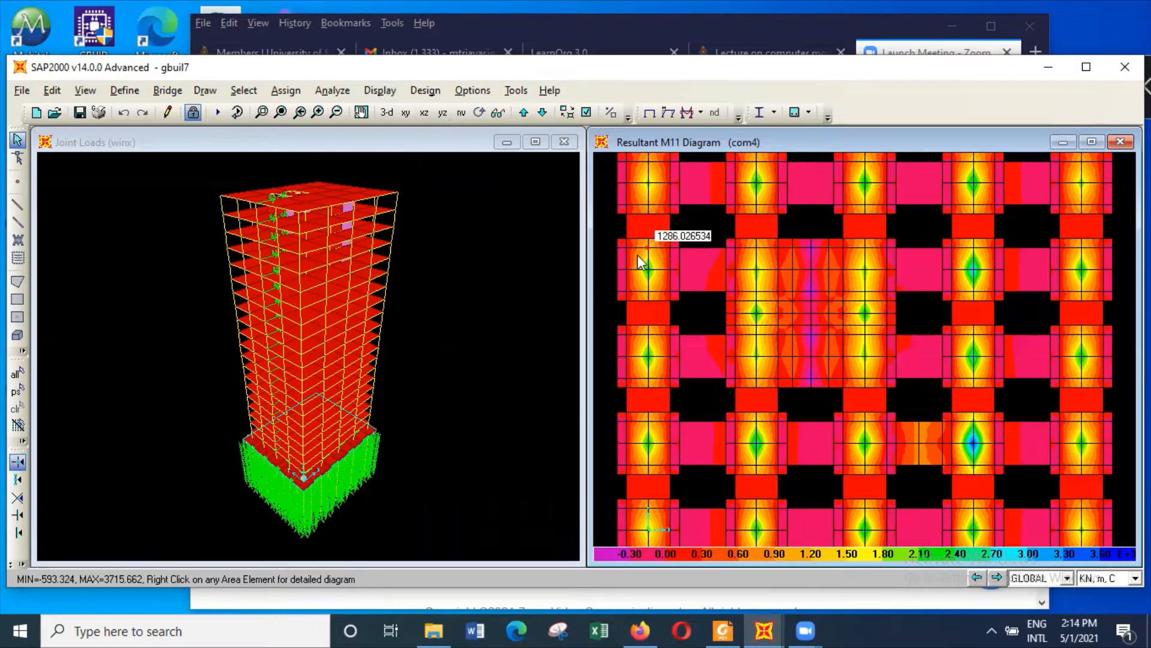
# Step: Switch the foundation shells' resultant force contours to the M22 component for the com4 combination
pyautogui.click(384, 91)
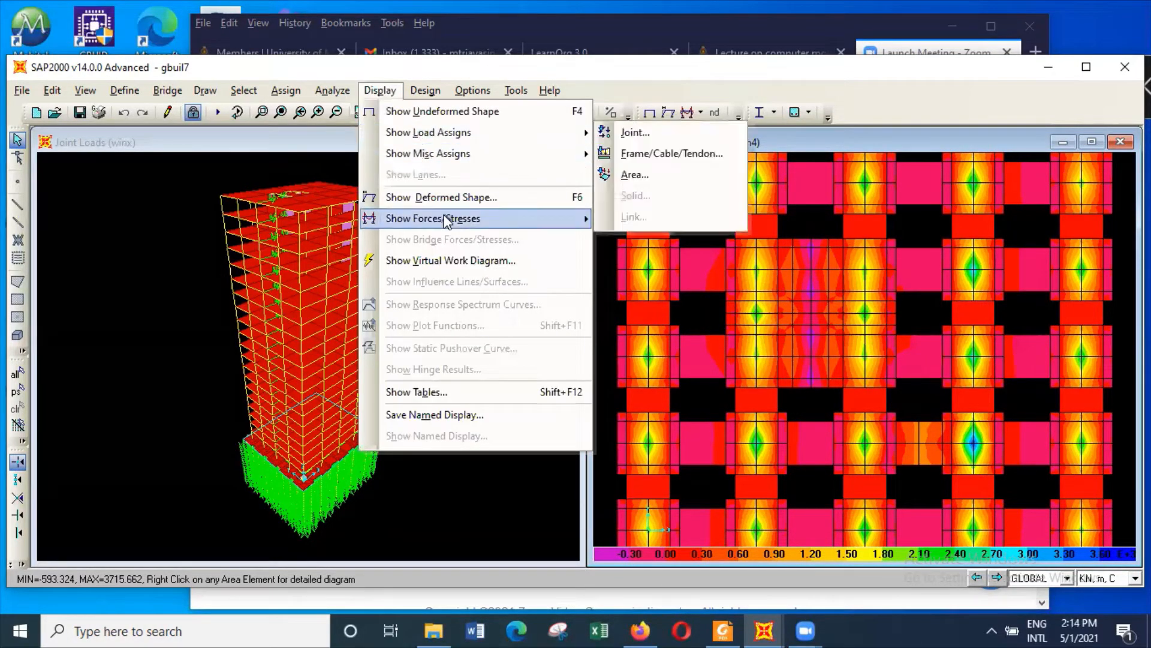
pyautogui.moveTo(522, 221)
pyautogui.click(672, 262)
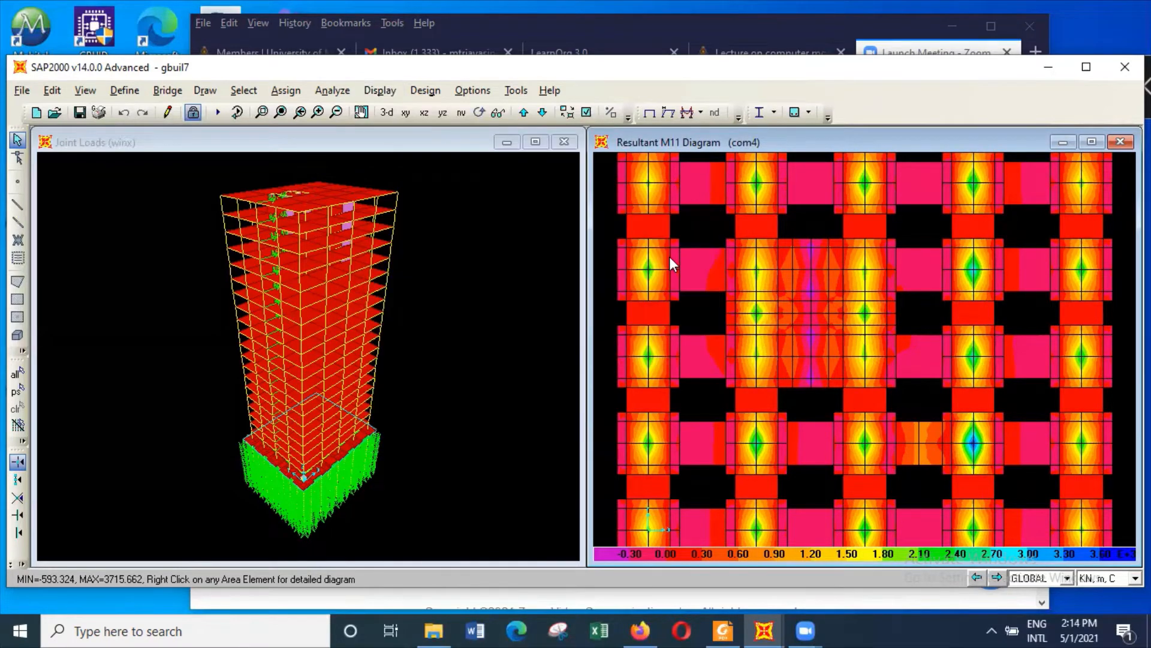
pyautogui.click(679, 260)
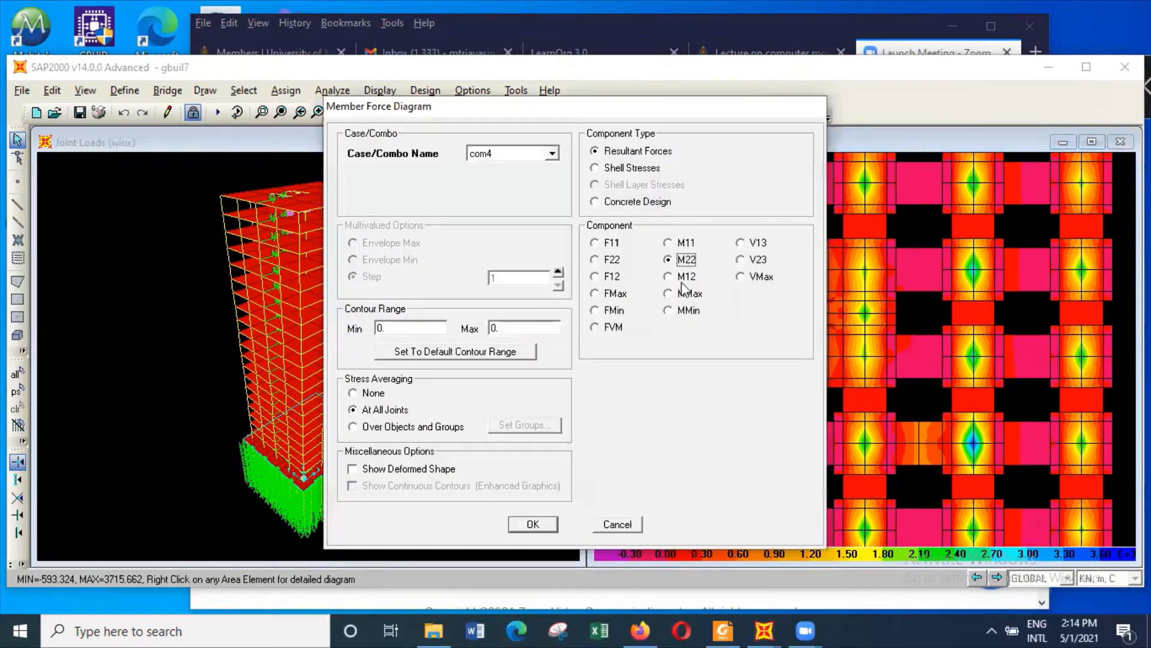
pyautogui.click(534, 519)
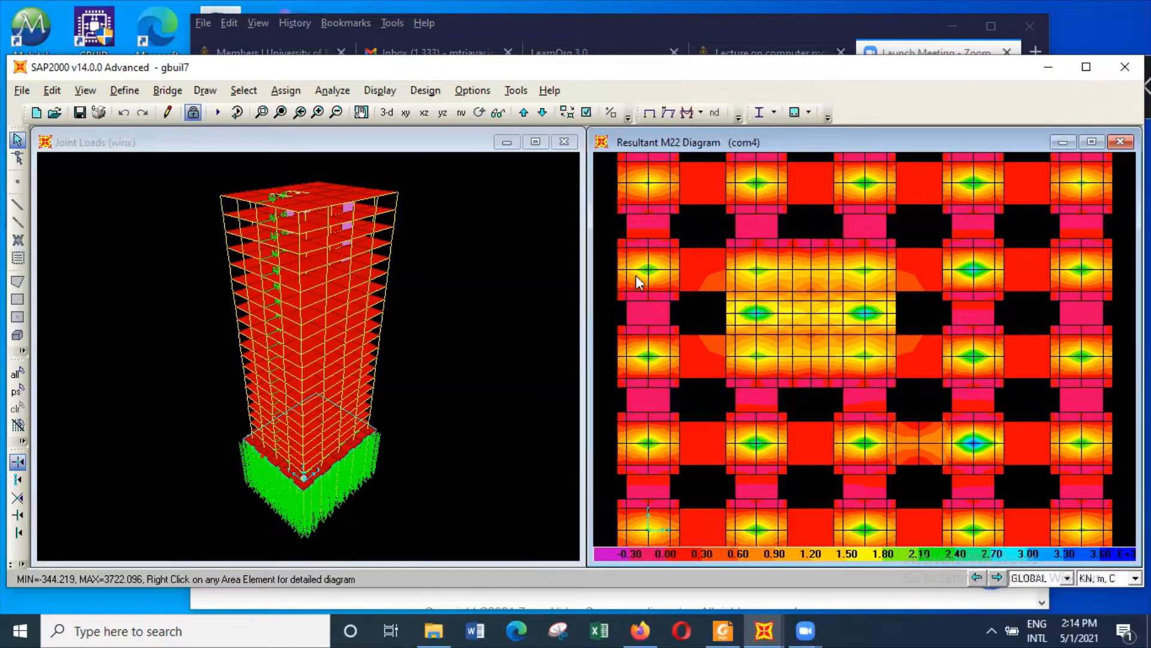
# Step: Unlock the model and accept deleting its analysis results
pyautogui.moveTo(640, 273)
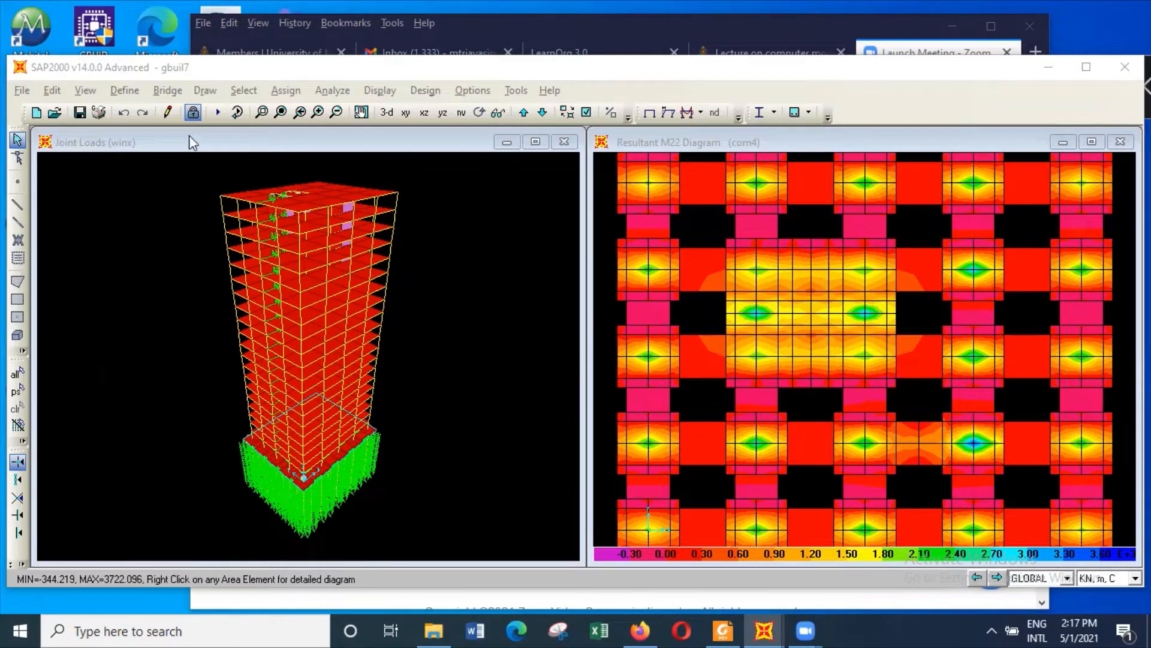
pyautogui.click(193, 113)
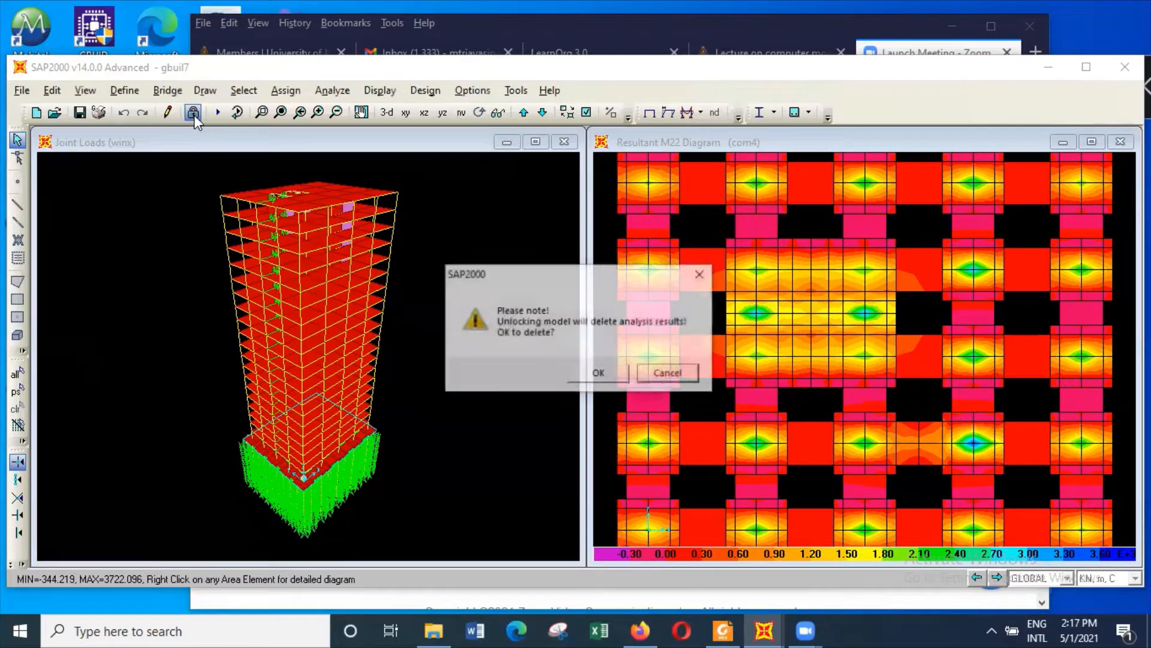
pyautogui.click(605, 373)
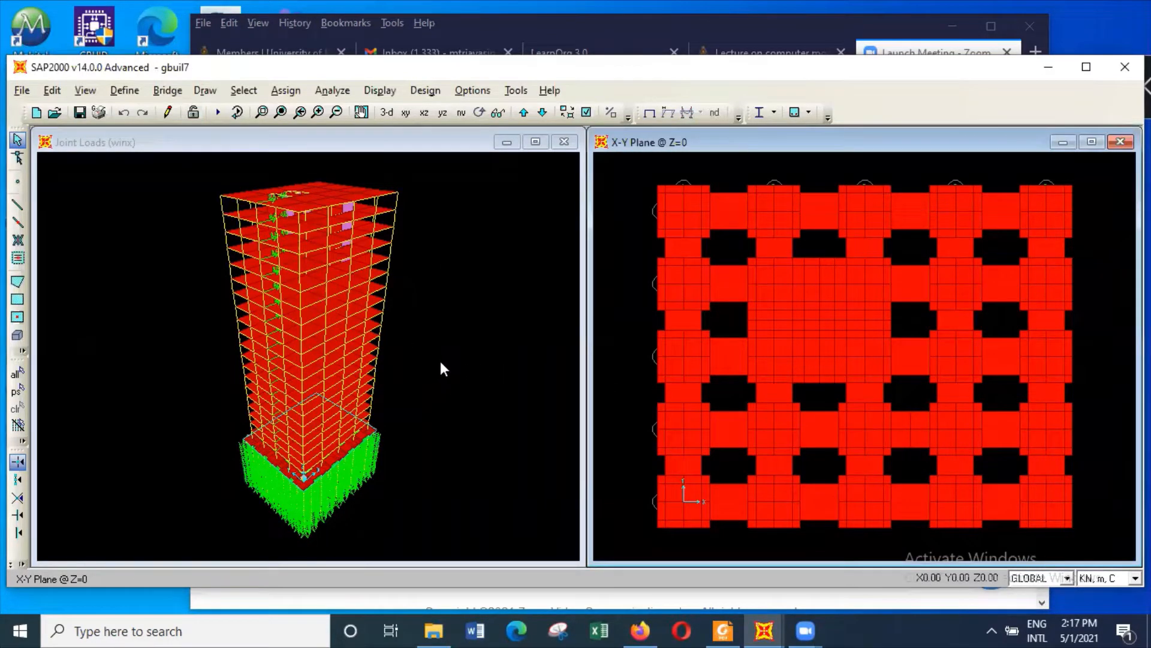
# Step: Save the unlocked model under the new file name gbuil8 in the buildings folder
pyautogui.click(21, 92)
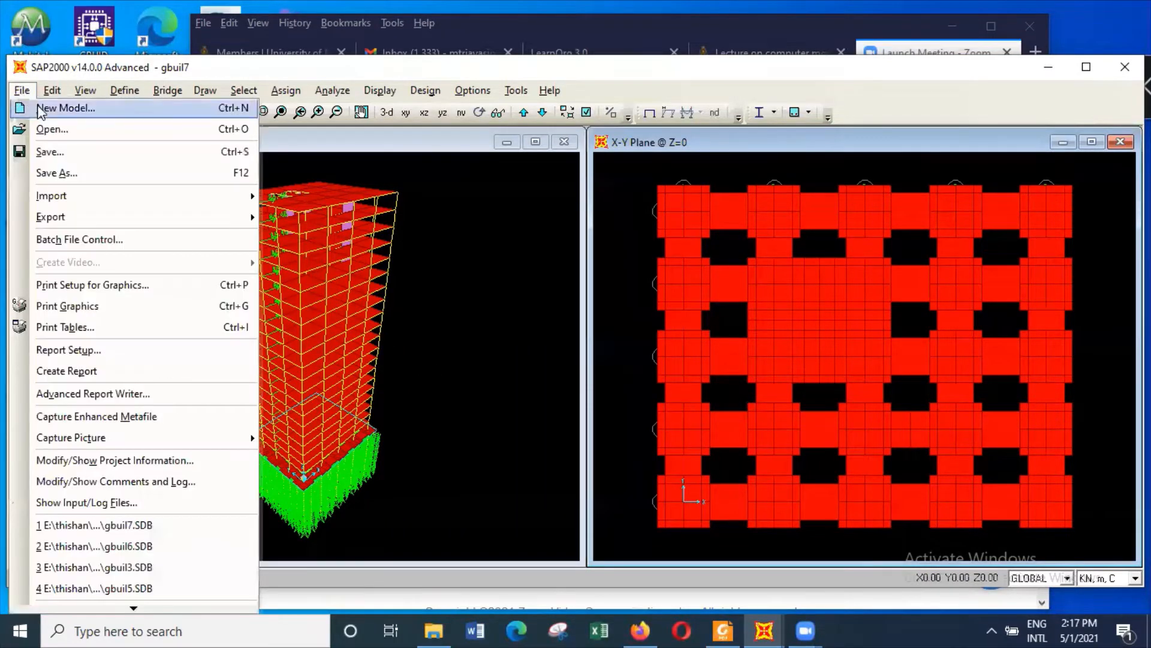
pyautogui.click(68, 174)
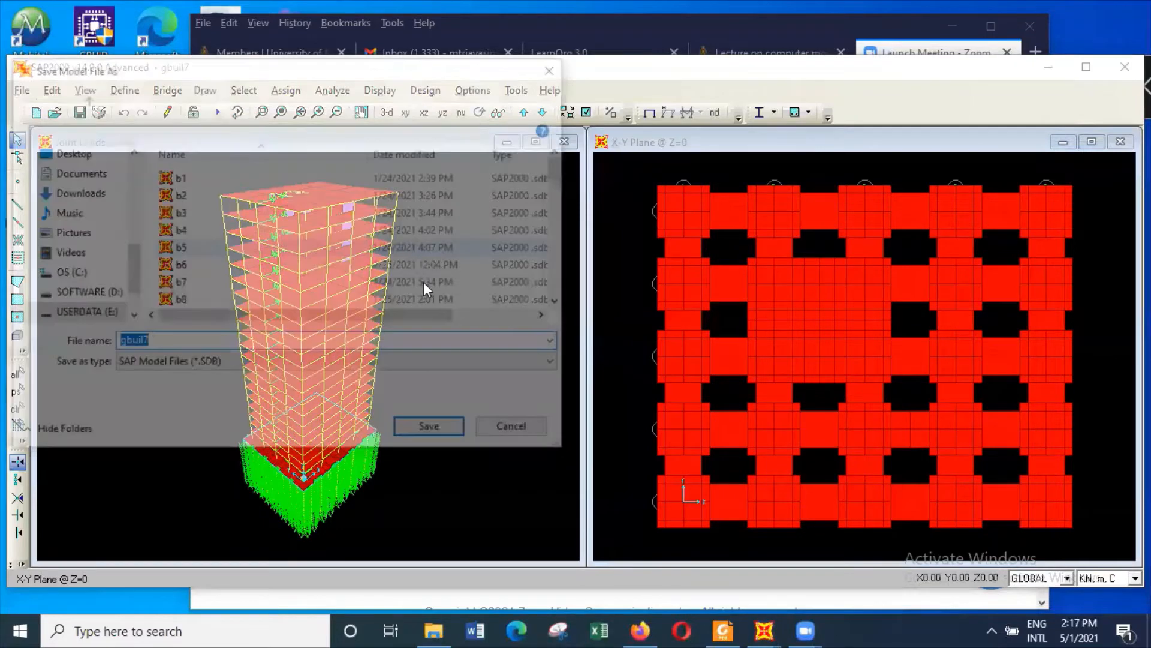
pyautogui.click(210, 341)
pyautogui.press('BackSpace')
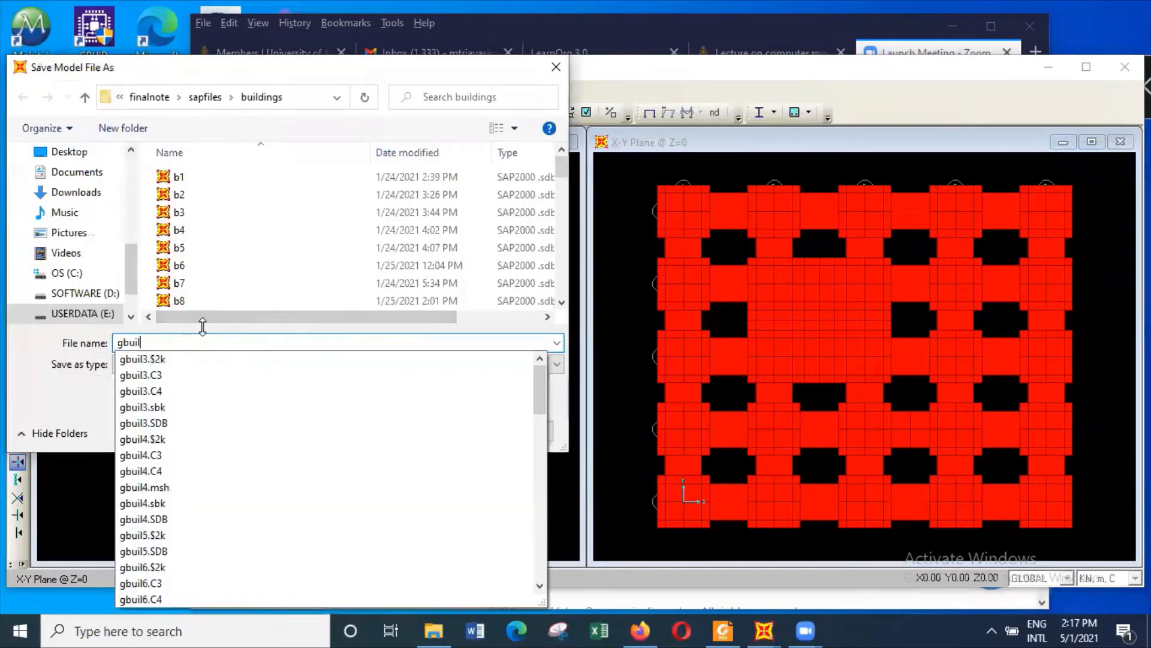
pyautogui.write('8')
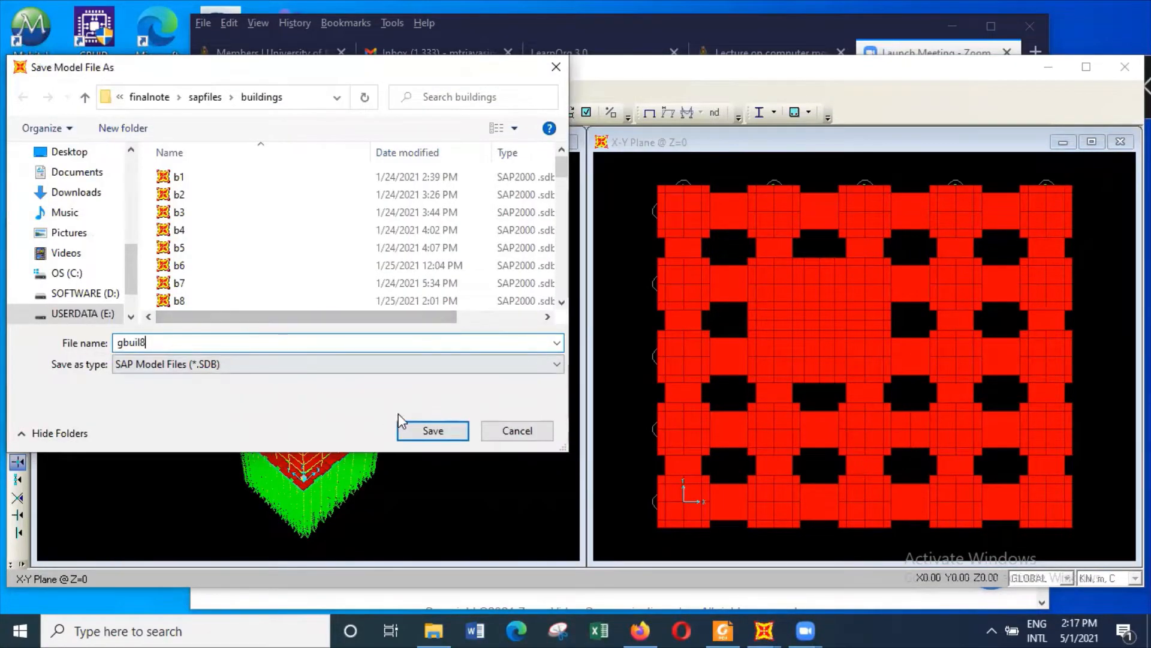
pyautogui.click(433, 430)
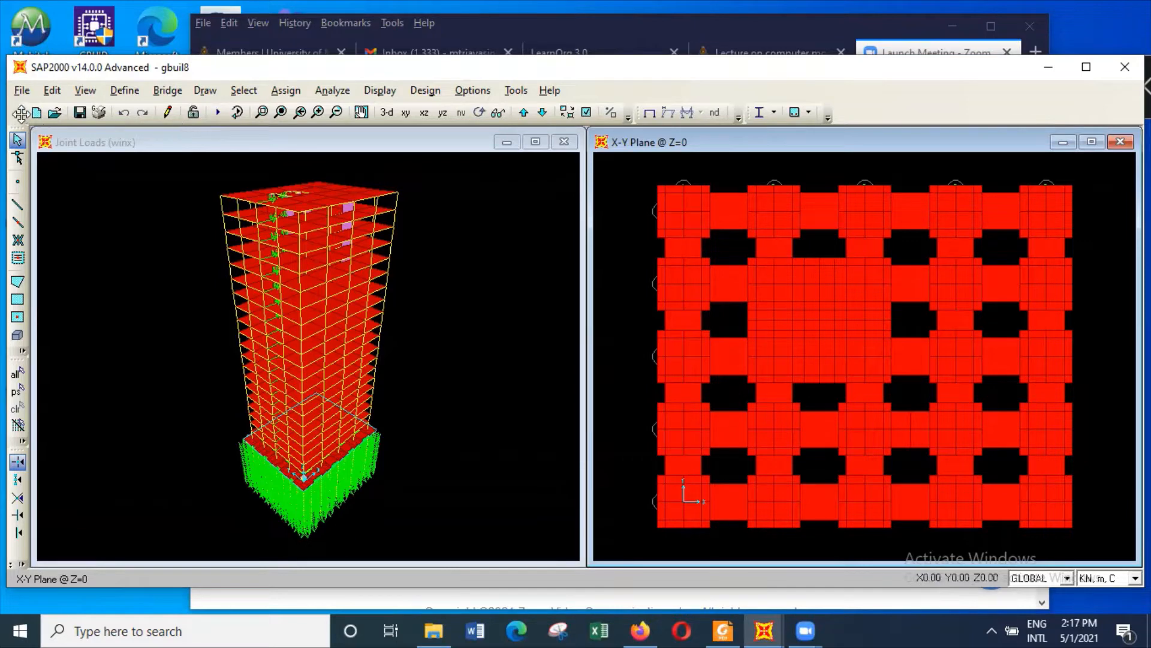
# Step: Try to save another copy of the model as gbuil4, declining to replace the existing file
pyautogui.click(22, 90)
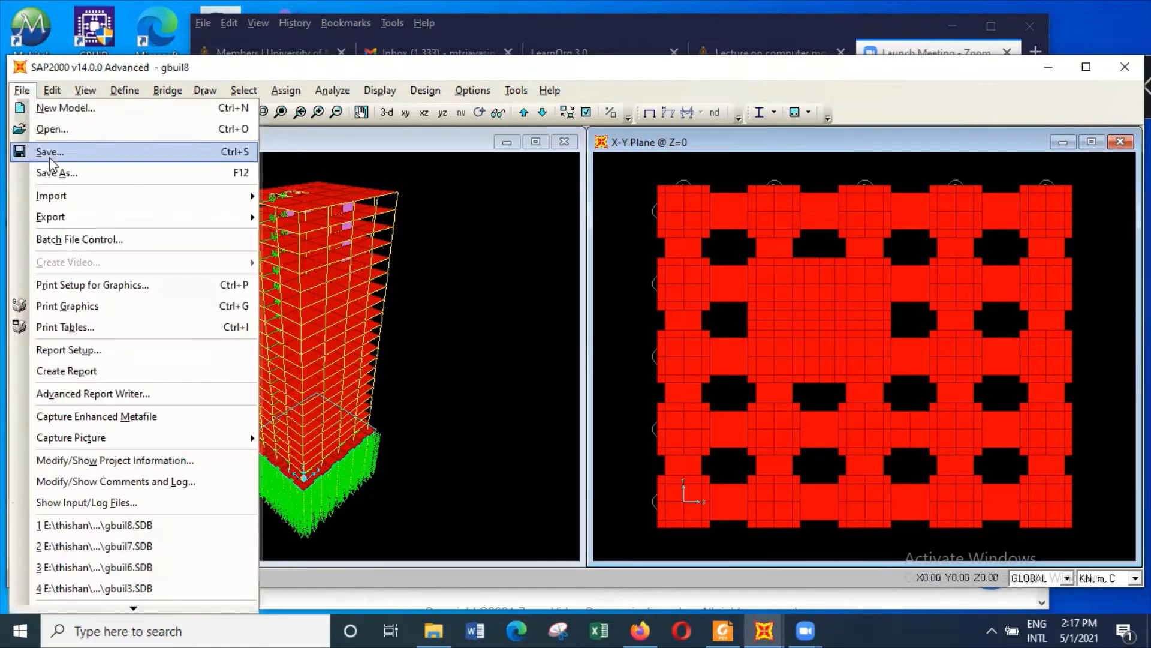
pyautogui.click(60, 171)
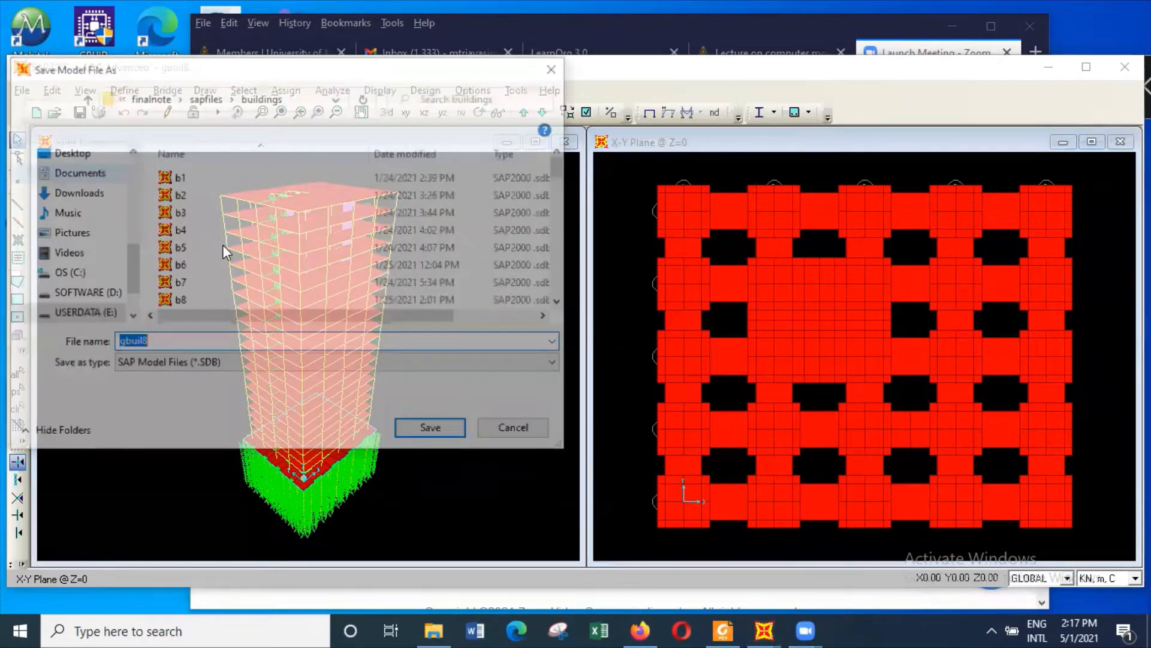
pyautogui.scroll(-5, 264, 235)
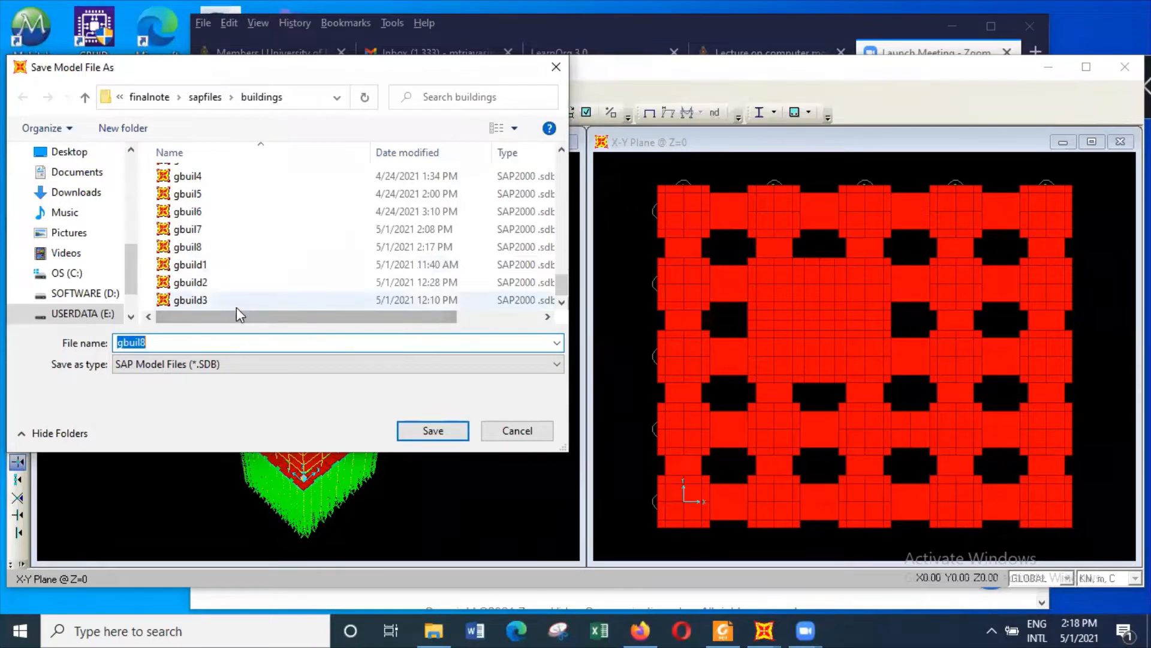
pyautogui.click(226, 342)
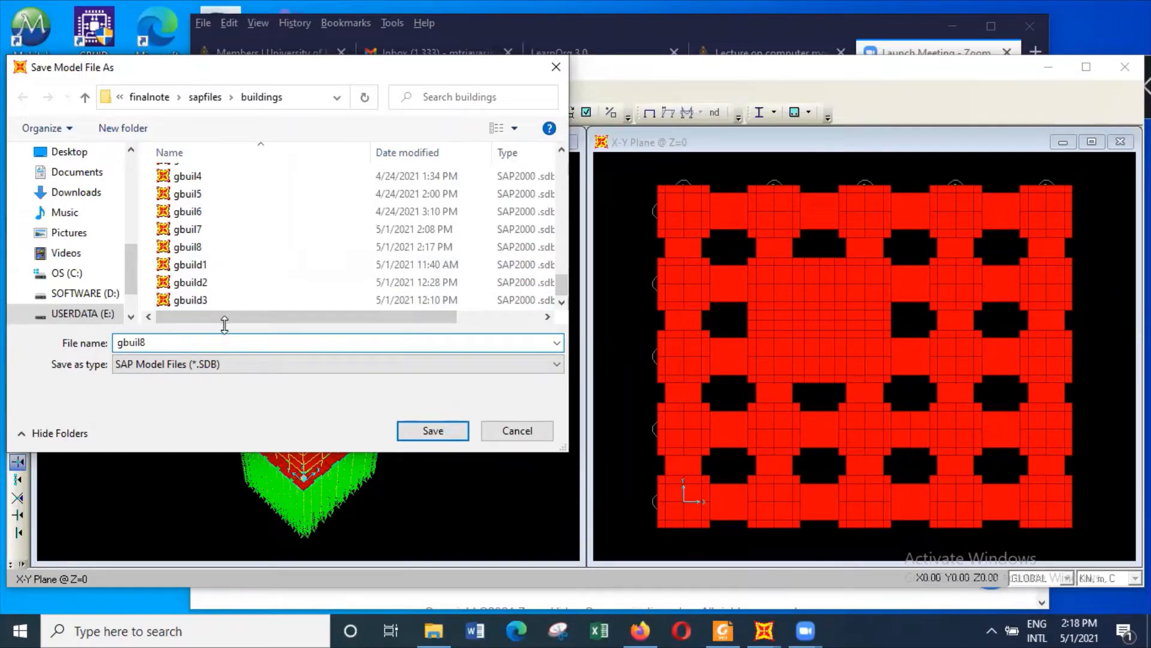
pyautogui.press('BackSpace')
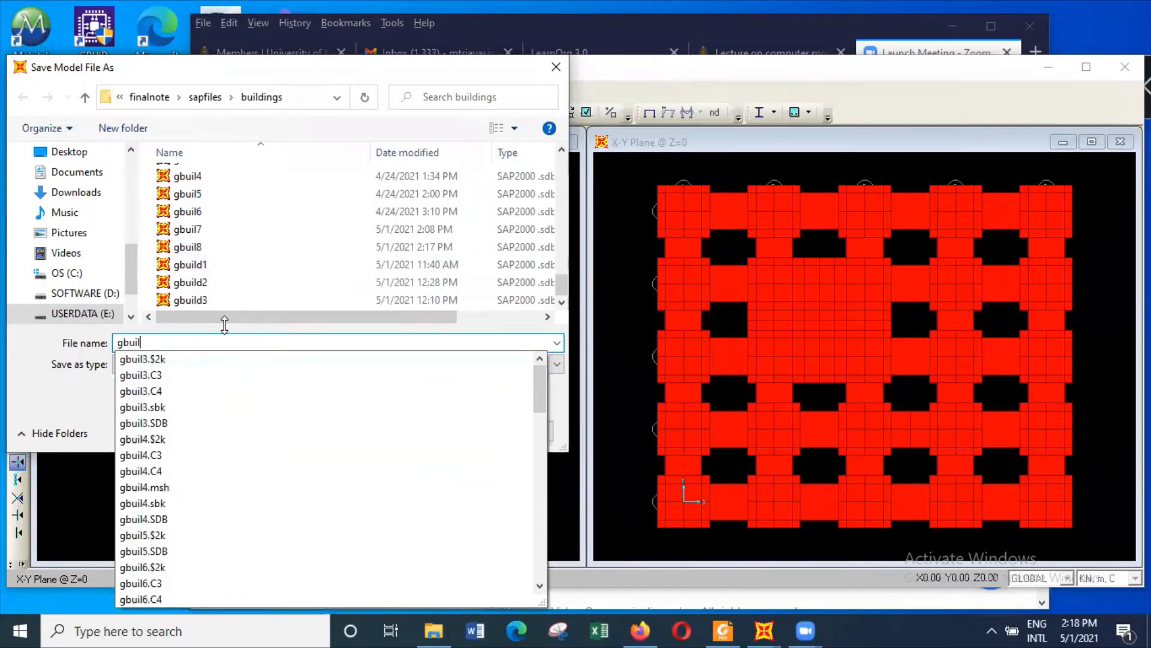
pyautogui.write('4')
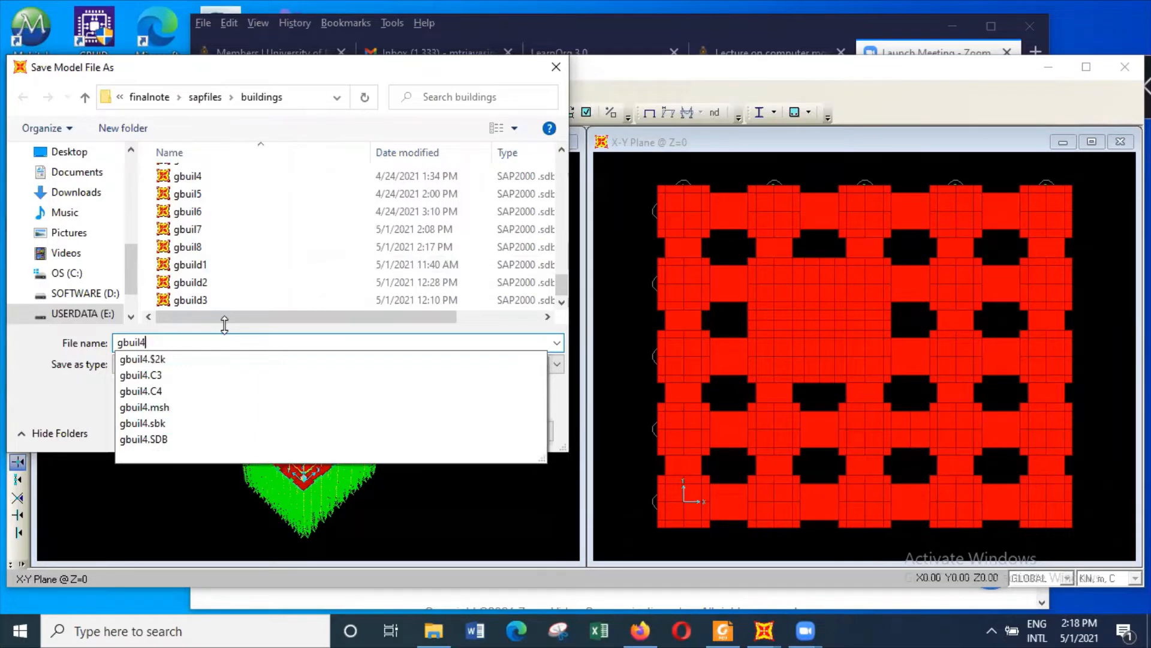
pyautogui.press('Return')
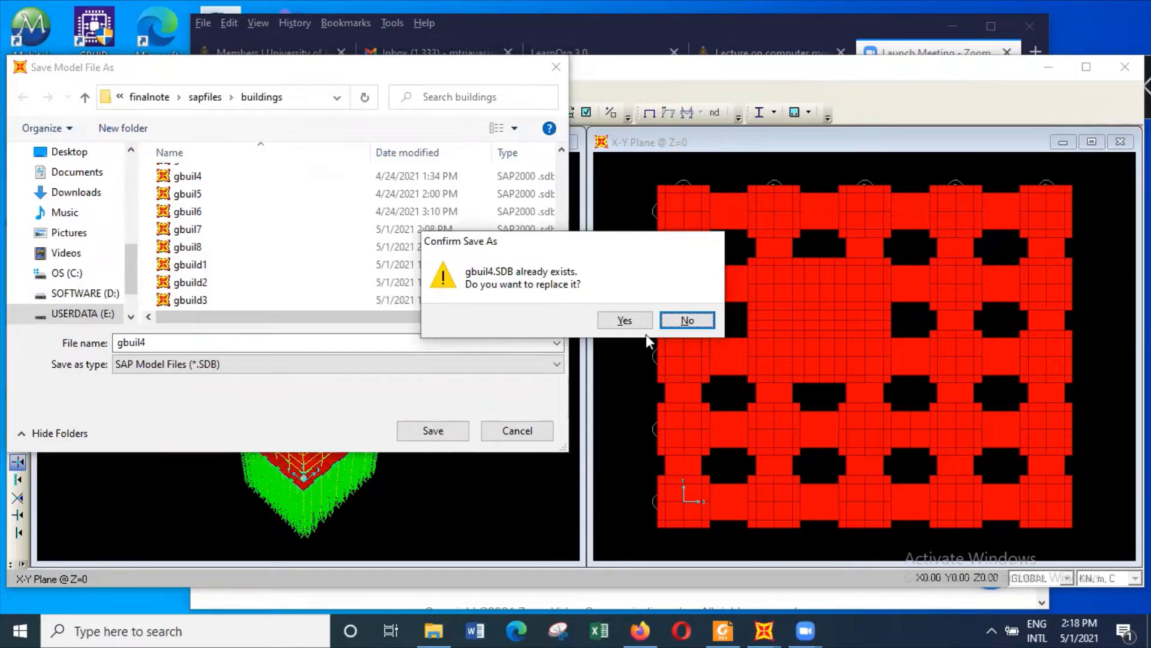
pyautogui.click(688, 321)
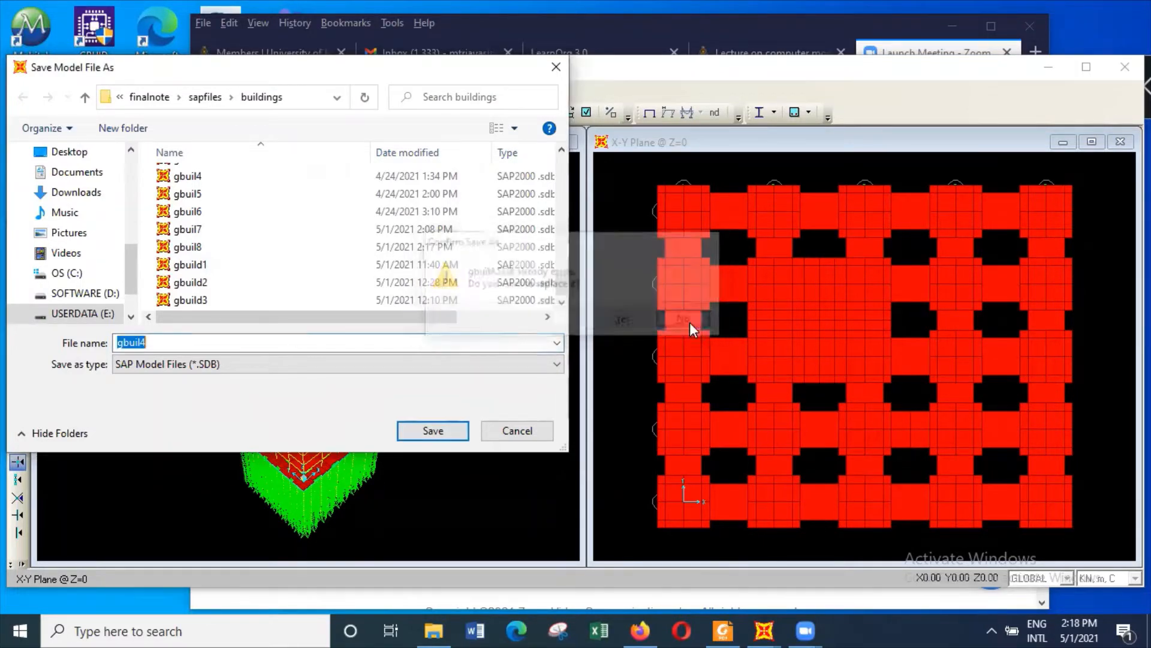
# Step: Try the name gbuil5 for the model copy and decline replacing the existing file
pyautogui.click(168, 342)
pyautogui.press('BackSpace')
pyautogui.write('5')
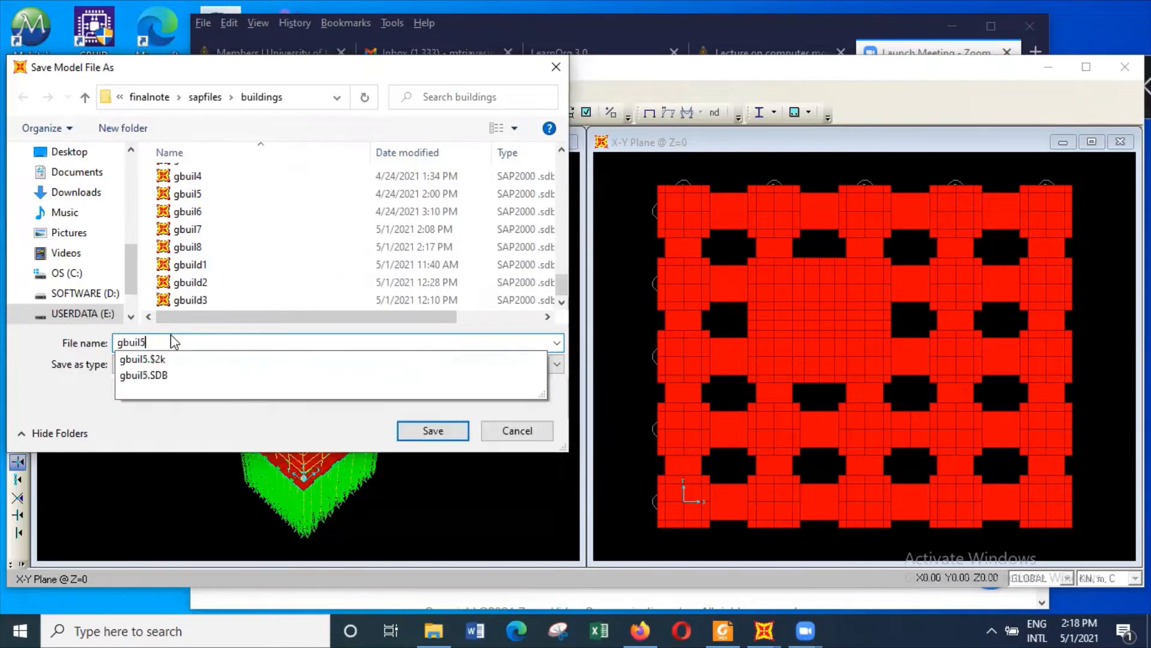
pyautogui.click(445, 436)
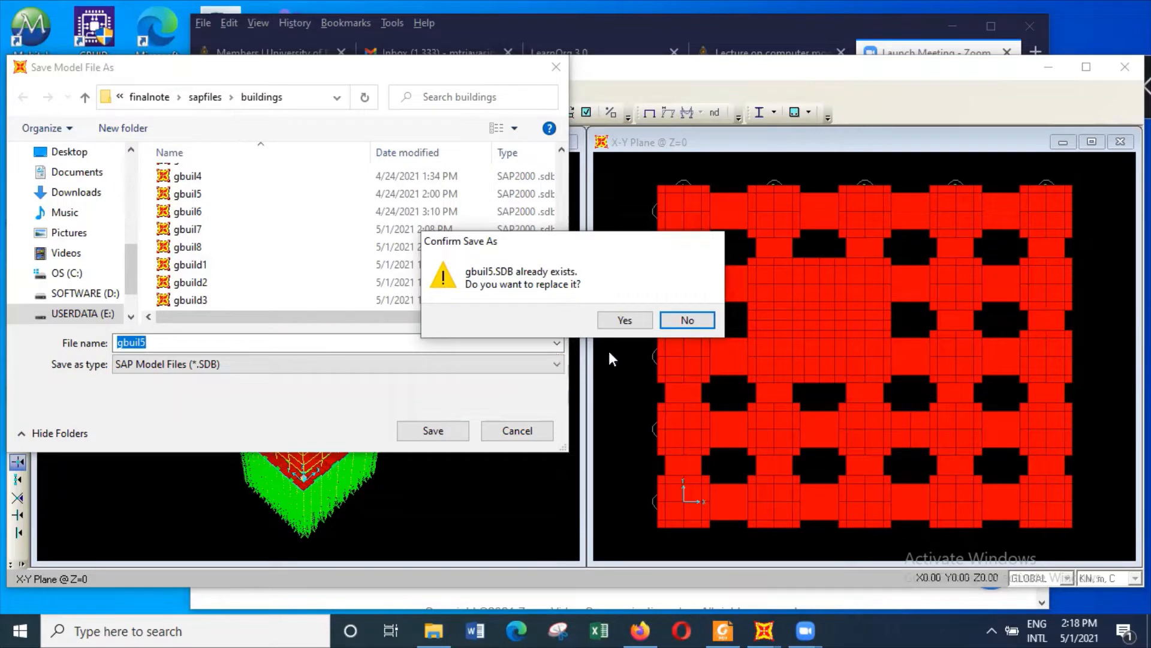
pyautogui.click(696, 320)
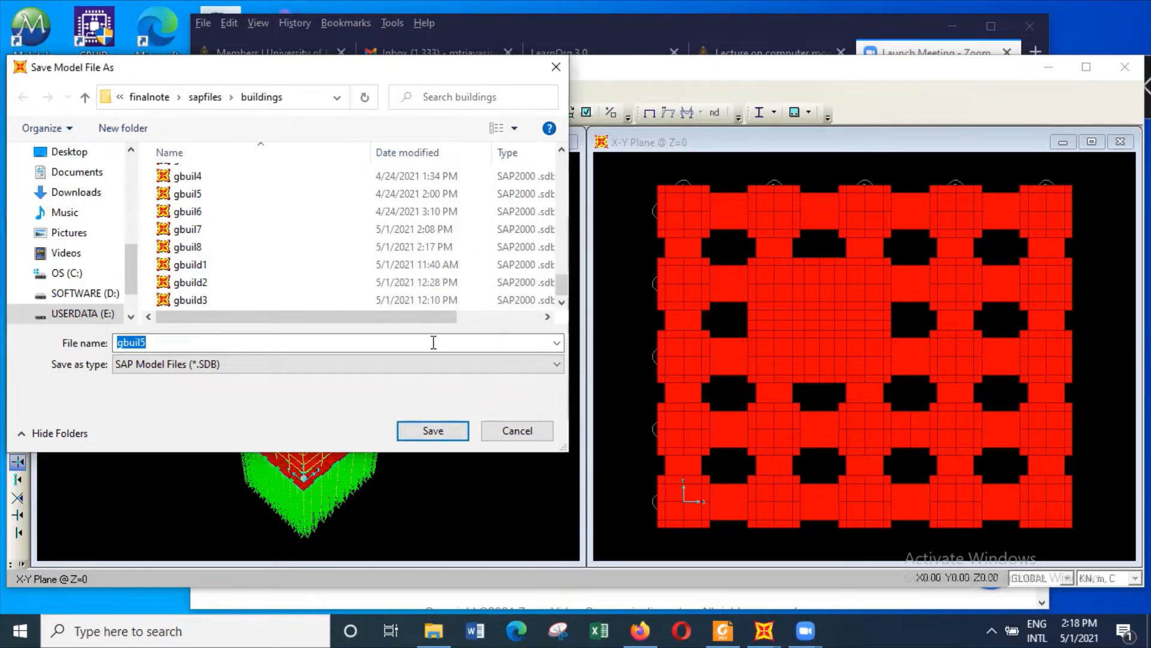
# Step: Save the model copy in the buildings folder under the file name gbuild5
pyautogui.click(173, 339)
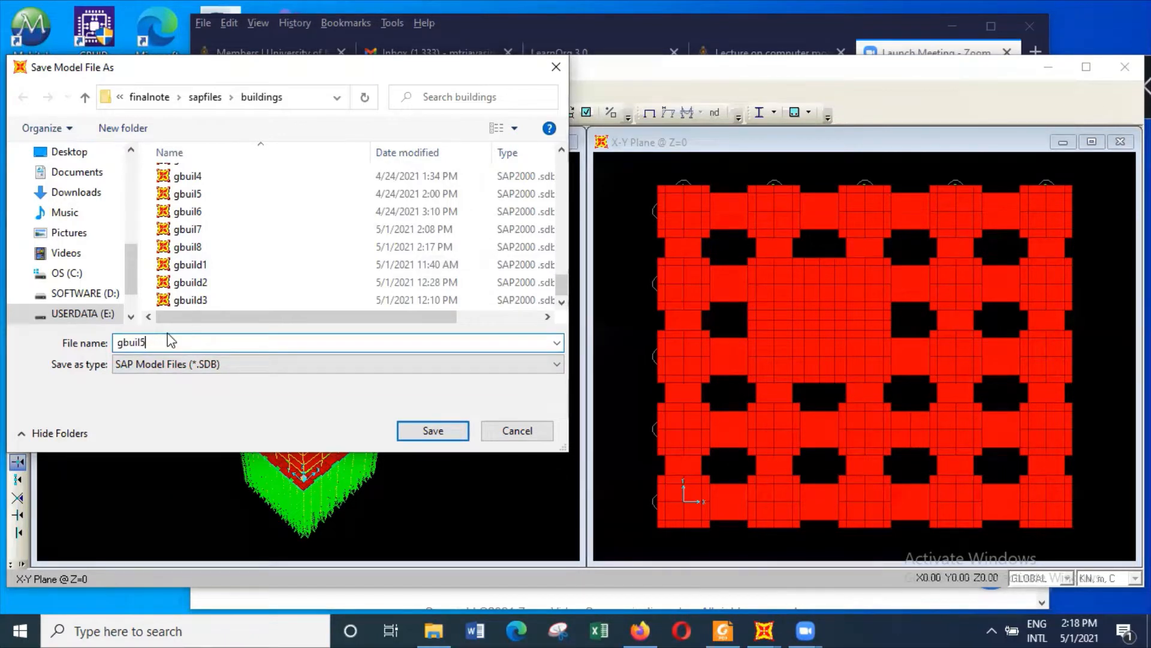
pyautogui.press('BackSpace')
pyautogui.write('d')
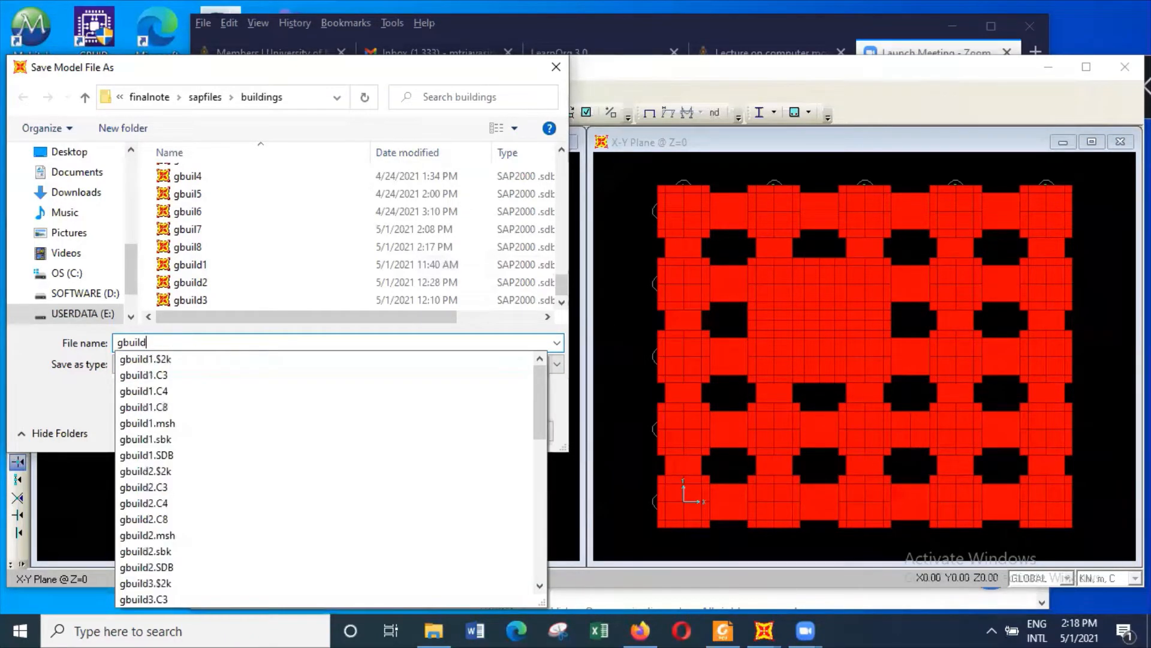
pyautogui.write('5')
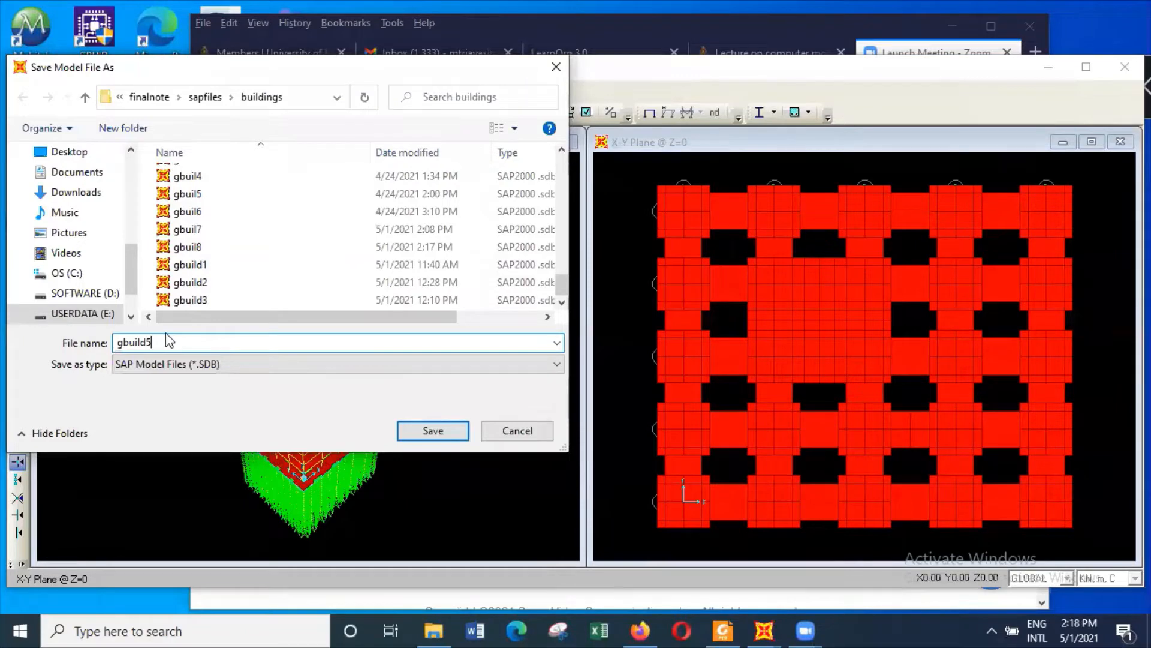
pyautogui.click(433, 431)
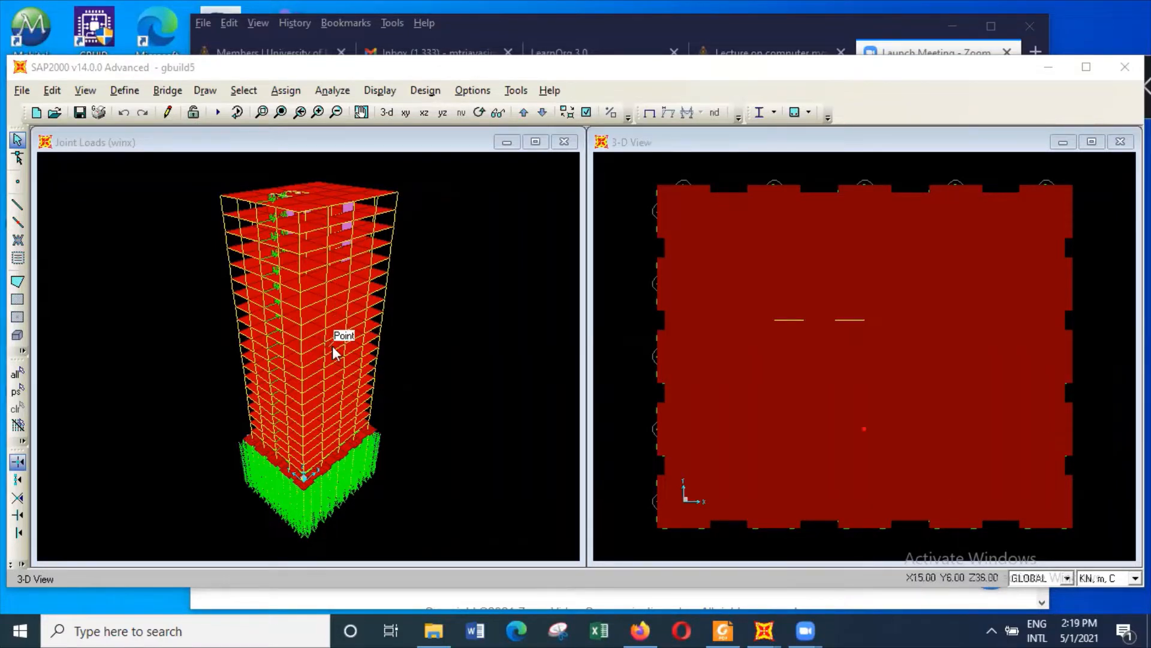
# Step: Set the 3D view of the winx joint loads window to the XZ direction with a reduced aperture for a flat elevation
pyautogui.click(413, 144)
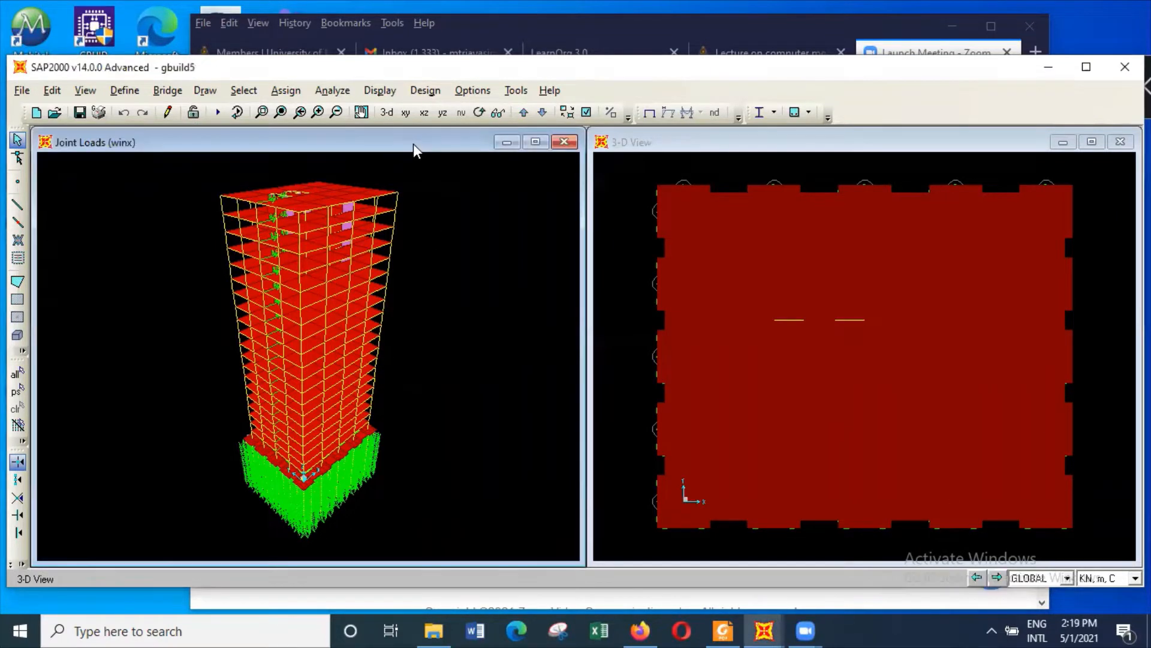
pyautogui.click(85, 90)
pyautogui.click(125, 113)
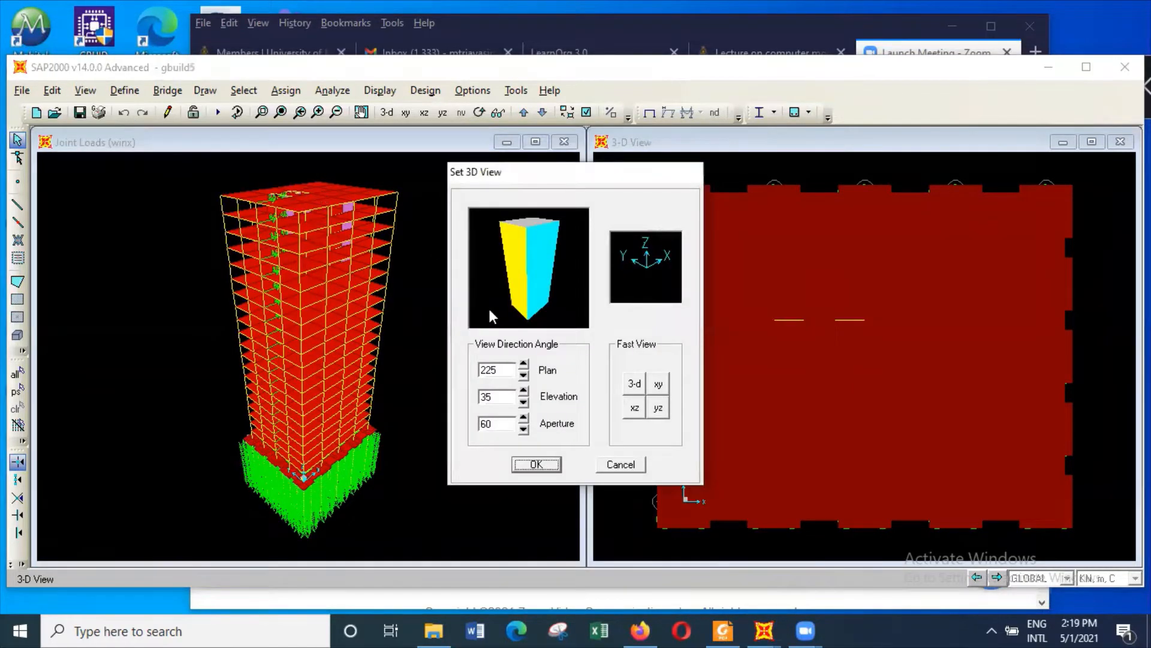
pyautogui.click(635, 408)
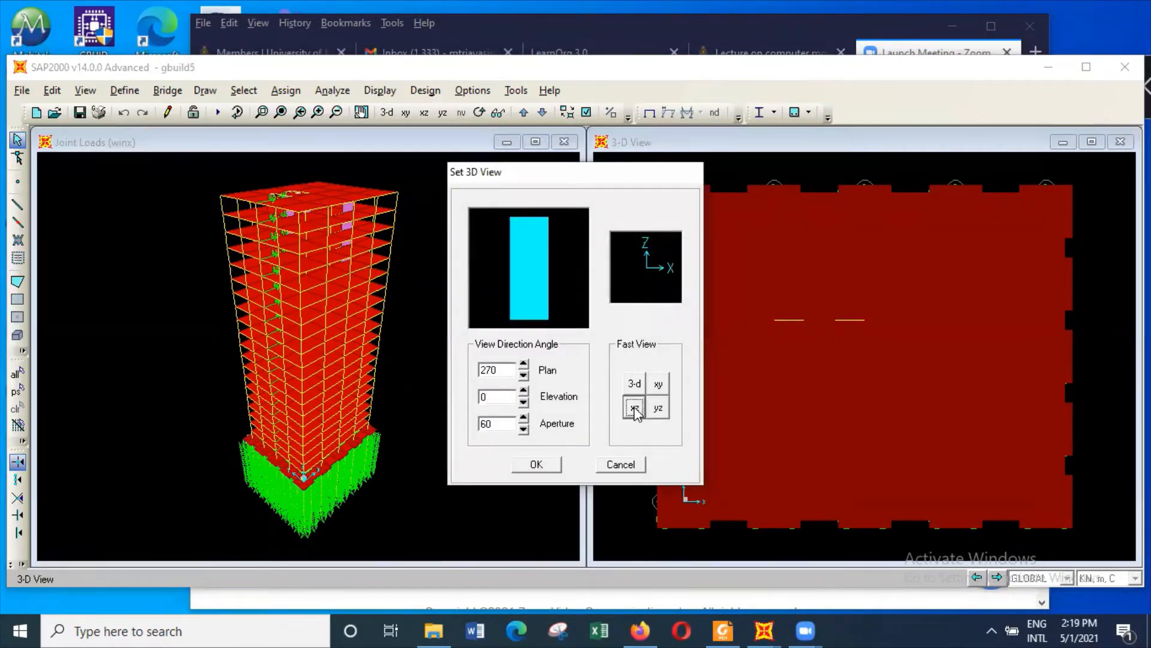
pyautogui.click(524, 429)
pyautogui.click(524, 430)
pyautogui.click(524, 430)
pyautogui.click(531, 465)
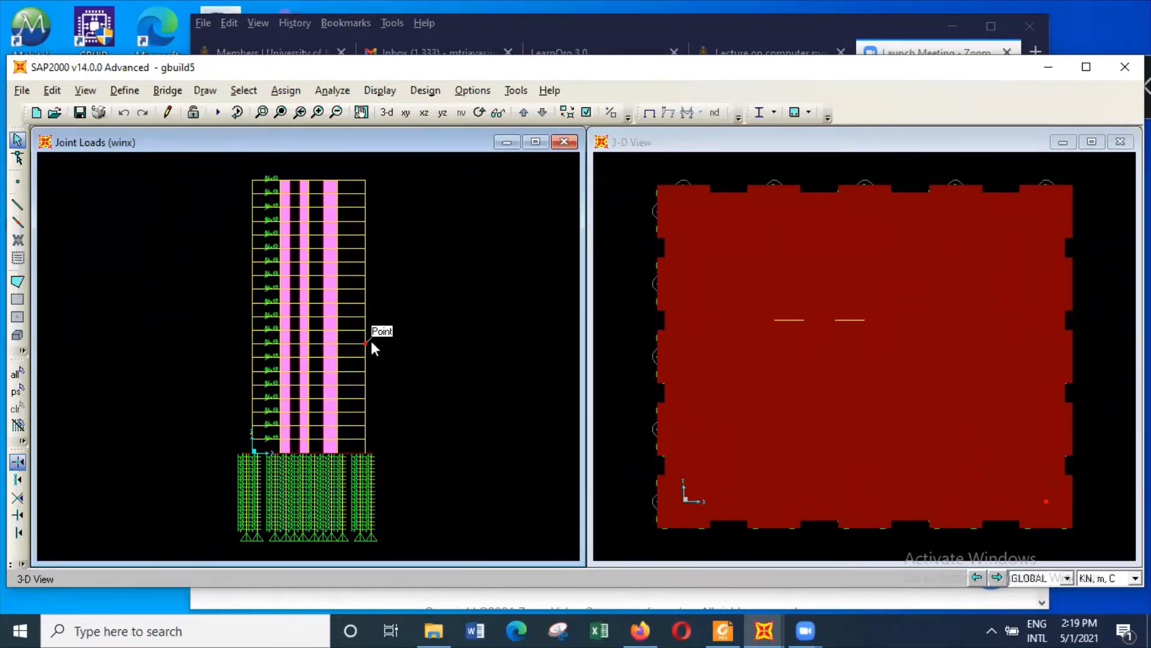
# Step: Delete all storeys above the eighth one and the entire pile foundation with its pile caps
pyautogui.moveTo(390, 339); pyautogui.dragTo(244, 164)
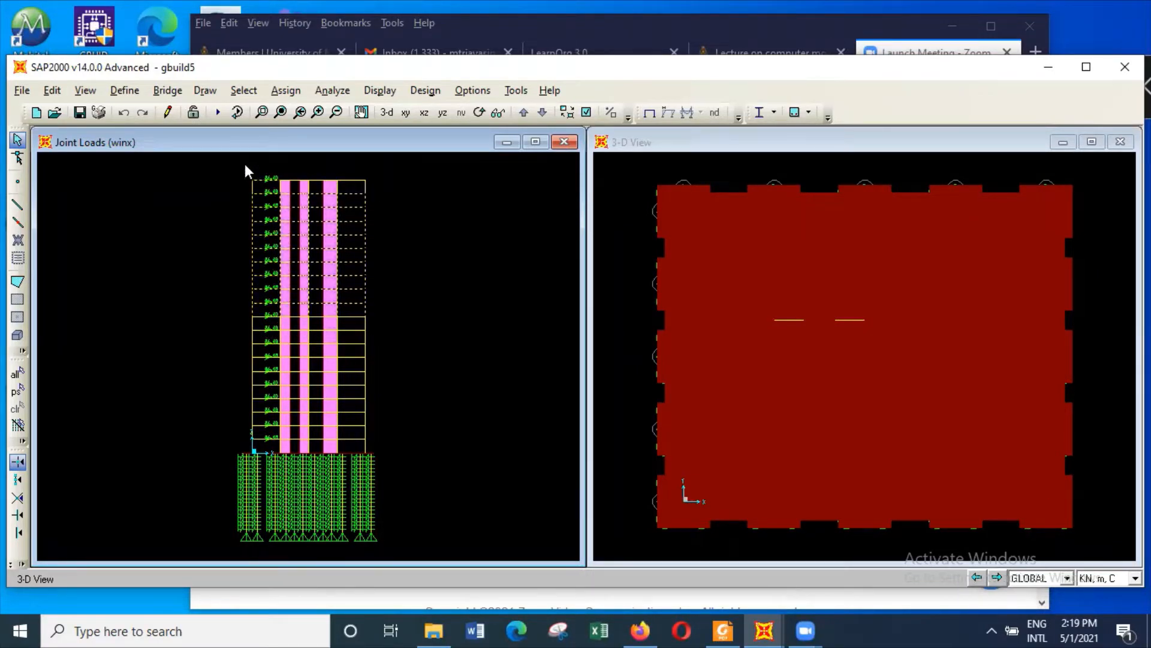
pyautogui.press('Delete')
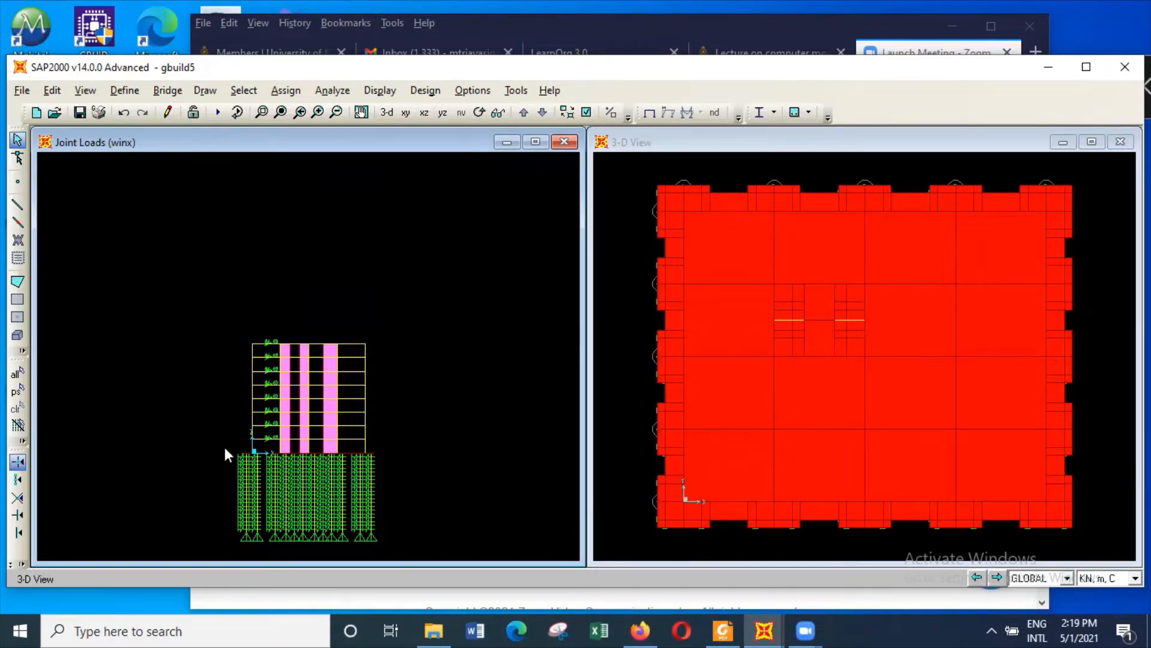
pyautogui.moveTo(225, 450); pyautogui.dragTo(418, 548)
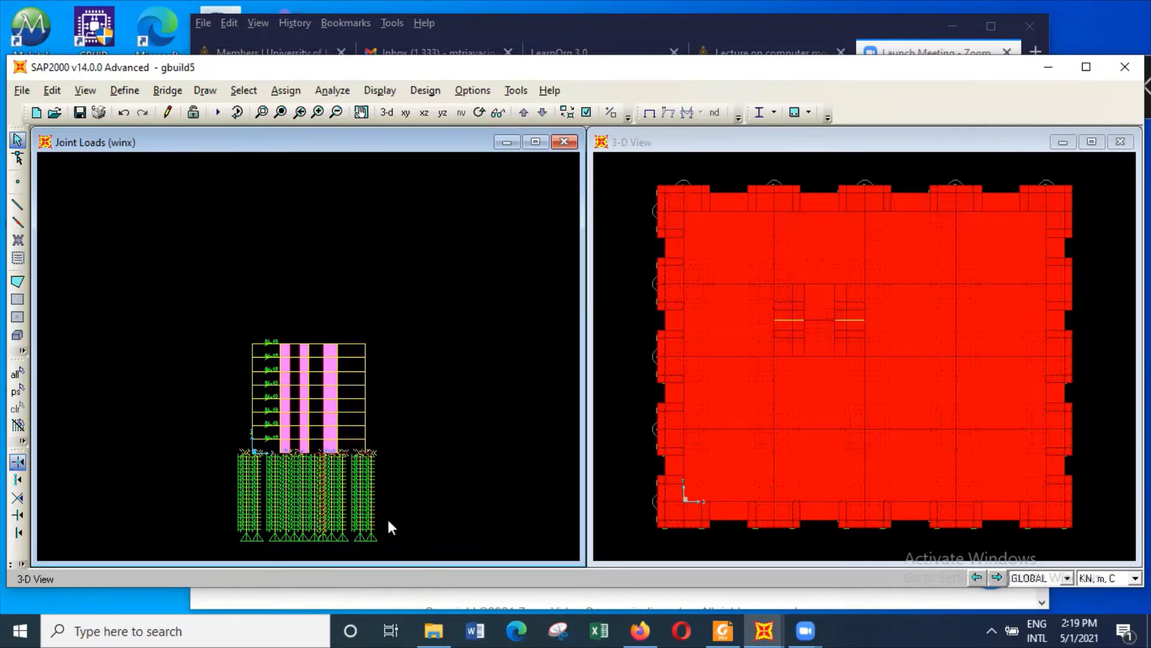
pyautogui.press('Delete')
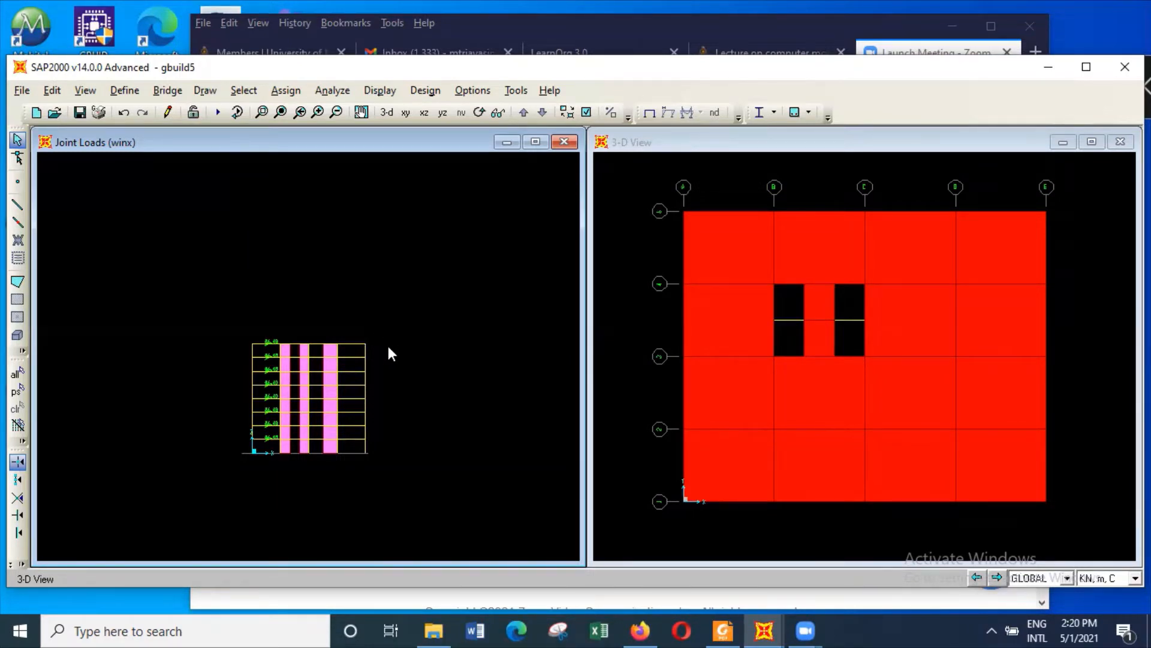
# Step: Replicate the top storey's members, slab and walls linearly once with dz 3.6 m
pyautogui.moveTo(388, 347); pyautogui.dragTo(217, 291)
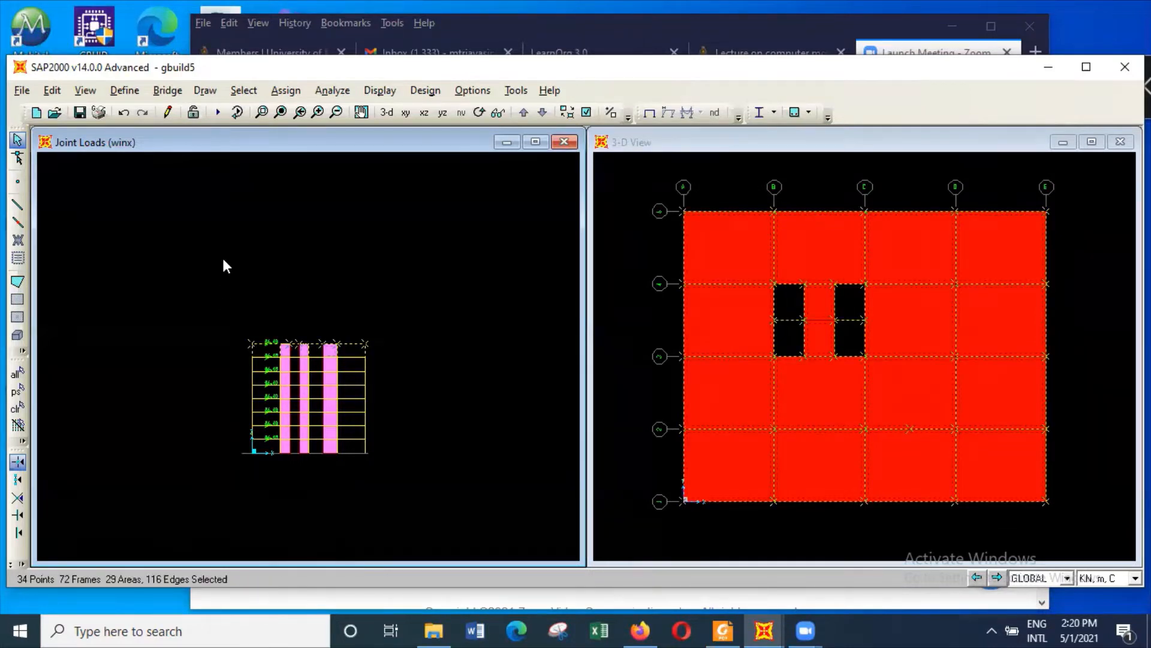
pyautogui.click(53, 90)
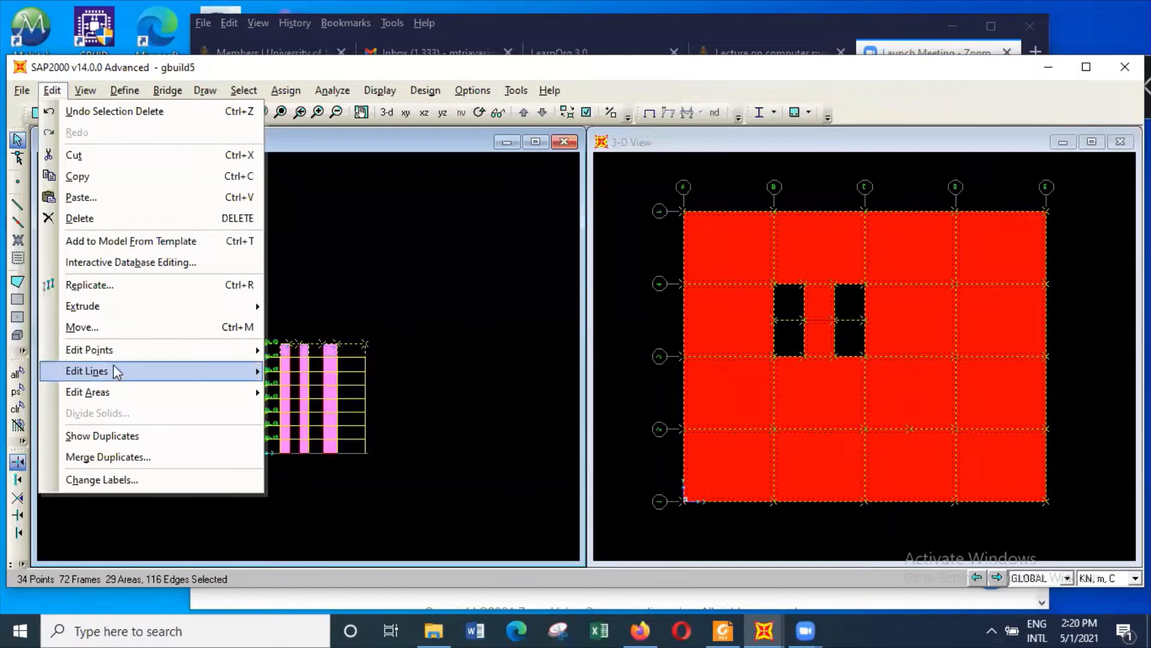
pyautogui.click(120, 286)
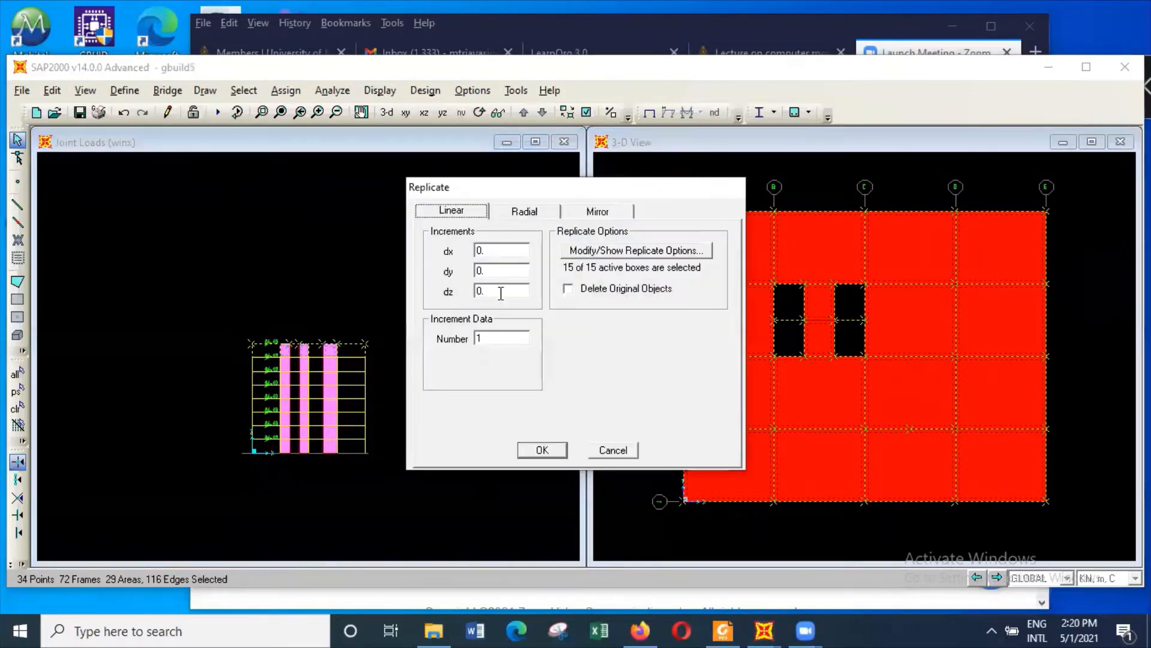
pyautogui.doubleClick(501, 292)
pyautogui.write('3.6')
pyautogui.click(543, 450)
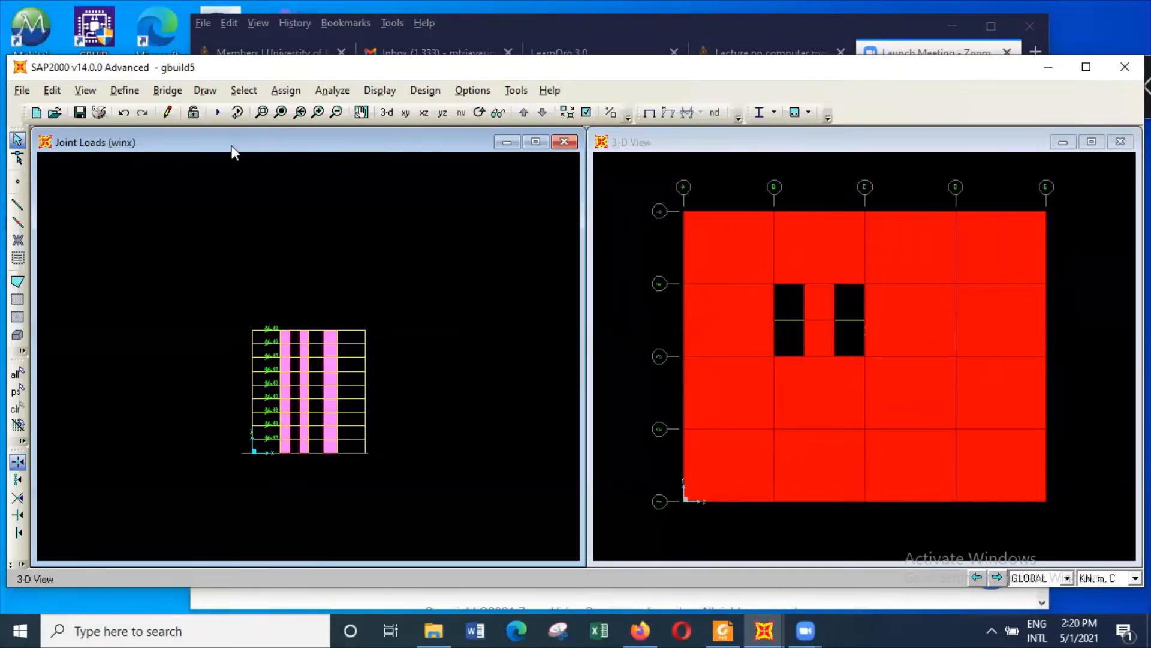
# Step: Set the slab plan window to a 2D view of the X-Y plane at Z = 0
pyautogui.click(725, 147)
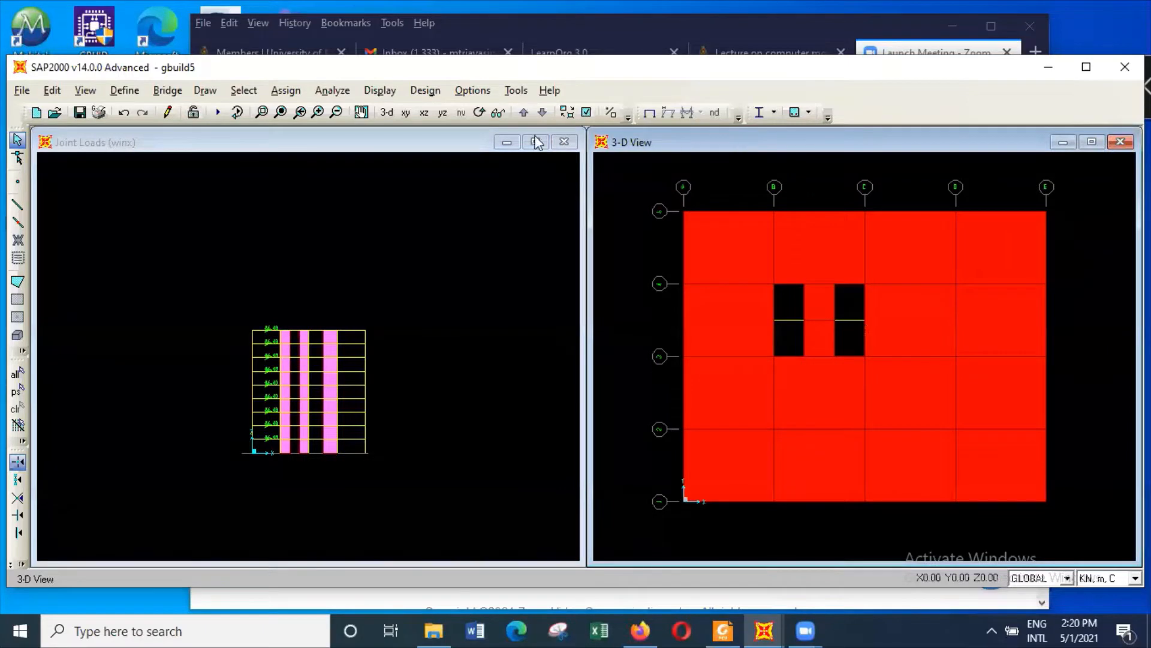
pyautogui.click(85, 91)
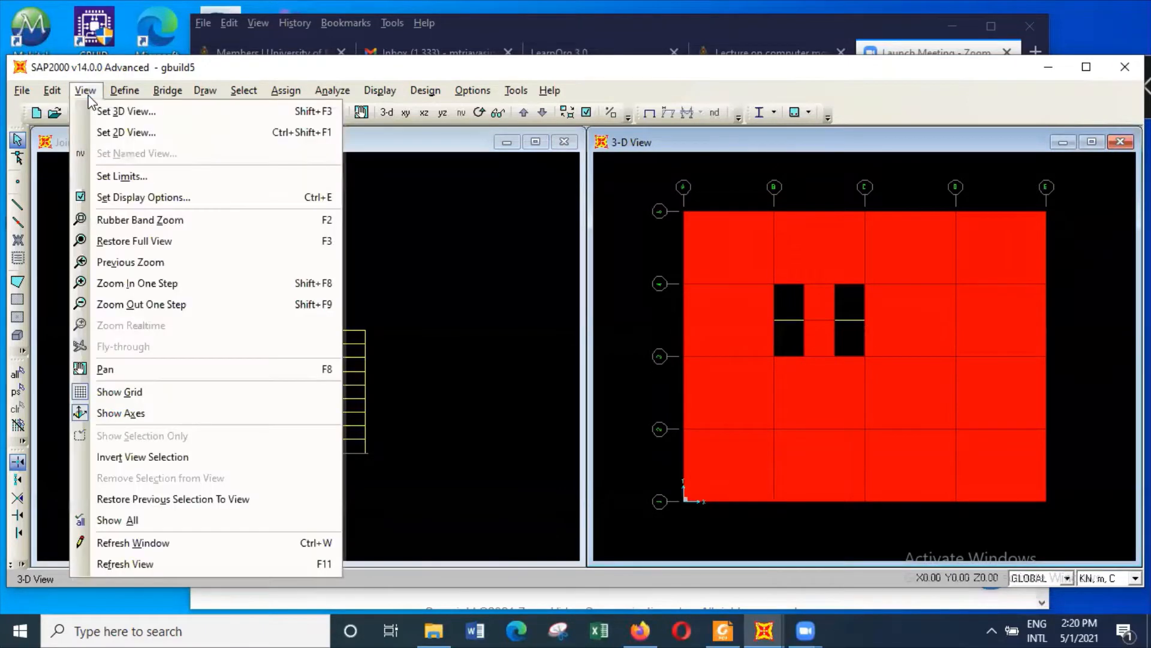
pyautogui.click(126, 133)
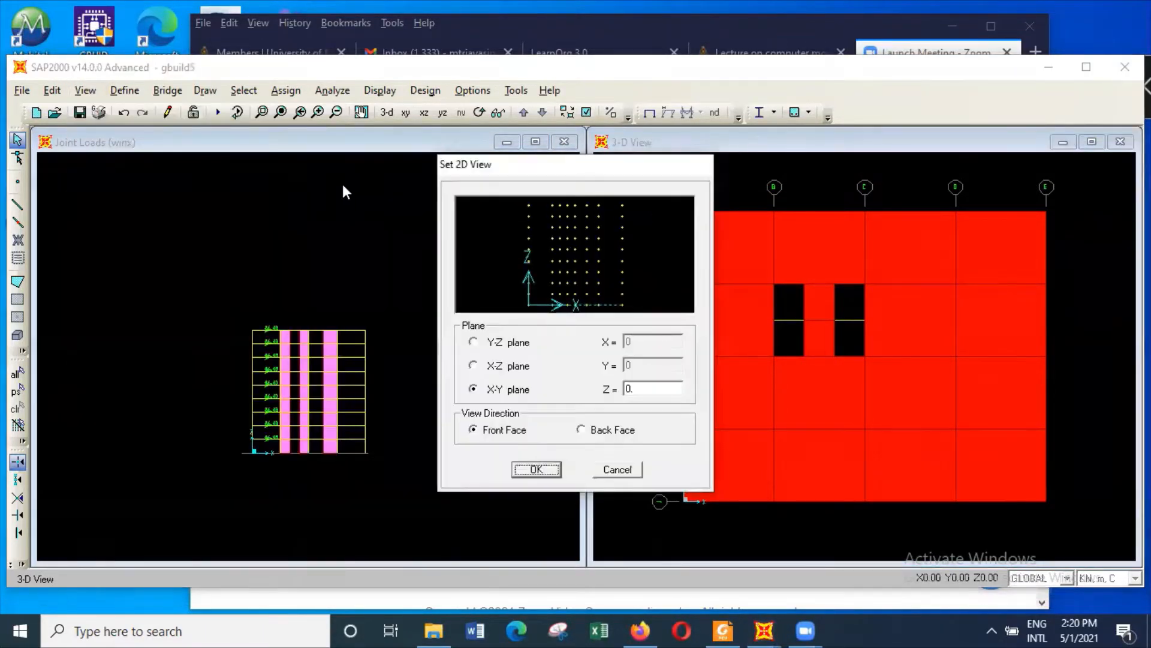
pyautogui.click(544, 472)
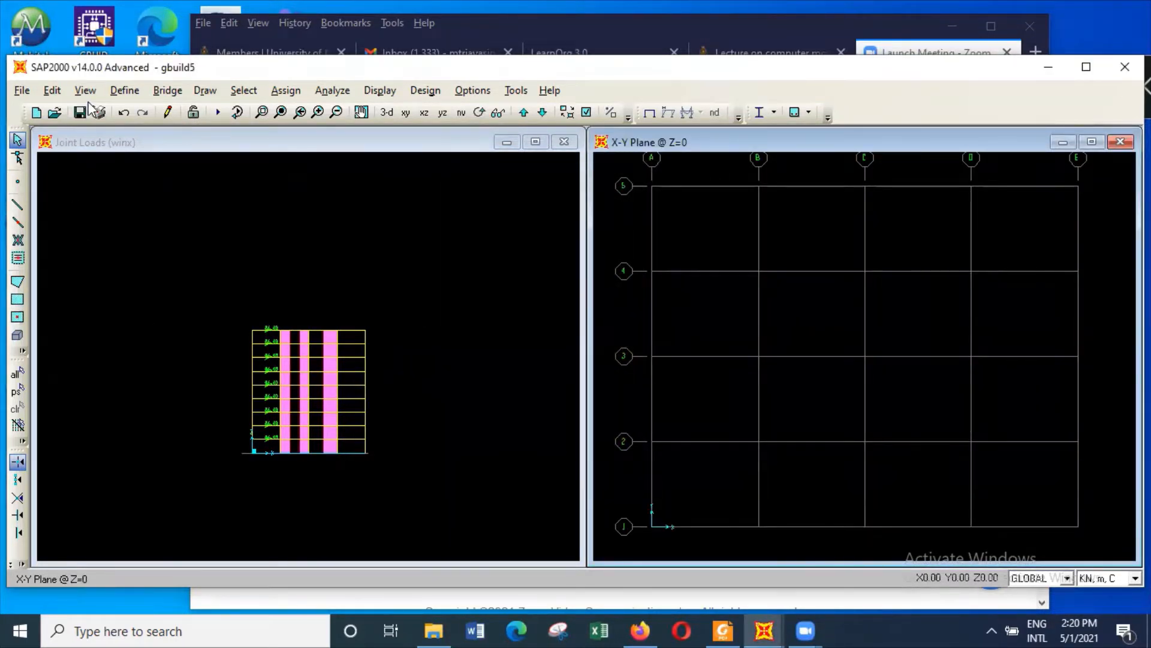
# Step: Add a copy of the pilecap1800 area section and name it raft1200
pyautogui.click(125, 92)
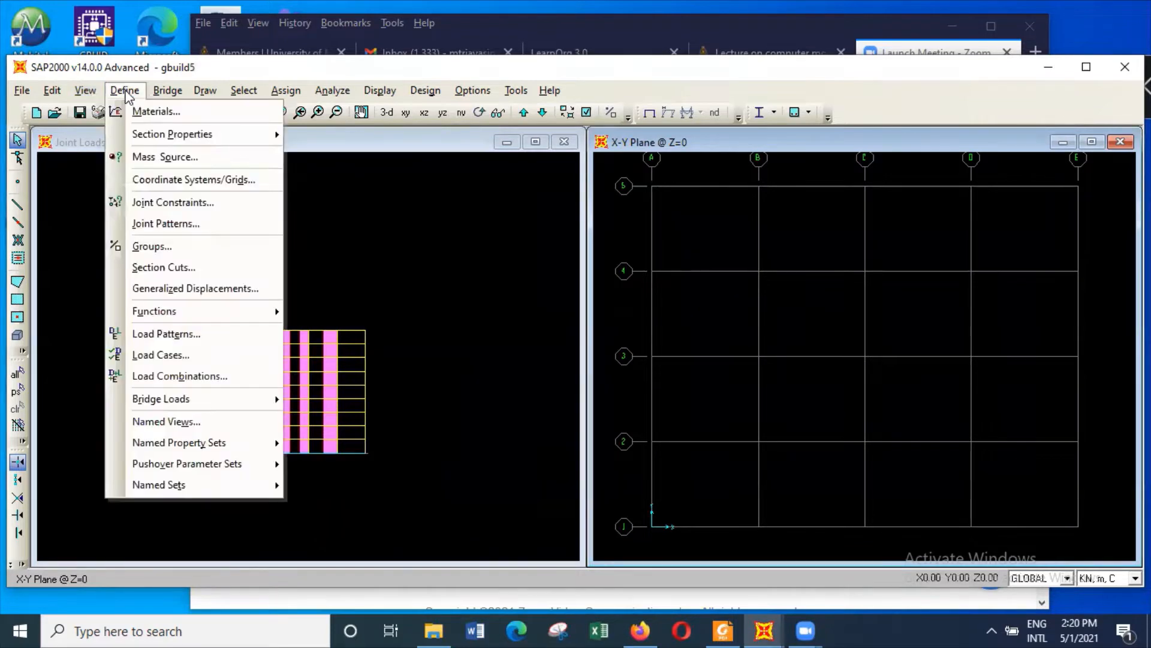
pyautogui.moveTo(163, 141)
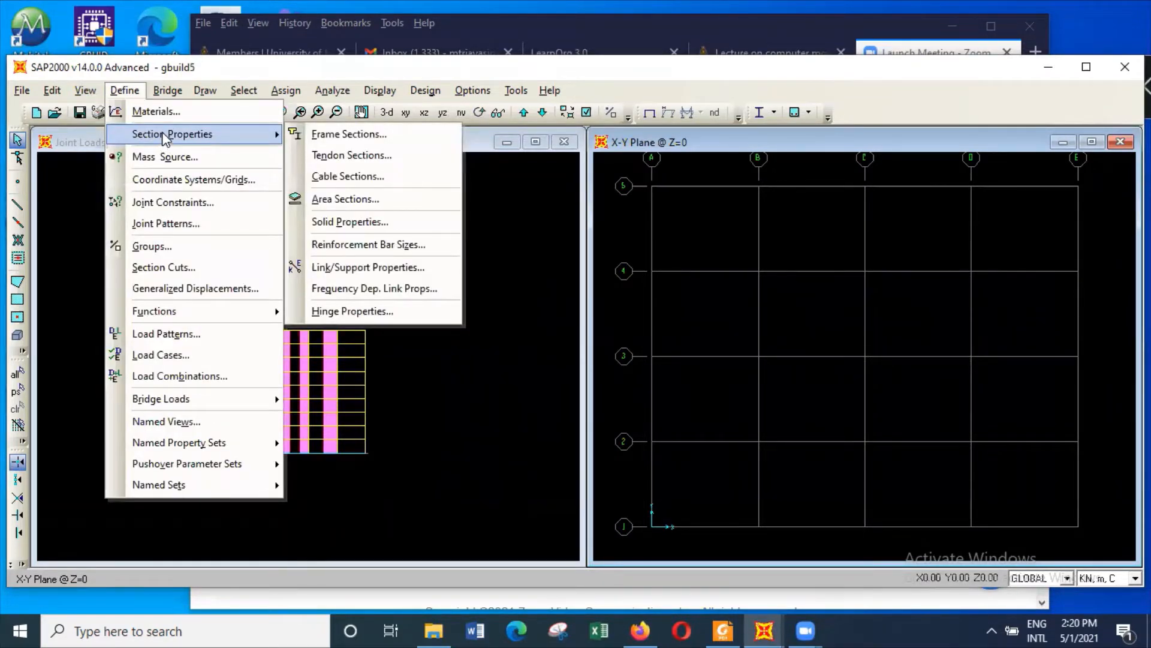
pyautogui.click(390, 200)
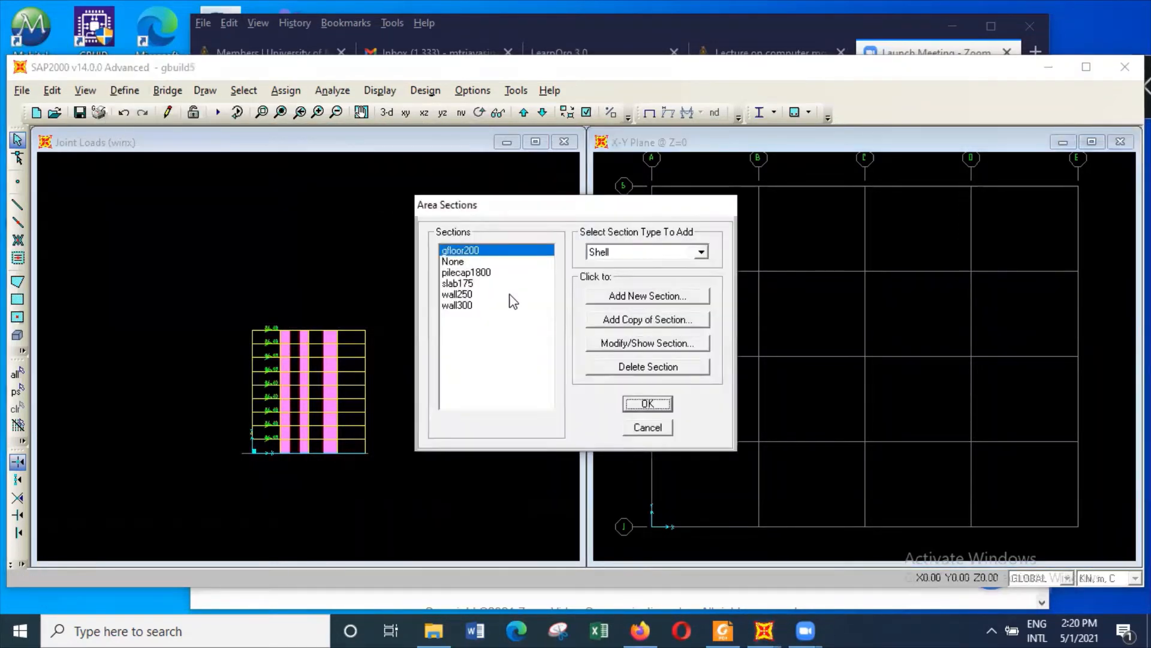
pyautogui.click(495, 272)
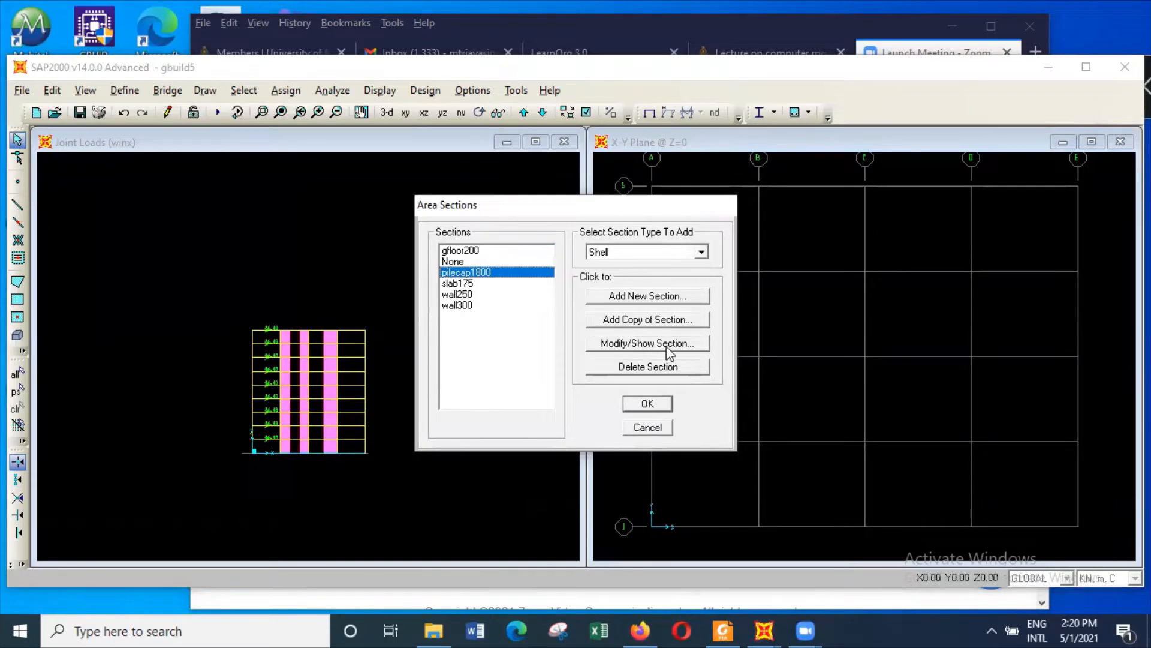
pyautogui.click(672, 322)
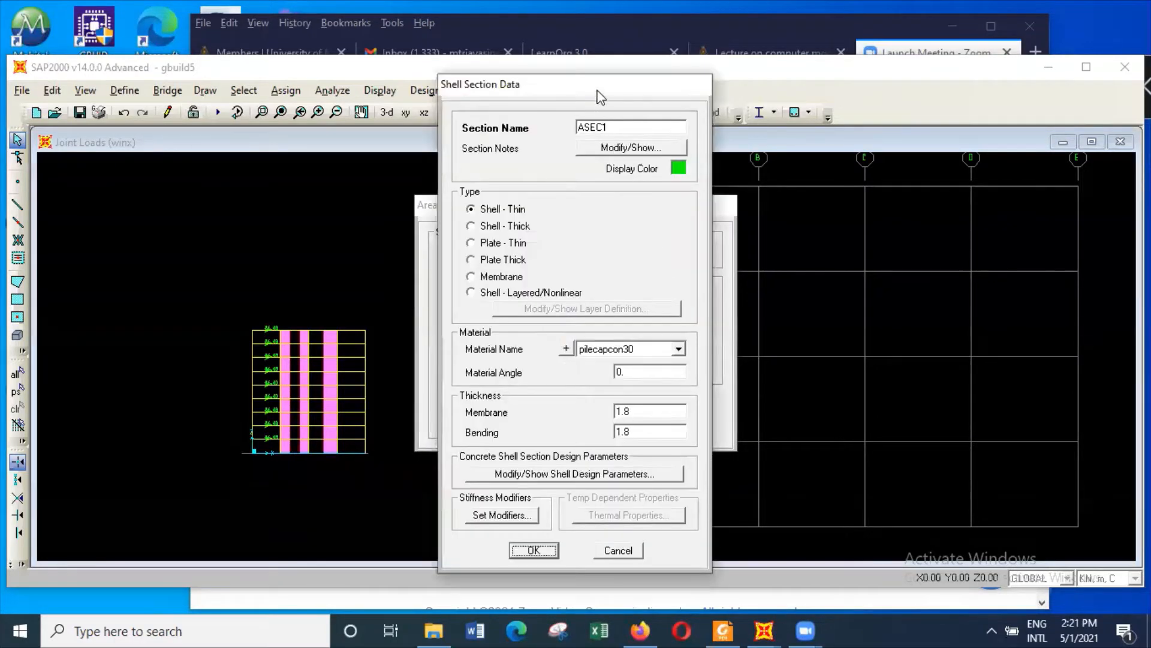
pyautogui.moveTo(601, 95); pyautogui.dragTo(798, 94)
pyautogui.doubleClick(826, 127)
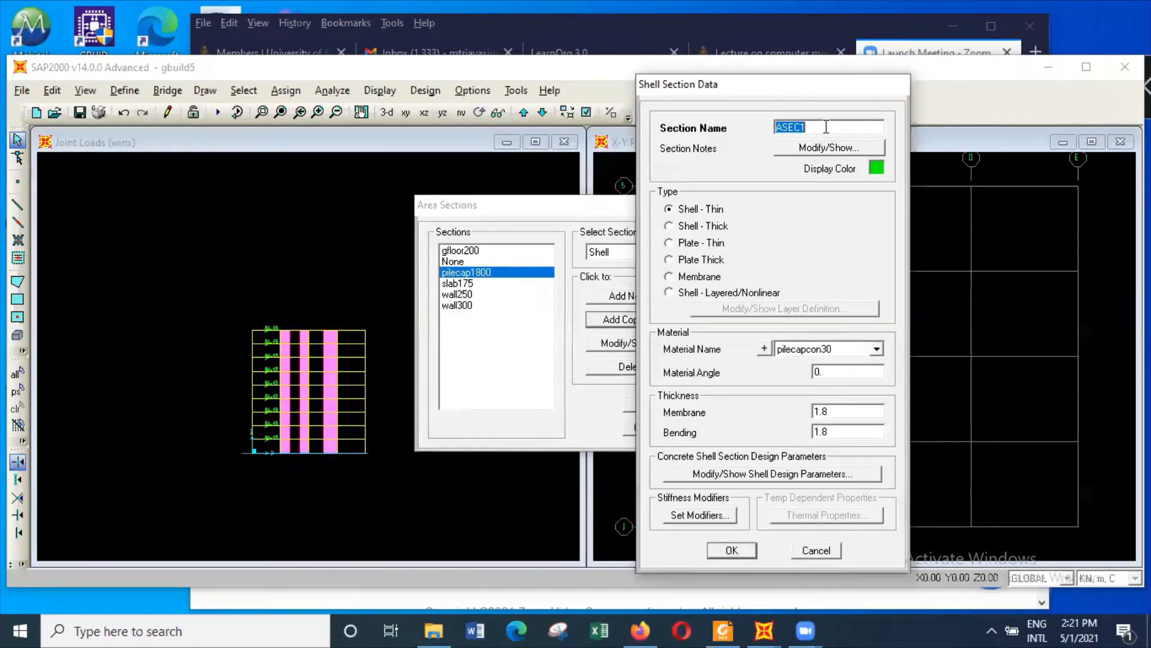
pyautogui.write('raft')
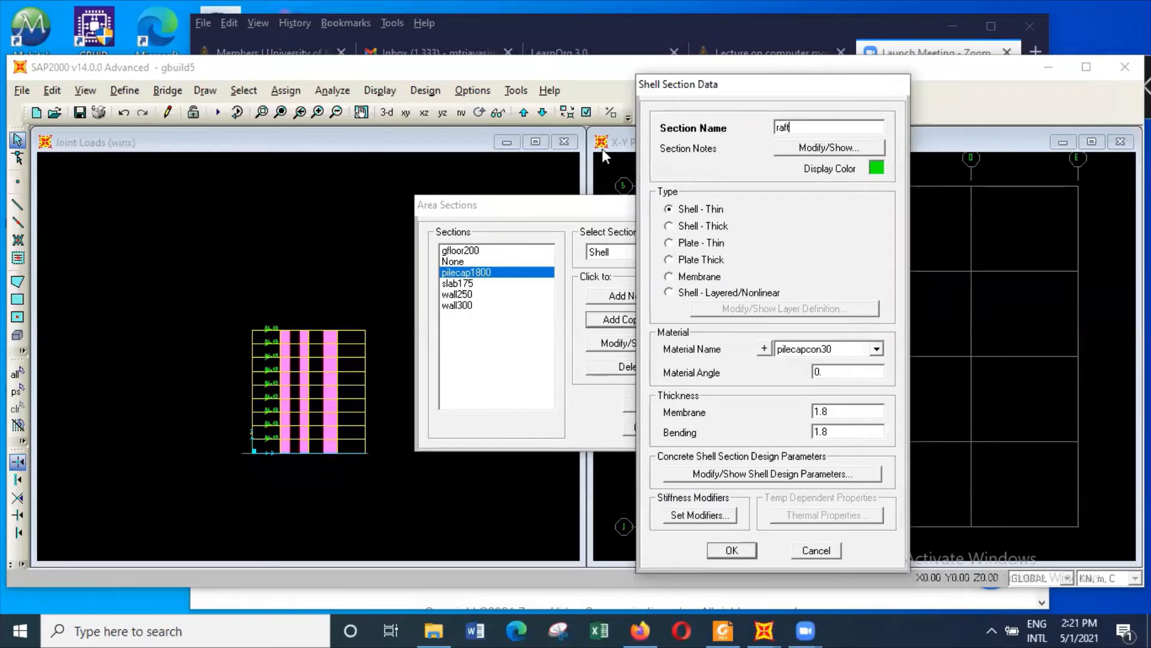
pyautogui.write('1200')
# Step: Set the raft section's membrane and bending thickness to 1.2 m and accept the area section definitions
pyautogui.doubleClick(839, 413)
pyautogui.write('1.2')
pyautogui.doubleClick(839, 432)
pyautogui.write('1.8')
pyautogui.press('BackSpace')
pyautogui.write('2')
pyautogui.click(734, 550)
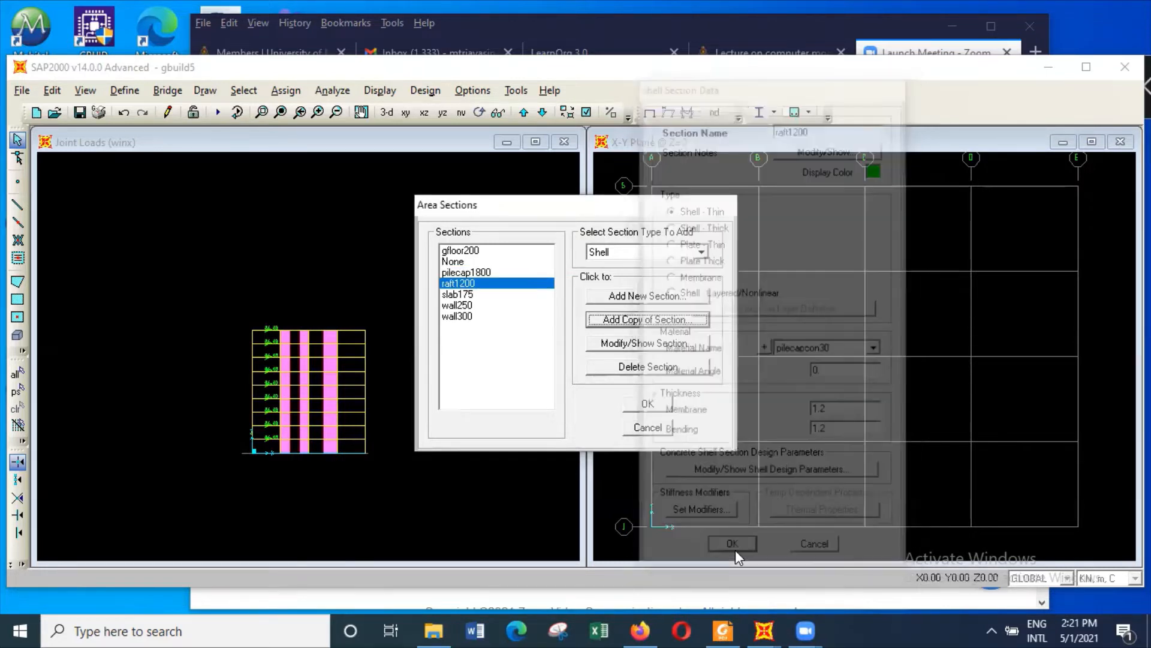
pyautogui.click(648, 403)
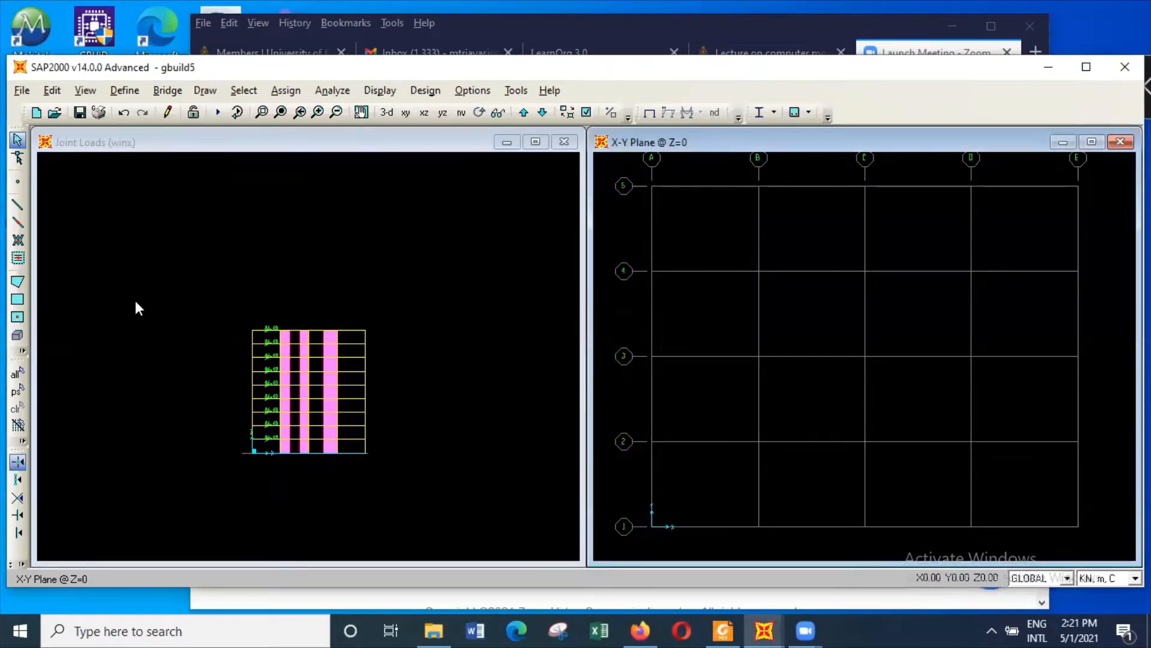
# Step: Draw raft1200 areas in all grid bays between A–E and 1–5 on the Z = 0 plane
pyautogui.click(18, 317)
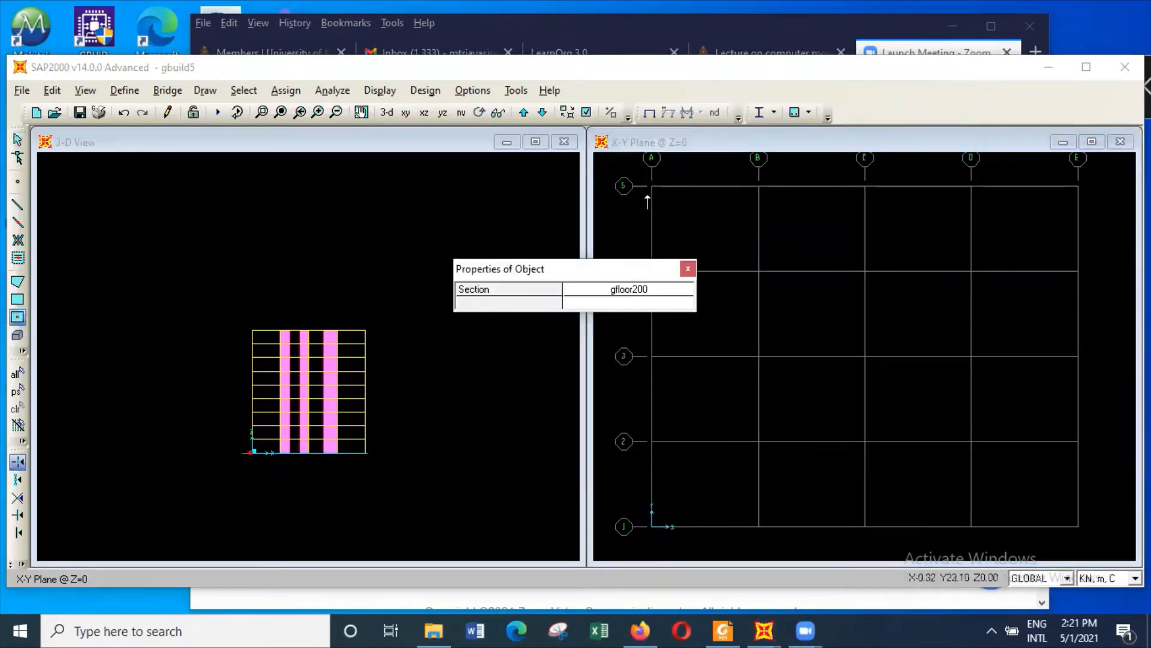
pyautogui.moveTo(635, 270); pyautogui.dragTo(488, 212)
pyautogui.click(535, 238)
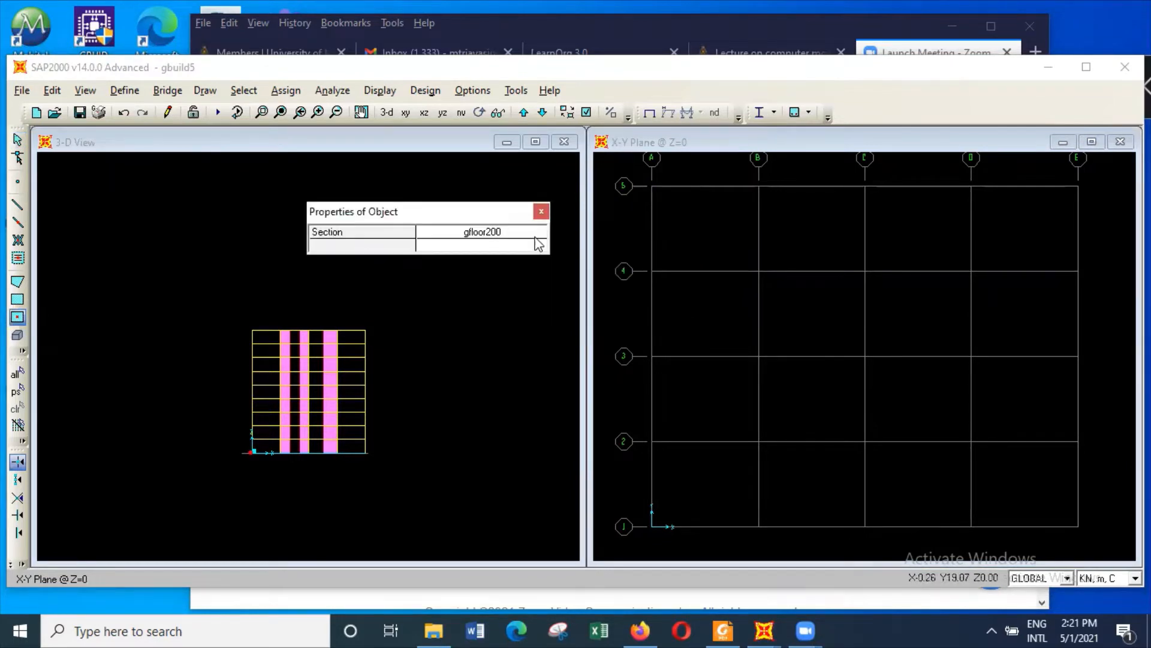
pyautogui.click(539, 235)
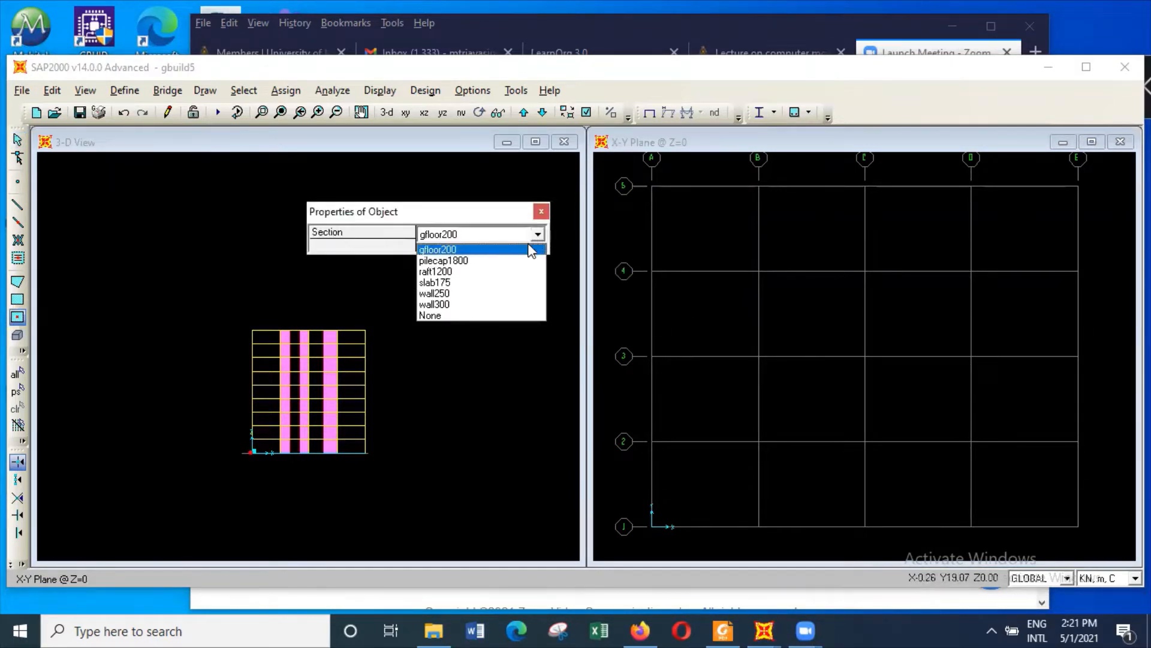
pyautogui.click(515, 271)
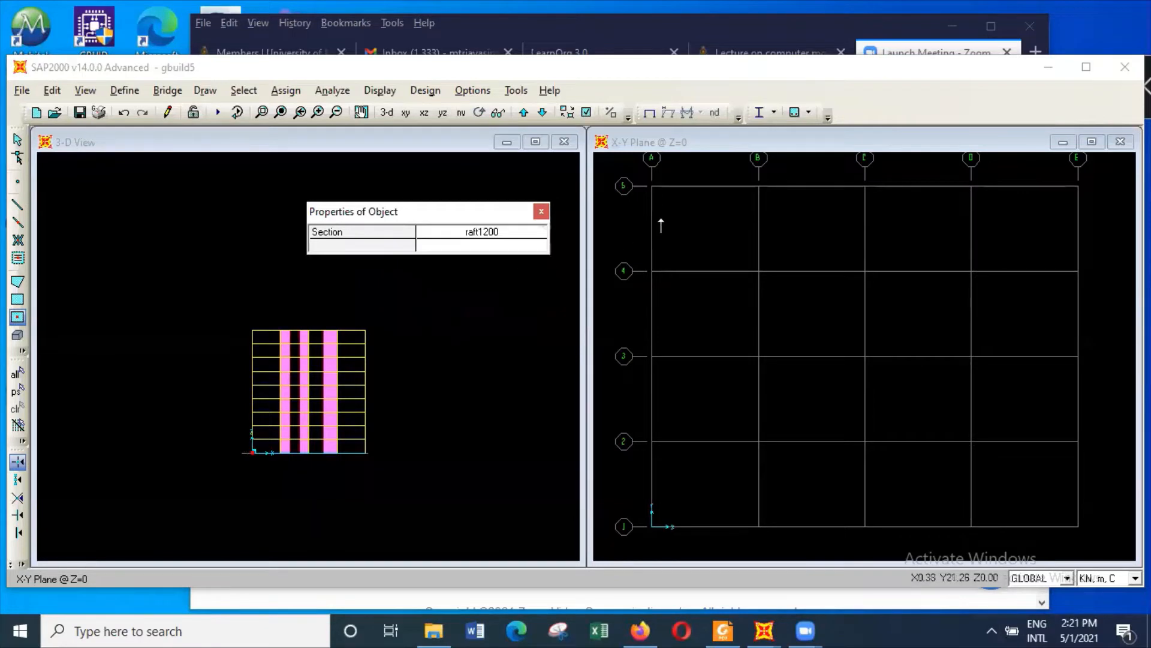
pyautogui.moveTo(652, 186)
pyautogui.mouseDown()
pyautogui.moveTo(956, 531)
pyautogui.moveTo(1080, 529)
pyautogui.mouseUp()
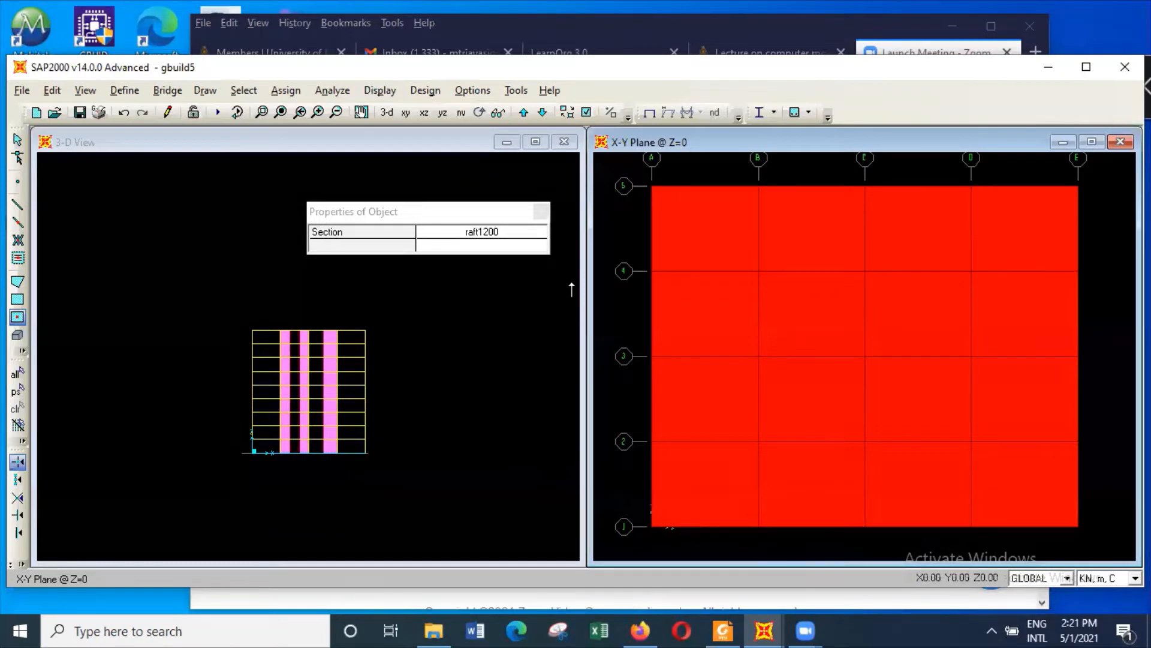
pyautogui.click(541, 212)
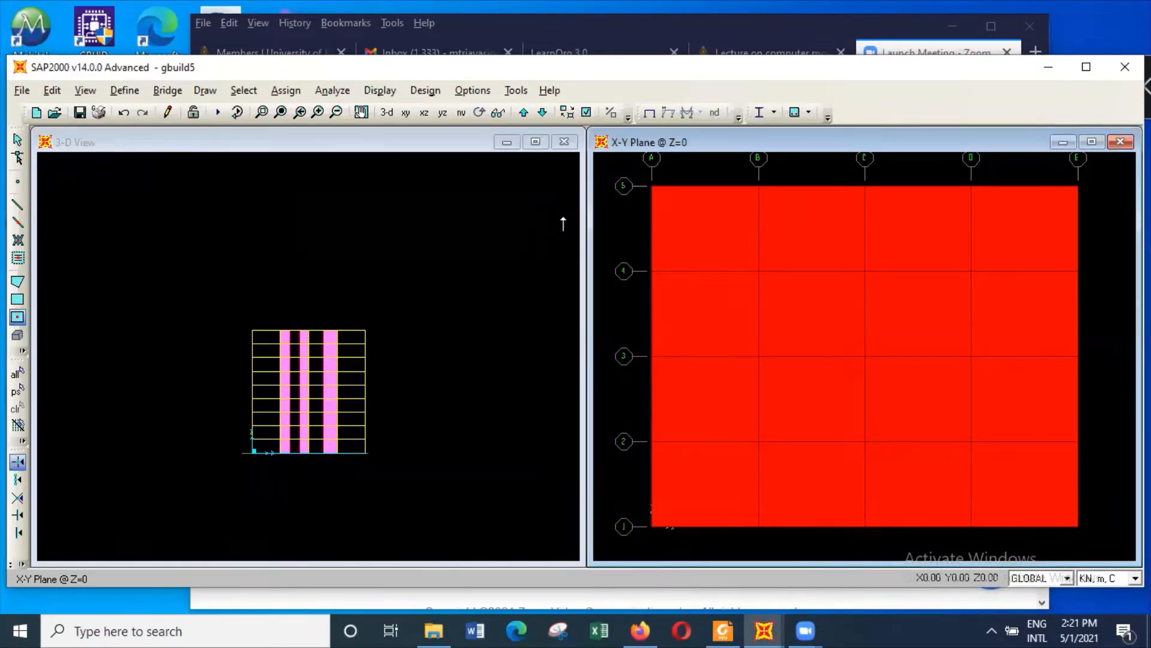
# Step: Set the XZ elevation window to a 2D view of the X-Y plane at Z = 3.6
pyautogui.click(347, 143)
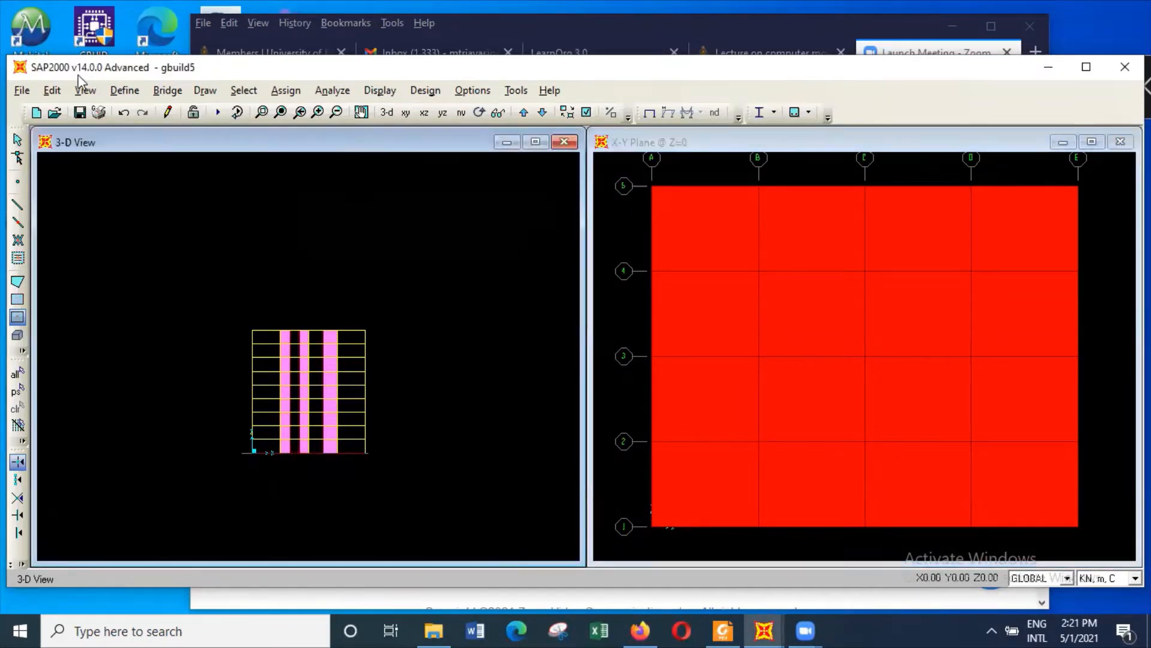
pyautogui.click(85, 92)
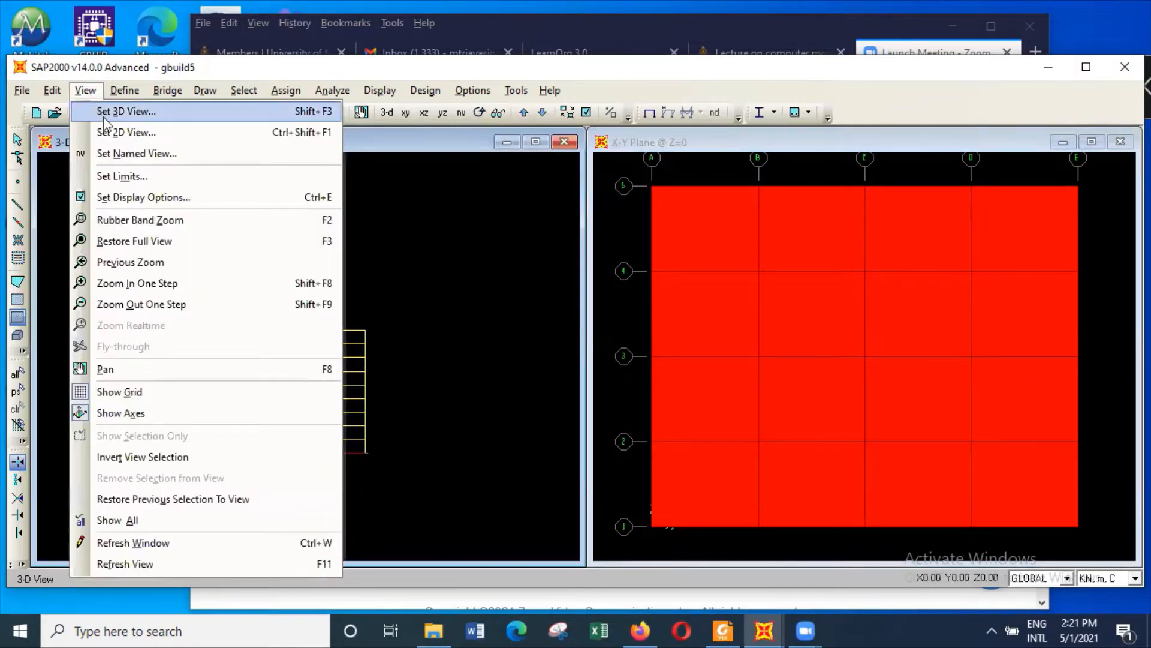
pyautogui.click(139, 136)
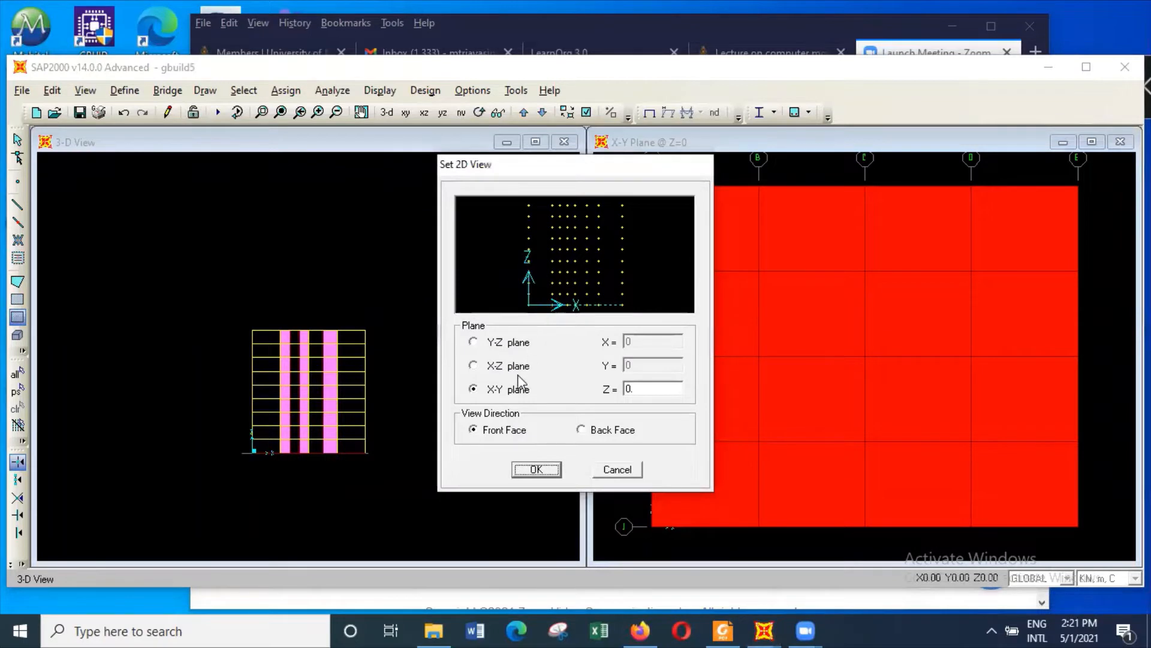
pyautogui.click(553, 293)
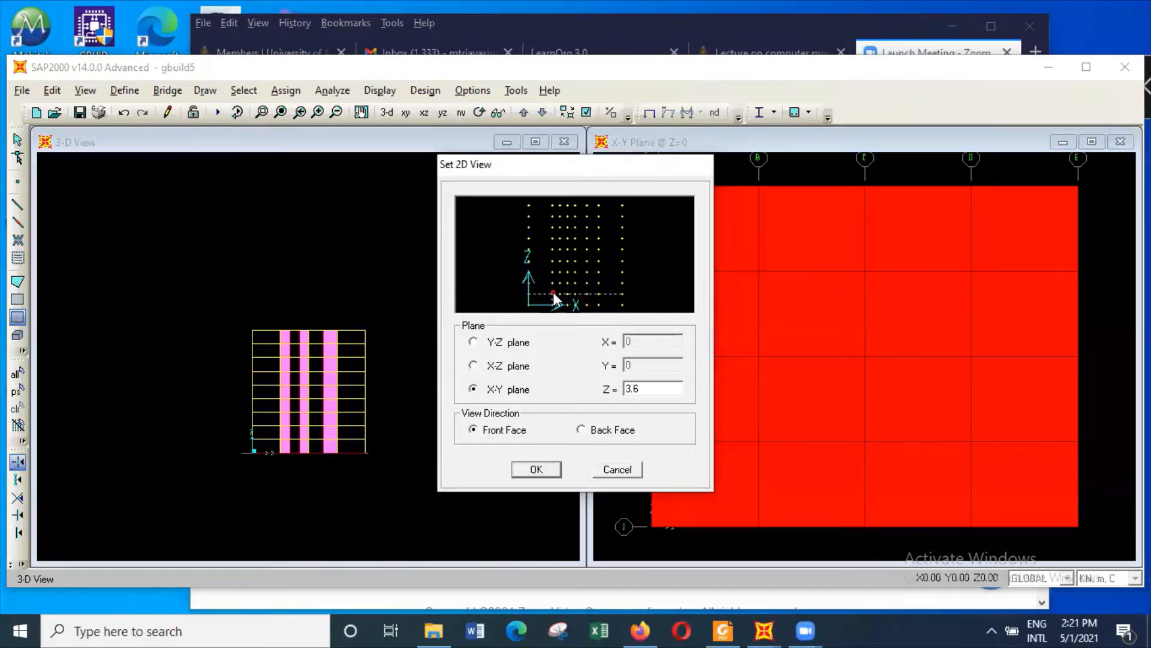
pyautogui.click(557, 466)
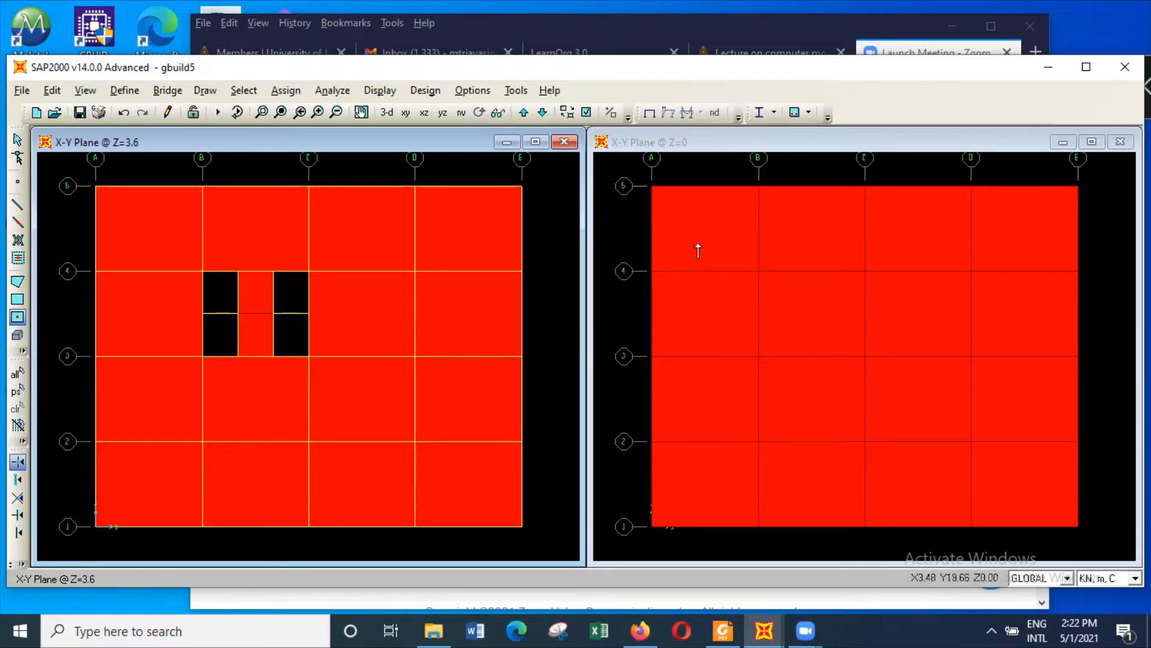
# Step: Select all raft areas on the Z = 0 plane and divide each into 6 by 6 objects
pyautogui.click(17, 140)
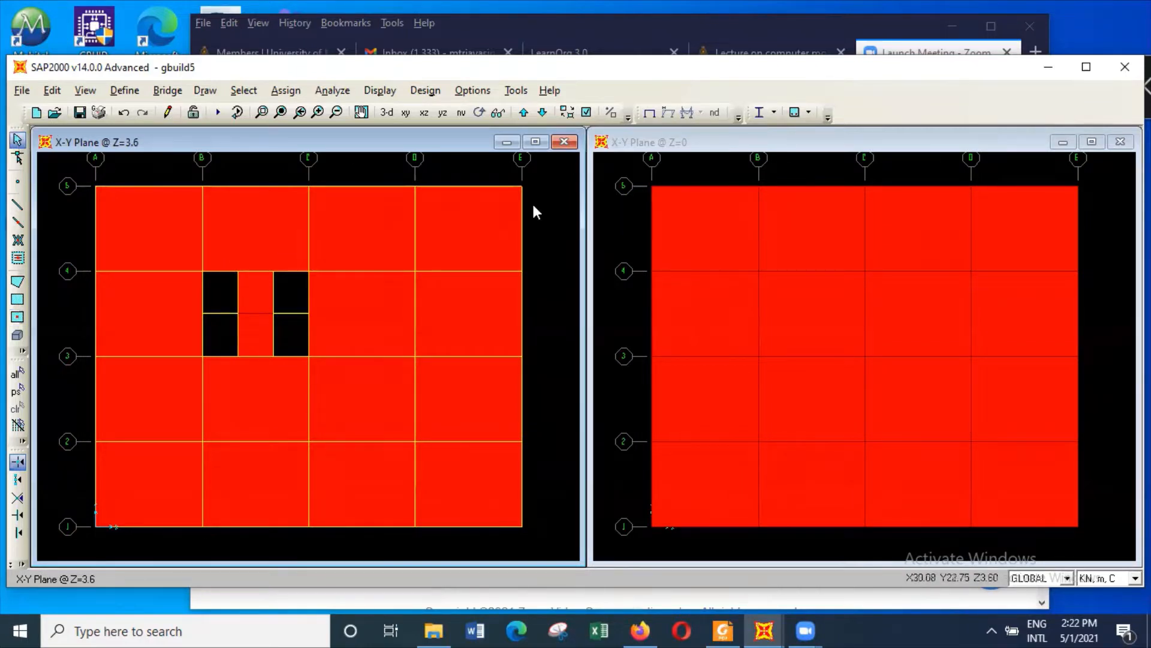
pyautogui.moveTo(634, 171); pyautogui.dragTo(1113, 515)
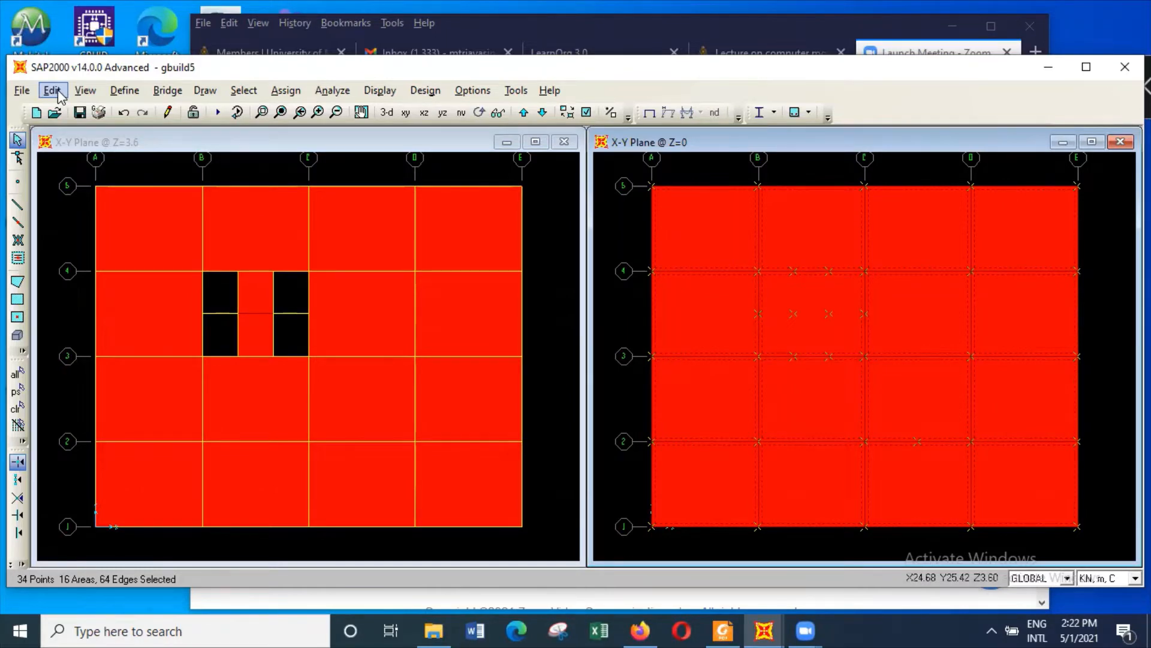
pyautogui.click(59, 93)
pyautogui.moveTo(122, 396)
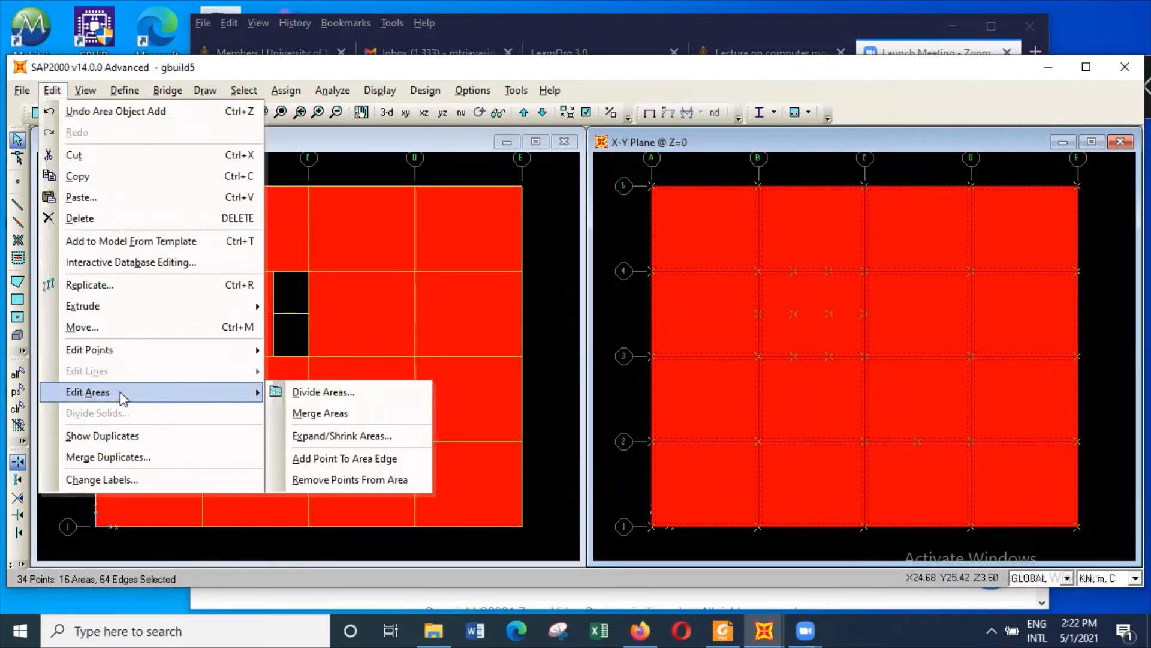
pyautogui.click(372, 393)
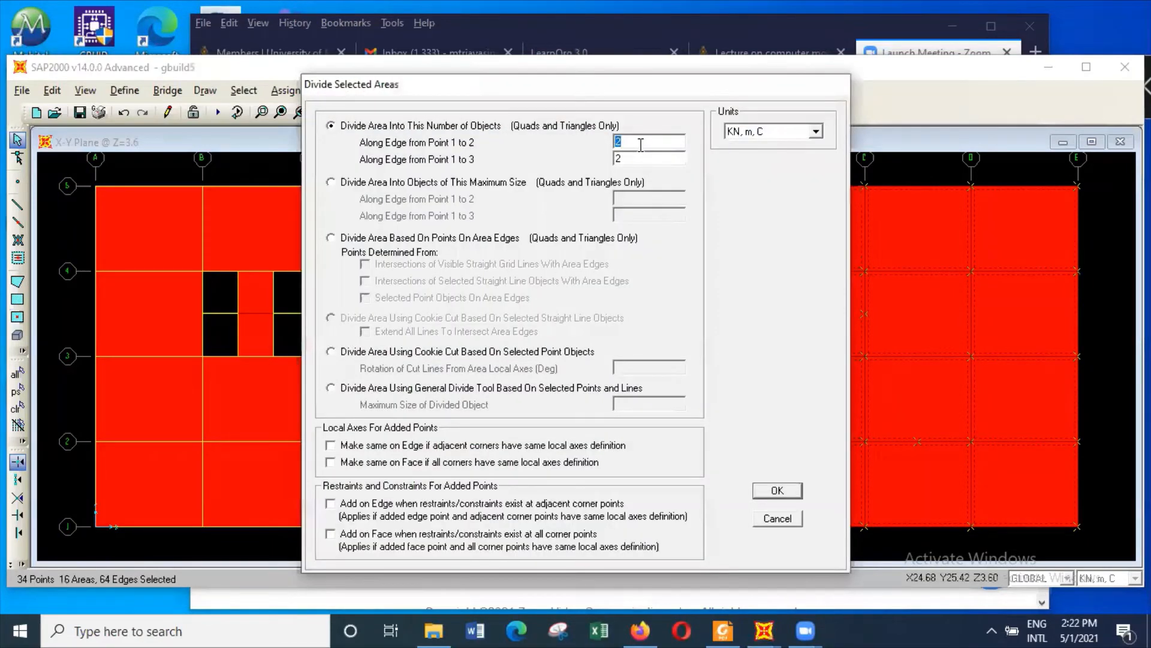
pyautogui.write('6')
pyautogui.doubleClick(640, 159)
pyautogui.write('6')
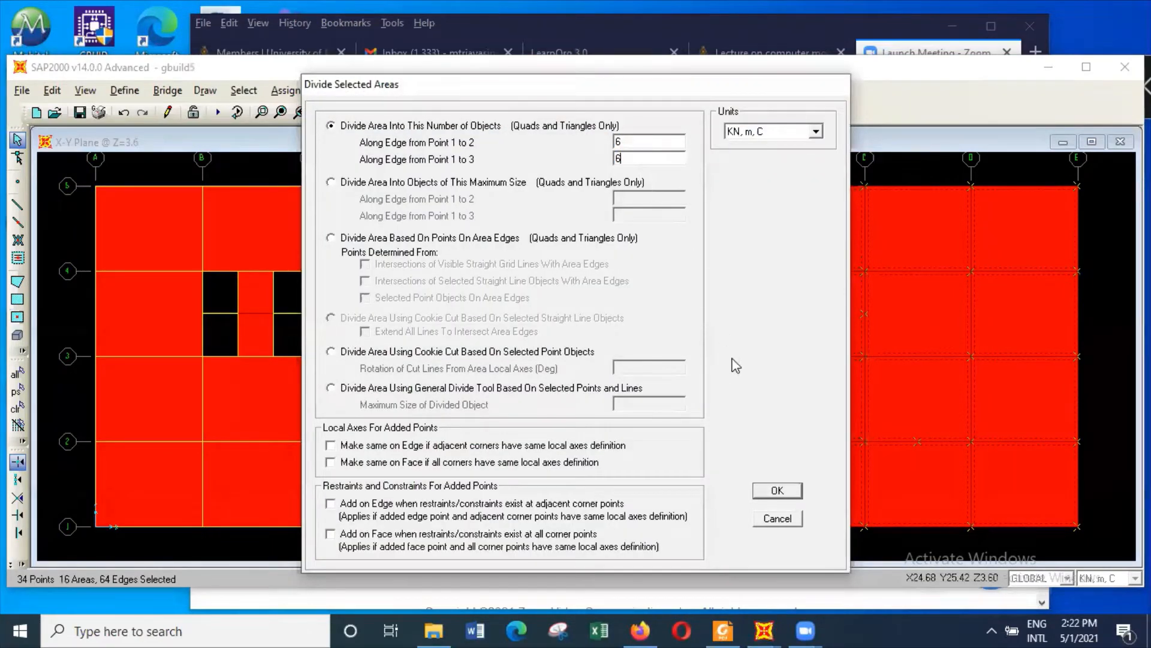
pyautogui.click(792, 490)
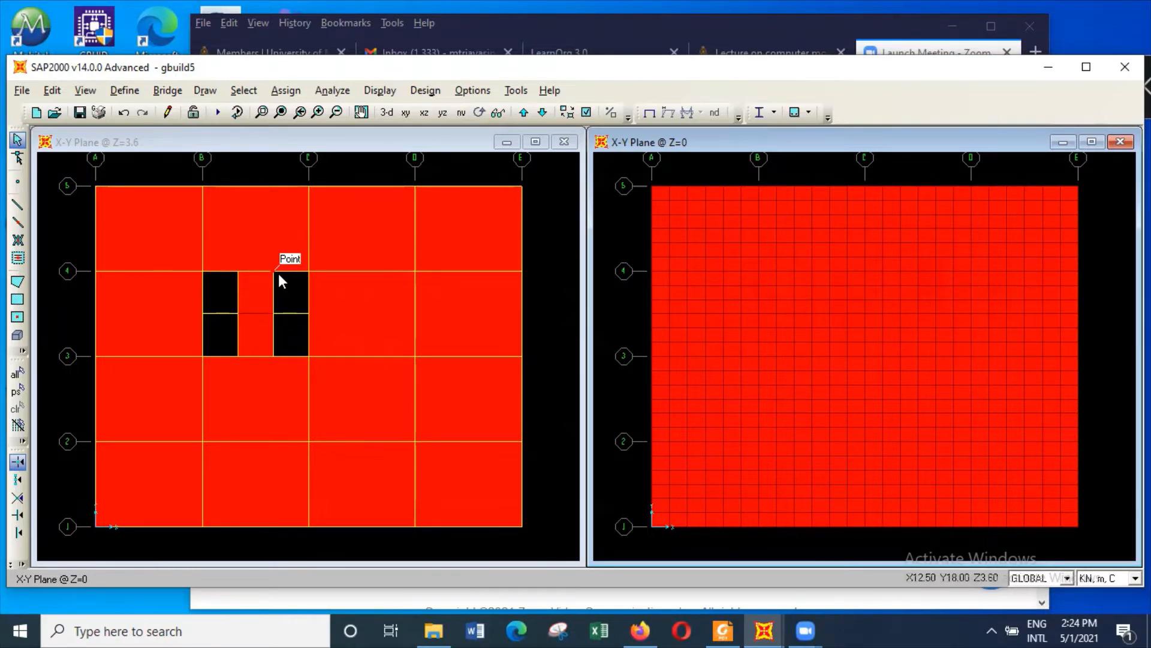
# Step: Show the building in 3D instead of the Z = 3.6 plan and rotate it to inspect the structure from below
pyautogui.click(556, 289)
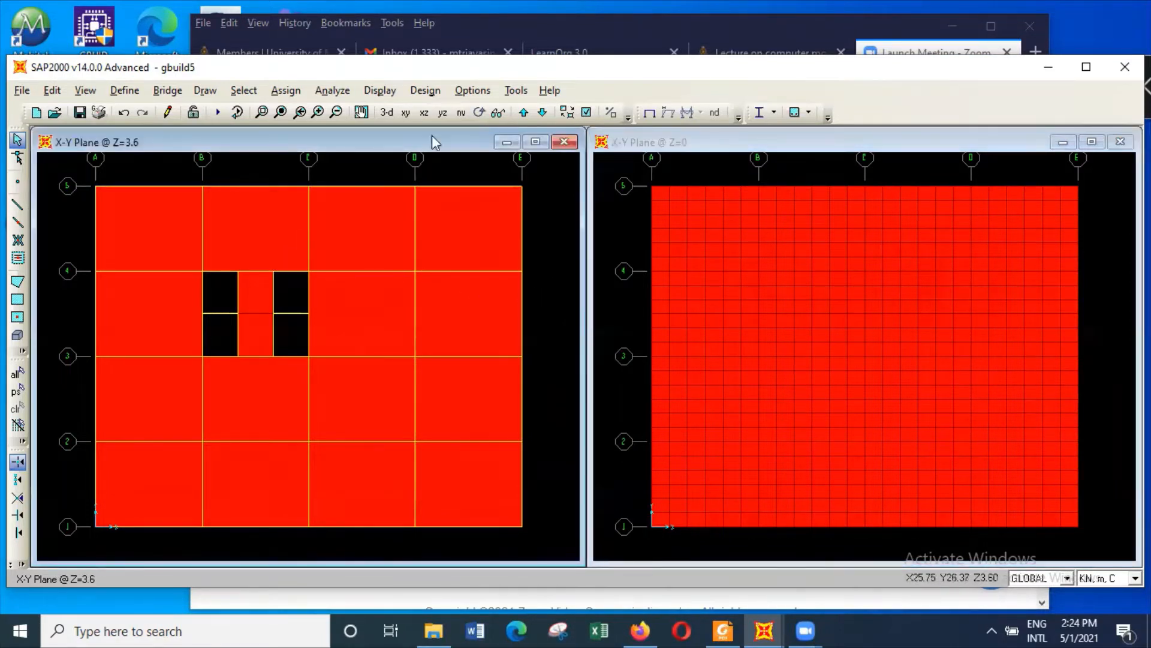
pyautogui.click(386, 113)
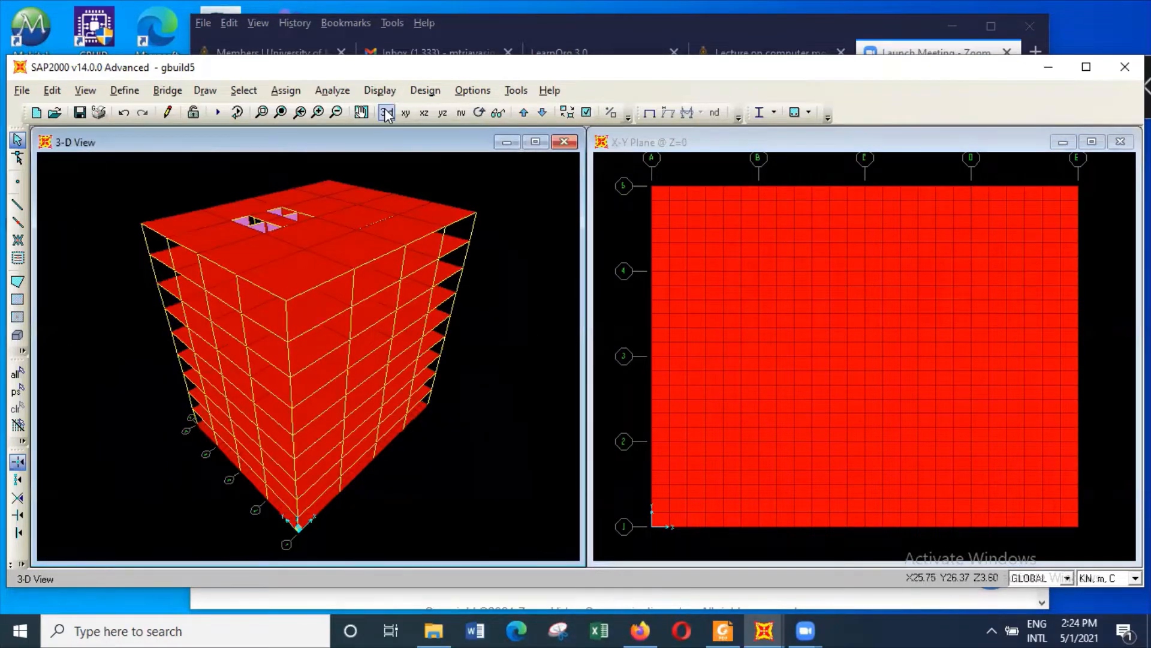
pyautogui.click(480, 112)
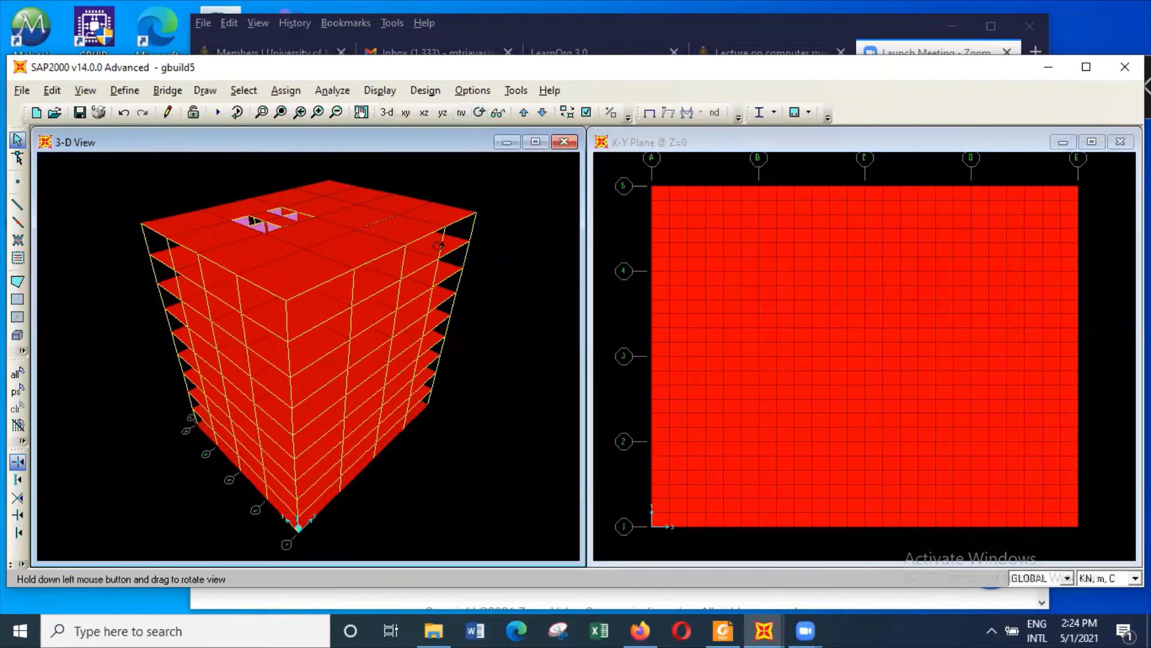
pyautogui.moveTo(342, 349); pyautogui.dragTo(373, 288)
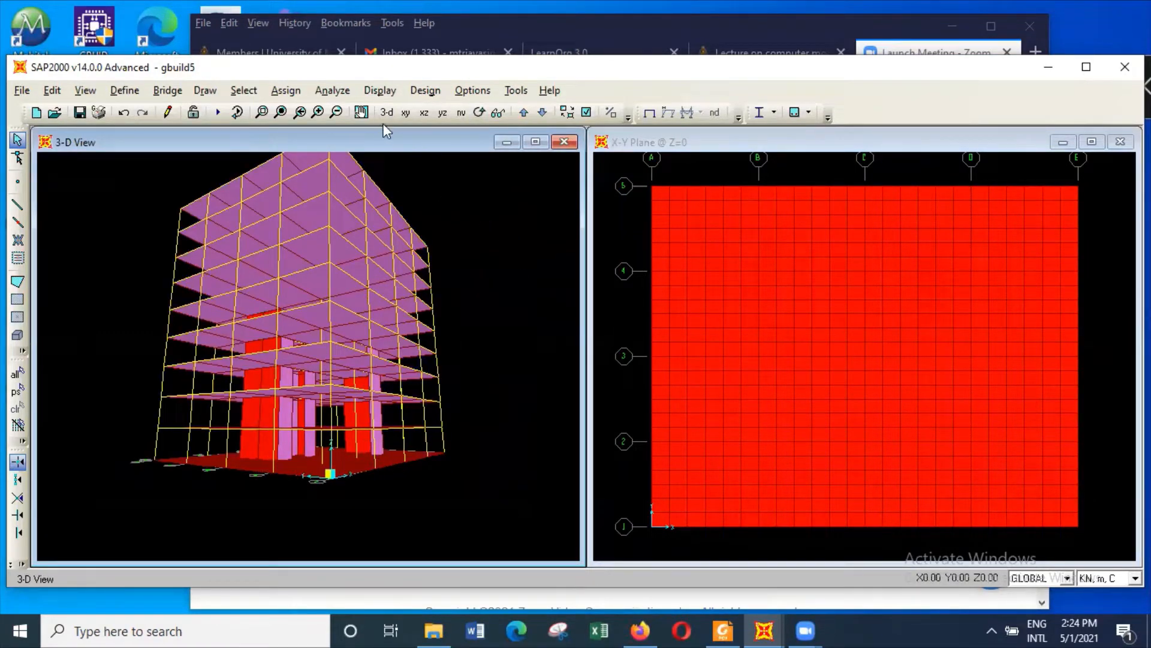
# Step: Set the 3D view to the XZ direction, plan angle 270 and elevation 0, and reduce the aperture for a flat, perspective-free elevation
pyautogui.click(85, 90)
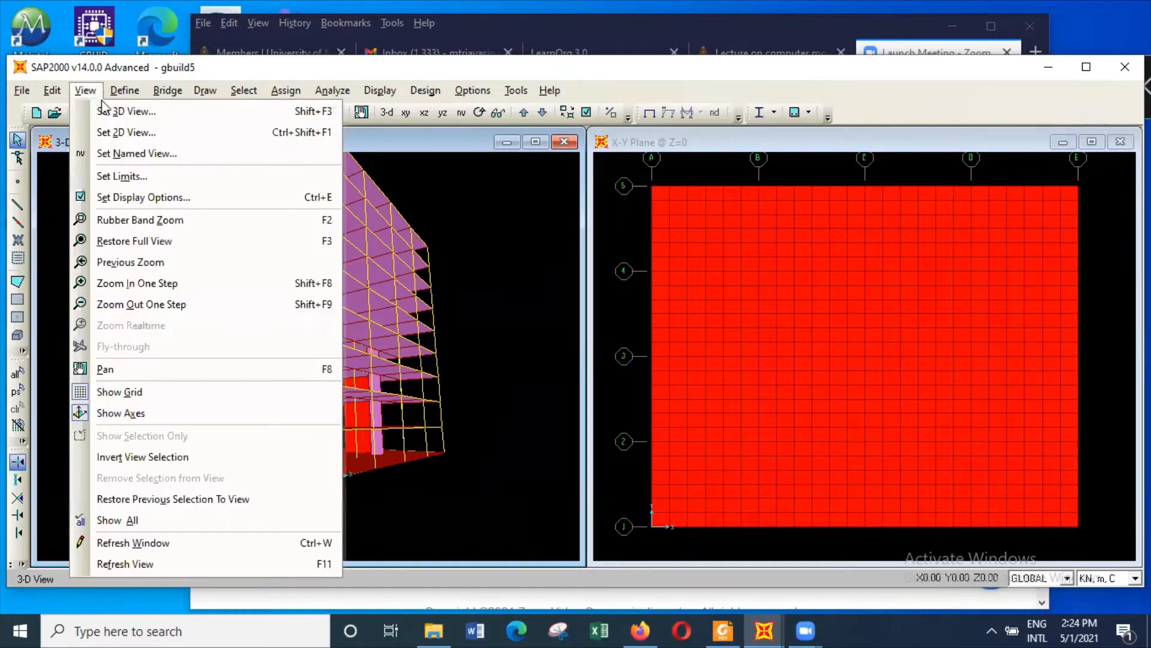
pyautogui.click(137, 113)
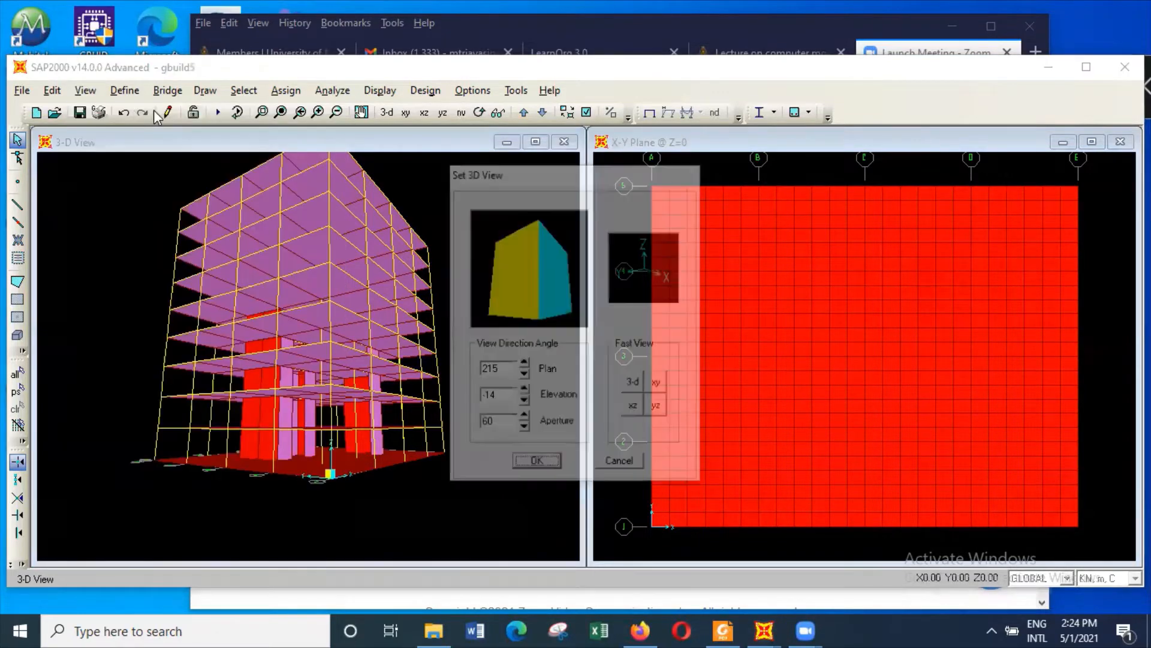
pyautogui.click(631, 410)
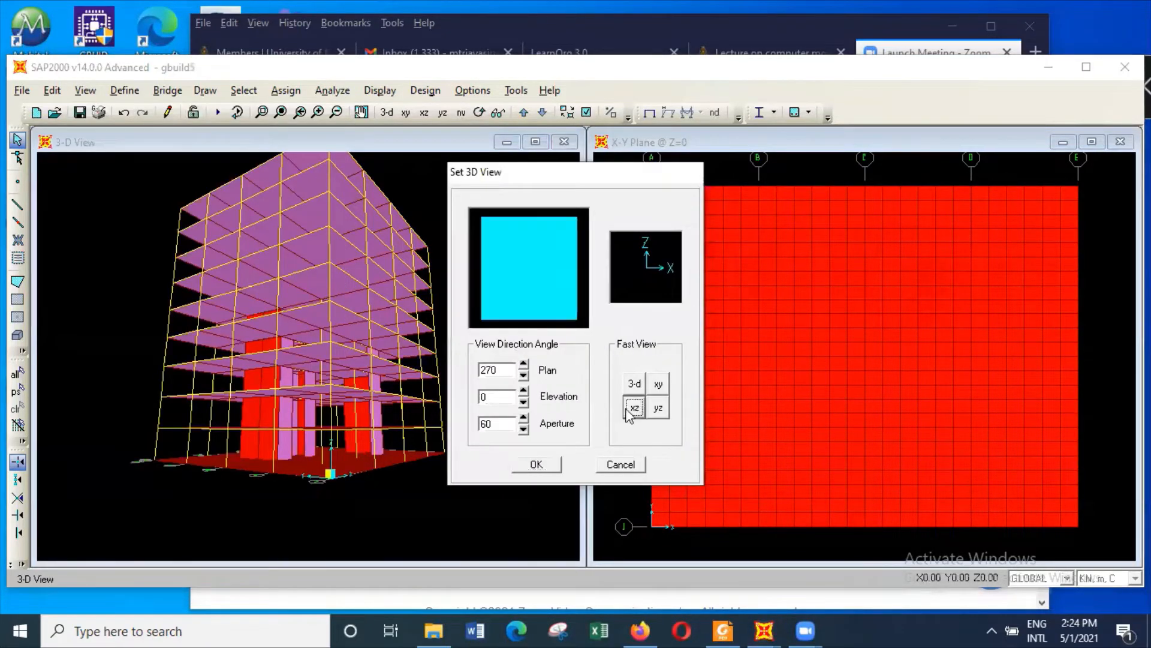
pyautogui.click(523, 429)
pyautogui.click(531, 465)
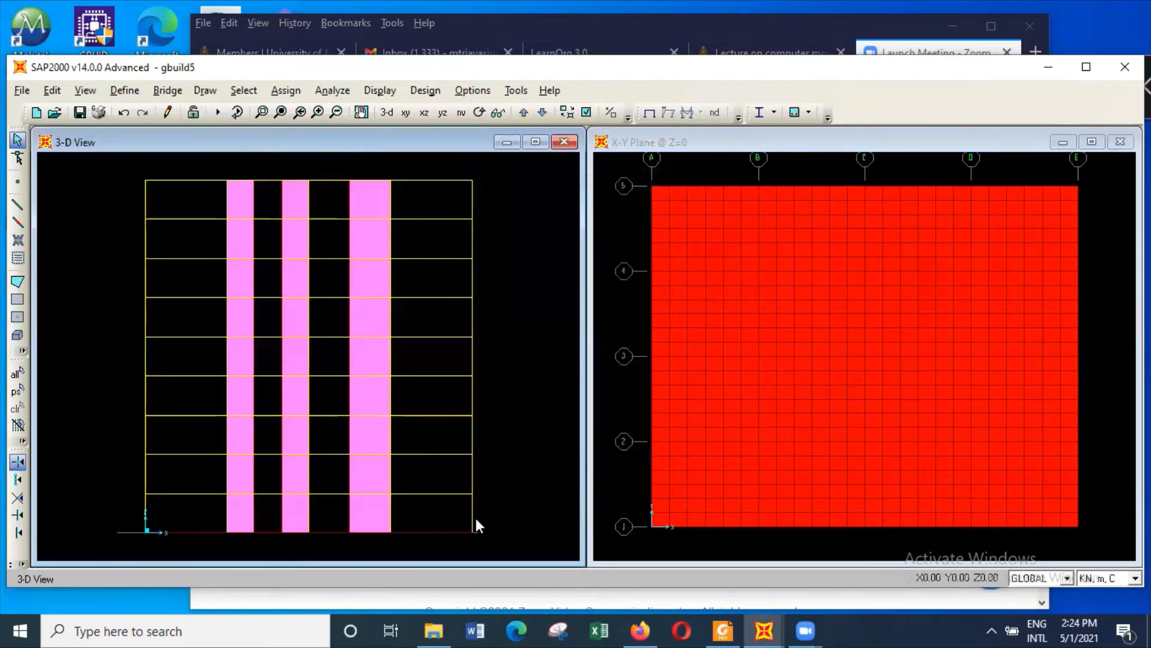
pyautogui.moveTo(490, 506); pyautogui.dragTo(118, 159)
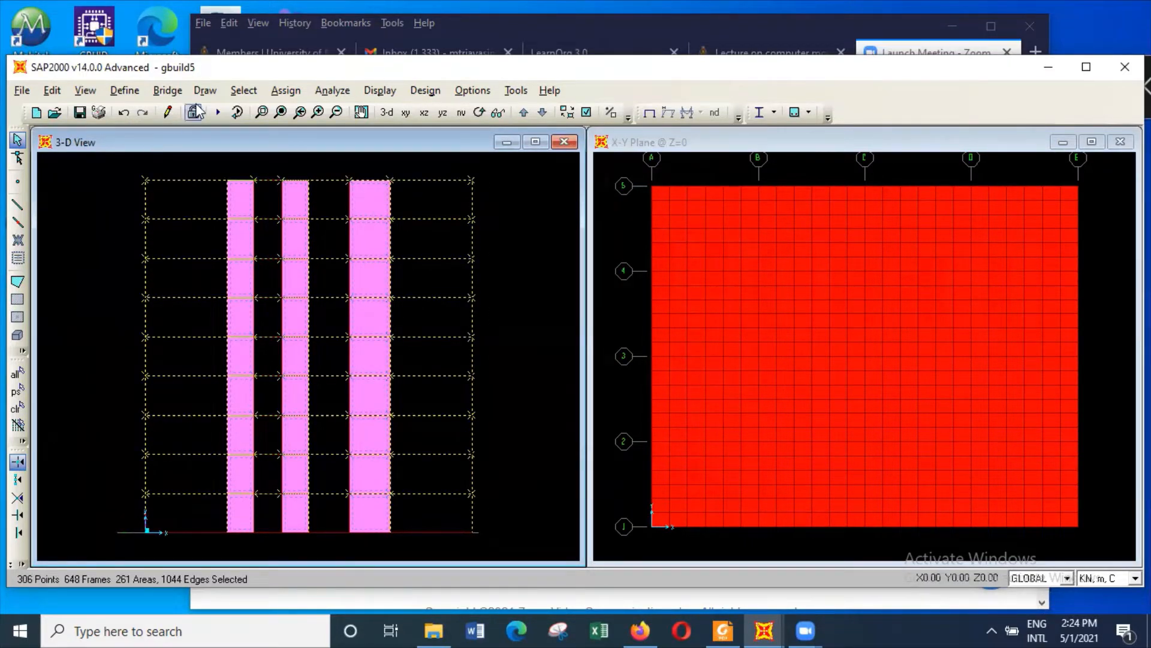
pyautogui.click(245, 91)
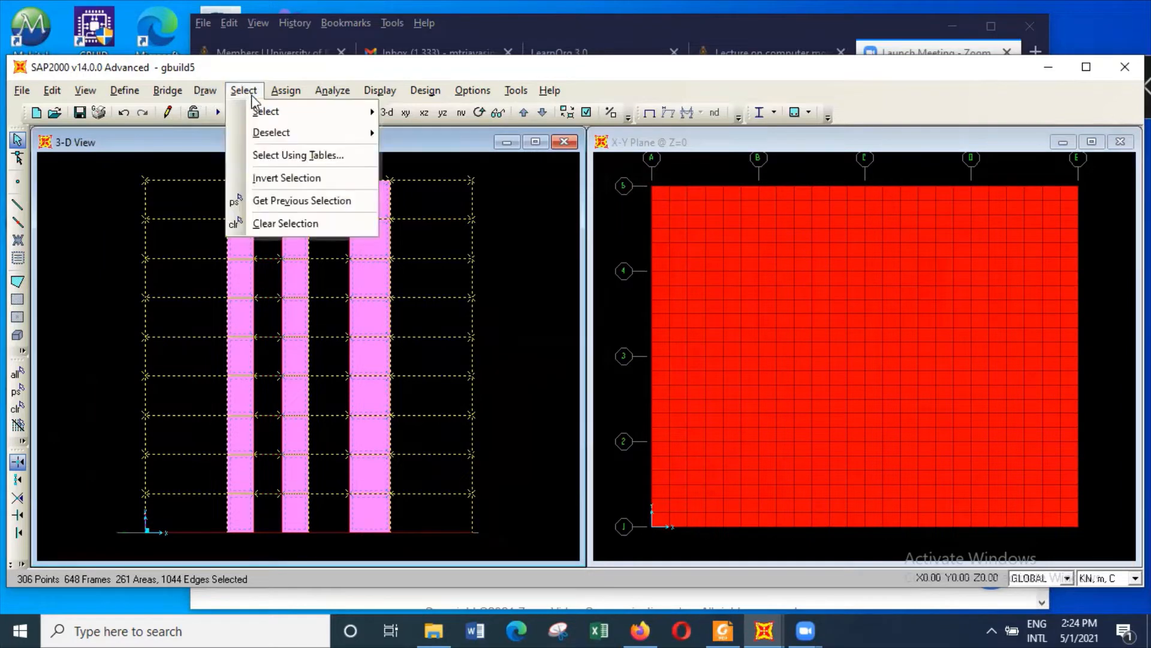
pyautogui.click(295, 224)
pyautogui.moveTo(99, 154); pyautogui.dragTo(490, 513)
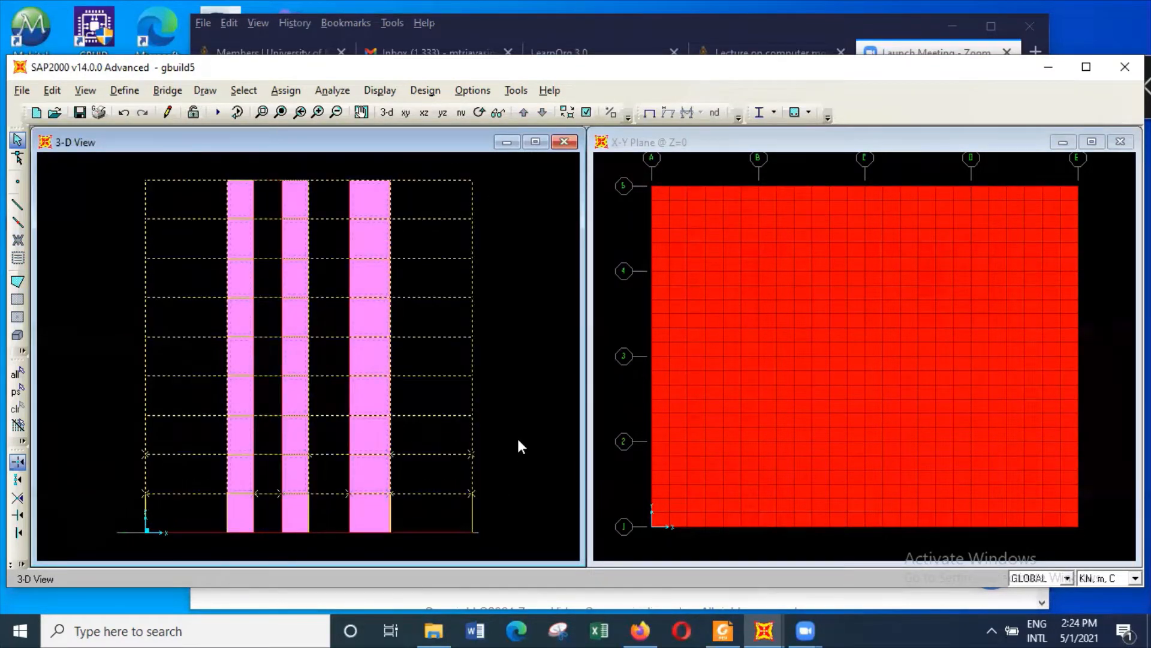
pyautogui.rightClick(518, 439)
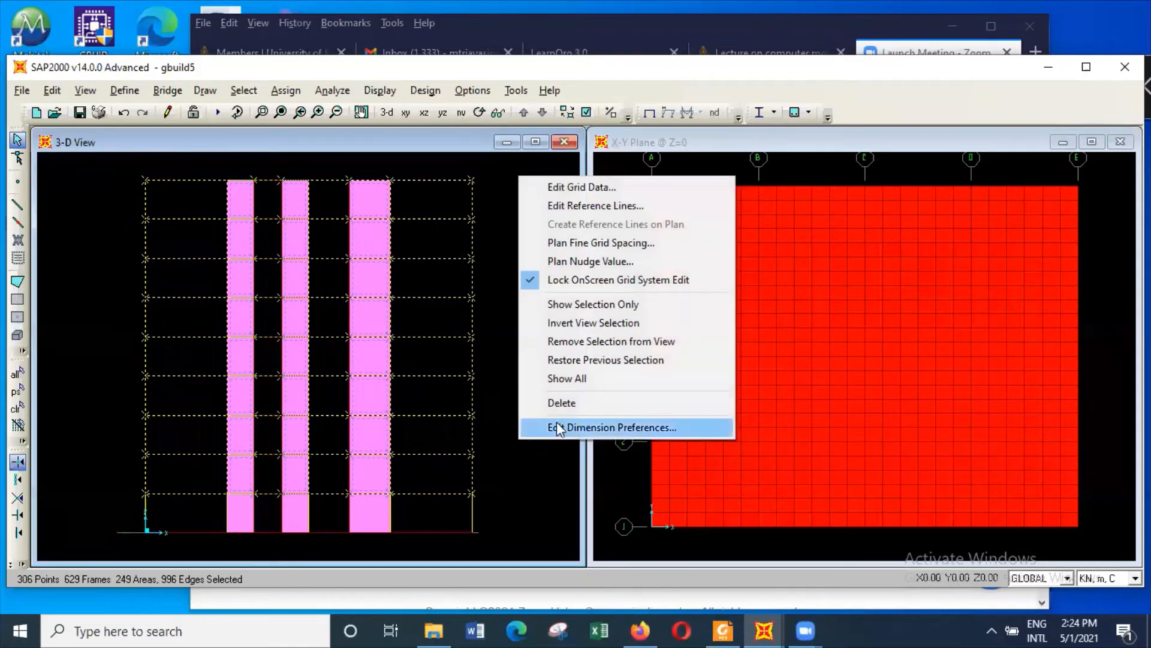
pyautogui.click(600, 323)
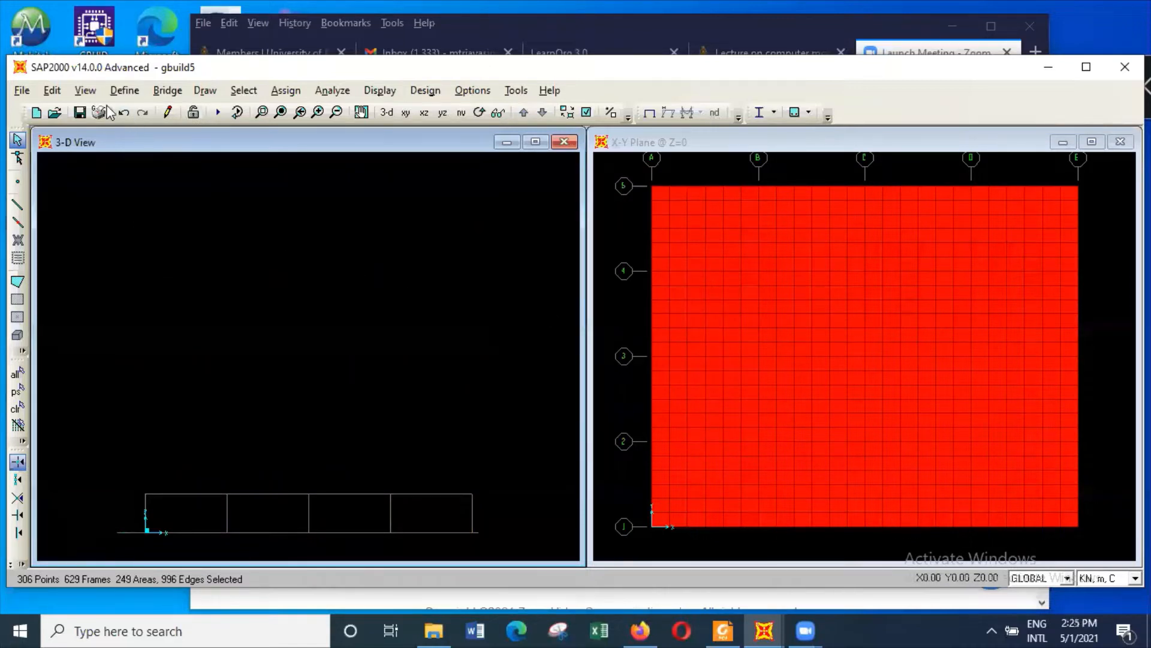
pyautogui.click(123, 114)
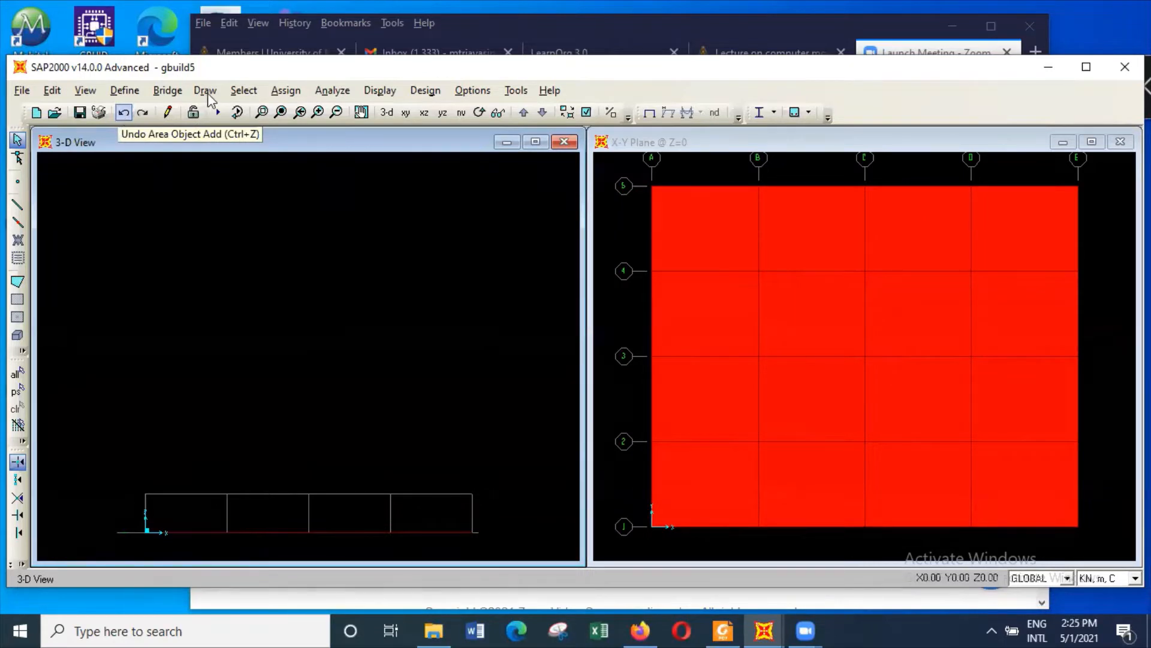
pyautogui.rightClick(492, 318)
pyautogui.click(590, 519)
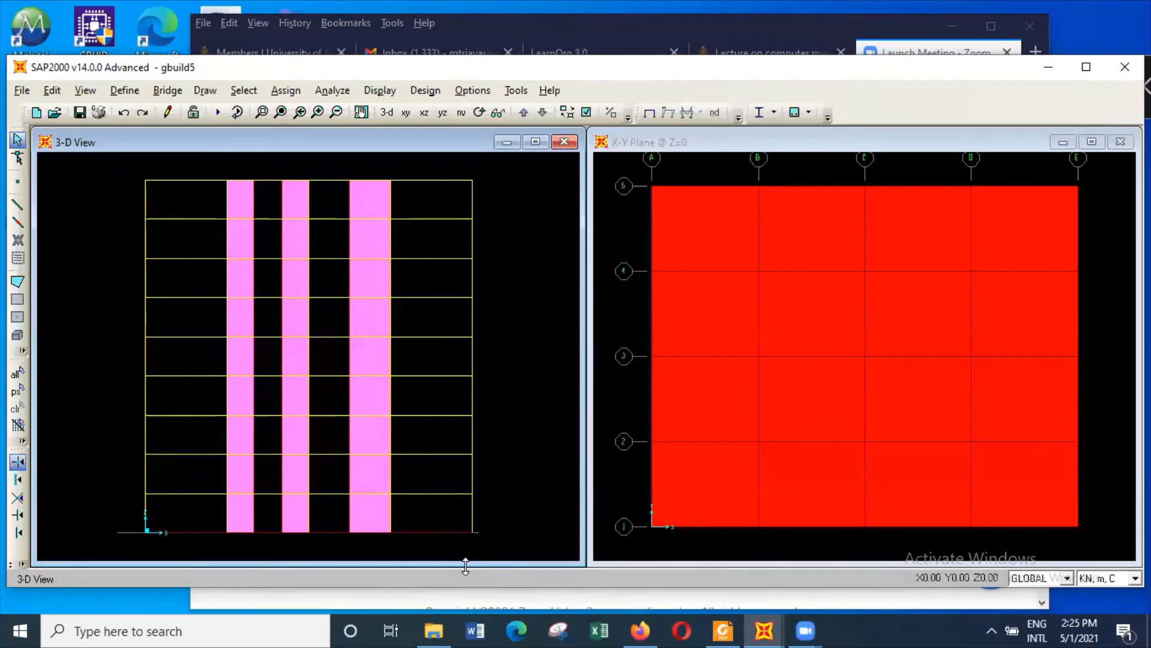
# Step: Select the raft and the lowest storey's columns and walls, show only that selection, and display it in the standard 3D view
pyautogui.moveTo(487, 542); pyautogui.dragTo(123, 498)
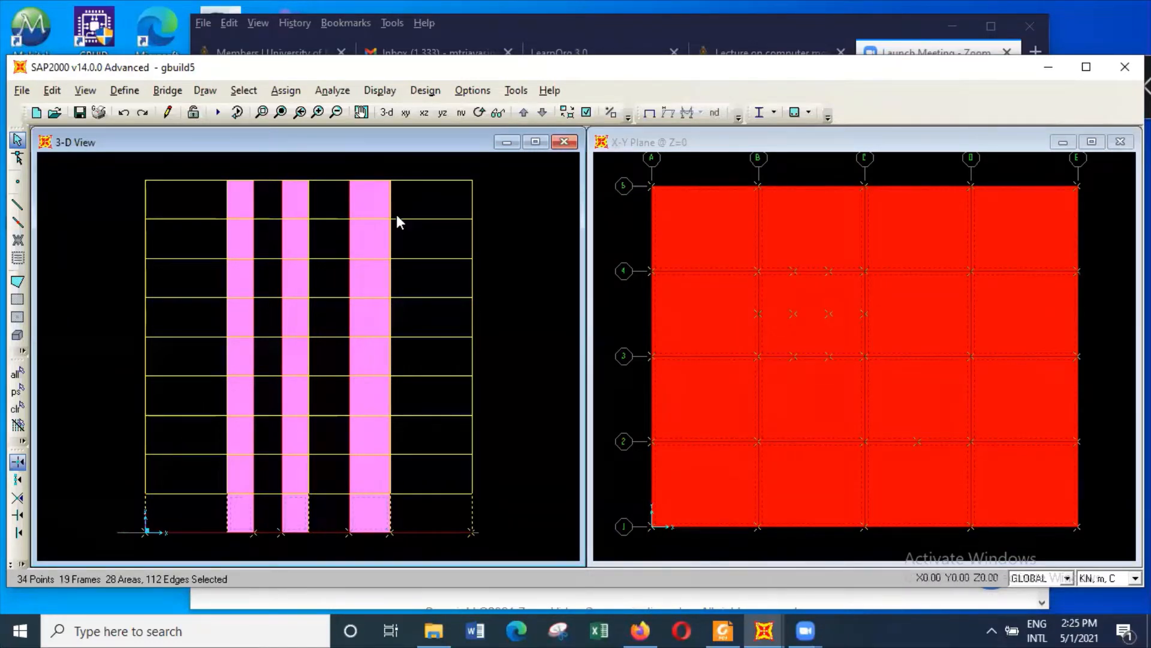
pyautogui.rightClick(510, 312)
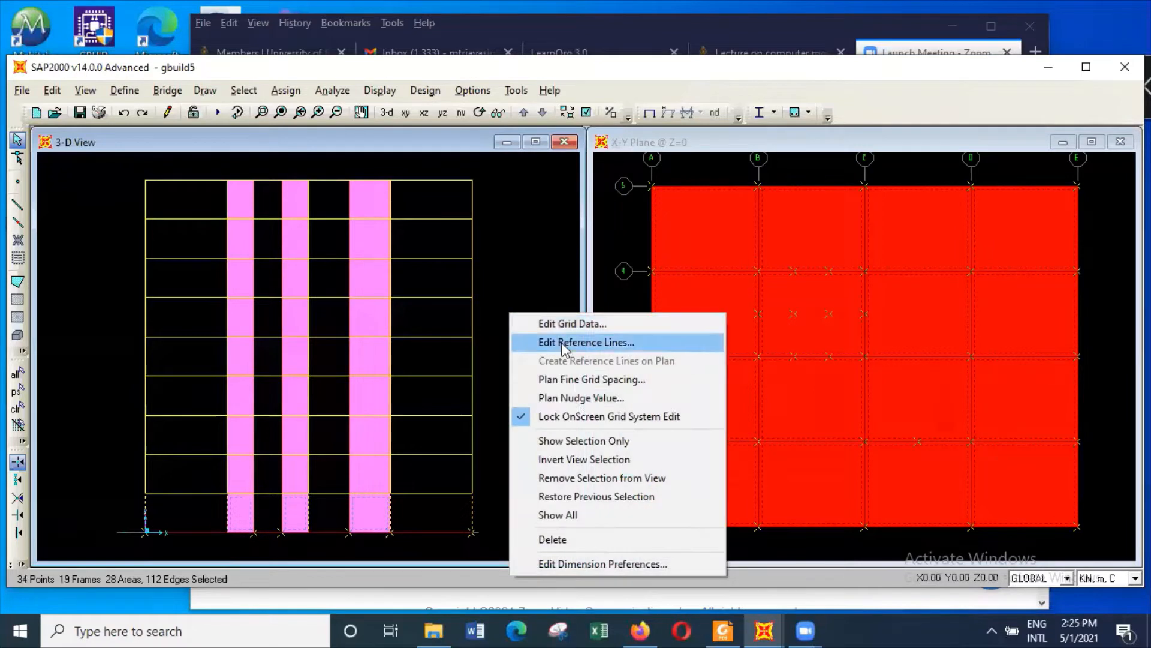
pyautogui.click(591, 443)
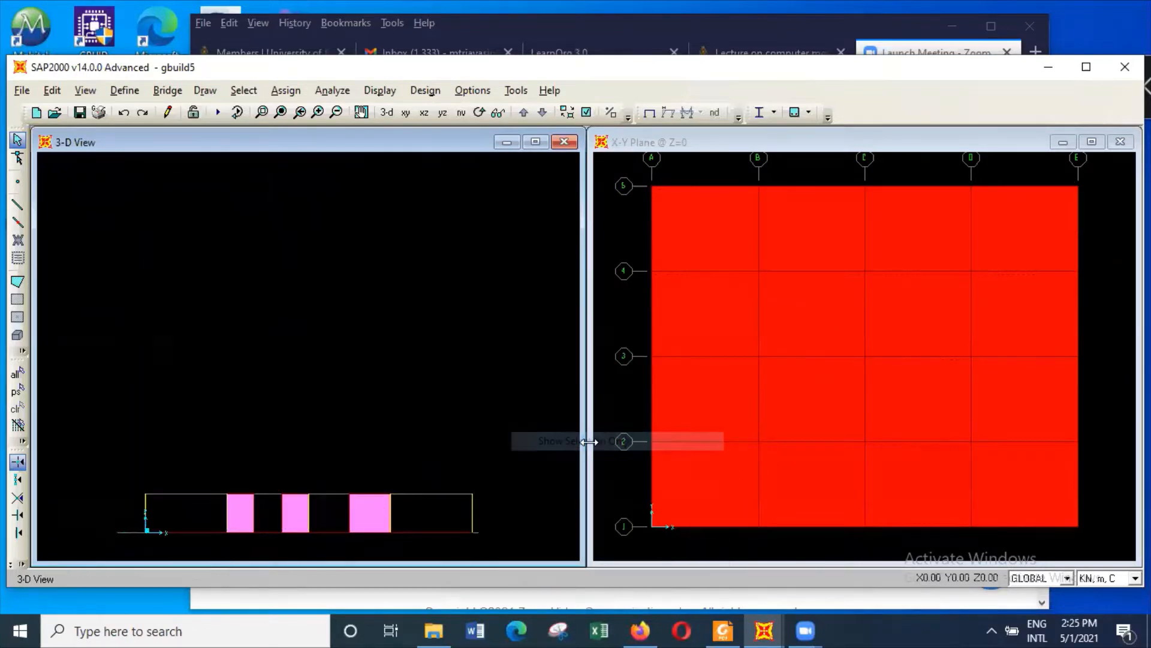
pyautogui.click(387, 114)
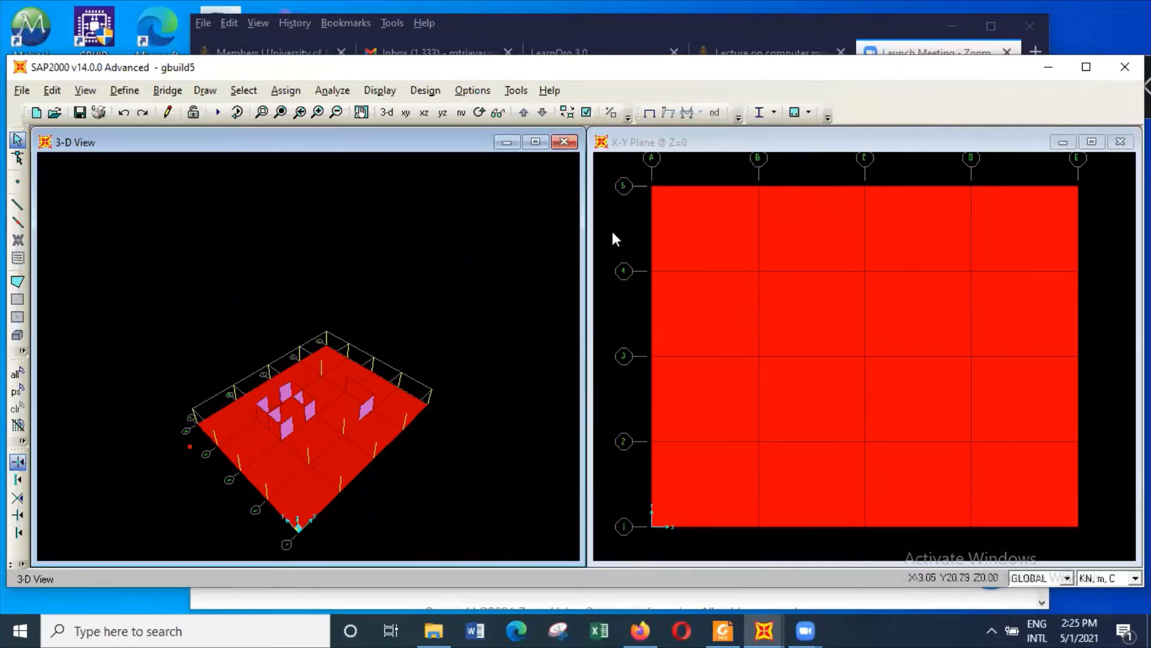
# Step: Redo the undone raft area mesh and enlarge the 3D view around the core walls and columns
pyautogui.click(691, 250)
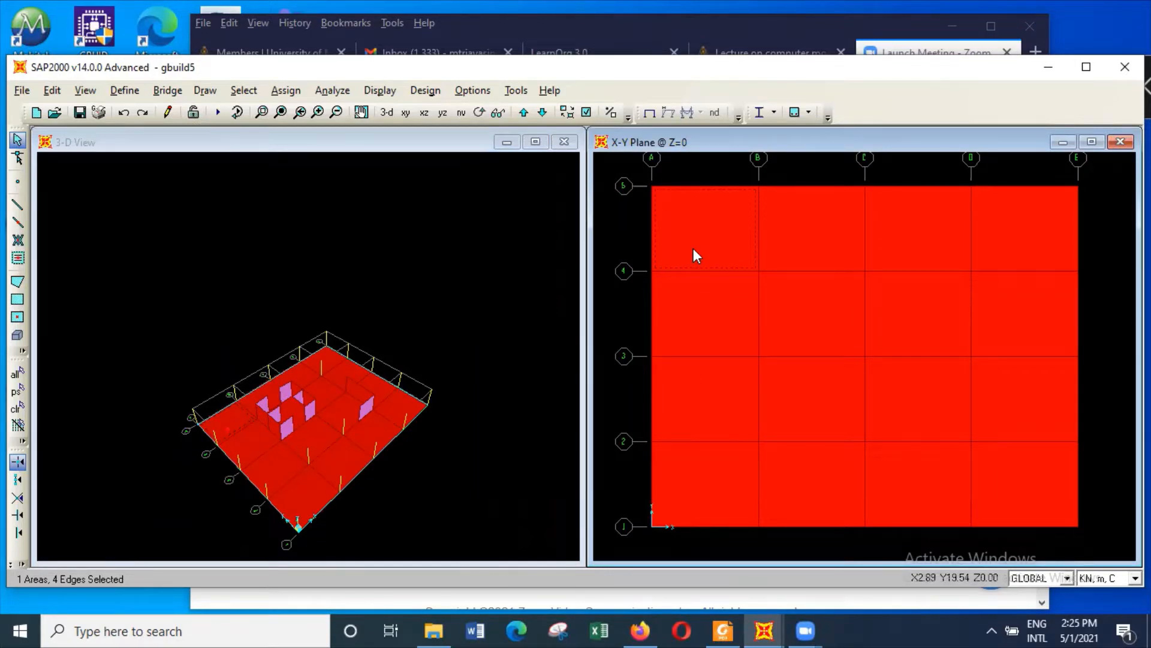
pyautogui.click(142, 113)
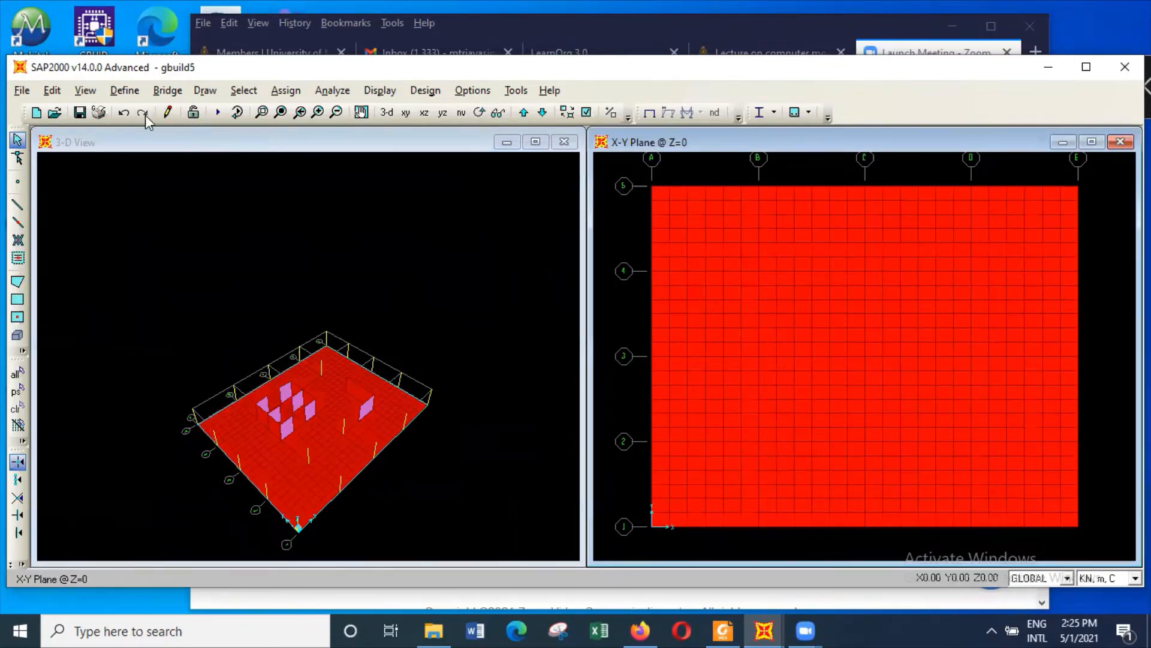
pyautogui.click(261, 112)
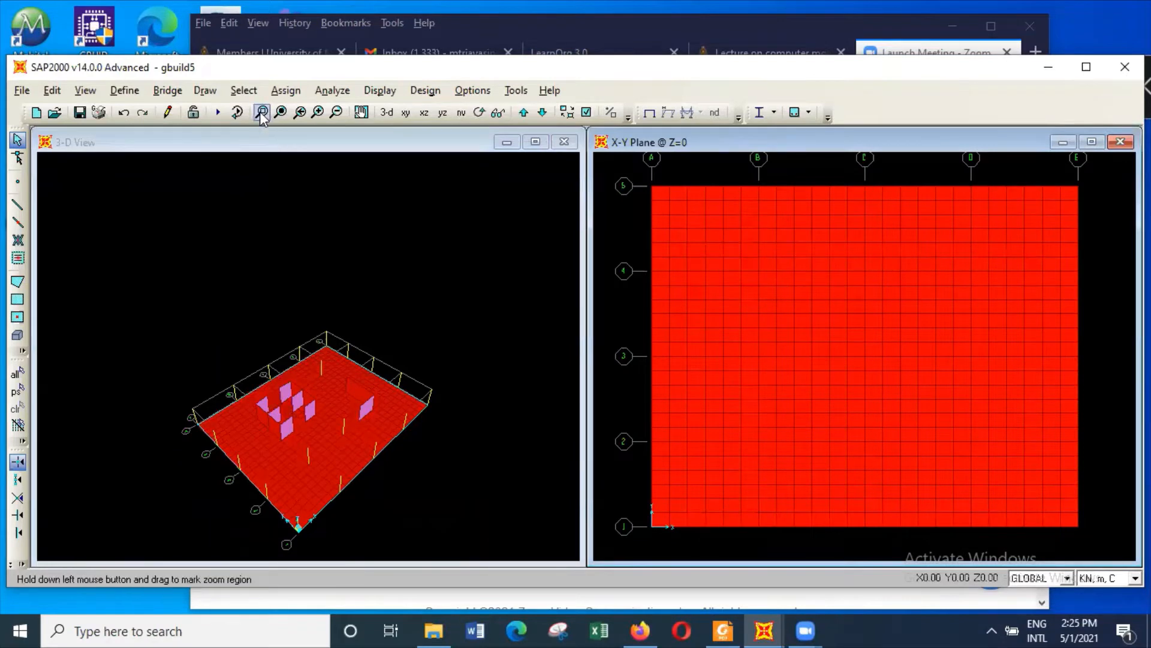
pyautogui.moveTo(243, 362); pyautogui.dragTo(409, 468)
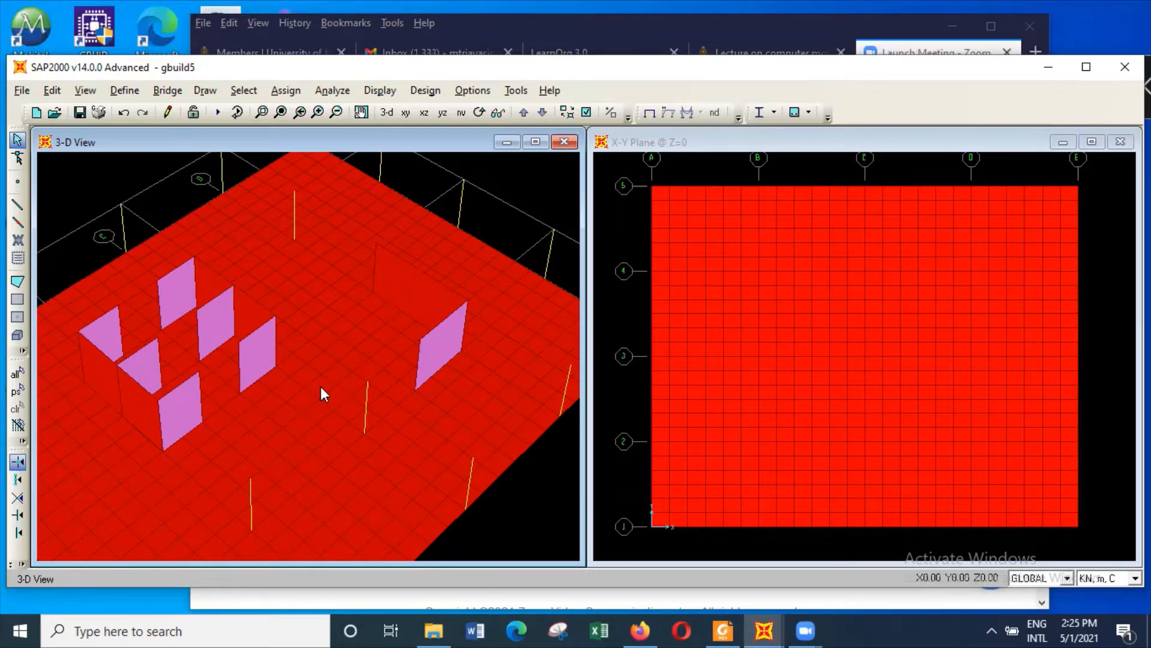
pyautogui.scroll(-1, 320, 386)
pyautogui.scroll(-1, 320, 386)
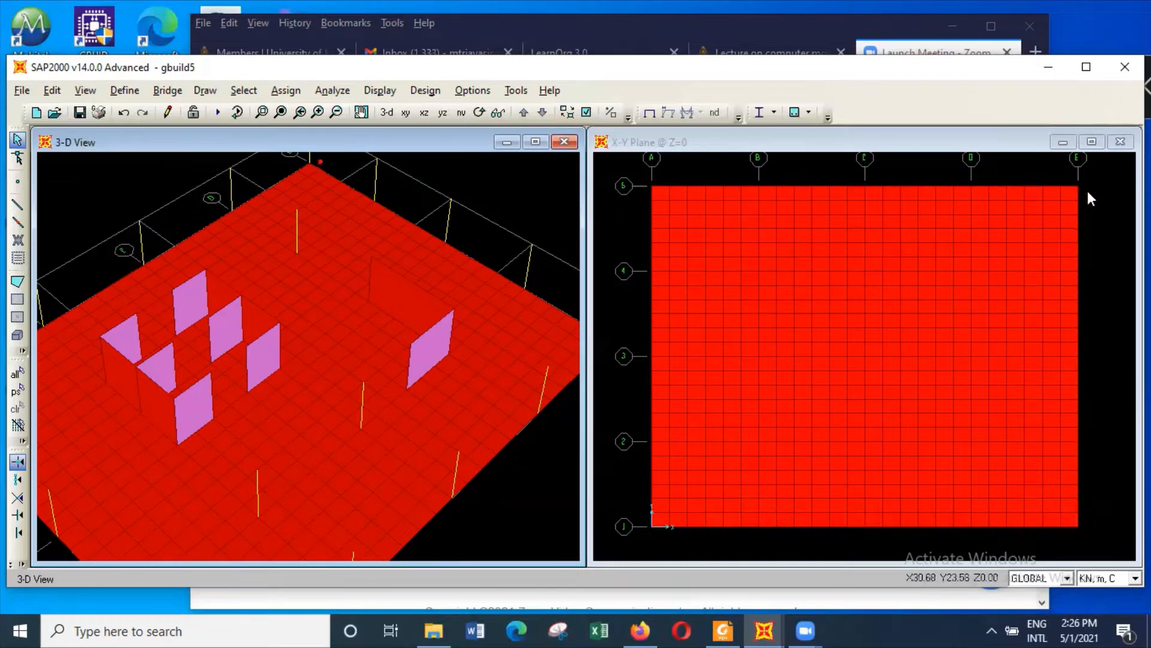
# Step: Replicate the row of raft mesh areas along grid line 5 once, with linear increments dx 0, dy 1 and dz 0
pyautogui.moveTo(1088, 188); pyautogui.dragTo(642, 162)
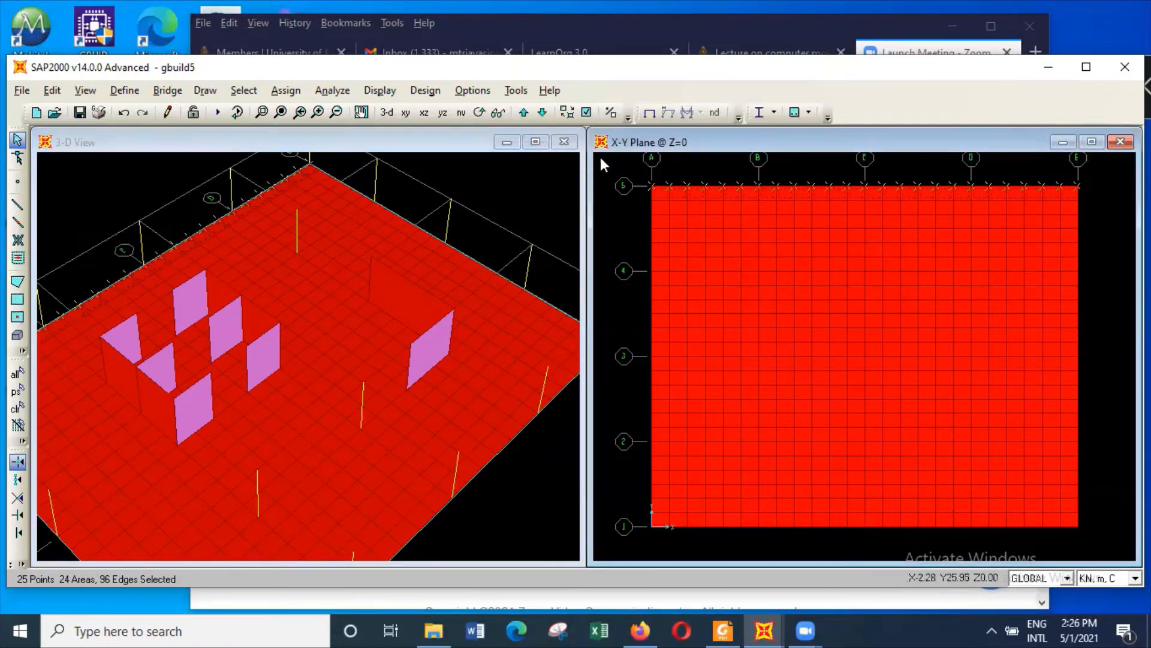
pyautogui.click(52, 91)
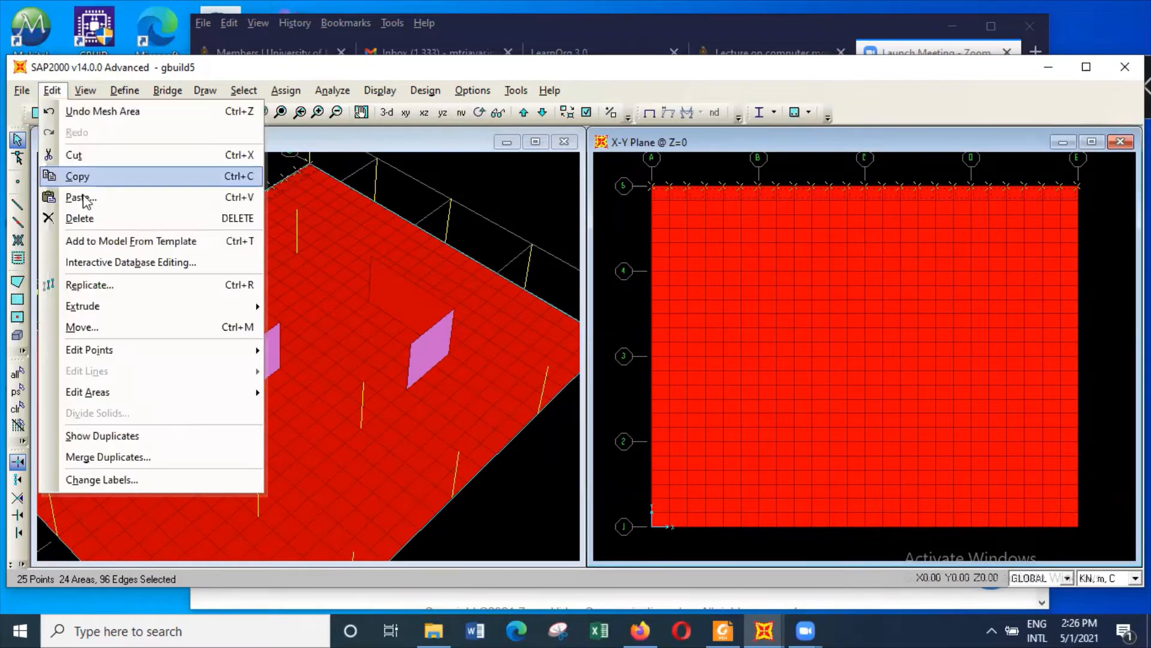
pyautogui.click(107, 291)
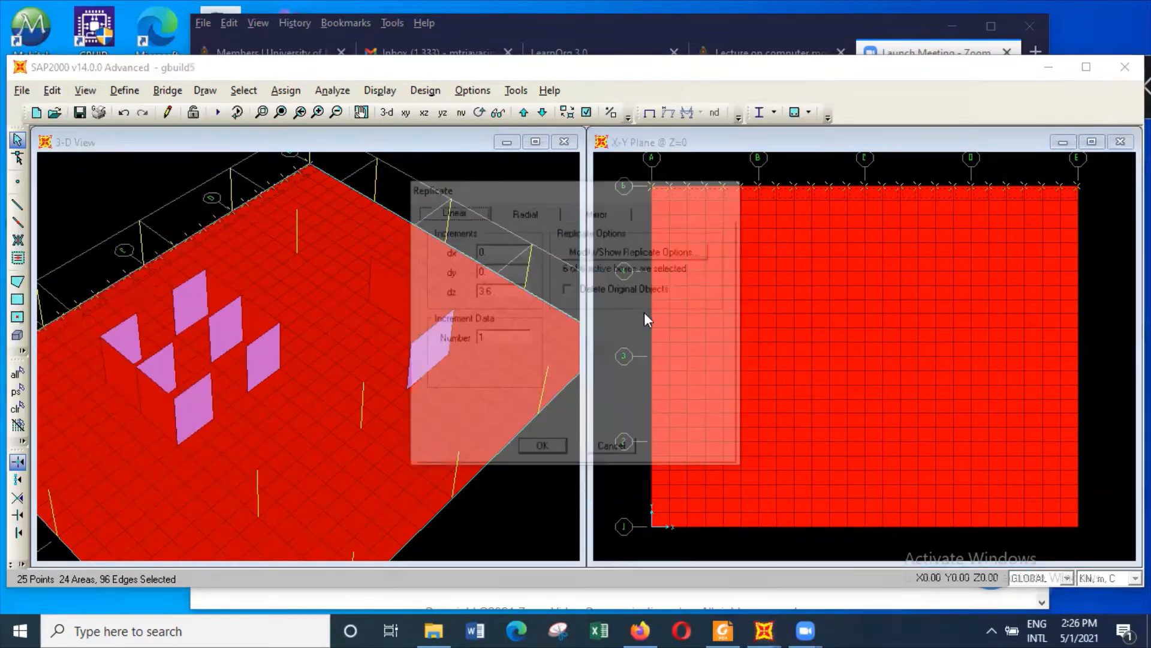
pyautogui.doubleClick(516, 291)
pyautogui.write('0')
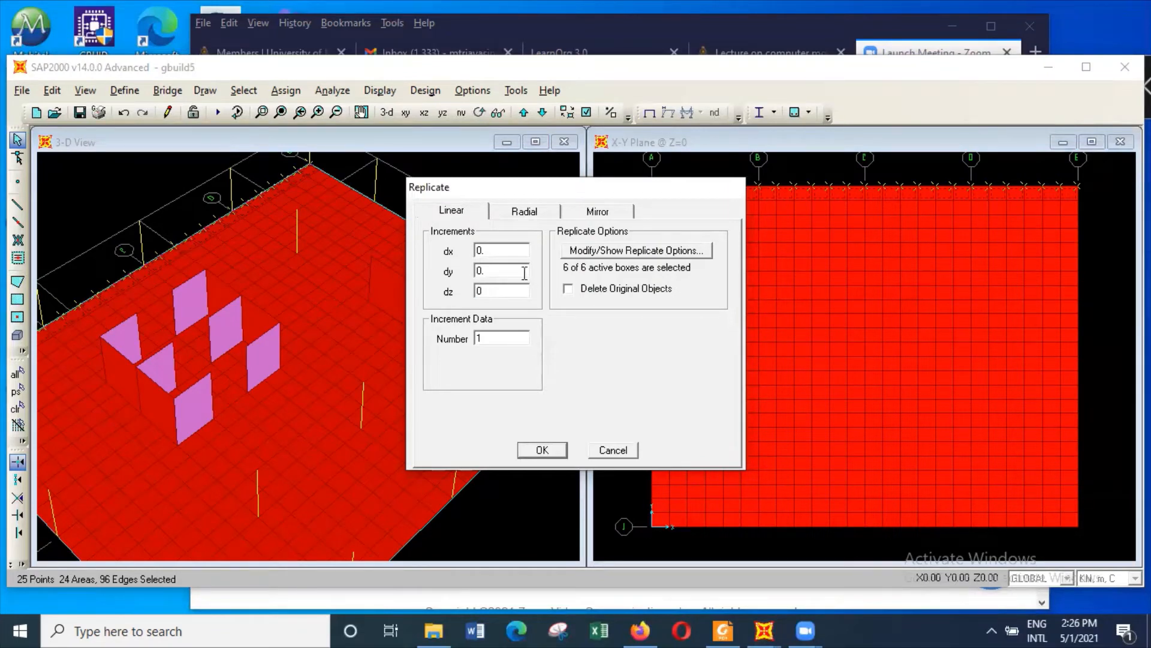
pyautogui.doubleClick(519, 271)
pyautogui.write('1')
pyautogui.click(542, 451)
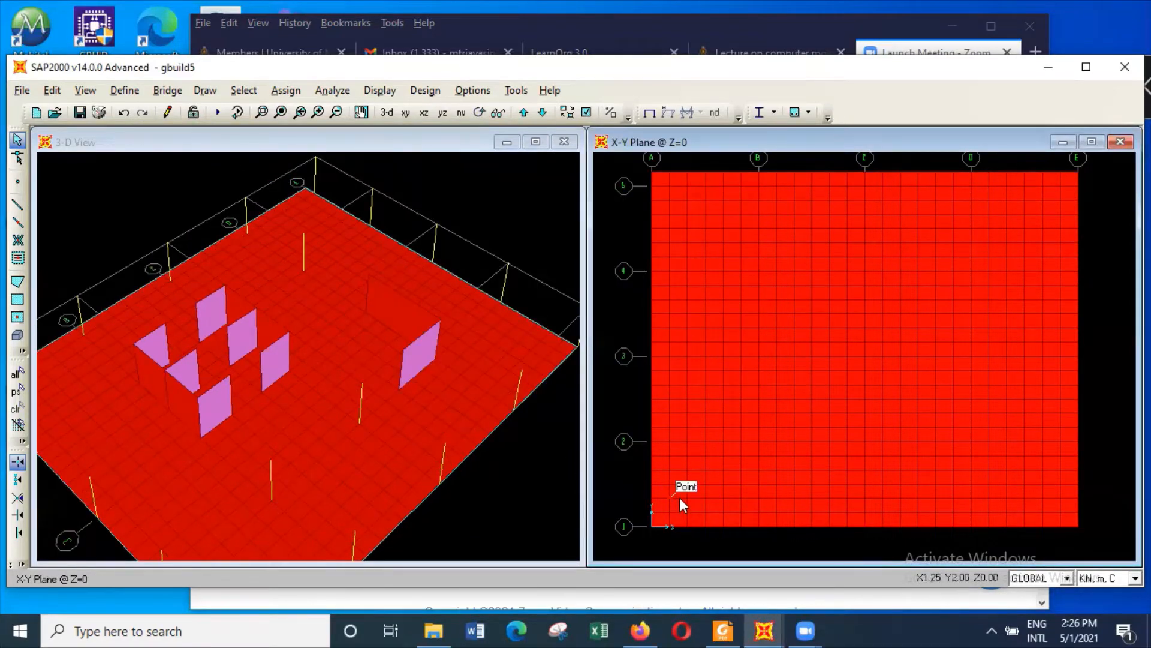
# Step: Replicate the row of raft mesh areas along grid line 1 once, with linear increments dx 0, dy -1 and dz 0
pyautogui.moveTo(639, 520); pyautogui.dragTo(1091, 540)
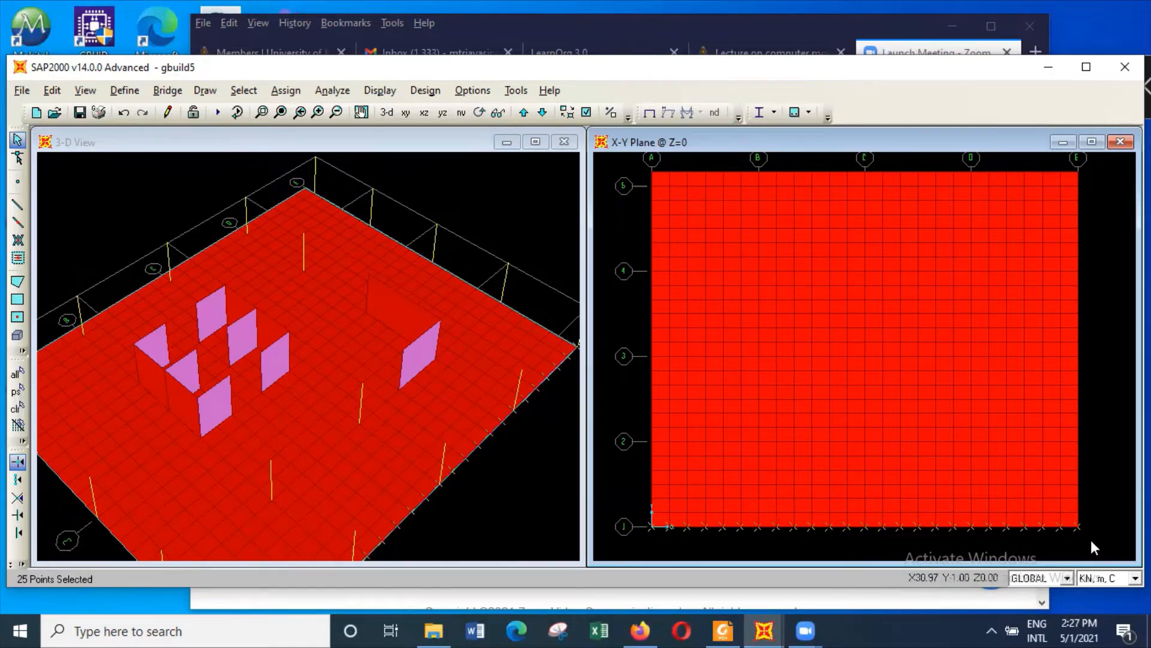
pyautogui.moveTo(699, 533); pyautogui.dragTo(627, 516)
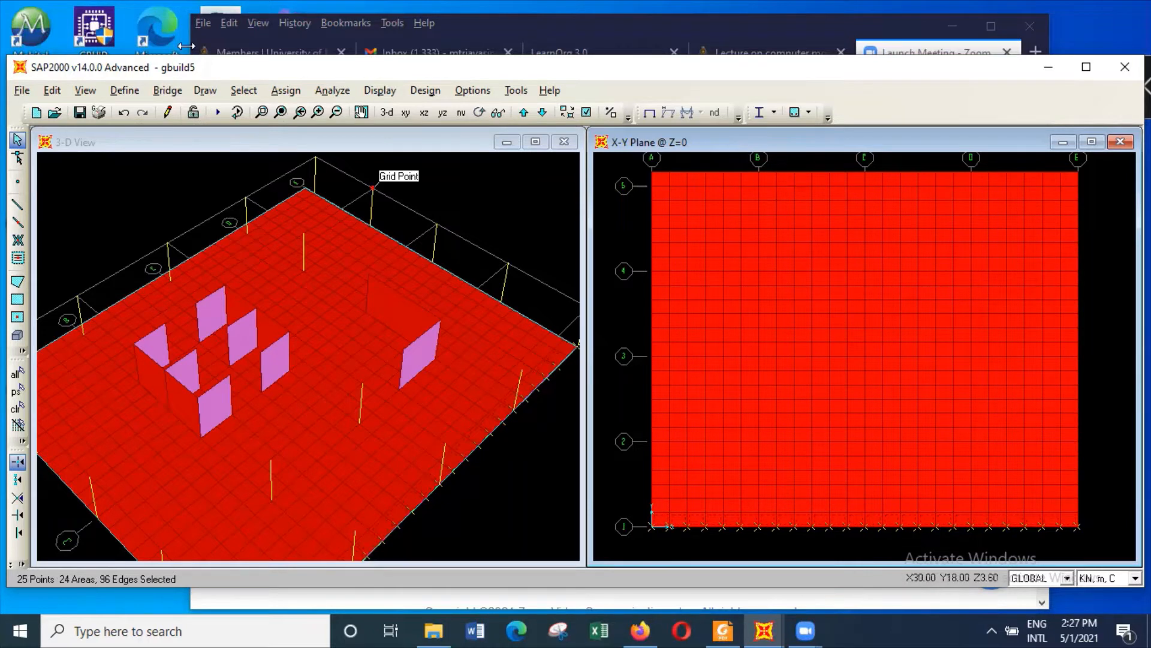
pyautogui.click(53, 91)
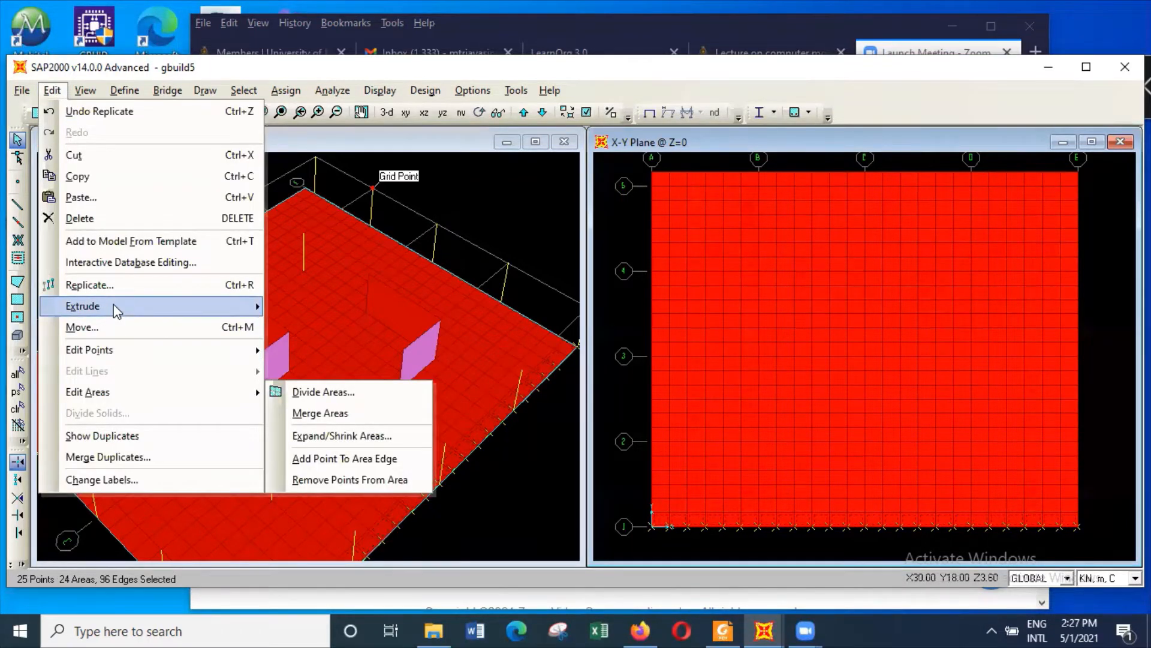
pyautogui.click(122, 285)
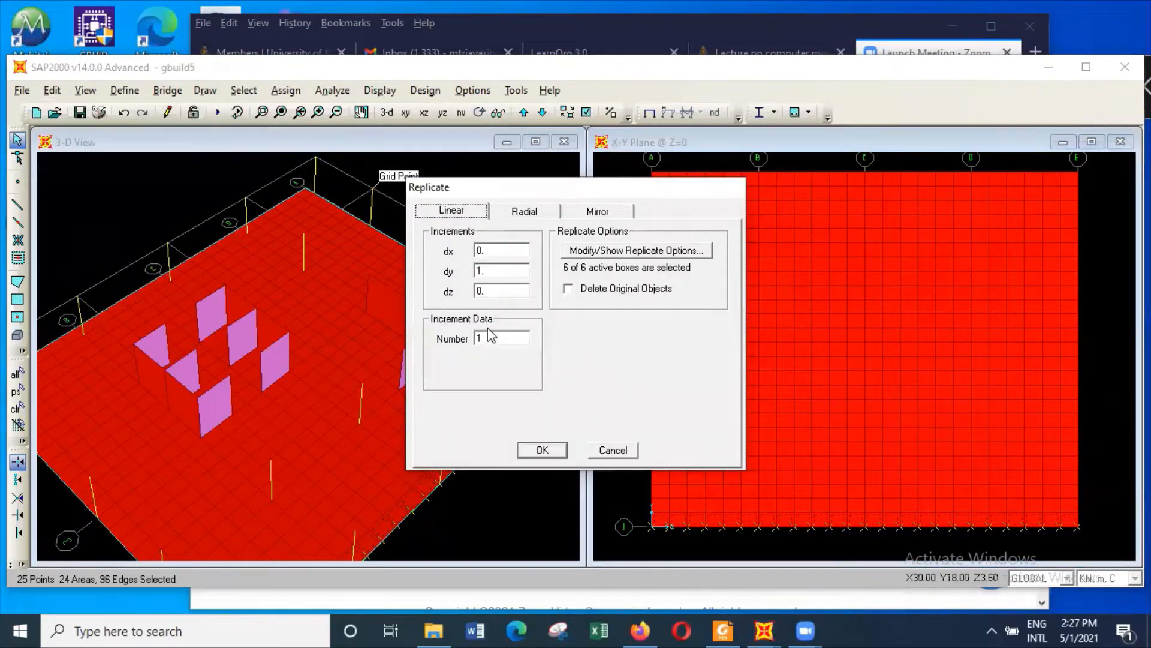
pyautogui.click(479, 269)
pyautogui.write('-')
pyautogui.click(553, 454)
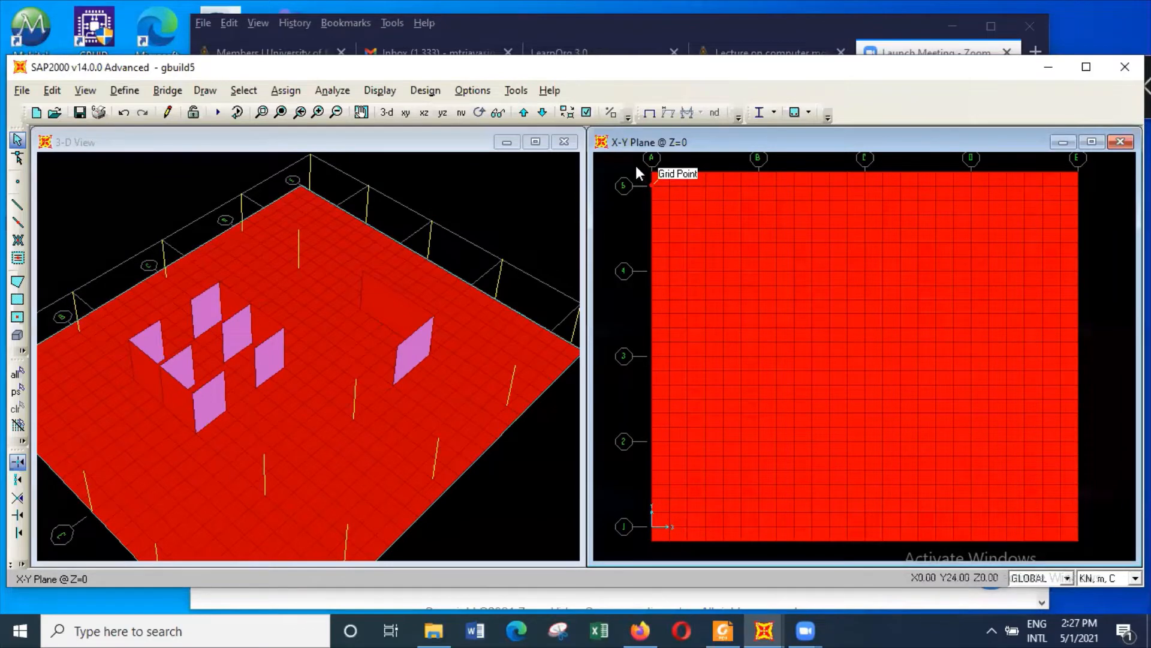
# Step: Replicate the raft edge joints along grid line A once, with linear increments dx -1, dy 0 and dz 0
pyautogui.moveTo(647, 293); pyautogui.dragTo(664, 556)
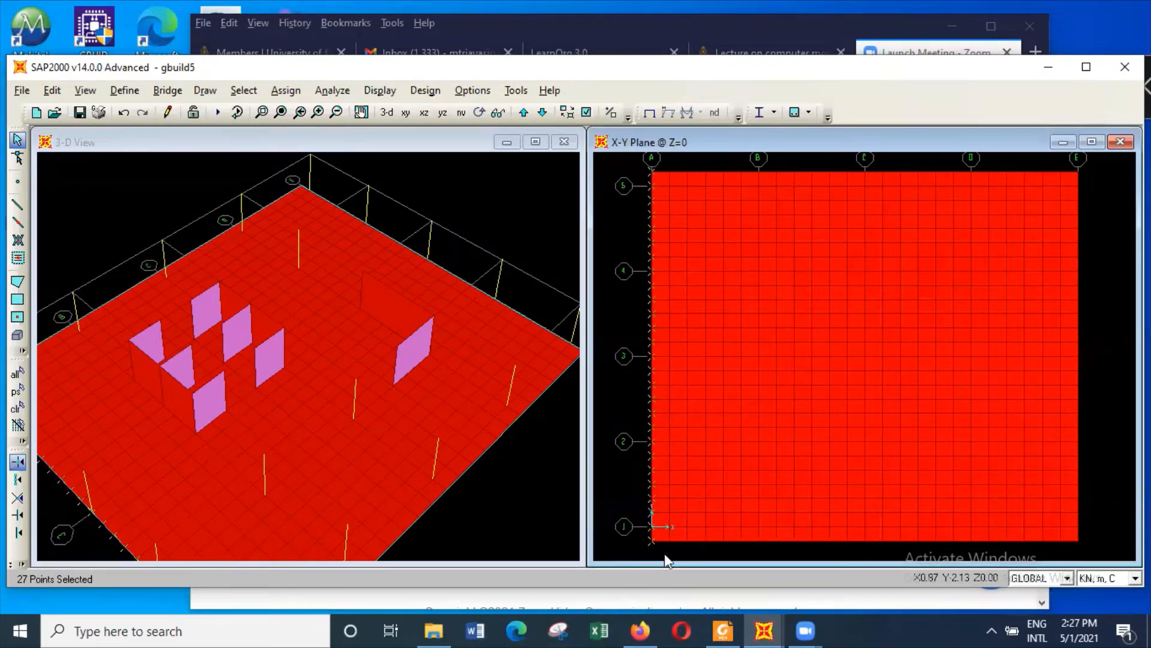
pyautogui.click(52, 90)
pyautogui.click(127, 284)
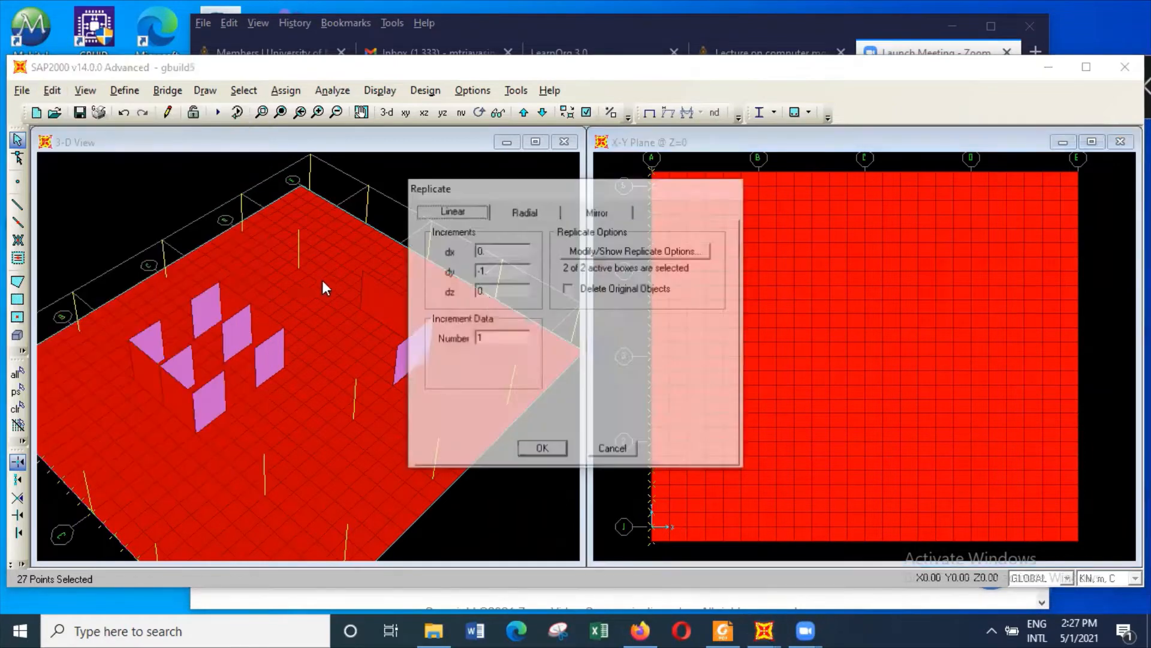
pyautogui.doubleClick(503, 271)
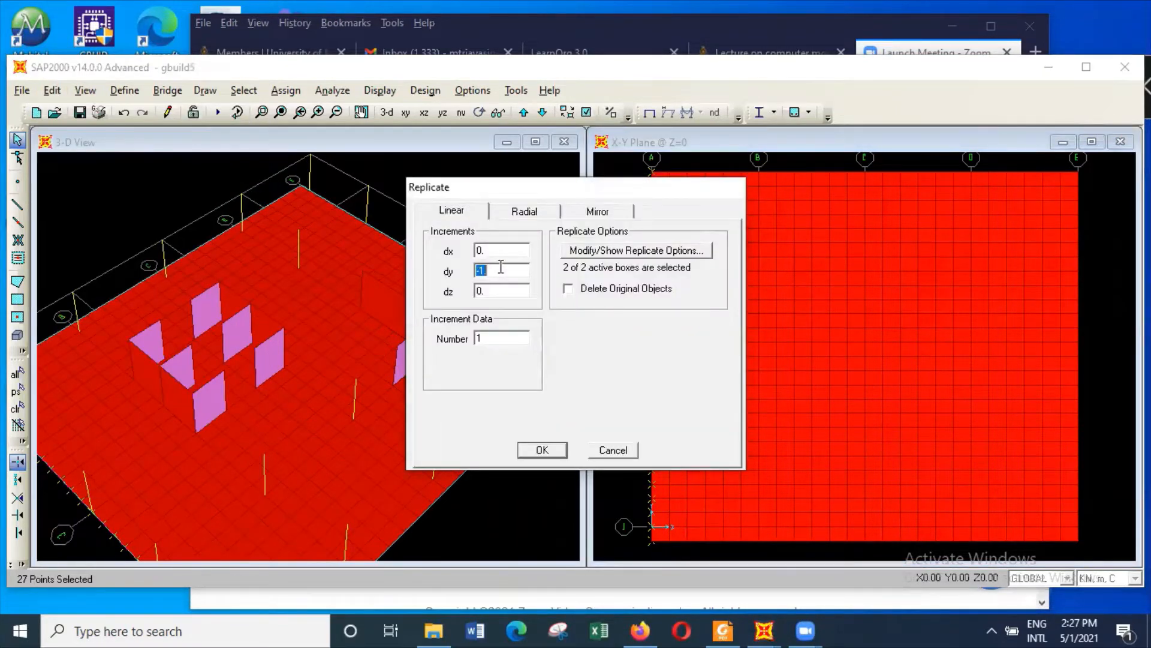
pyautogui.write('0')
pyautogui.doubleClick(505, 251)
pyautogui.write('-1')
pyautogui.click(542, 450)
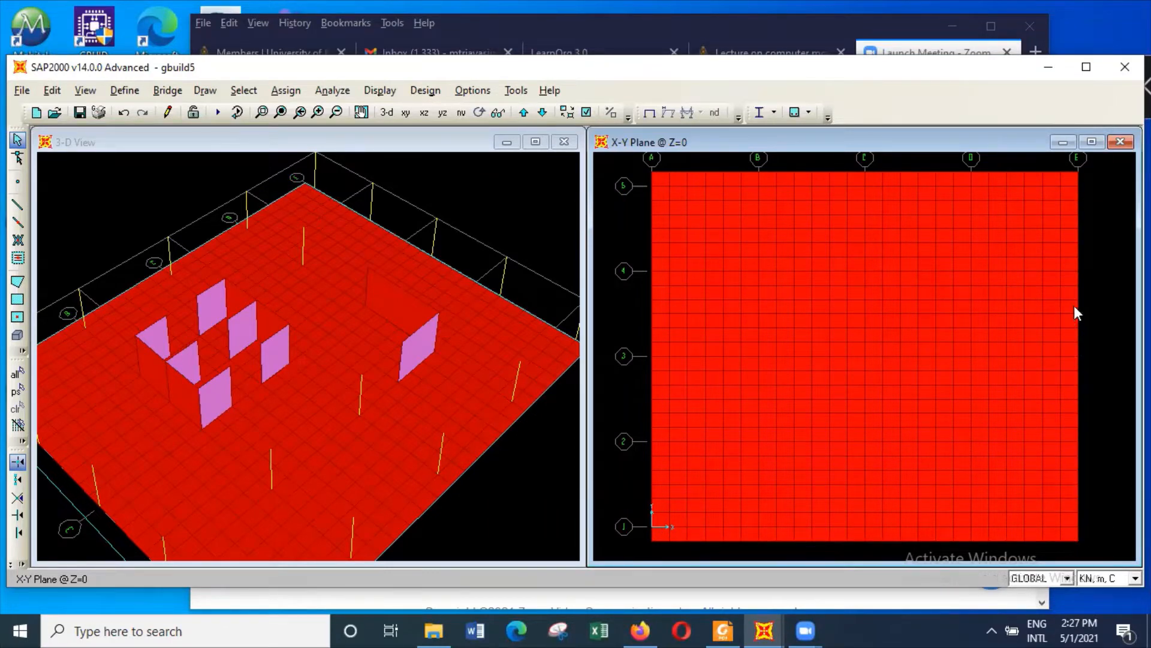
# Step: Replicate the raft mesh areas along grid line E once, with linear increments dx 1, dy 0 and dz 0
pyautogui.moveTo(1098, 547); pyautogui.dragTo(1070, 172)
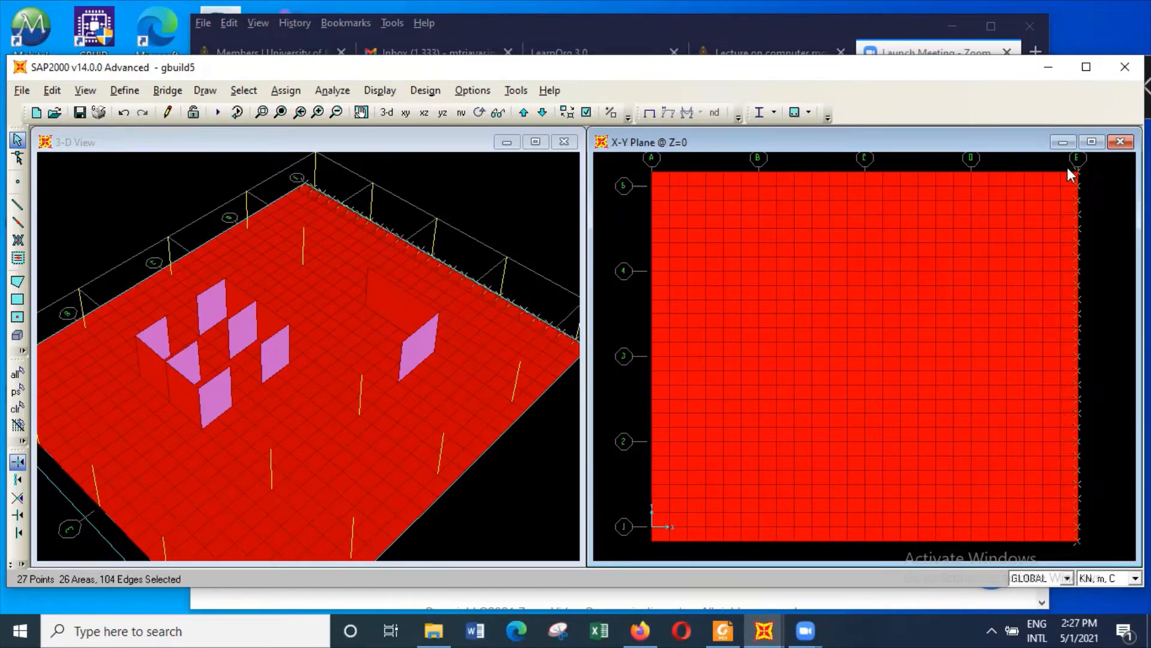
pyautogui.click(59, 91)
pyautogui.click(107, 282)
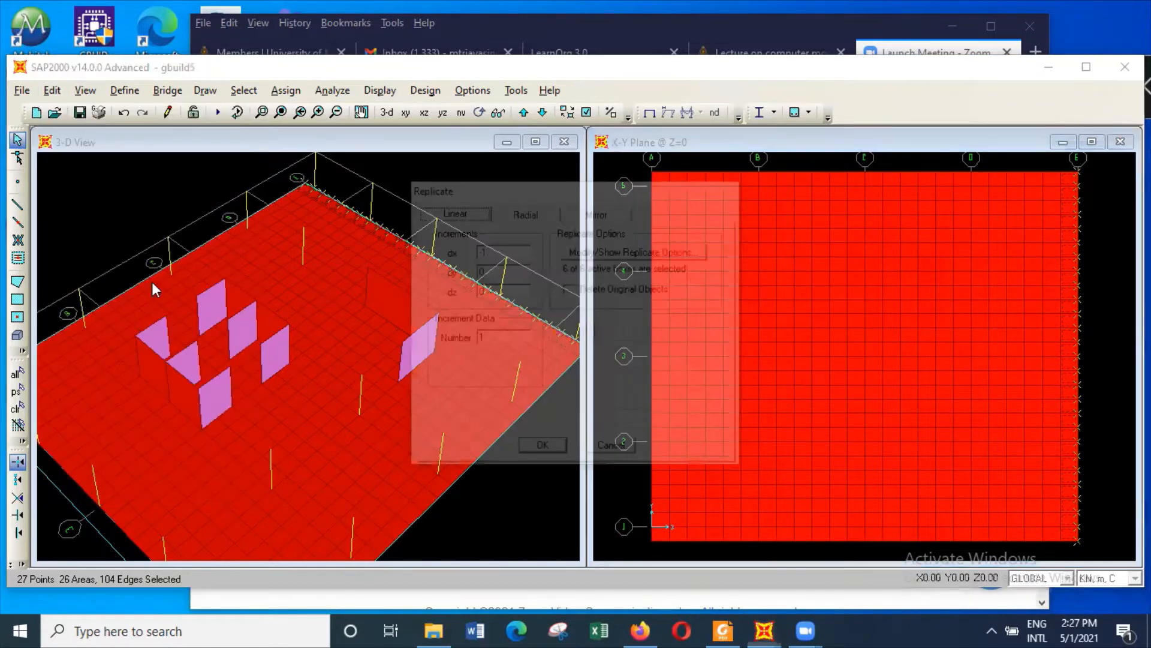
pyautogui.click(479, 248)
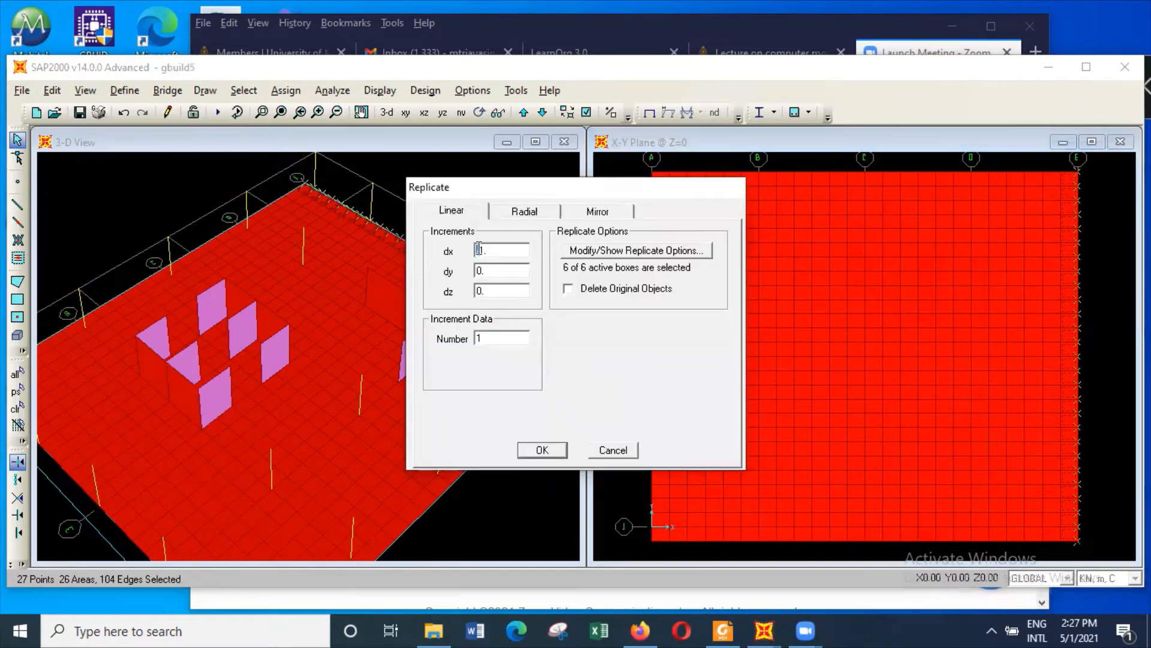
pyautogui.moveTo(480, 250); pyautogui.dragTo(467, 250)
pyautogui.press('Delete')
pyautogui.click(550, 450)
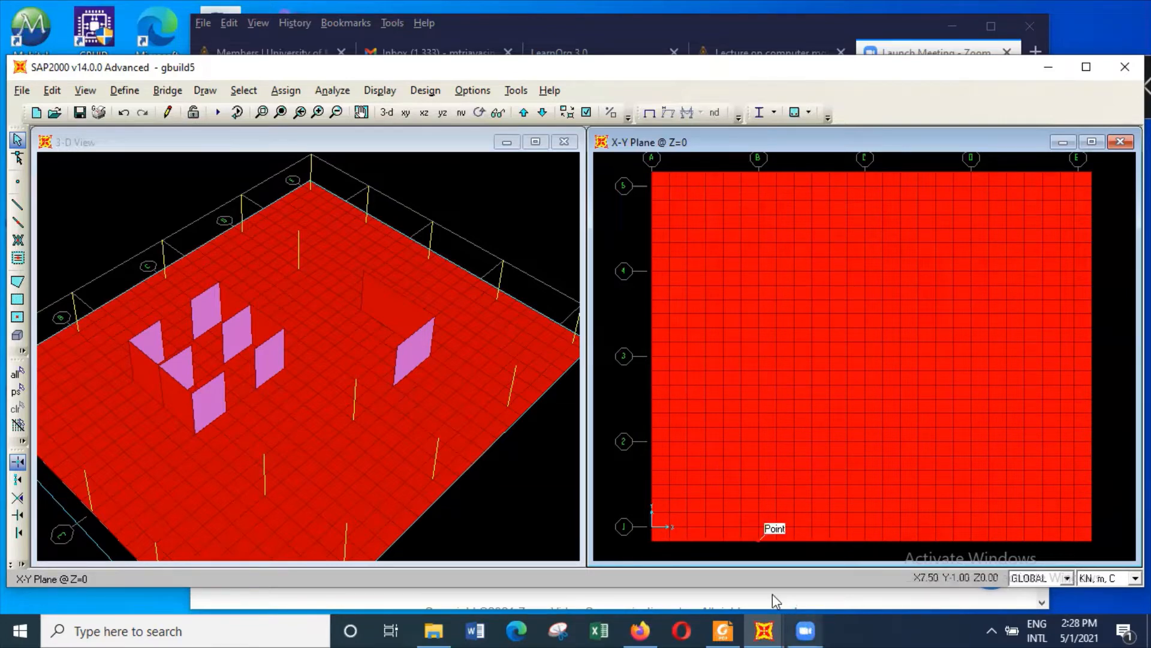
pyautogui.moveTo(764, 629)
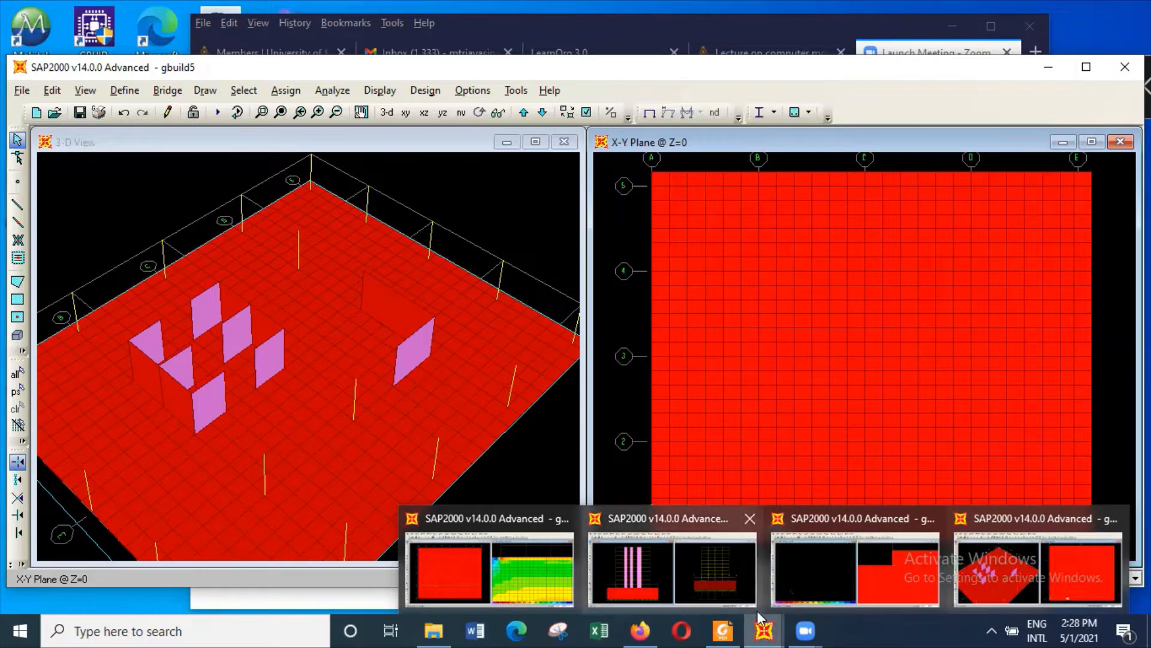
pyautogui.moveTo(557, 629); pyautogui.dragTo(682, 630)
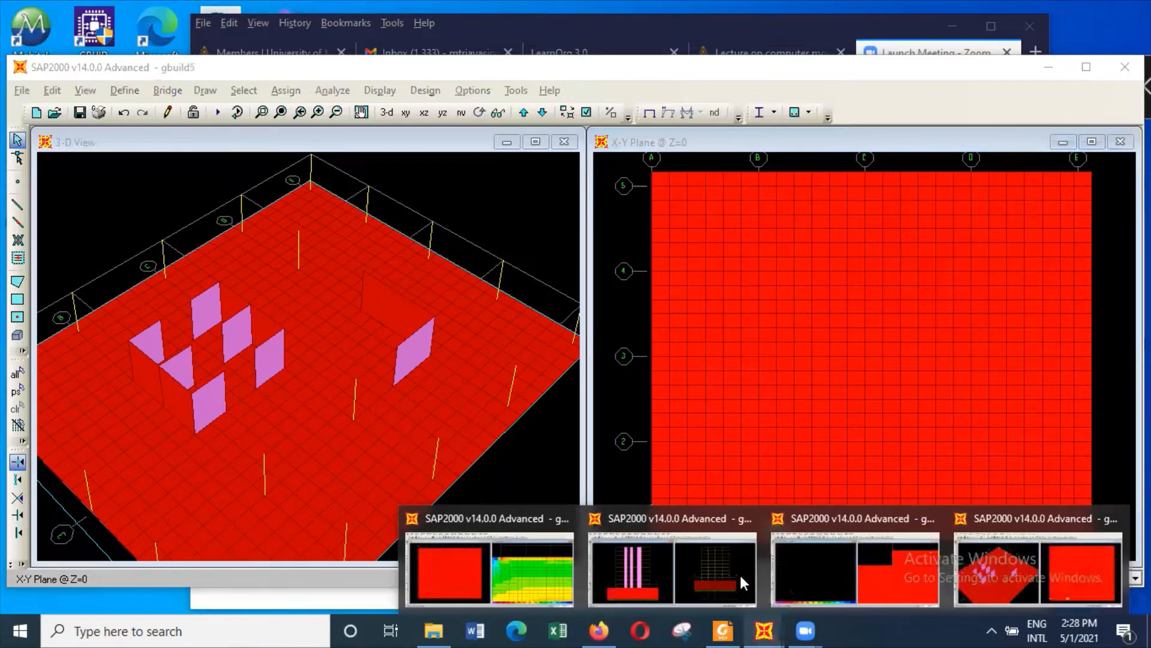
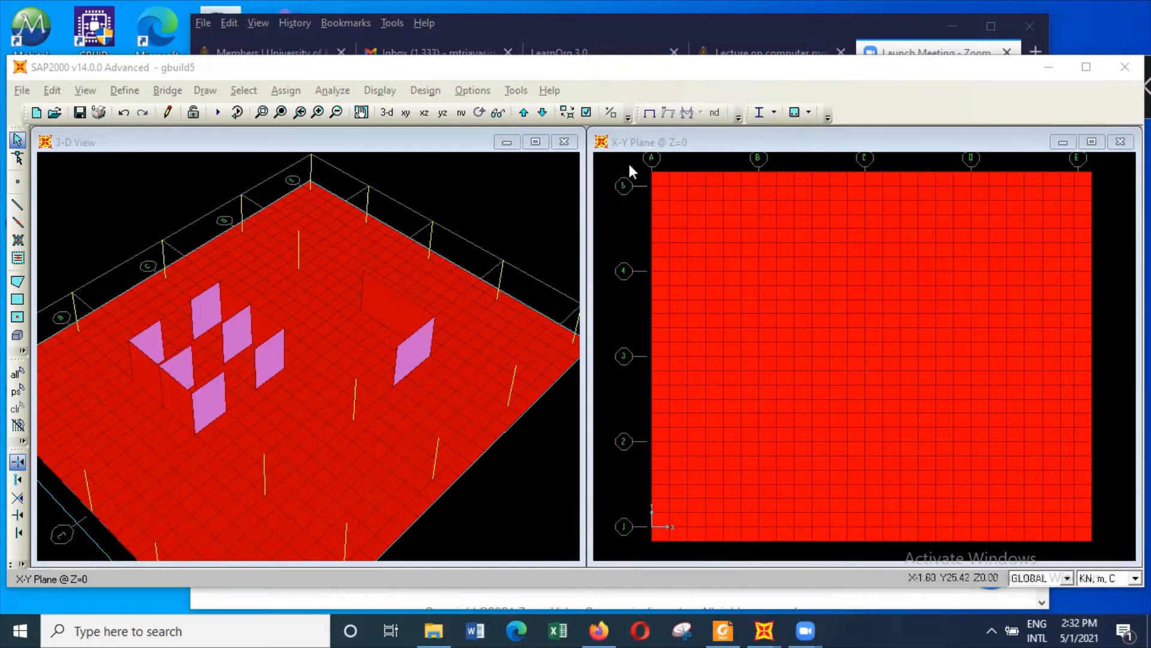
# Step: Assign springs to all joints in the raft plane, using the GLOBAL coordinate system and a Translation Global Z stiffness of 15000
pyautogui.moveTo(632, 162); pyautogui.dragTo(1118, 549)
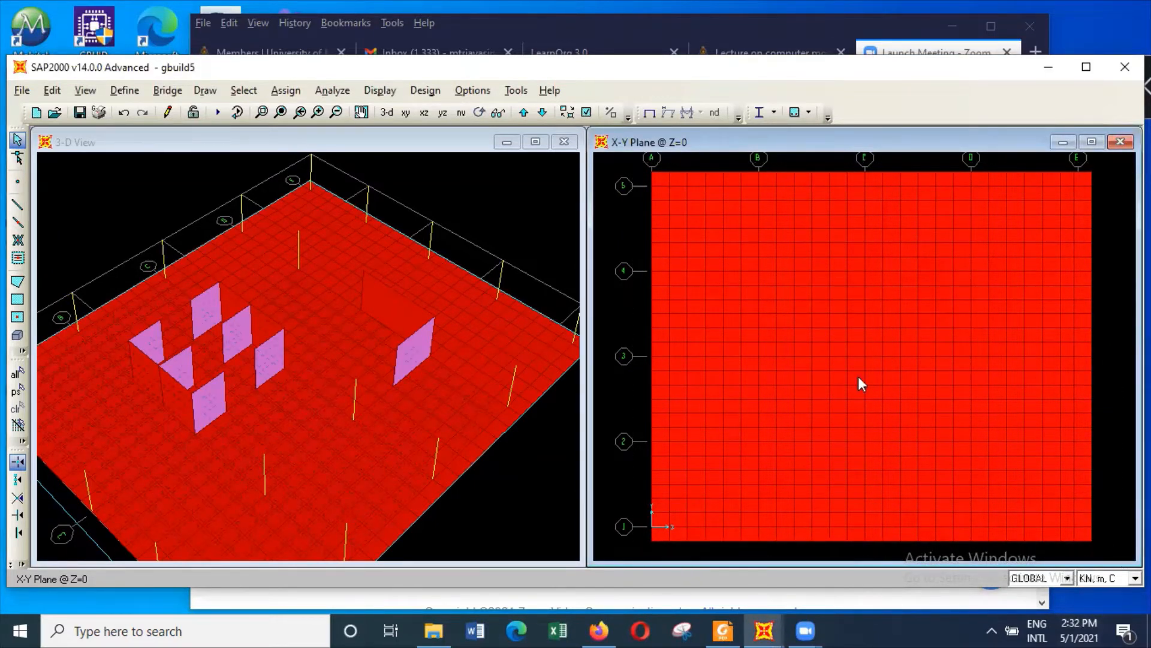
pyautogui.click(287, 90)
pyautogui.moveTo(299, 110)
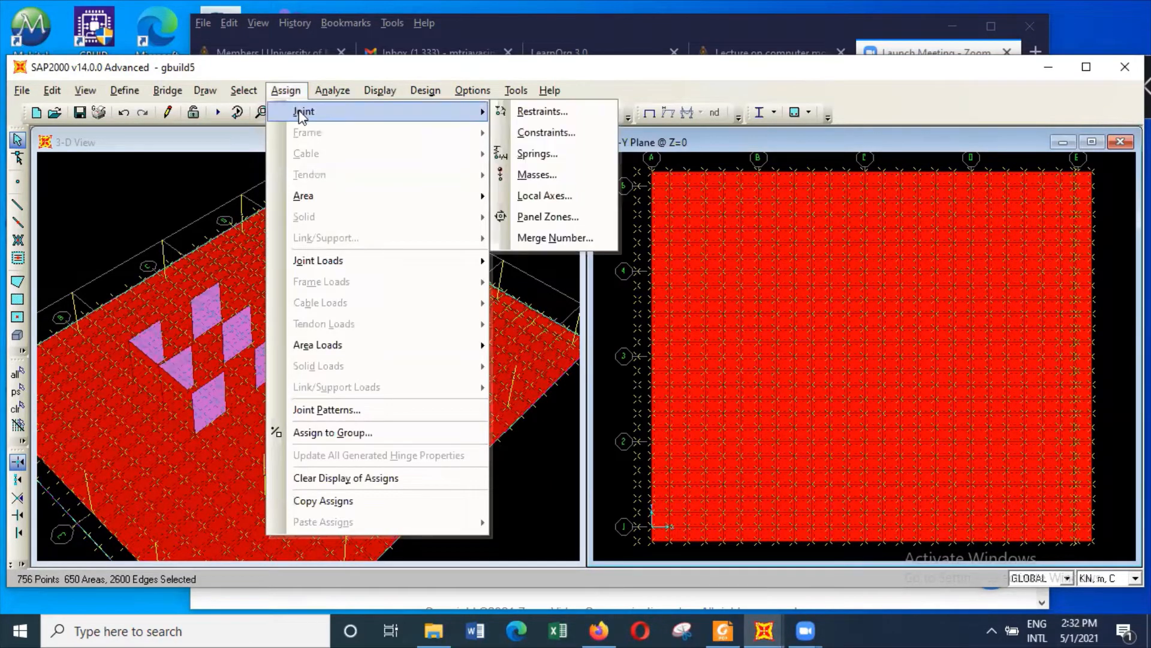
pyautogui.click(576, 152)
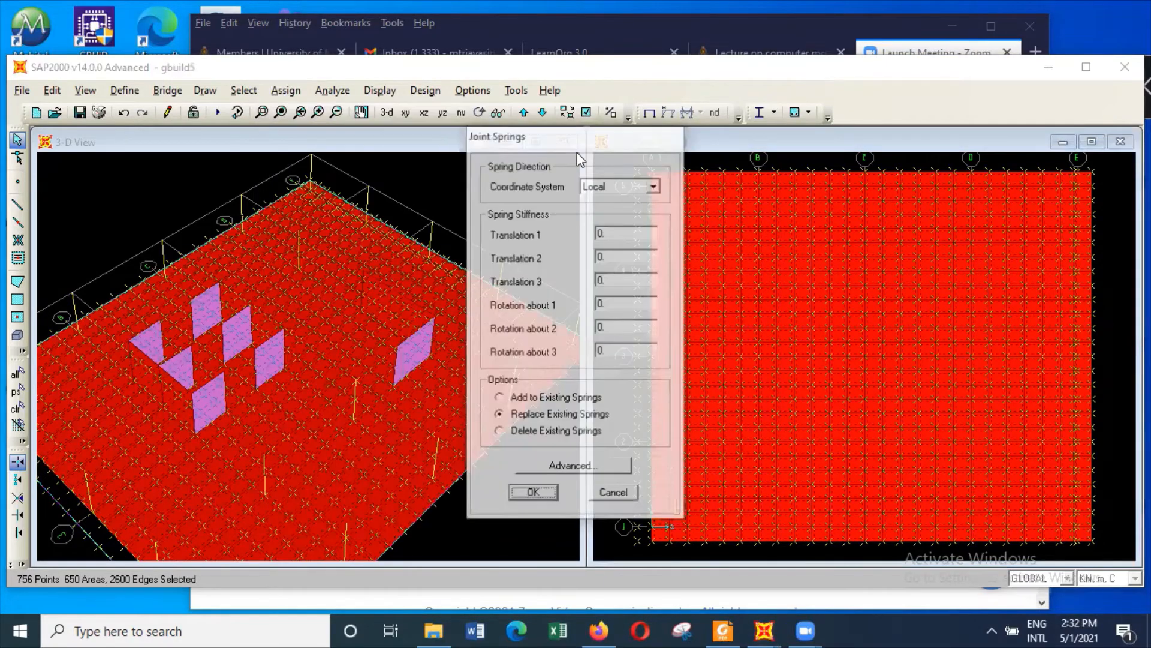
pyautogui.click(654, 186)
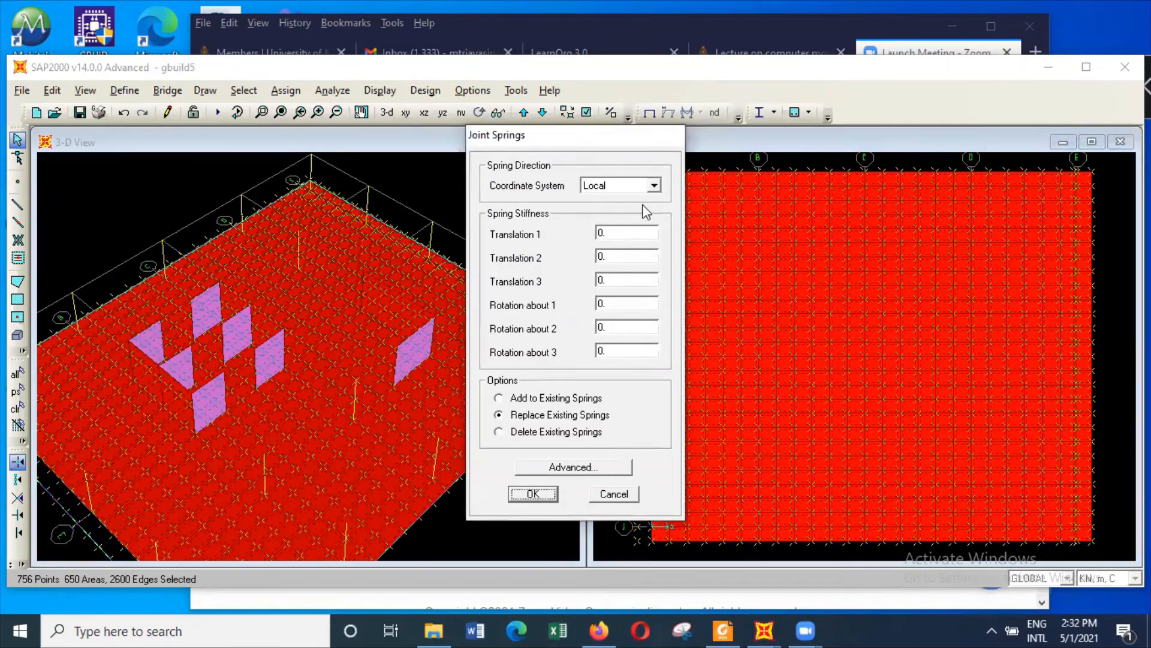
pyautogui.click(643, 212)
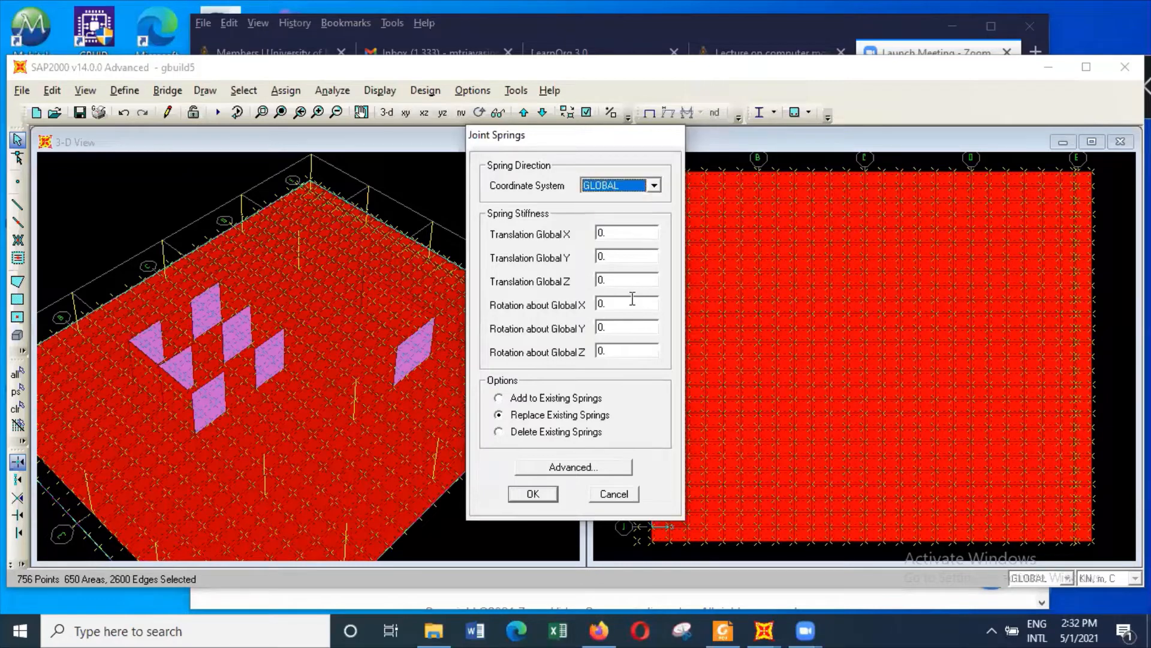
pyautogui.doubleClick(634, 279)
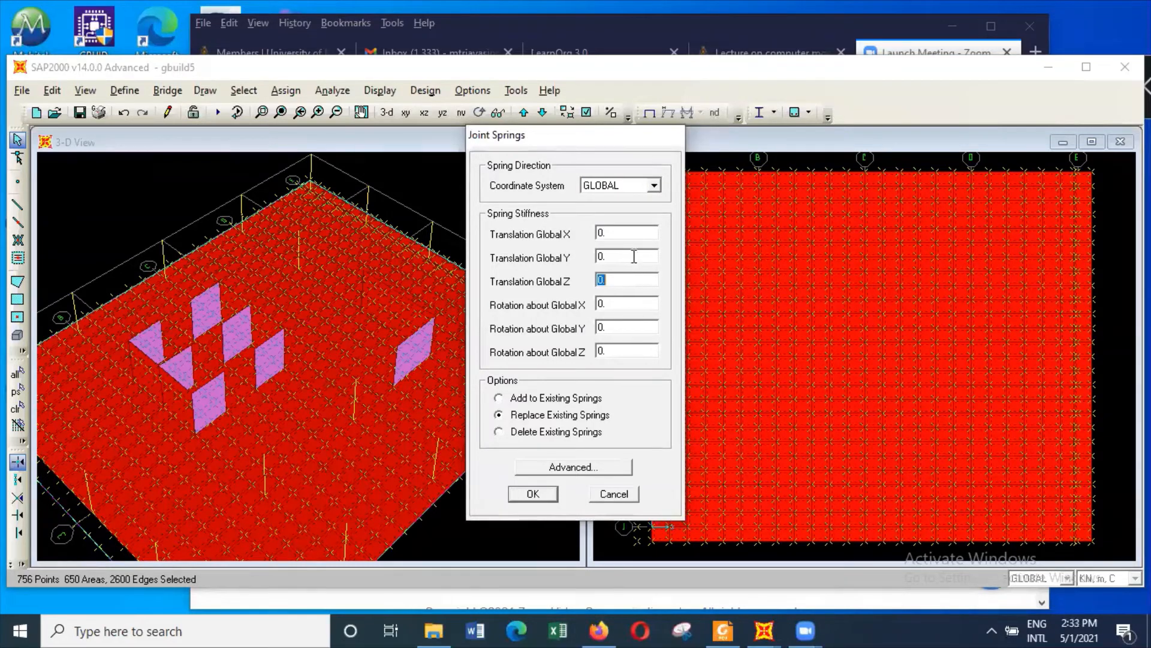
pyautogui.write('15000')
pyautogui.click(544, 494)
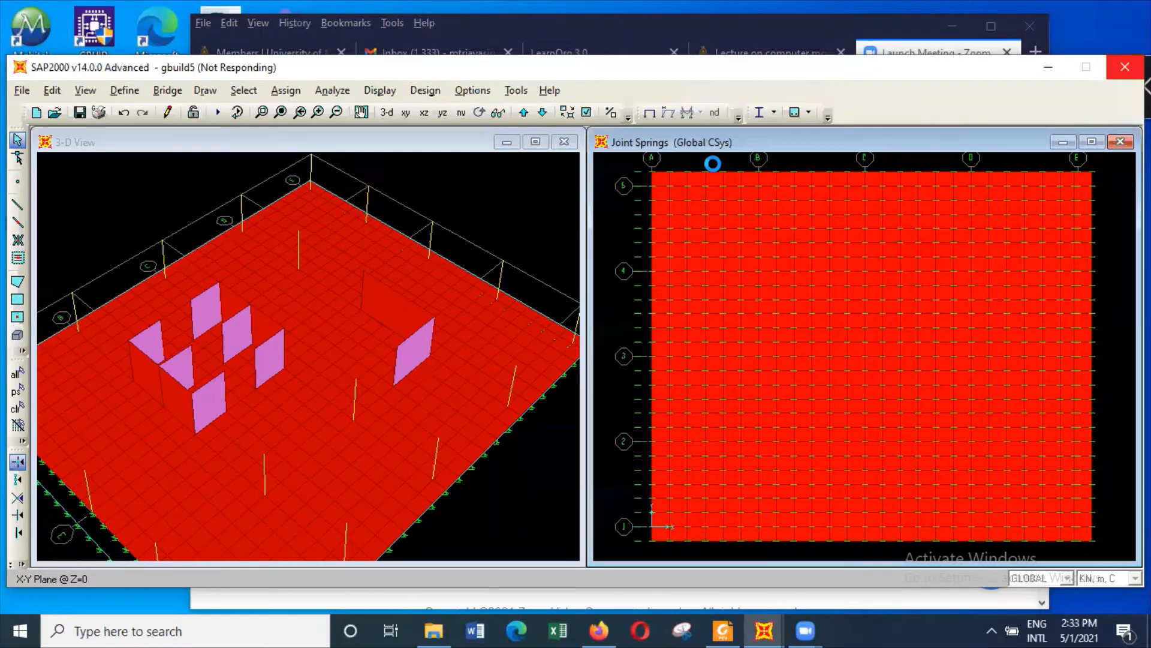
# Step: Assign free joint restraints, with no translations or rotations fixed, to the column of joints 1 m outside grid line A
pyautogui.click(281, 112)
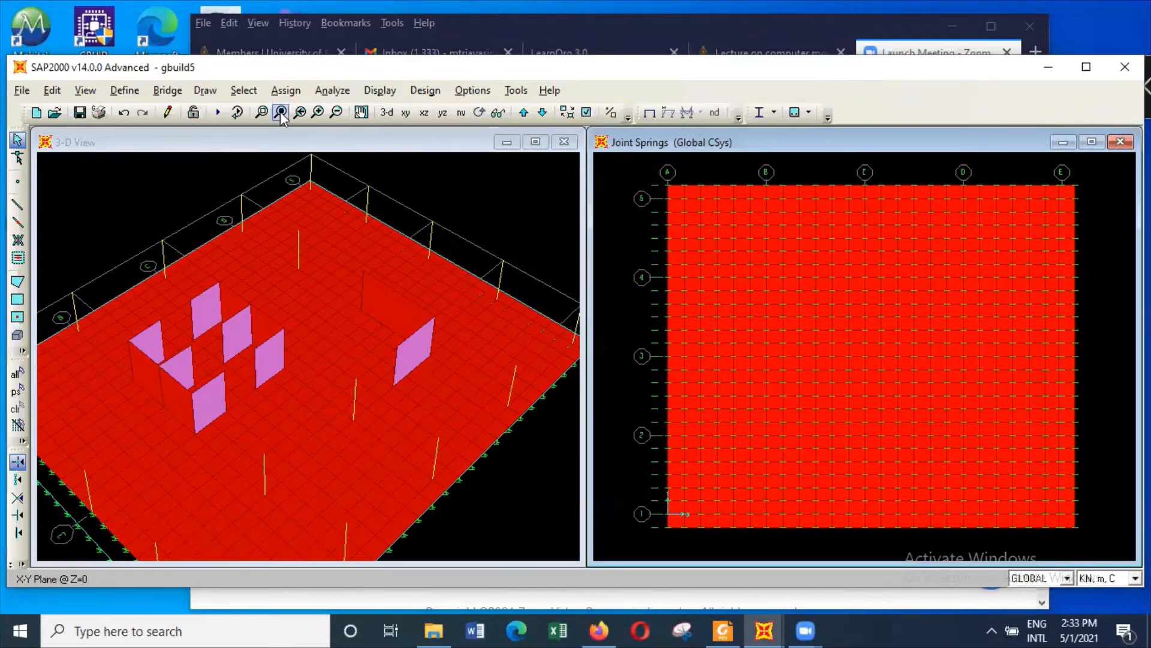
pyautogui.click(368, 145)
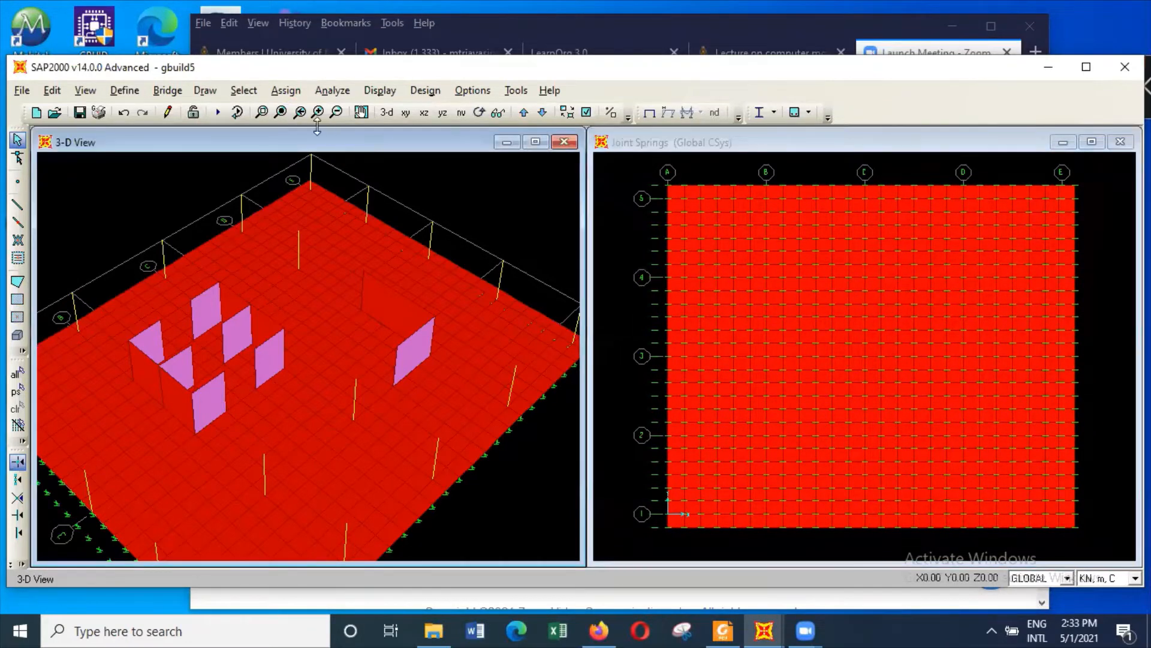
pyautogui.click(280, 112)
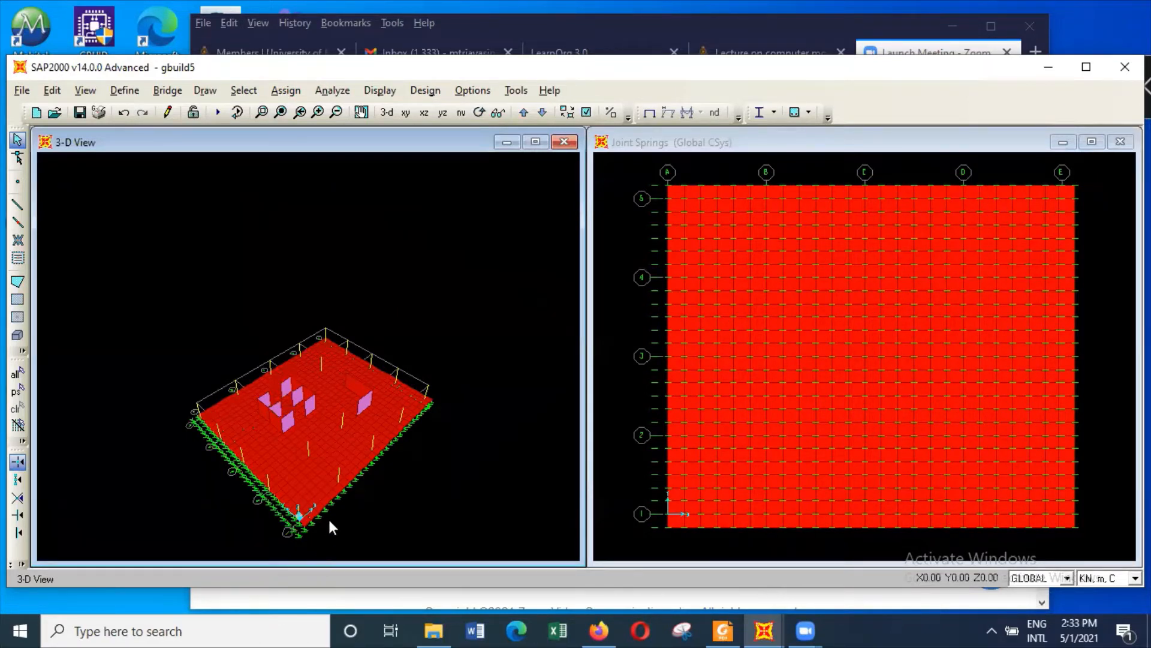
pyautogui.moveTo(631, 172); pyautogui.dragTo(664, 545)
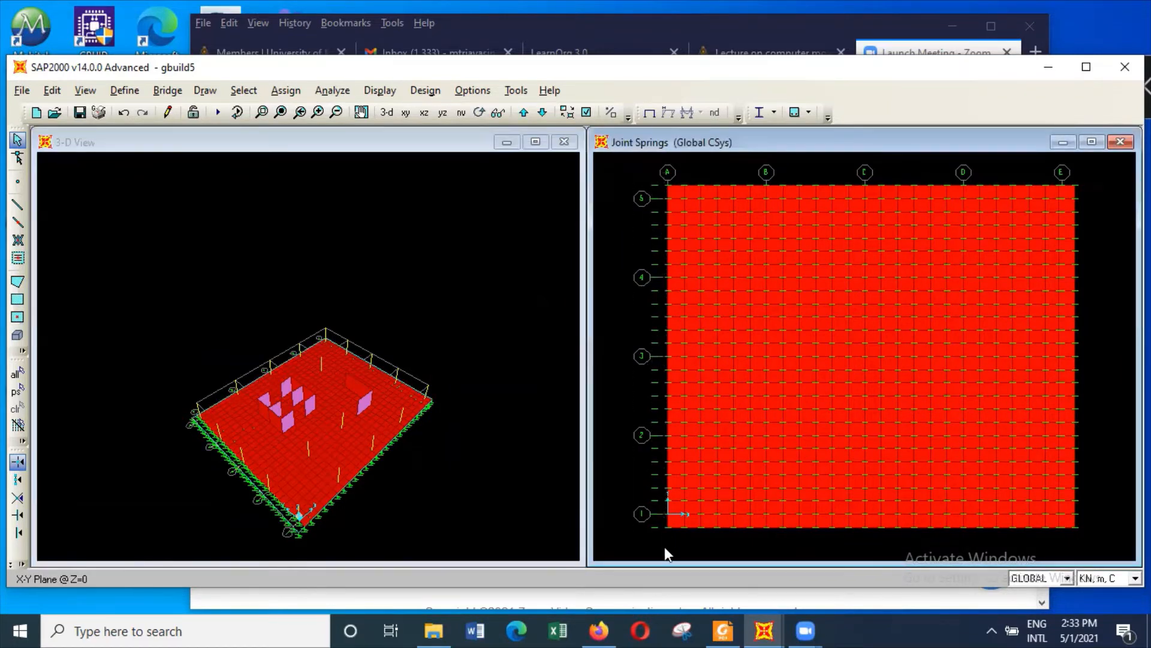
pyautogui.click(296, 93)
pyautogui.moveTo(303, 111)
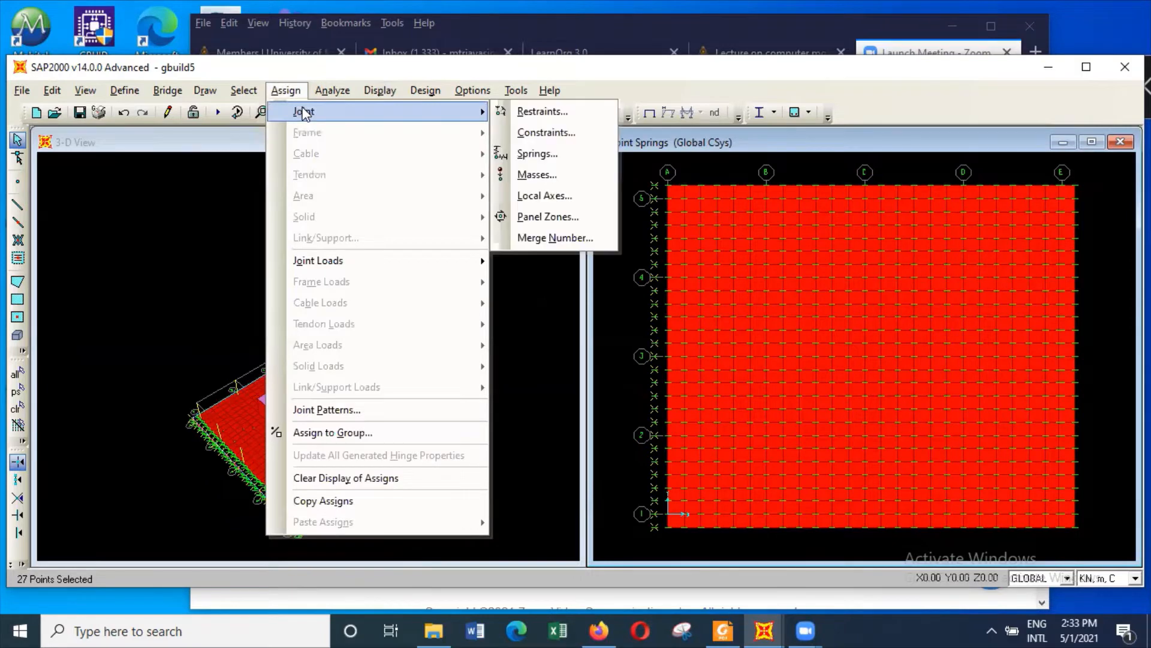
pyautogui.click(561, 112)
pyautogui.click(610, 369)
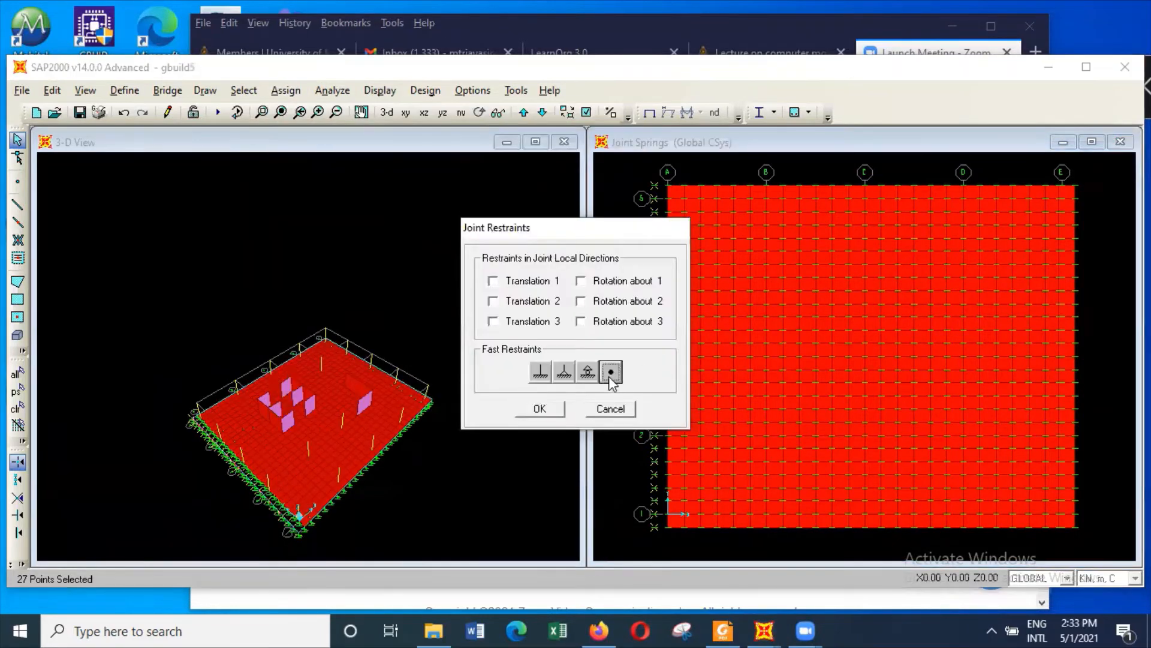
pyautogui.click(540, 406)
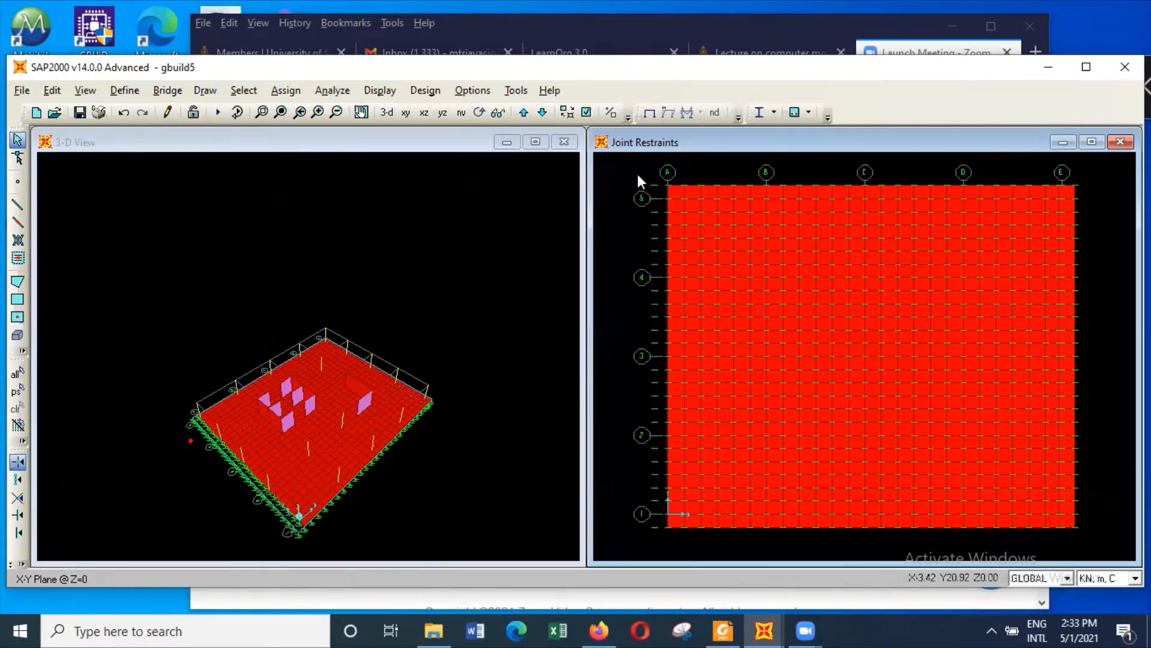
# Step: Select the column of joints 1 m outside grid line A again
pyautogui.moveTo(636, 171); pyautogui.dragTo(663, 539)
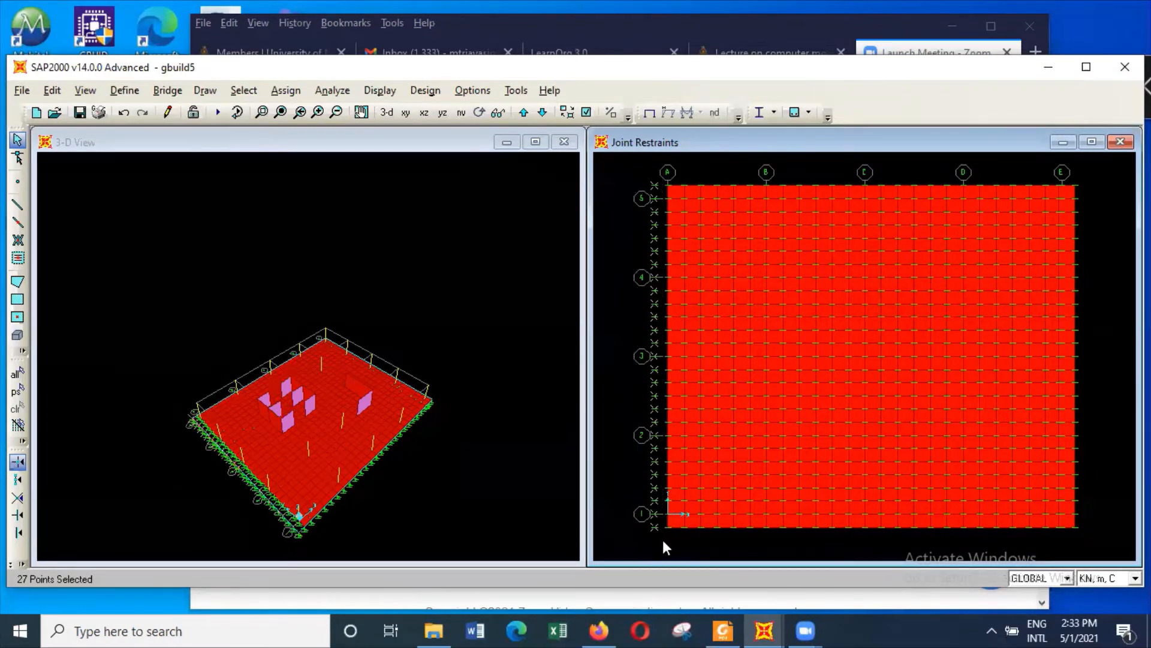
# Step: Set the Translation Global Z spring stiffness to 0 for the selected joints along the grid A edge, replacing their existing springs
pyautogui.click(285, 93)
pyautogui.moveTo(341, 111)
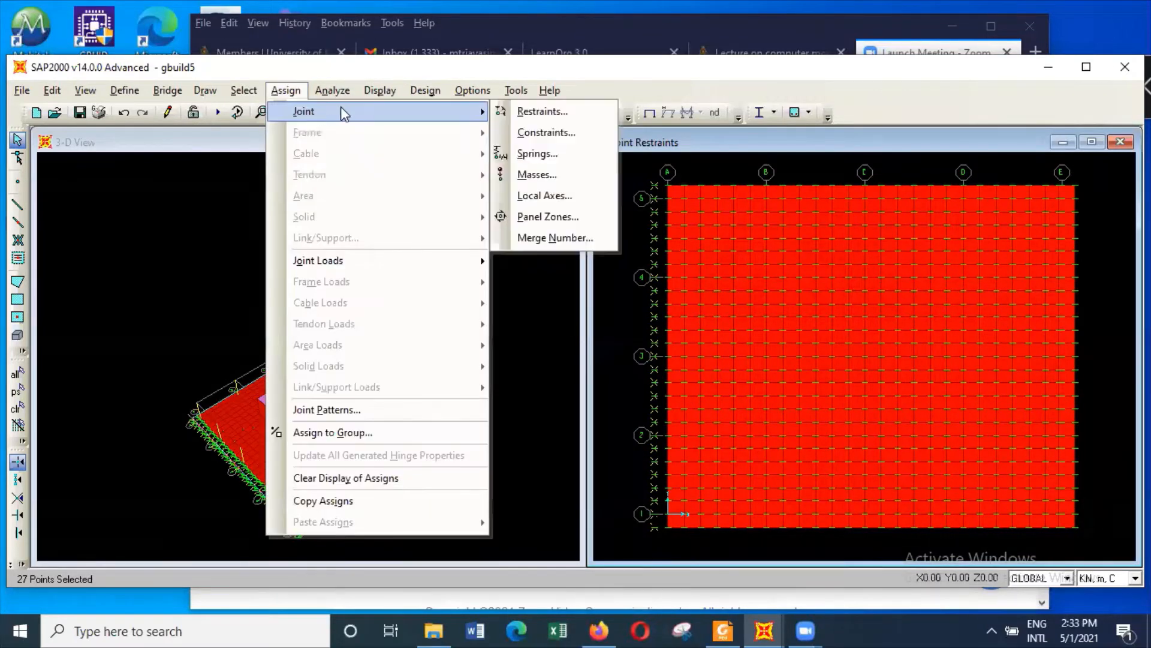
pyautogui.click(556, 156)
pyautogui.doubleClick(638, 279)
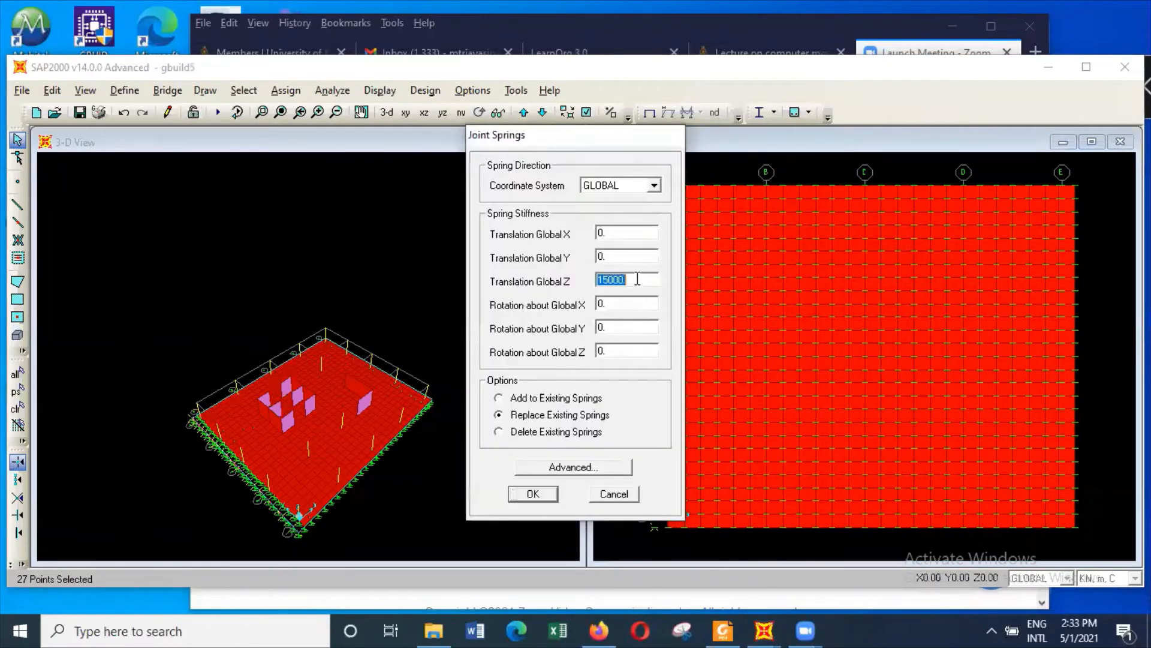
pyautogui.write('0')
pyautogui.click(552, 492)
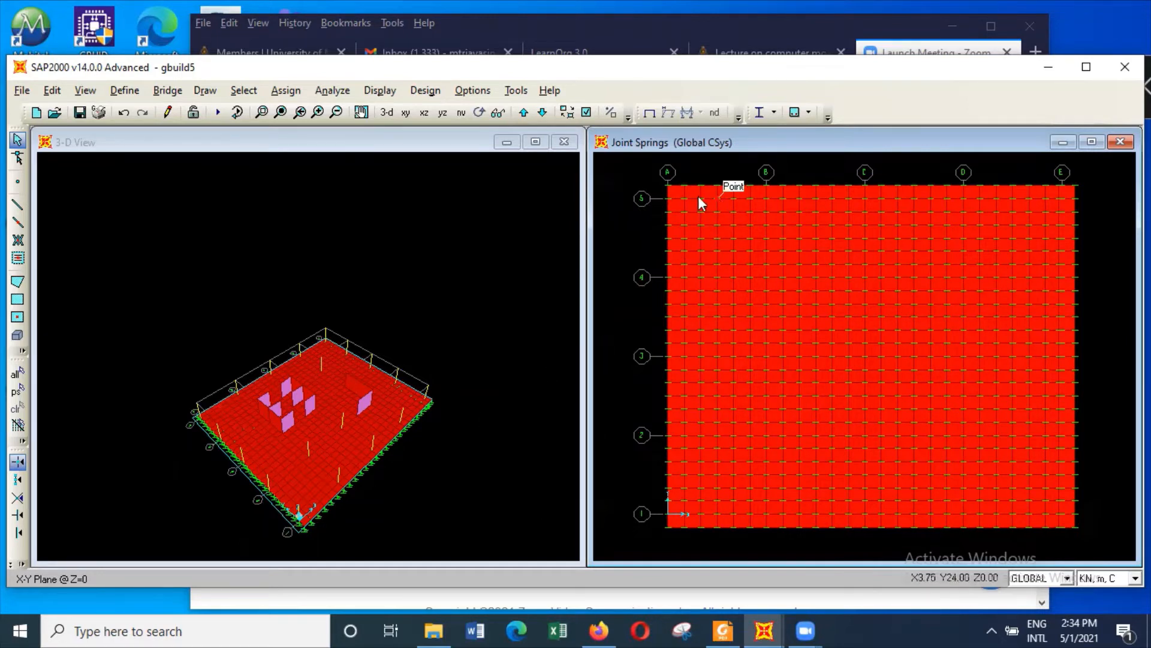
# Step: Restrain the slab corner joint on grid A beyond grid 1 in Translation 1 and Translation 2
pyautogui.click(668, 529)
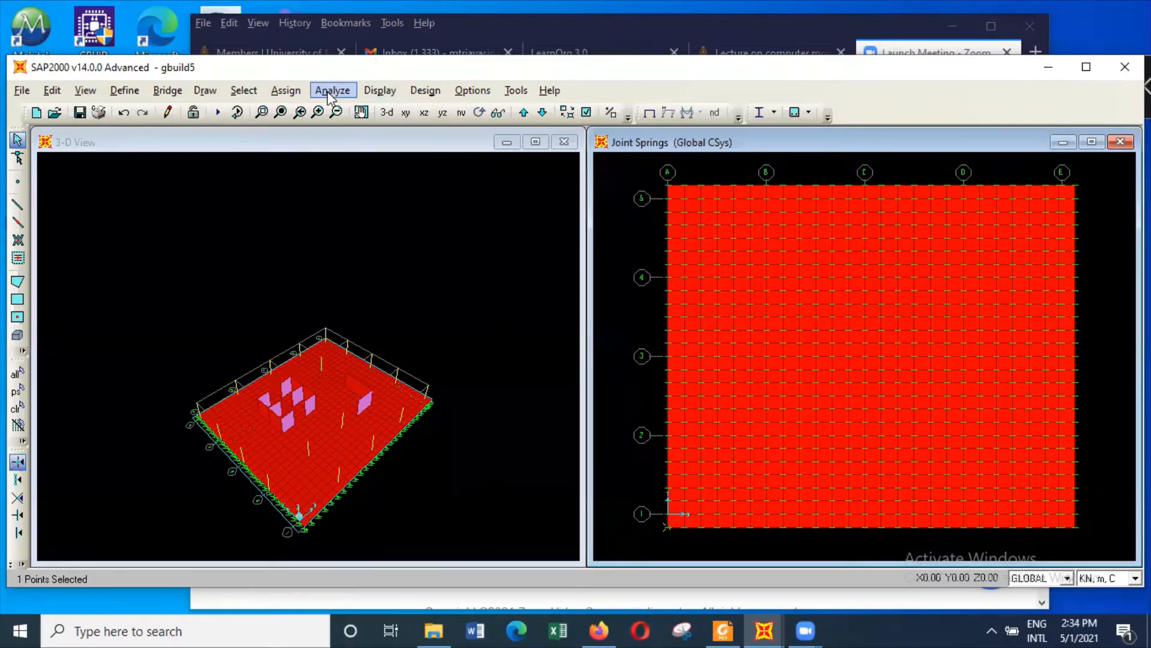
pyautogui.click(286, 90)
pyautogui.moveTo(307, 110)
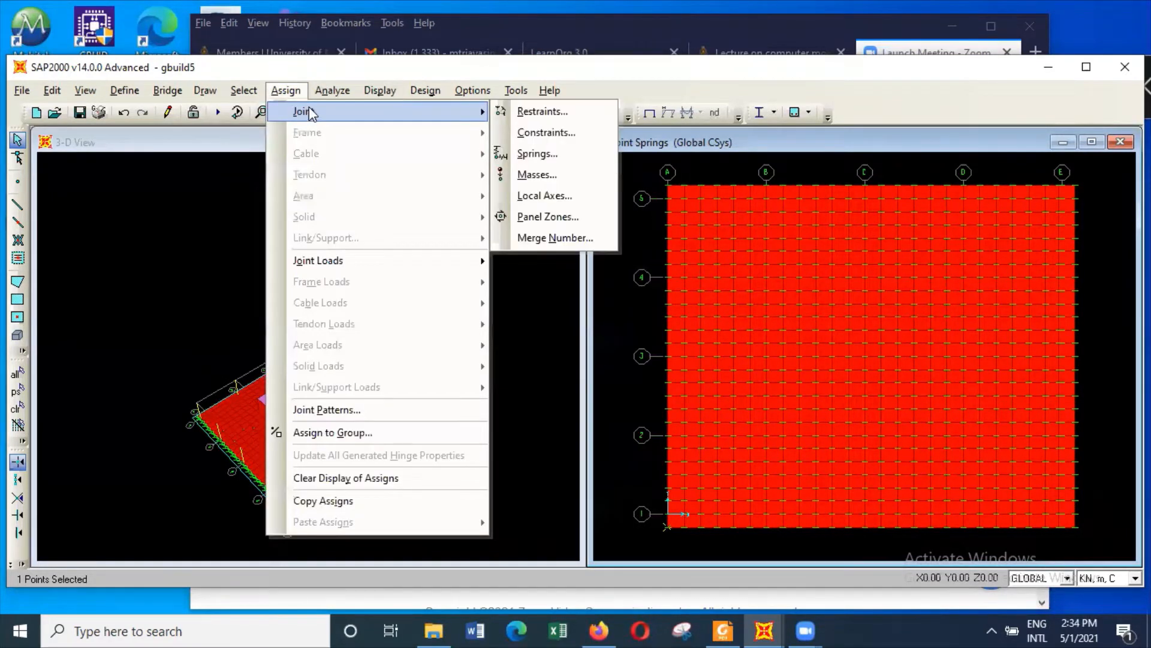
pyautogui.click(558, 113)
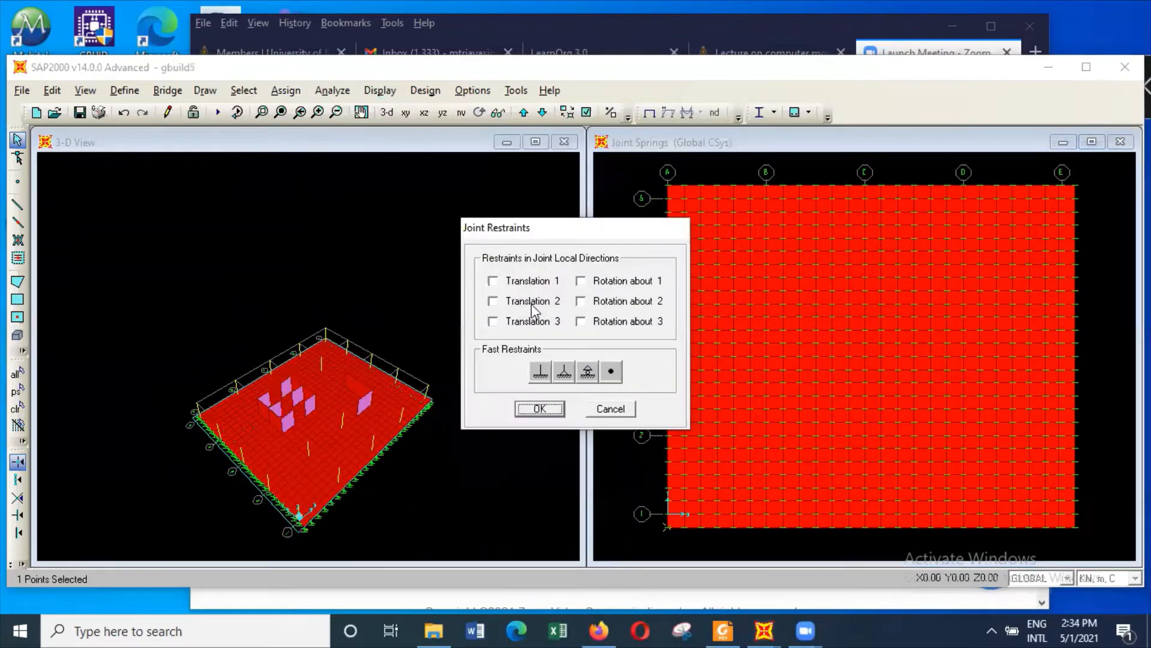
pyautogui.click(532, 282)
pyautogui.click(532, 303)
pyautogui.click(548, 410)
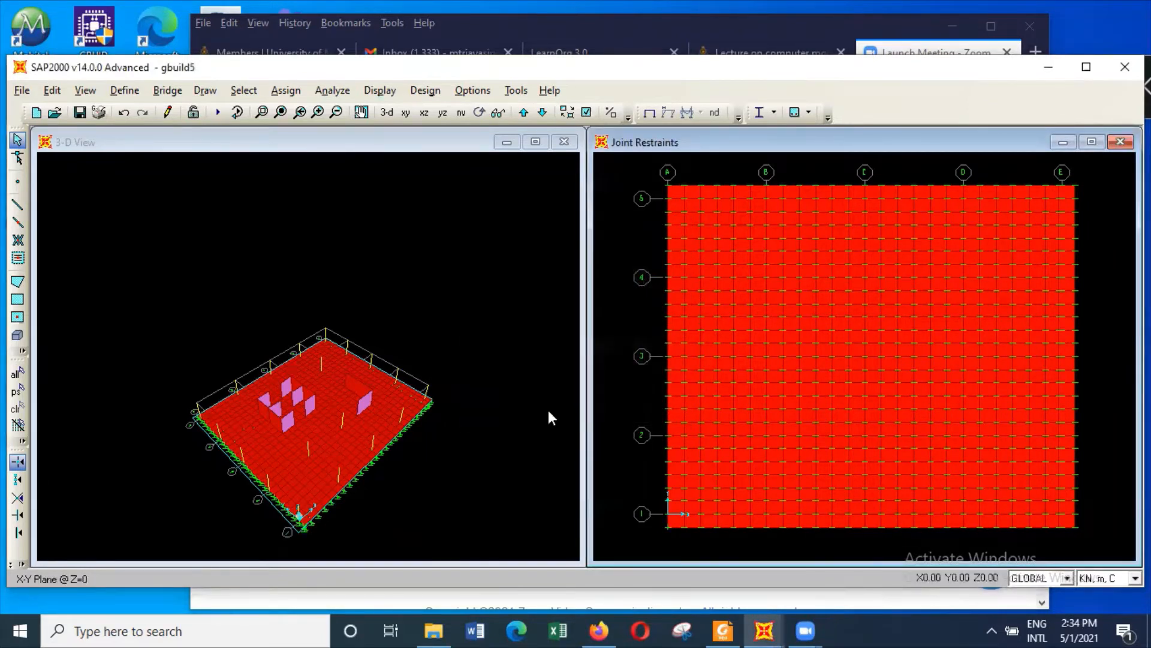
pyautogui.click(665, 187)
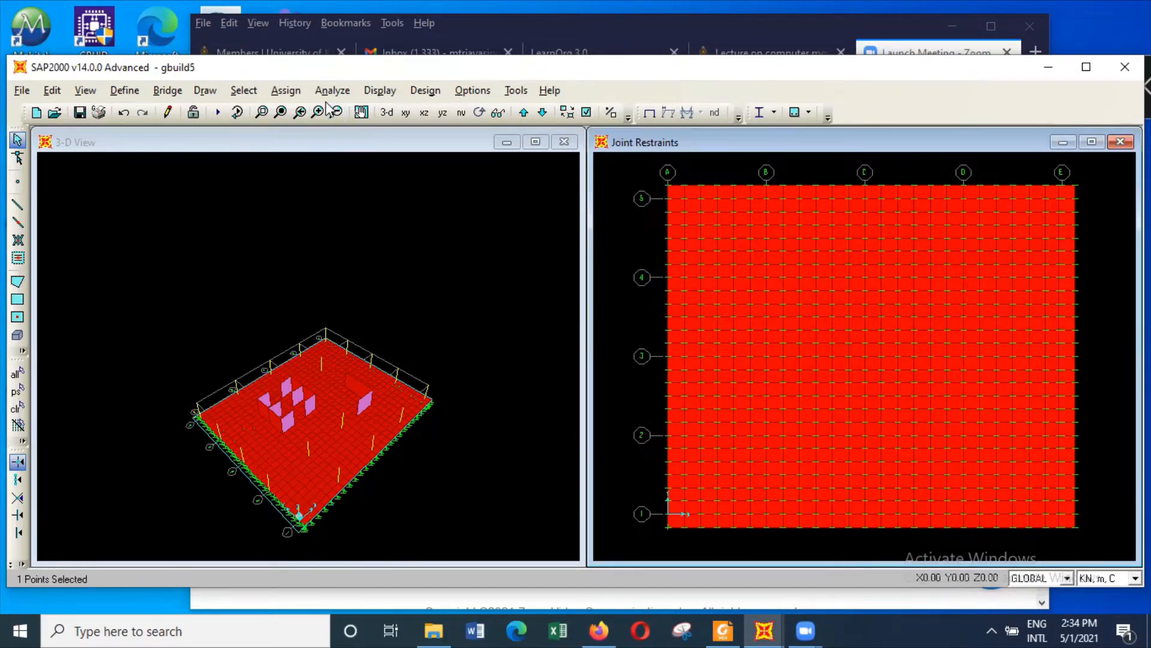
pyautogui.click(285, 90)
pyautogui.moveTo(298, 114)
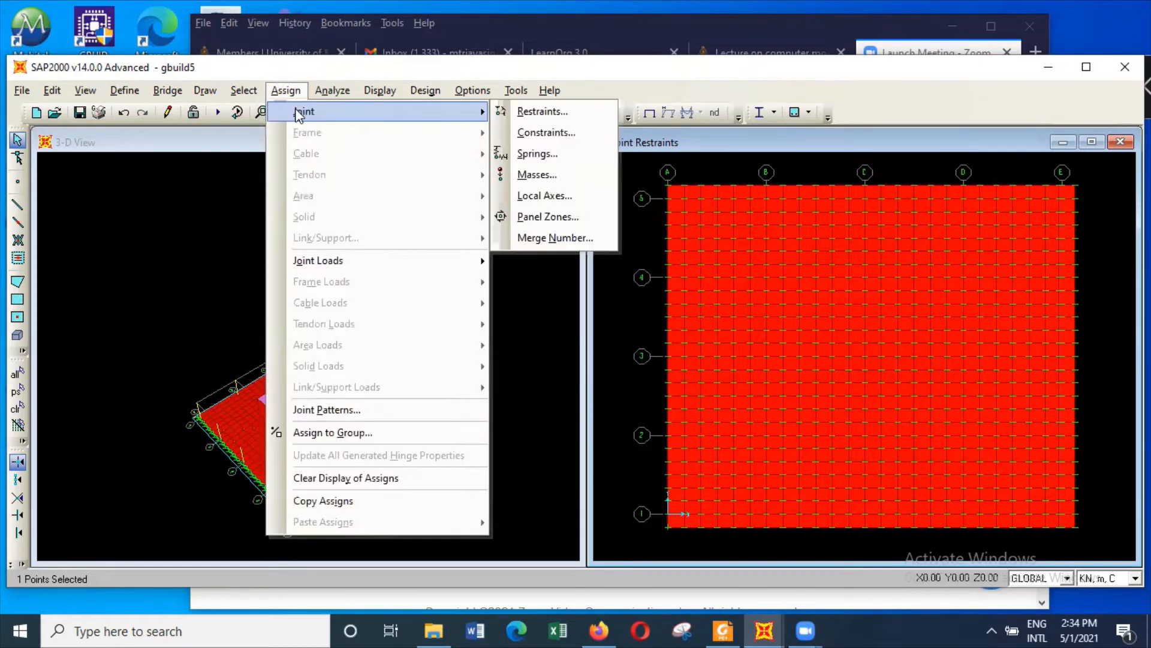
pyautogui.click(567, 112)
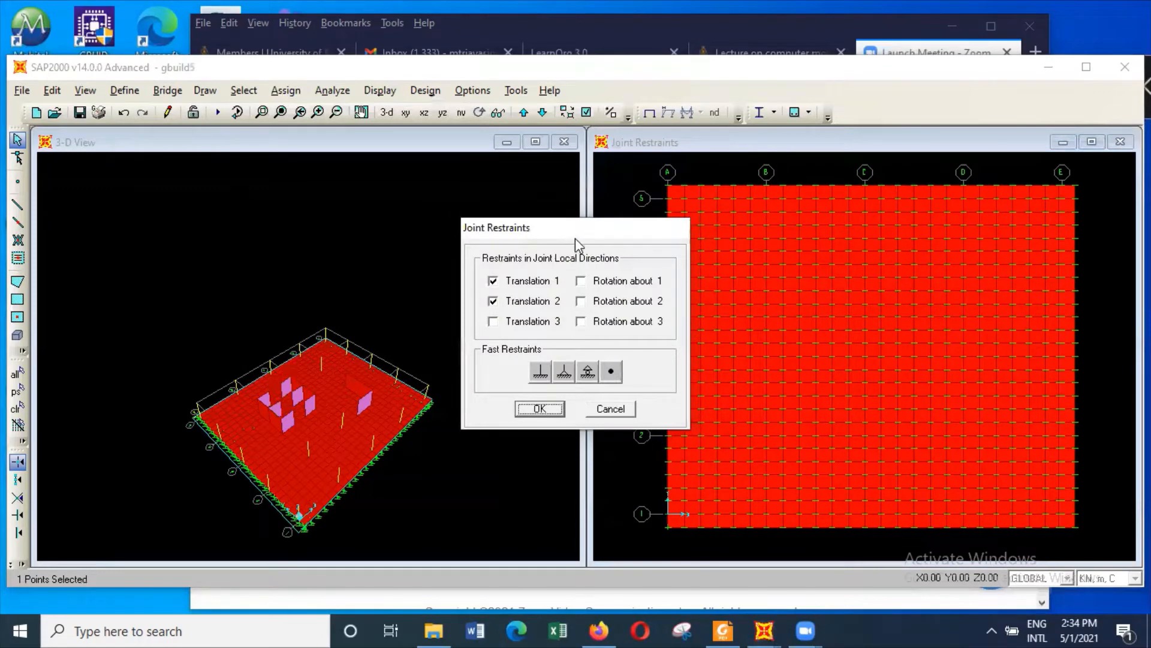
pyautogui.moveTo(570, 231); pyautogui.dragTo(494, 227)
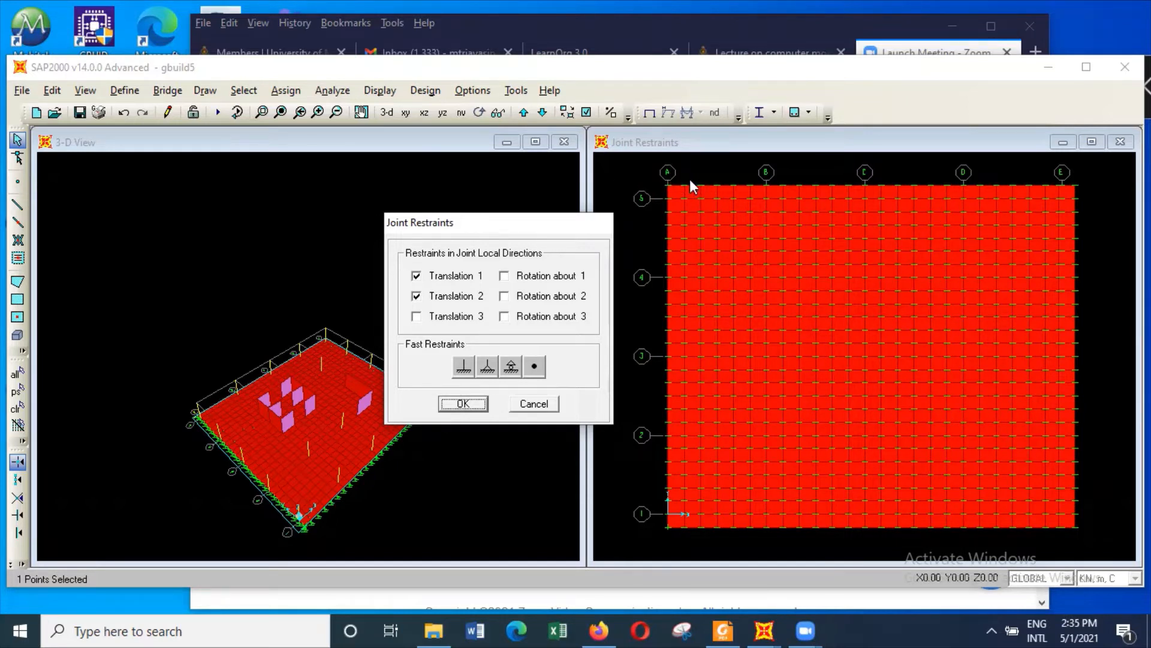
pyautogui.click(448, 294)
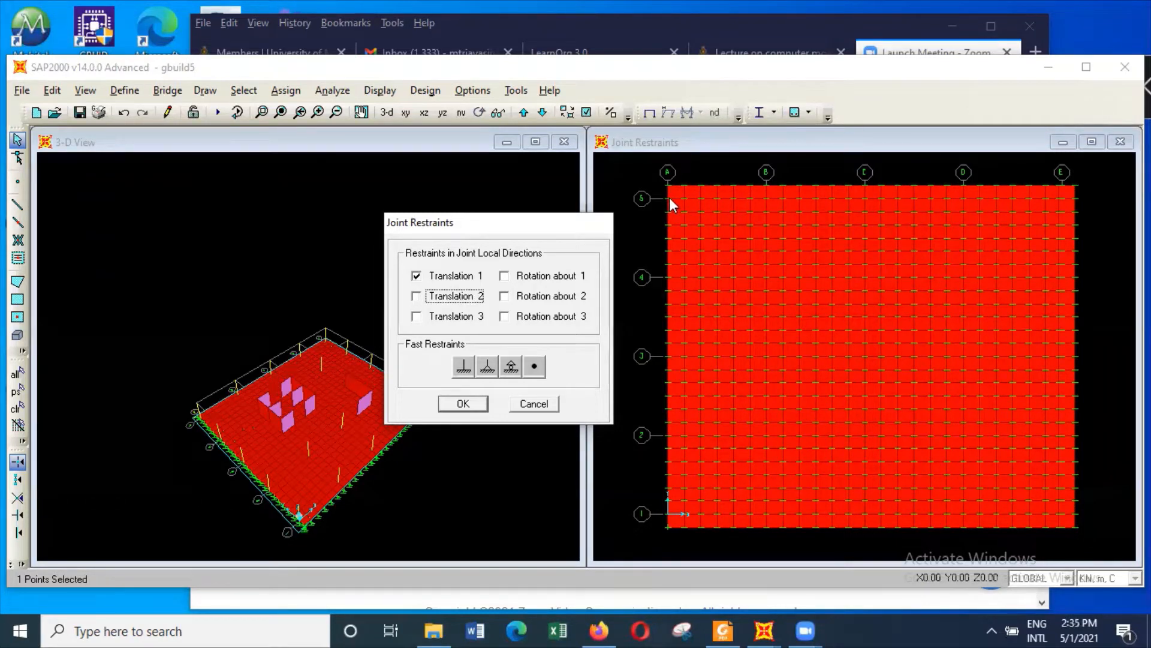
pyautogui.click(546, 403)
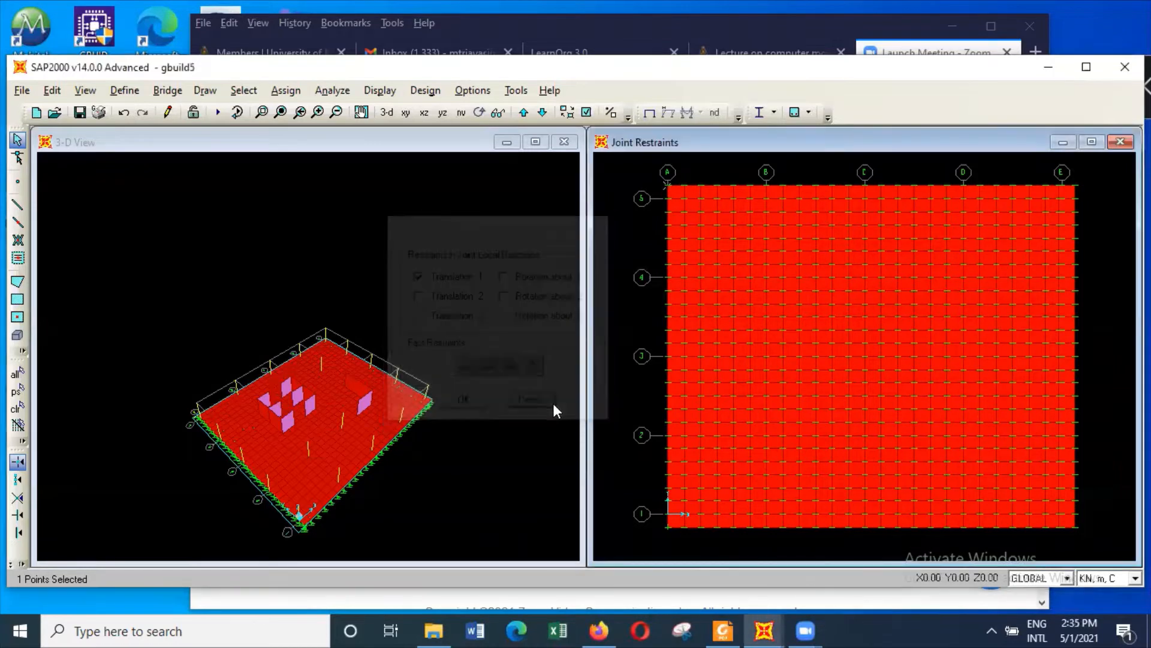
pyautogui.click(667, 184)
# Step: Restrain the joint where grid A meets the uppermost horizontal grid line of the plan in Translation 1 only
pyautogui.click(667, 196)
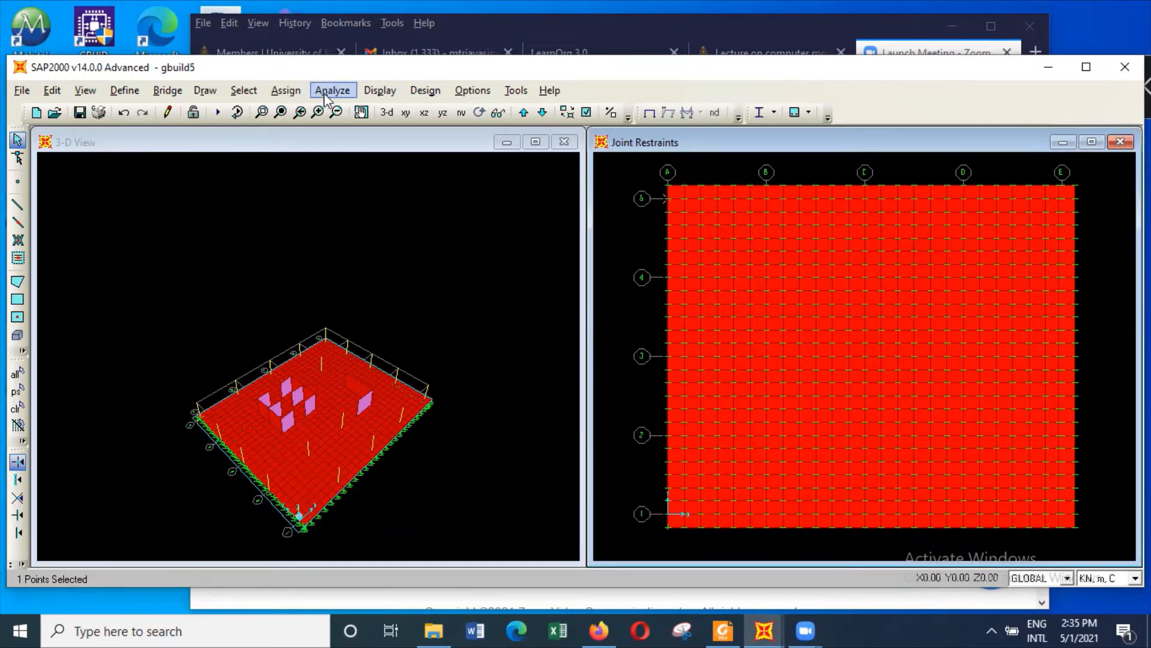
pyautogui.click(297, 93)
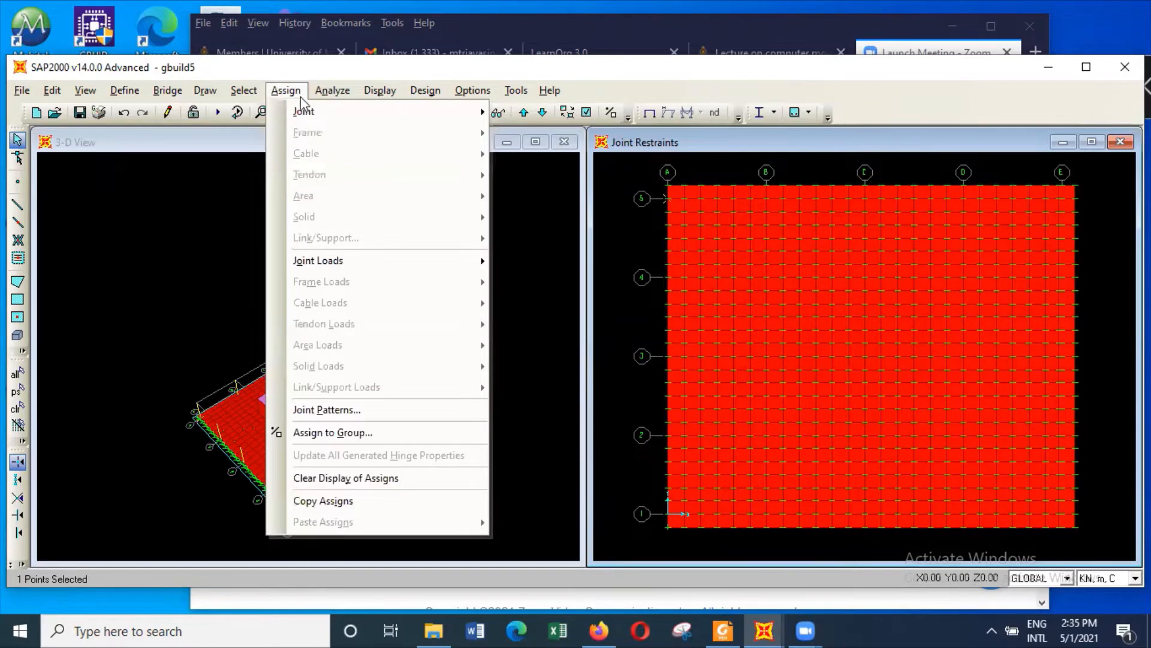
pyautogui.moveTo(312, 114)
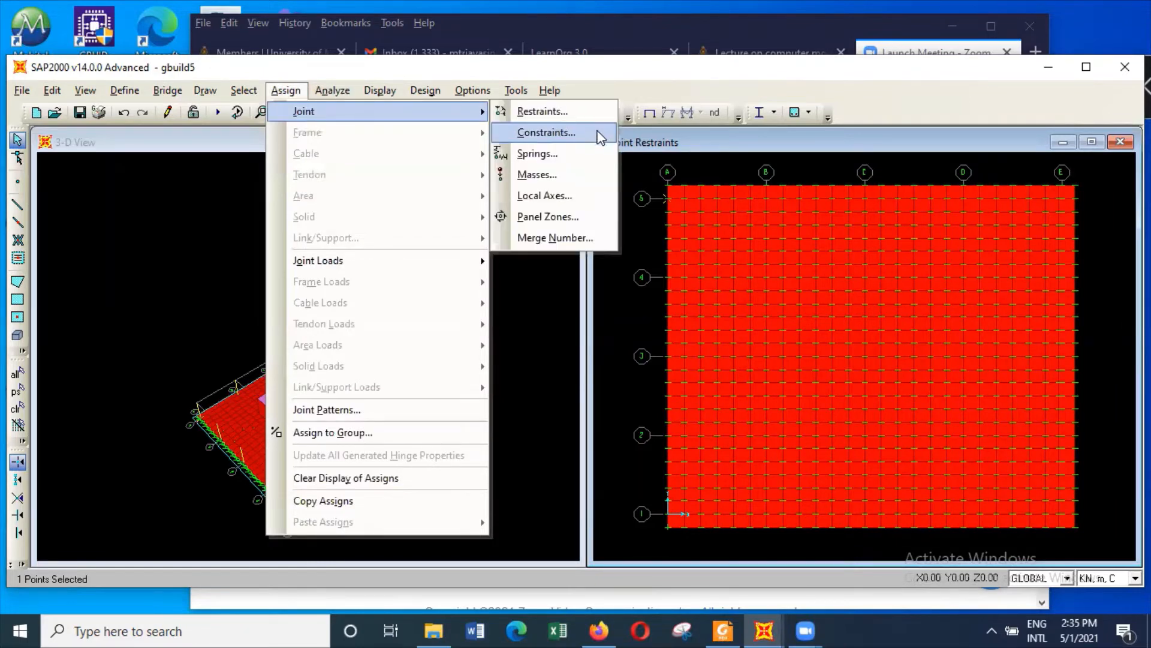
pyautogui.click(593, 113)
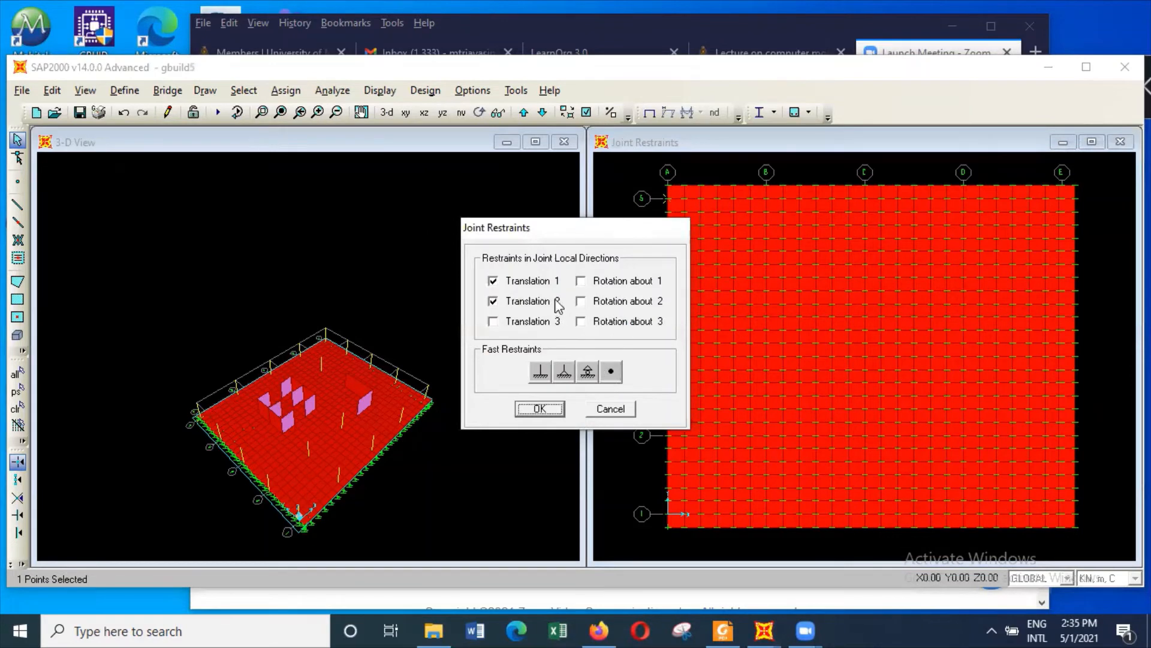
pyautogui.click(543, 305)
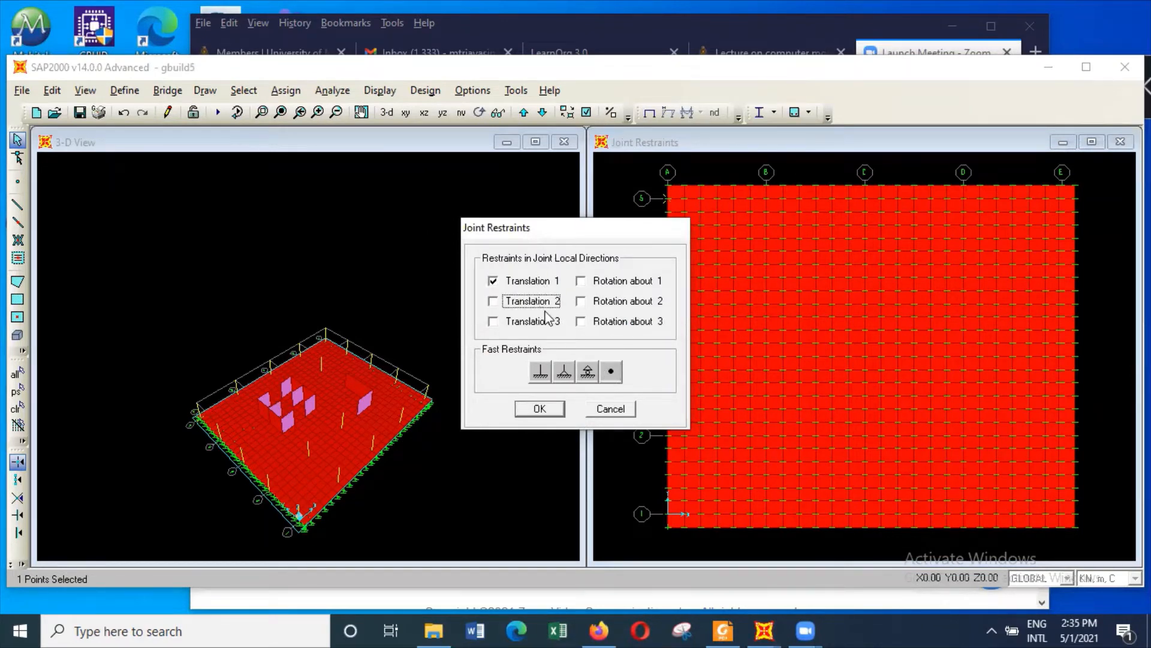
pyautogui.click(553, 410)
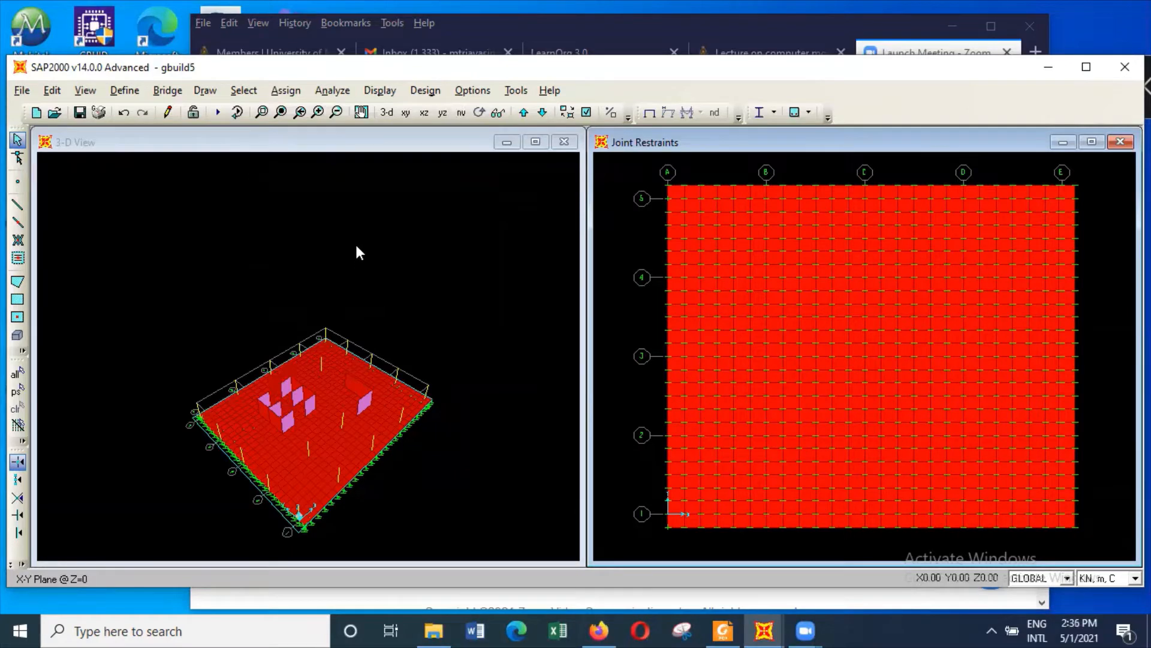
# Step: Show all objects of the building in the 3-D view and run the analysis for all load cases
pyautogui.rightClick(468, 268)
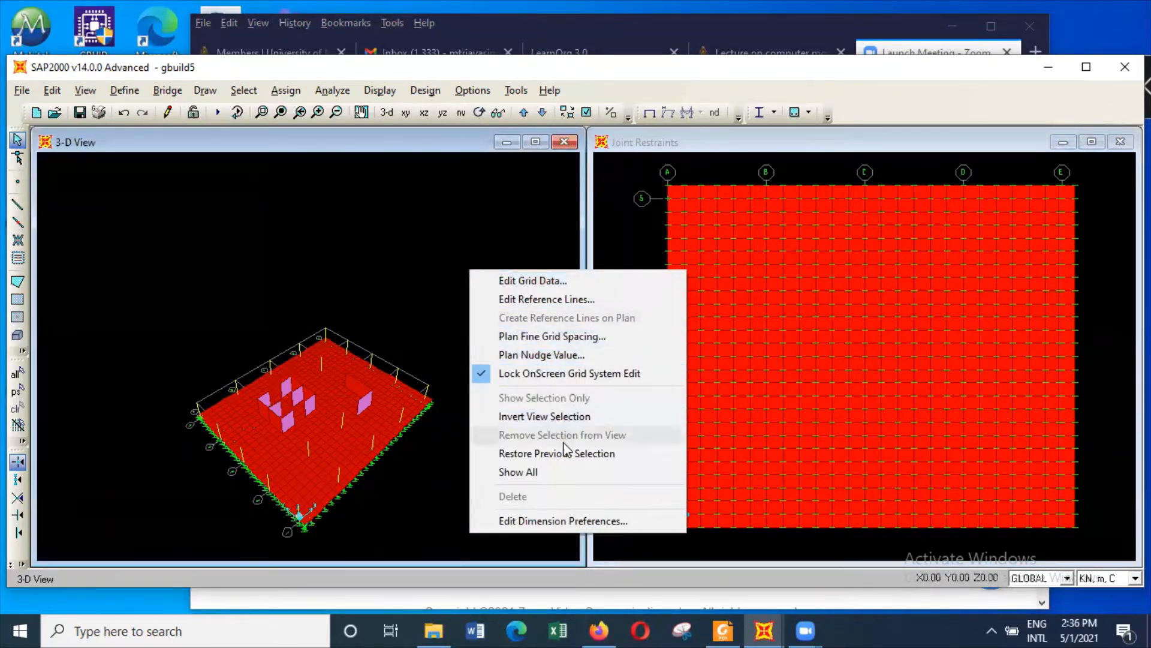
pyautogui.click(563, 470)
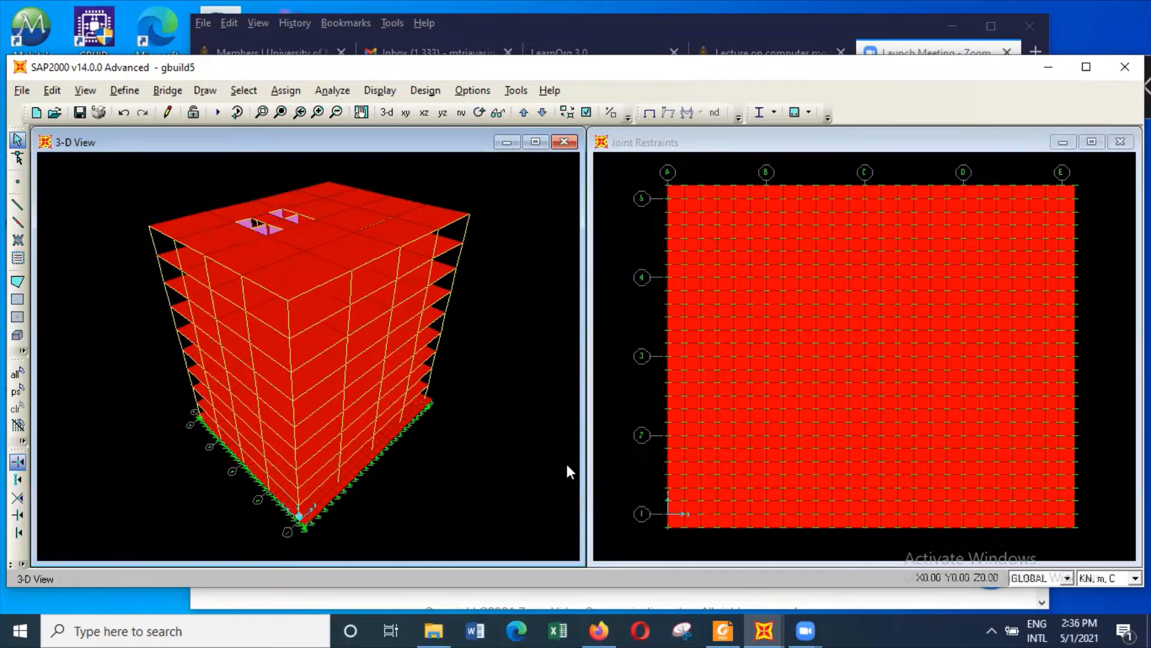
pyautogui.click(330, 91)
pyautogui.click(373, 178)
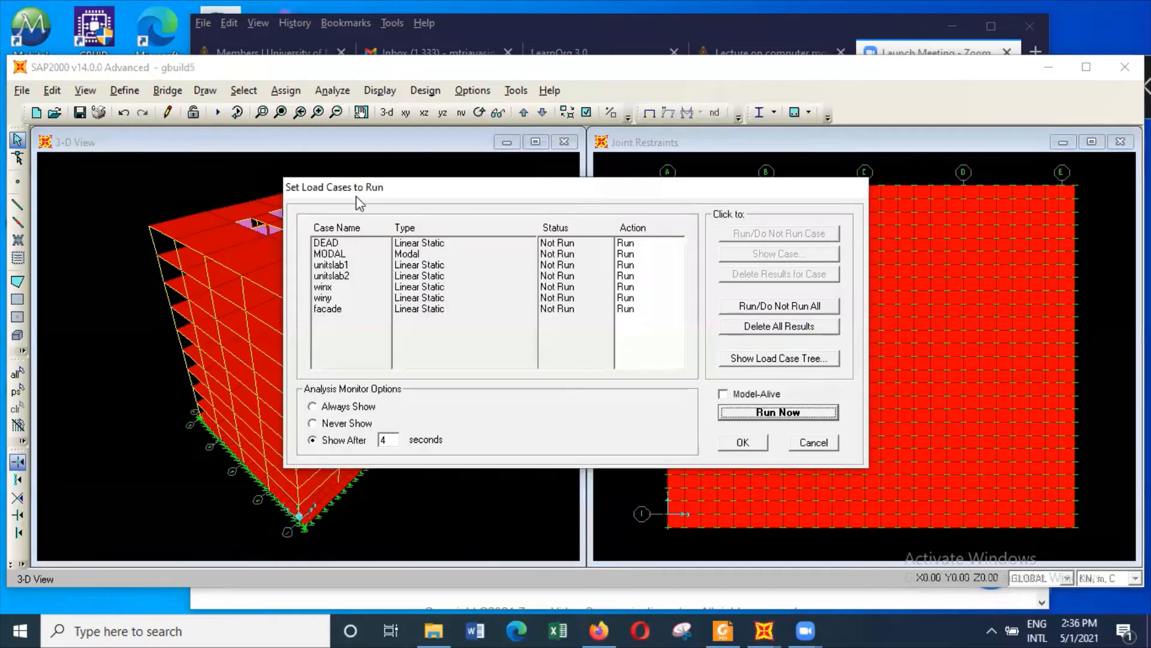
pyautogui.click(756, 414)
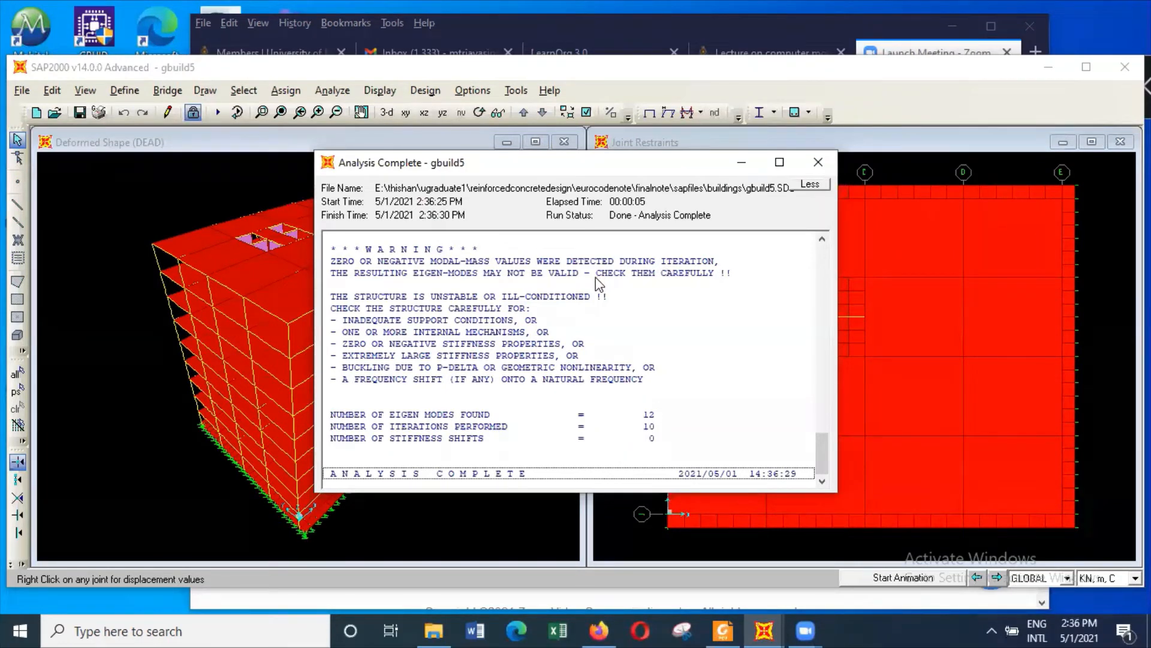
# Step: Review the warning and the found modes in the analysis report, and unlock the model, deleting the analysis results
pyautogui.scroll(1, 623, 340)
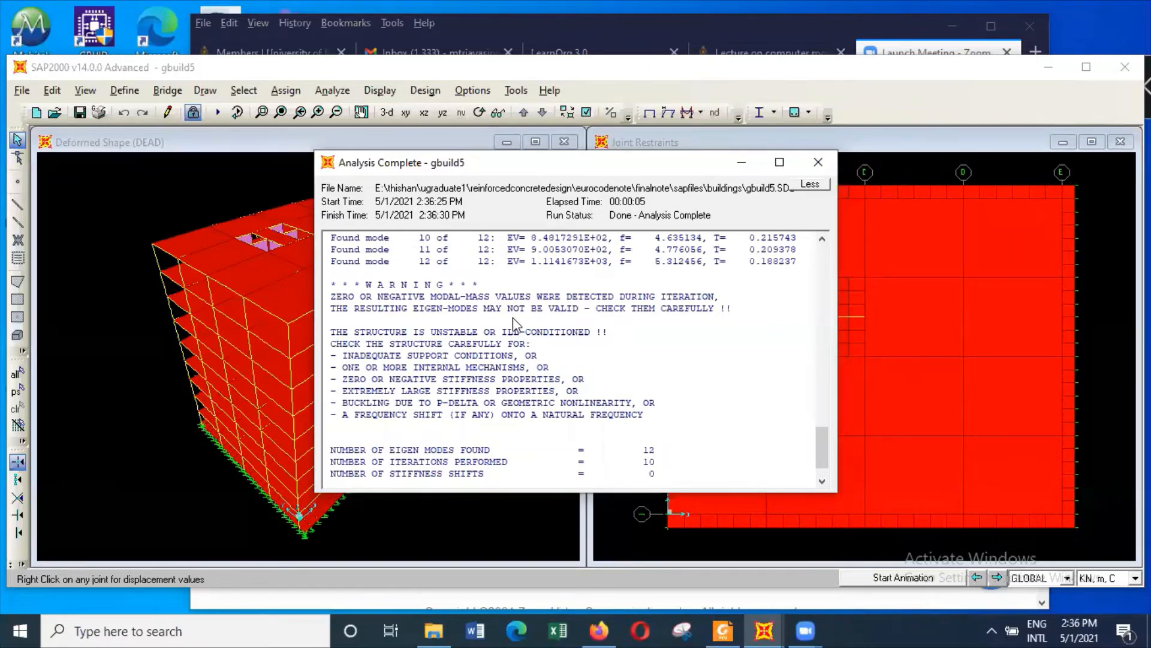
pyautogui.scroll(5, 593, 325)
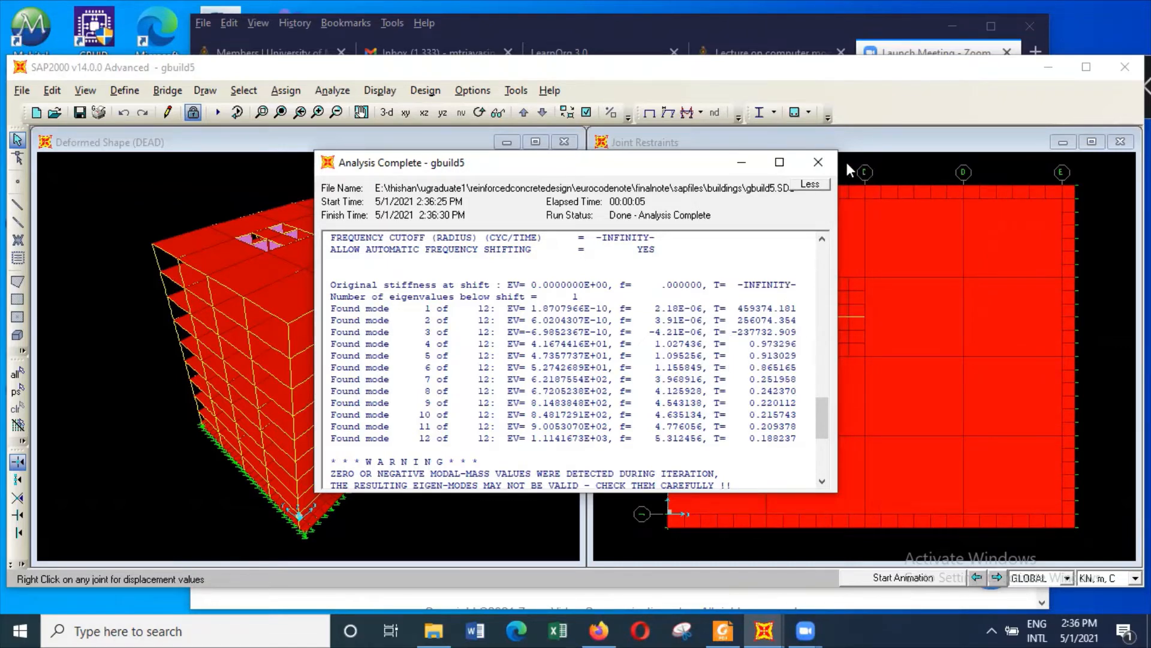
pyautogui.click(819, 161)
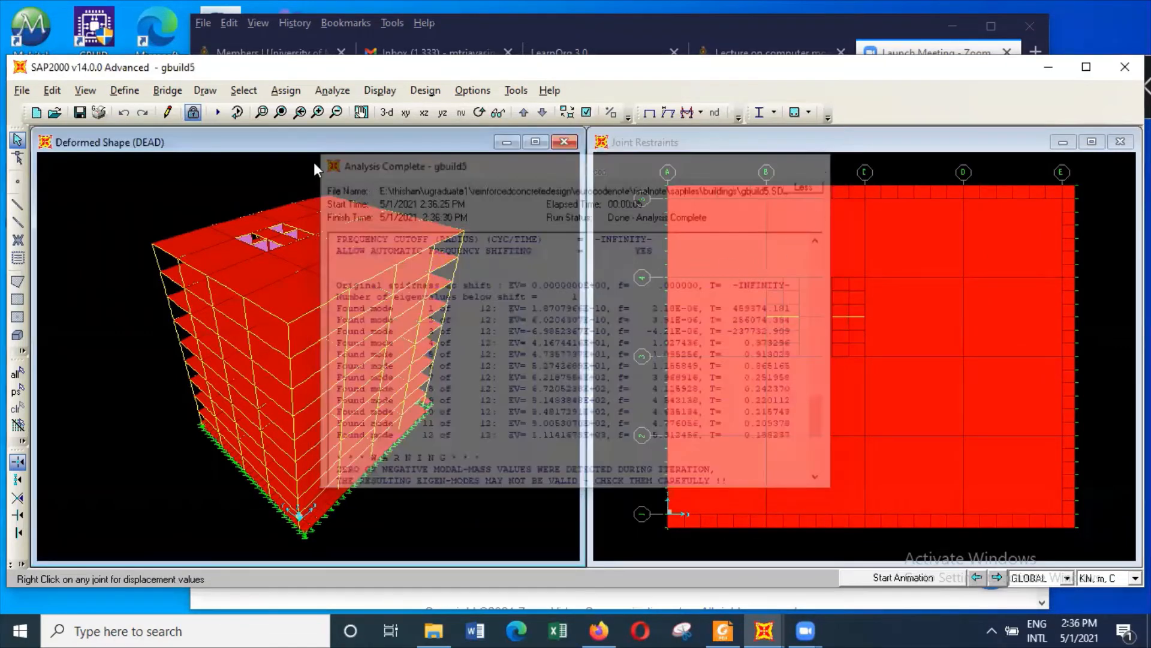
pyautogui.click(192, 112)
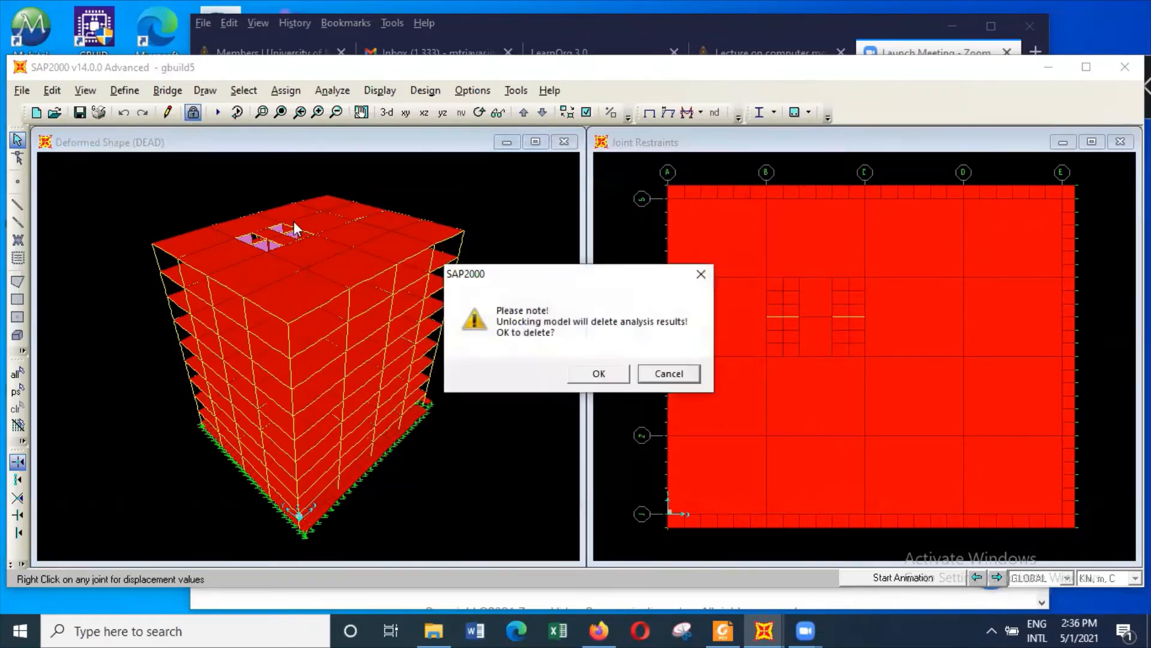
pyautogui.click(610, 377)
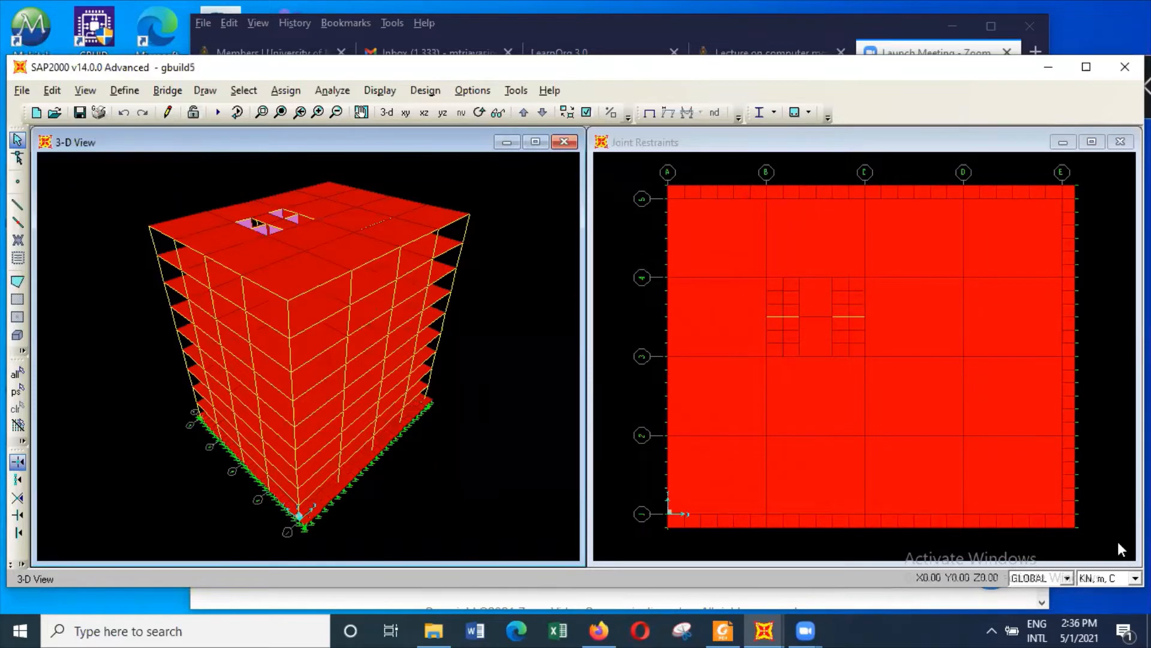
# Step: In the X-Y plane view at Z=0, restrain the slab corner joint beyond grids E and 1 in Translation 2 only
pyautogui.click(1079, 534)
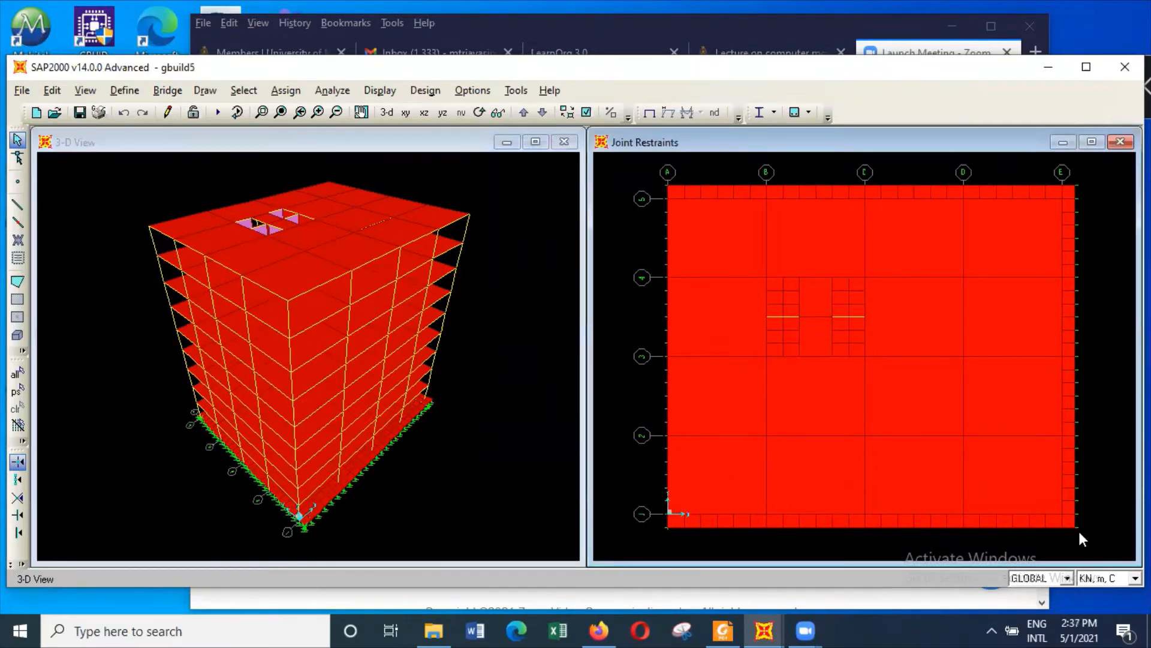
pyautogui.click(76, 89)
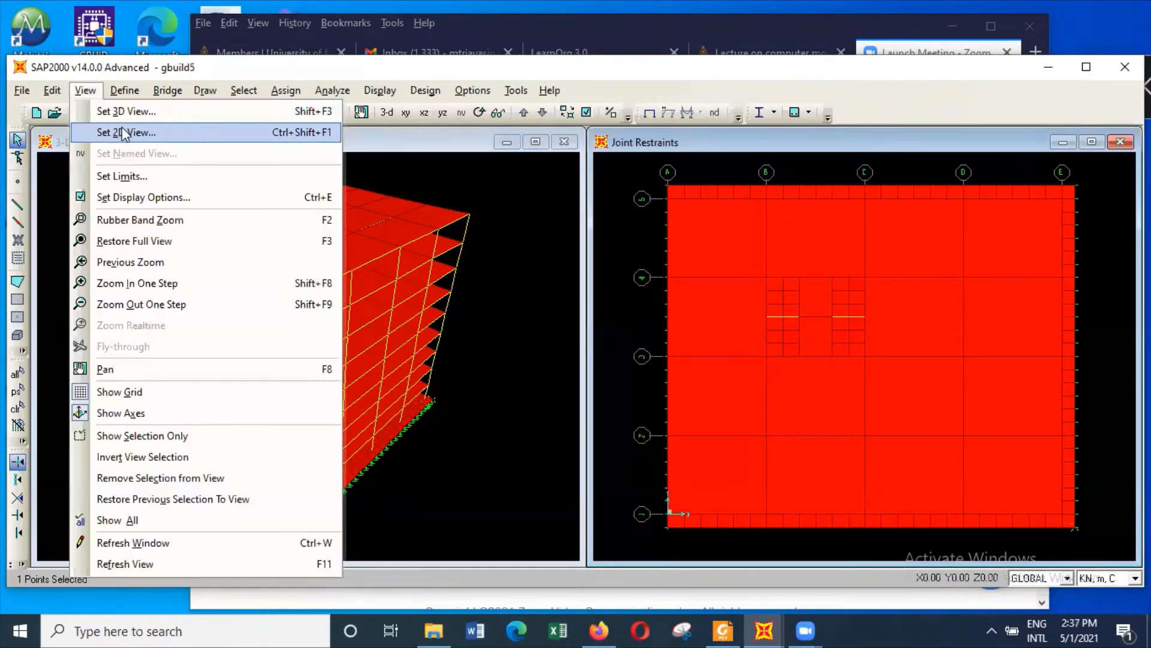
pyautogui.click(123, 132)
pyautogui.click(536, 470)
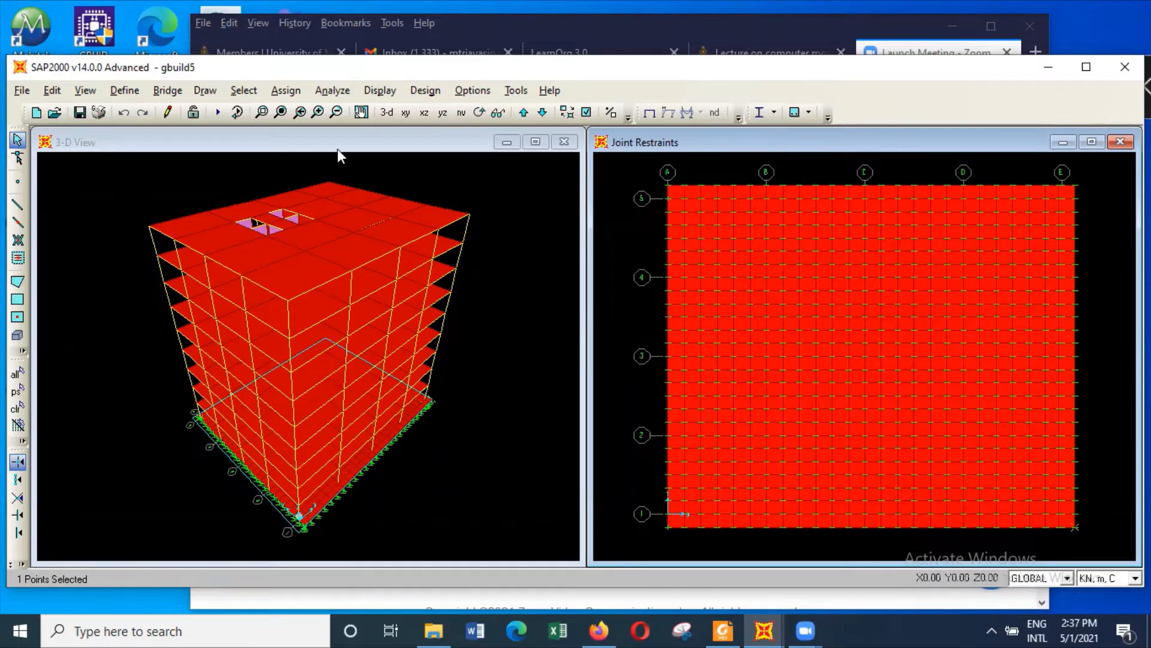
pyautogui.click(300, 92)
pyautogui.moveTo(307, 111)
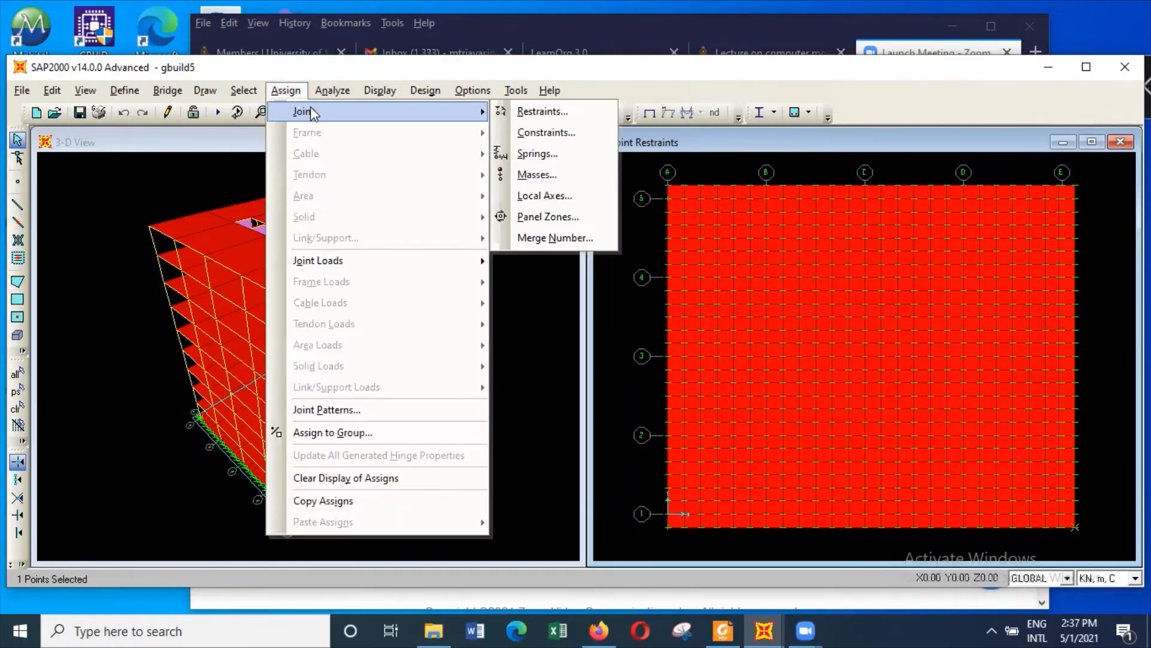
pyautogui.click(565, 116)
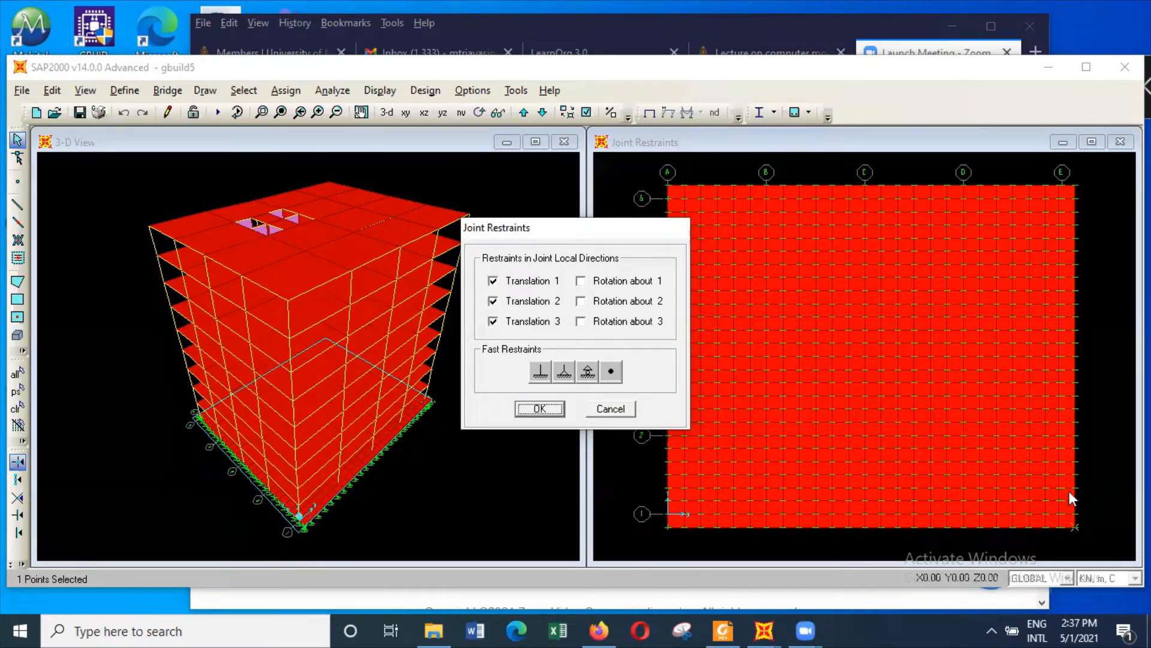
pyautogui.click(515, 281)
pyautogui.click(531, 324)
pyautogui.click(546, 409)
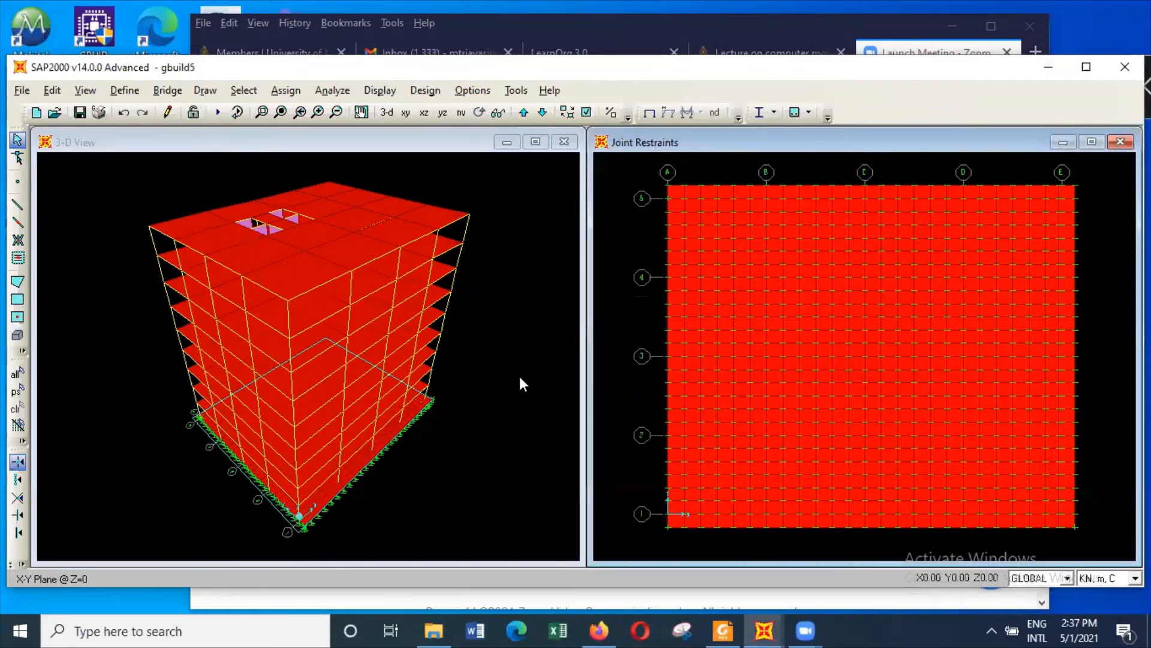
# Step: Run the analysis for all load cases and review the warning and found modes in the analysis report
pyautogui.click(333, 90)
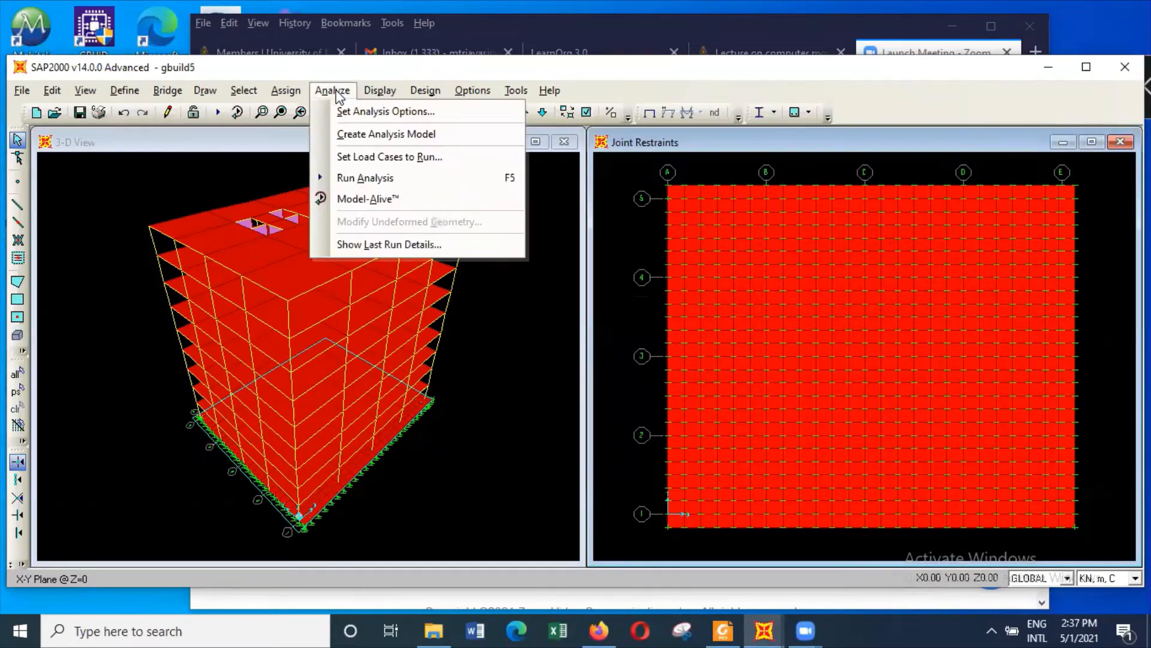
pyautogui.click(376, 176)
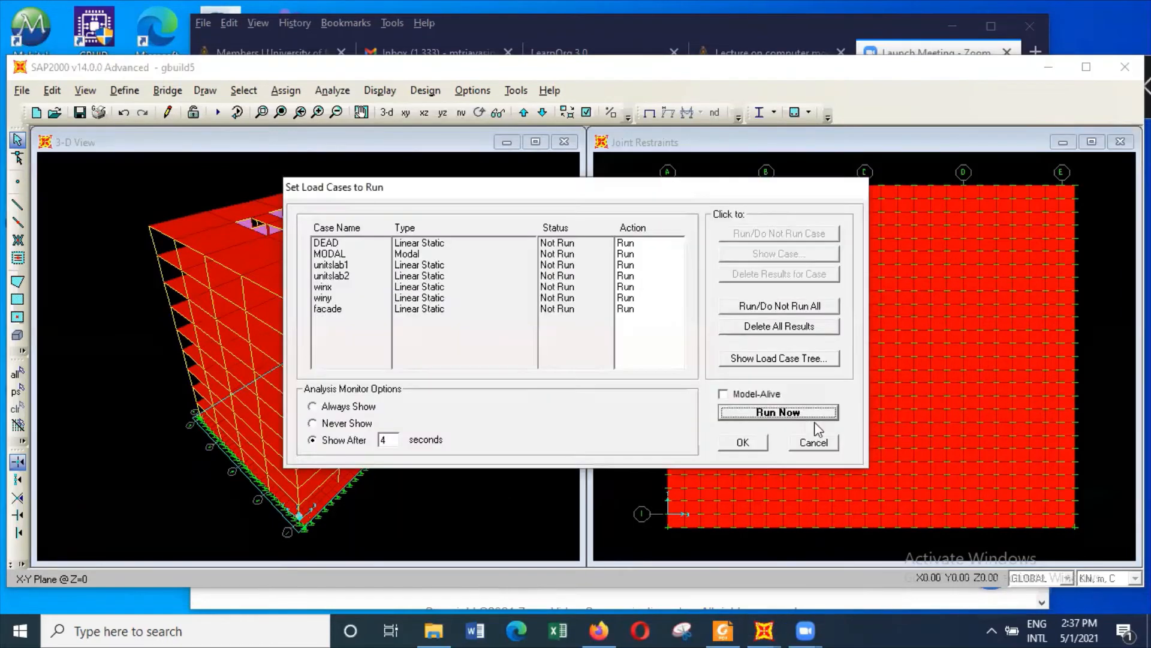
pyautogui.click(777, 412)
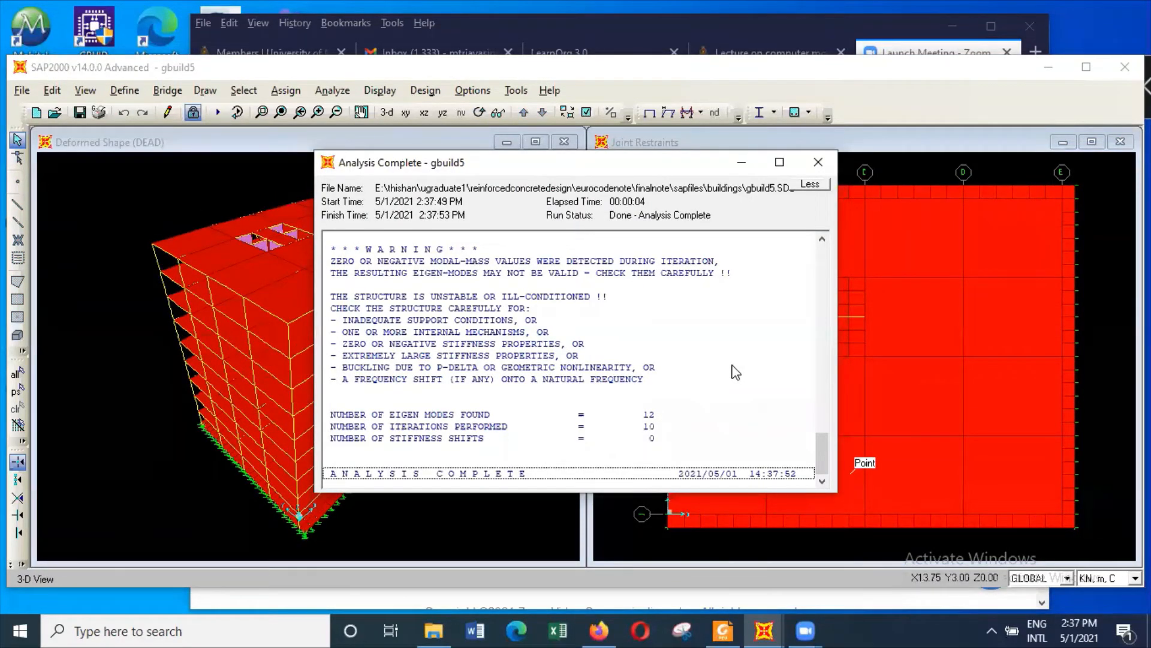
pyautogui.scroll(6, 736, 373)
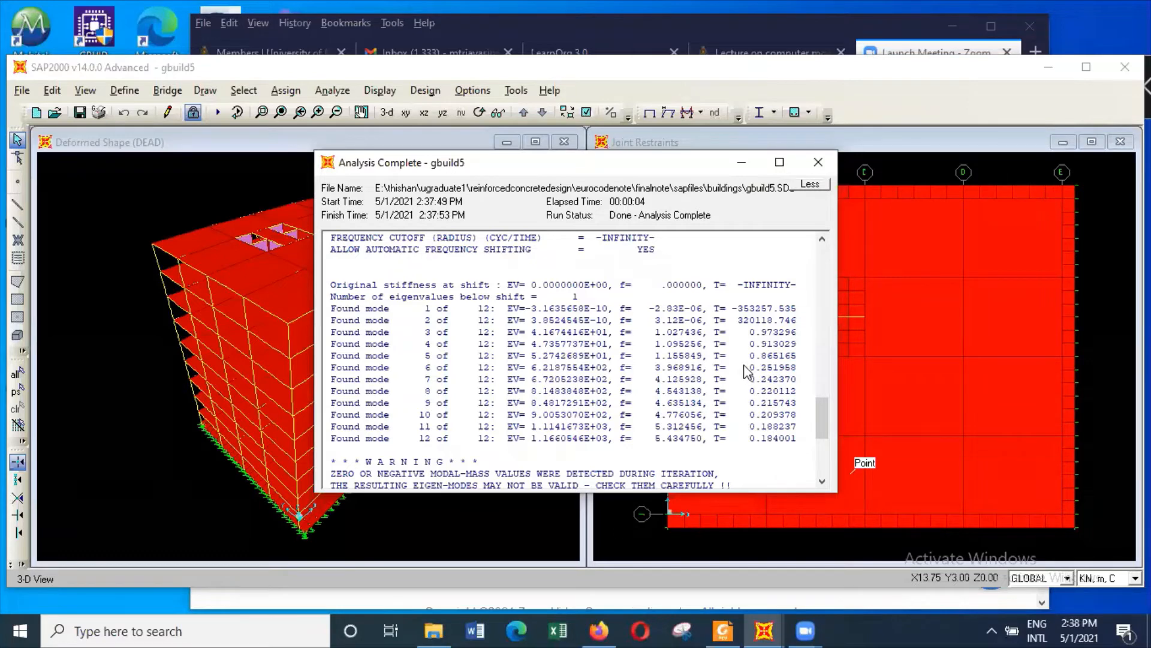
pyautogui.click(819, 163)
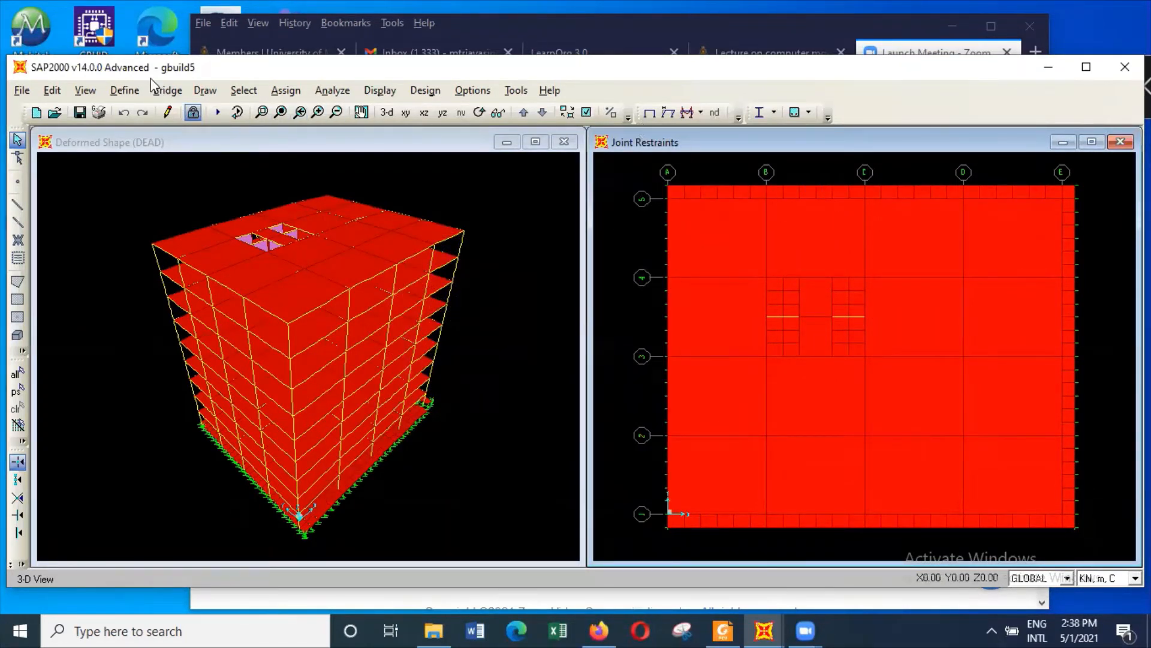
# Step: Set the plan window to the X-Y plane at Z=0 to show the base slab joints
pyautogui.click(85, 90)
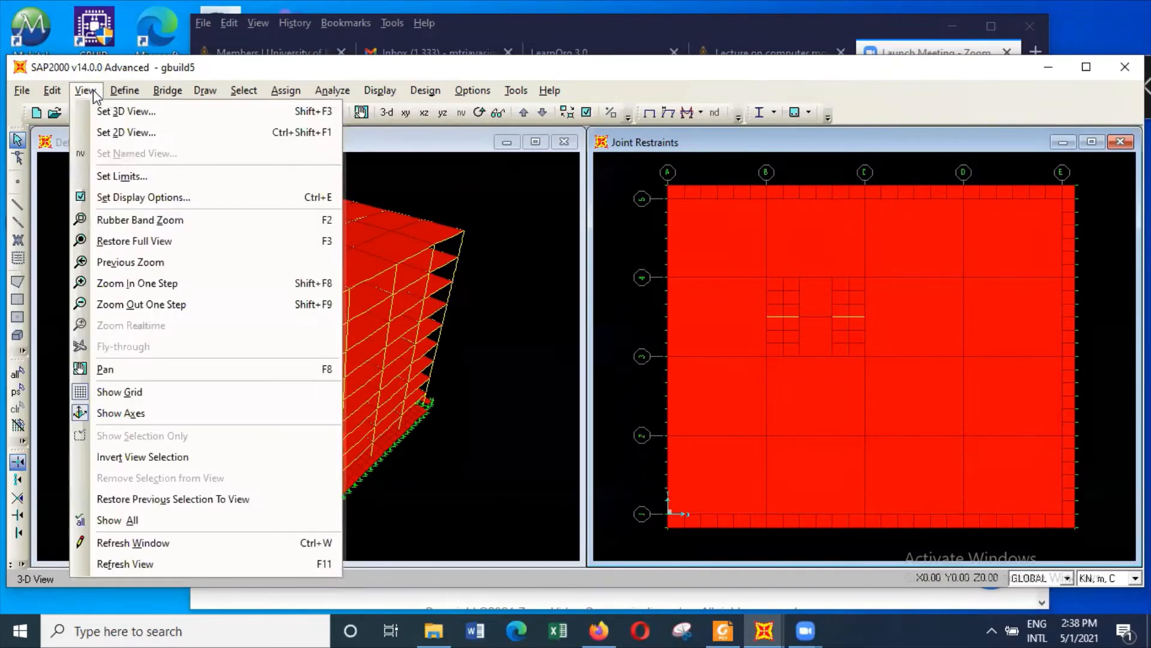
pyautogui.click(120, 133)
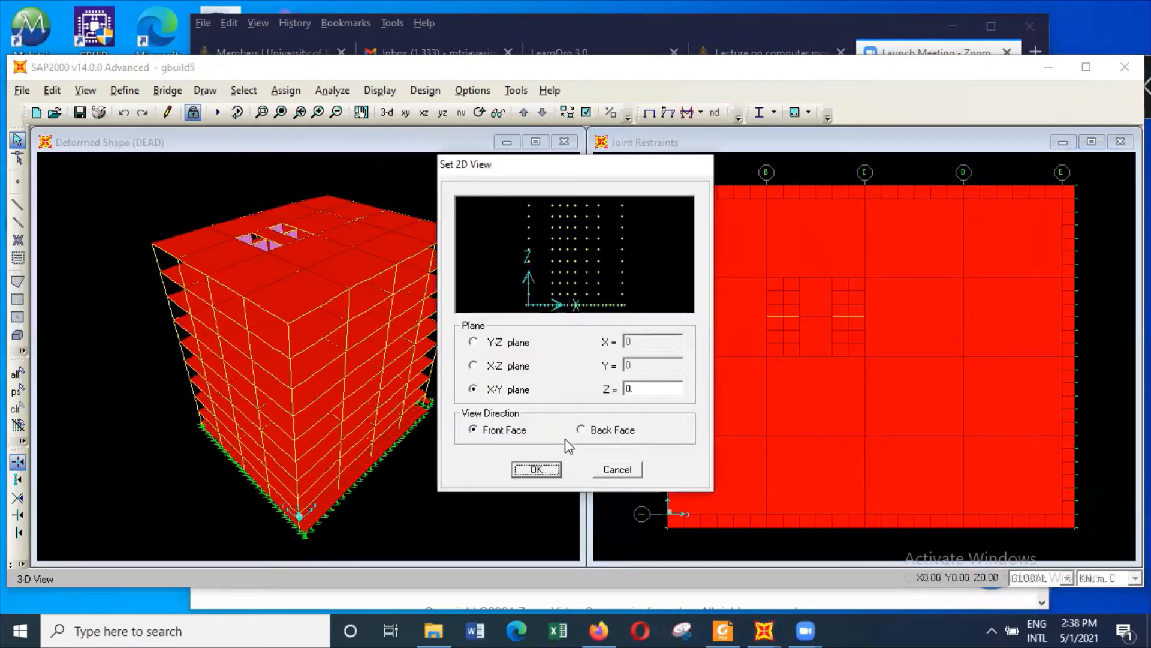
pyautogui.click(537, 469)
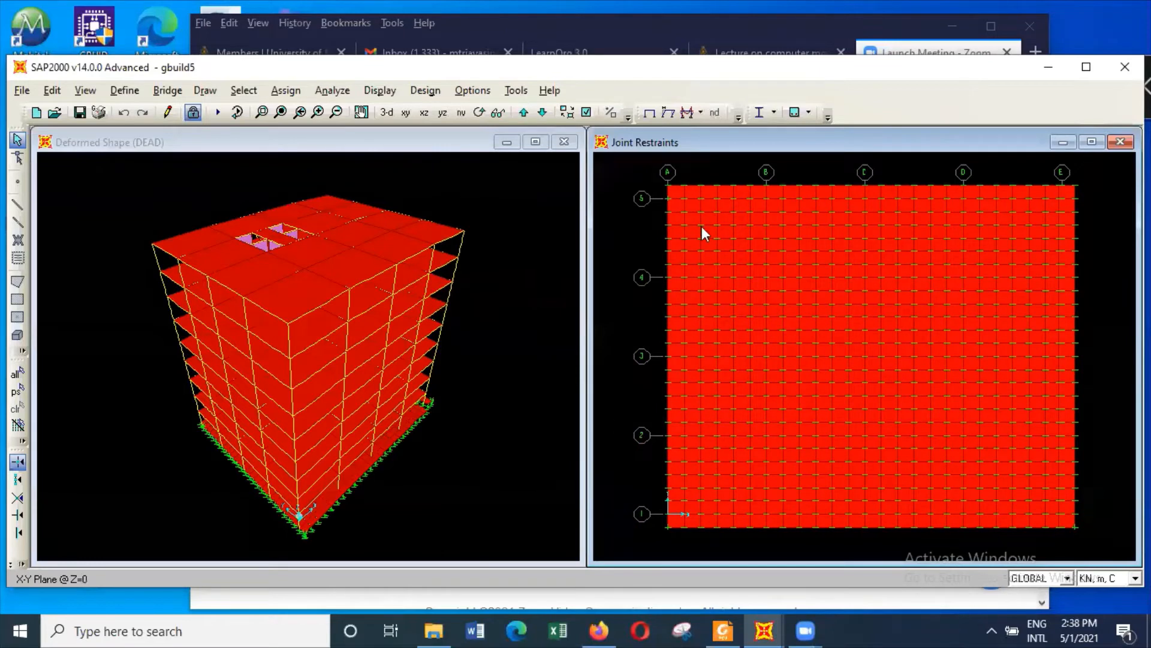
# Step: Unlock the model, deleting the analysis results, and restrain the joint where grid A meets the uppermost horizontal grid line in Translations 1 and 2 only
pyautogui.click(669, 198)
pyautogui.click(288, 90)
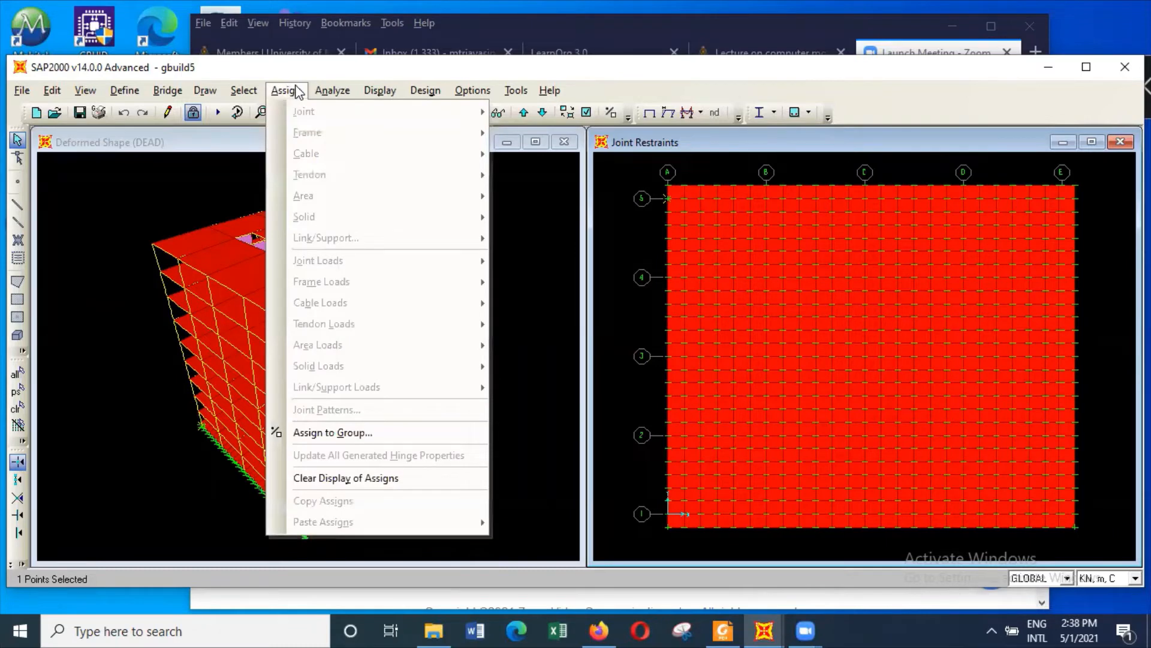
pyautogui.click(193, 113)
pyautogui.click(193, 113)
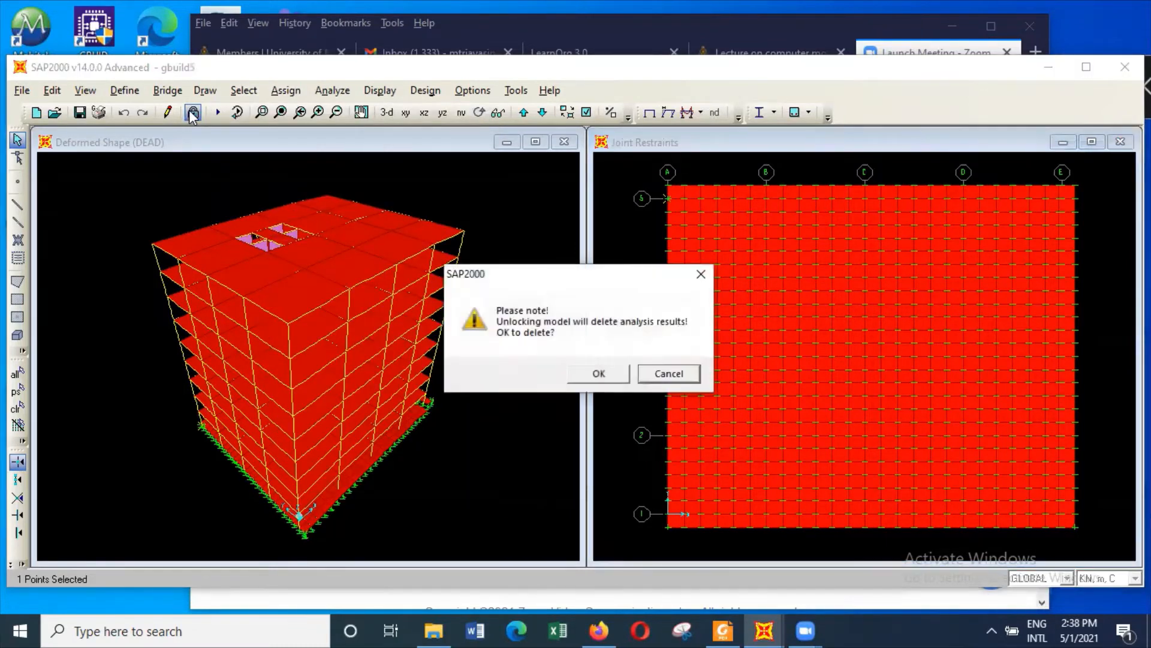
pyautogui.click(597, 372)
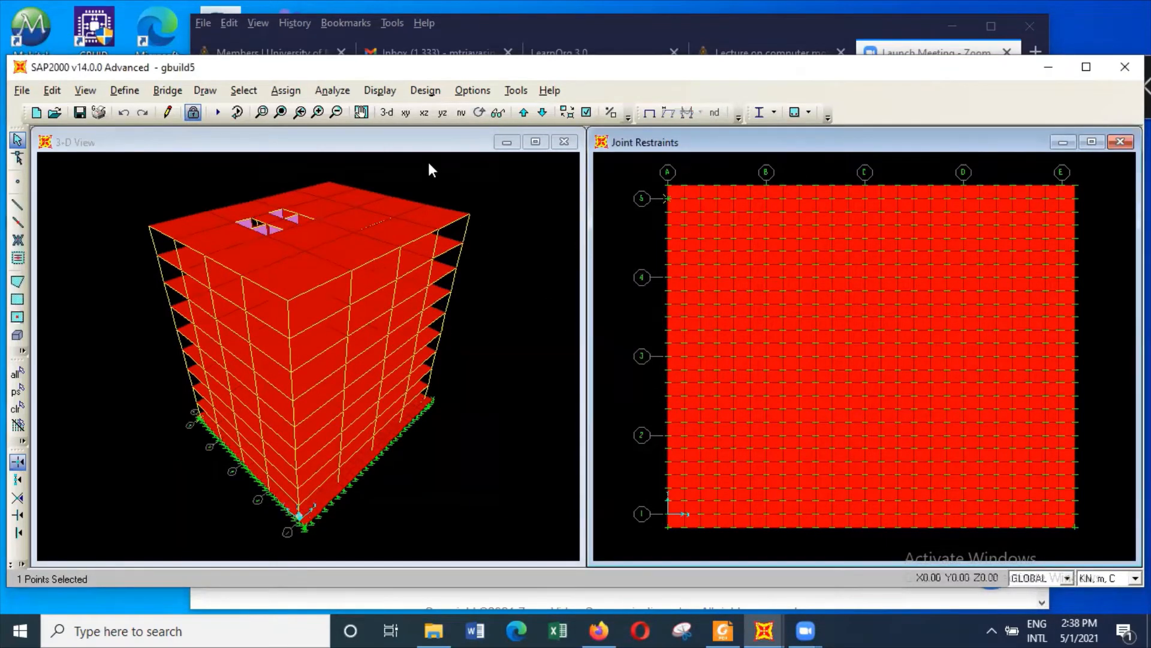
pyautogui.click(286, 90)
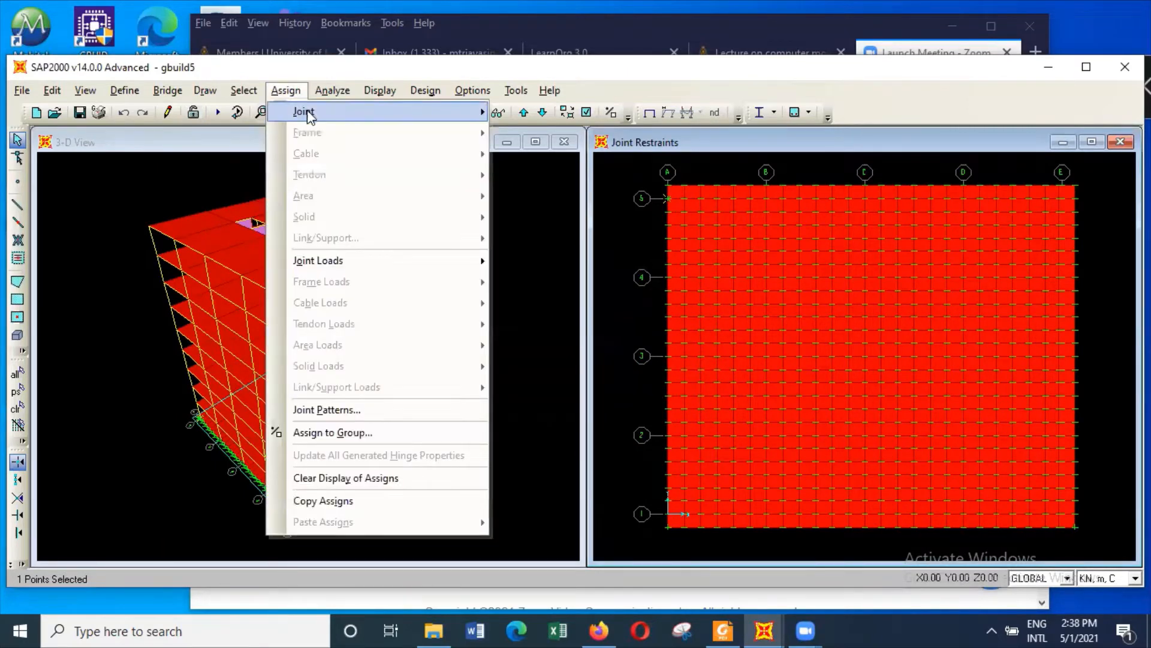
pyautogui.moveTo(380, 112)
pyautogui.click(569, 115)
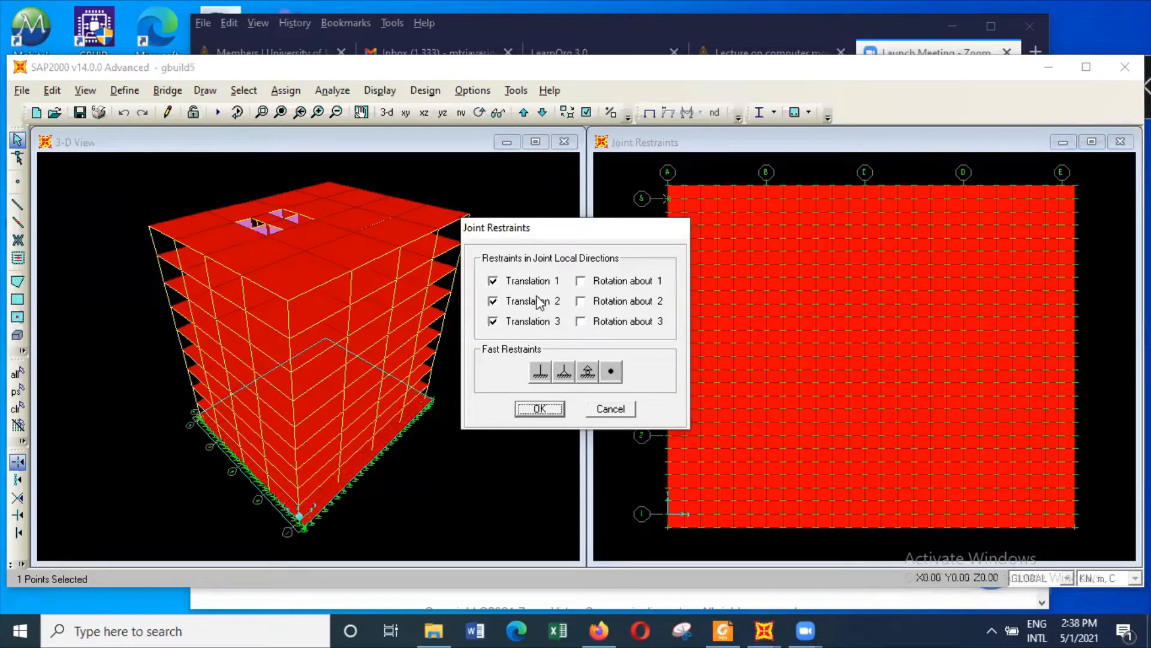
pyautogui.click(493, 322)
pyautogui.click(543, 408)
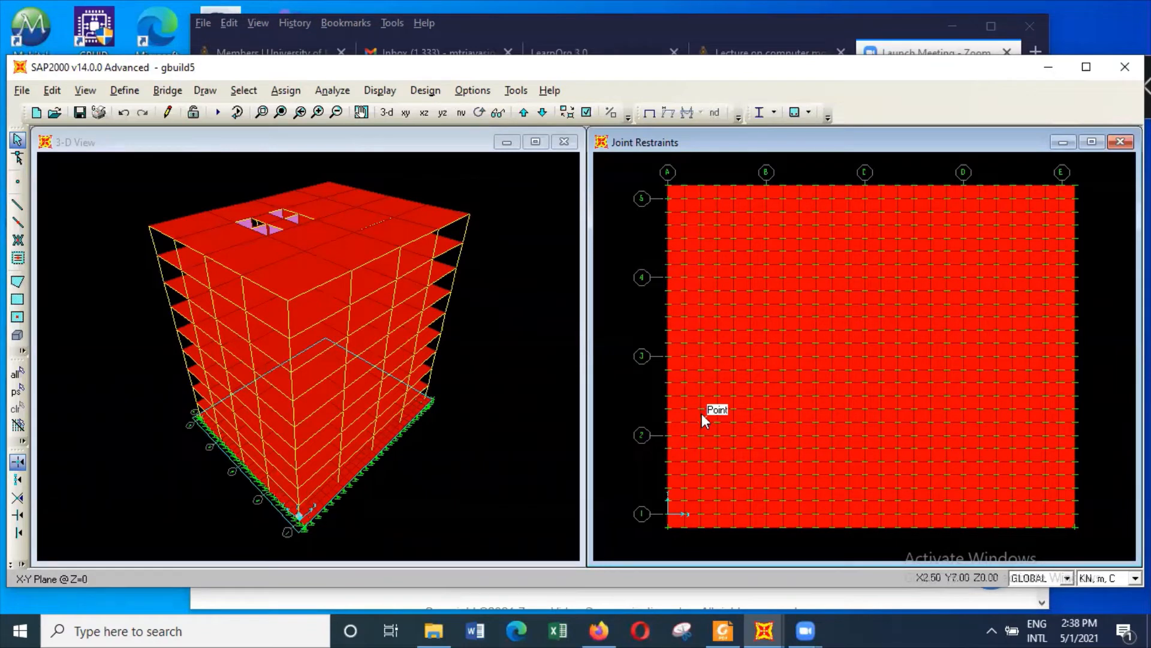
# Step: Run the analysis again for all load cases with the revised joint restraint
pyautogui.click(331, 90)
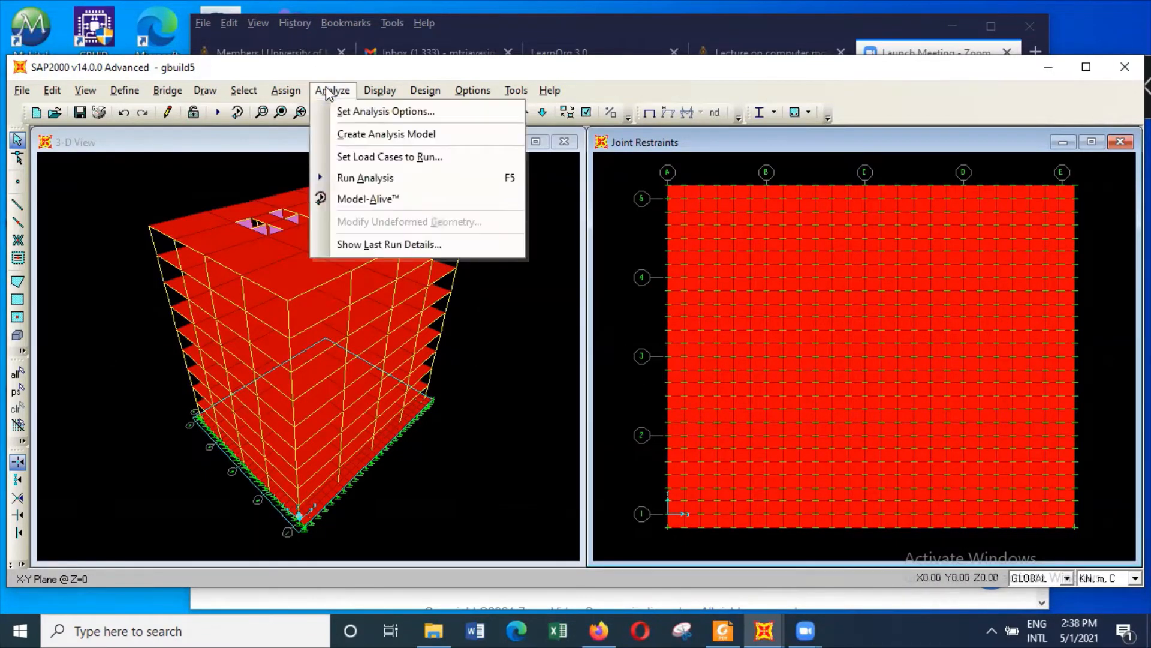
pyautogui.click(367, 176)
pyautogui.click(780, 410)
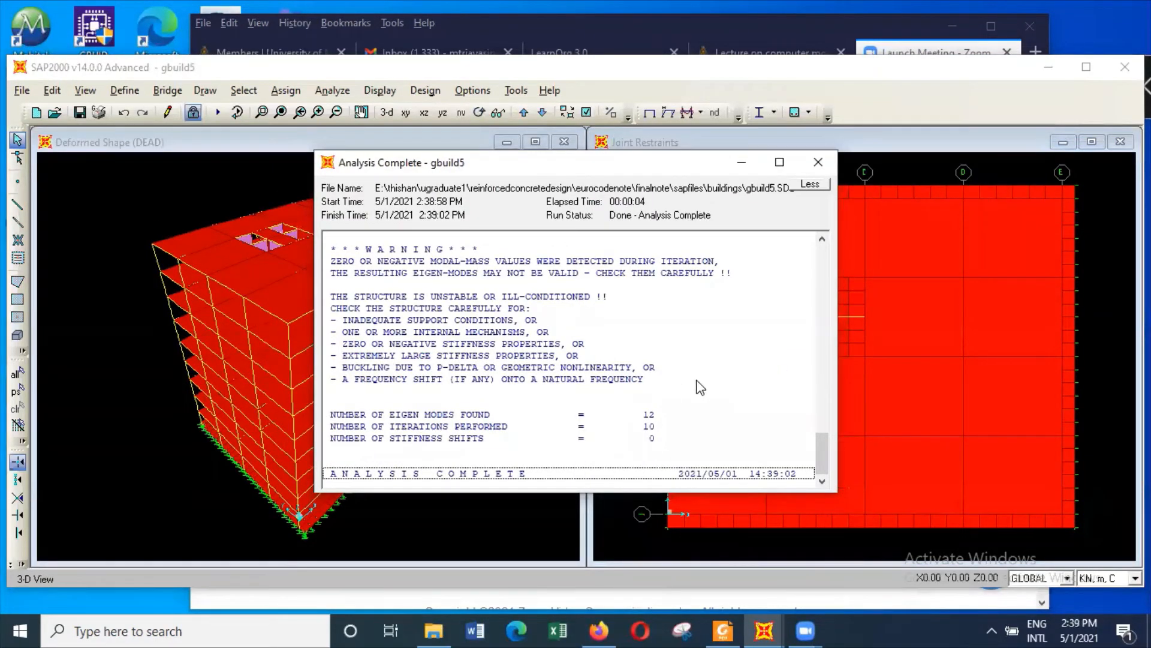
# Step: Examine the found modes, the linear static cases and the stability warnings in the analysis report, and close it
pyautogui.scroll(5, 702, 387)
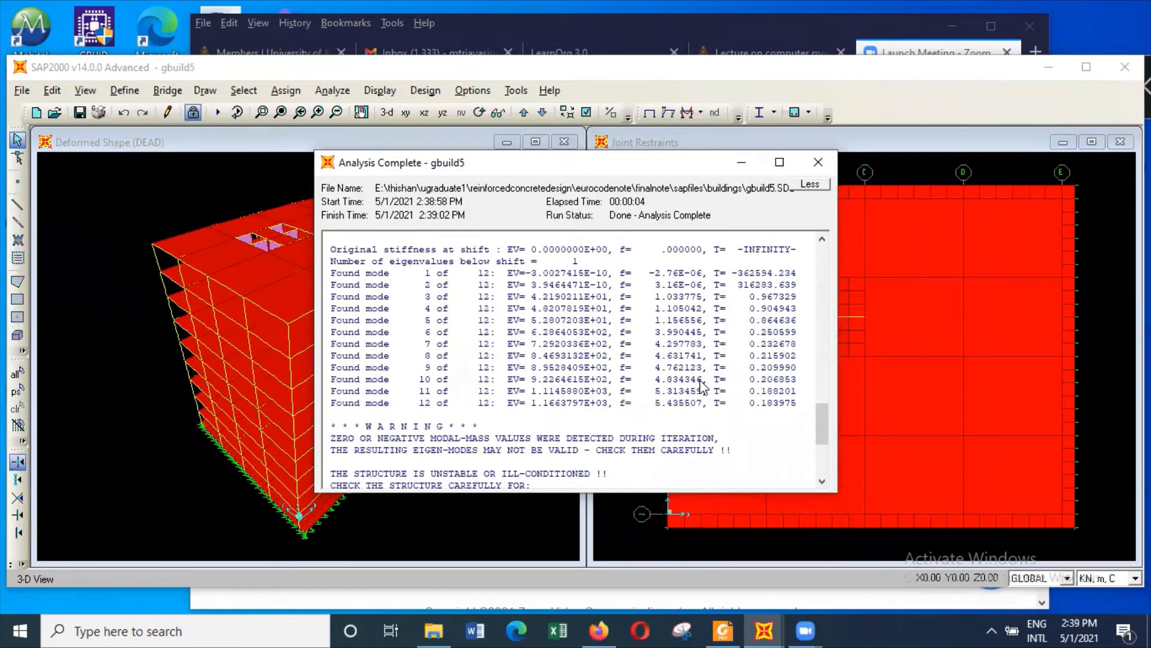
pyautogui.scroll(-3, 701, 387)
pyautogui.scroll(7, 708, 384)
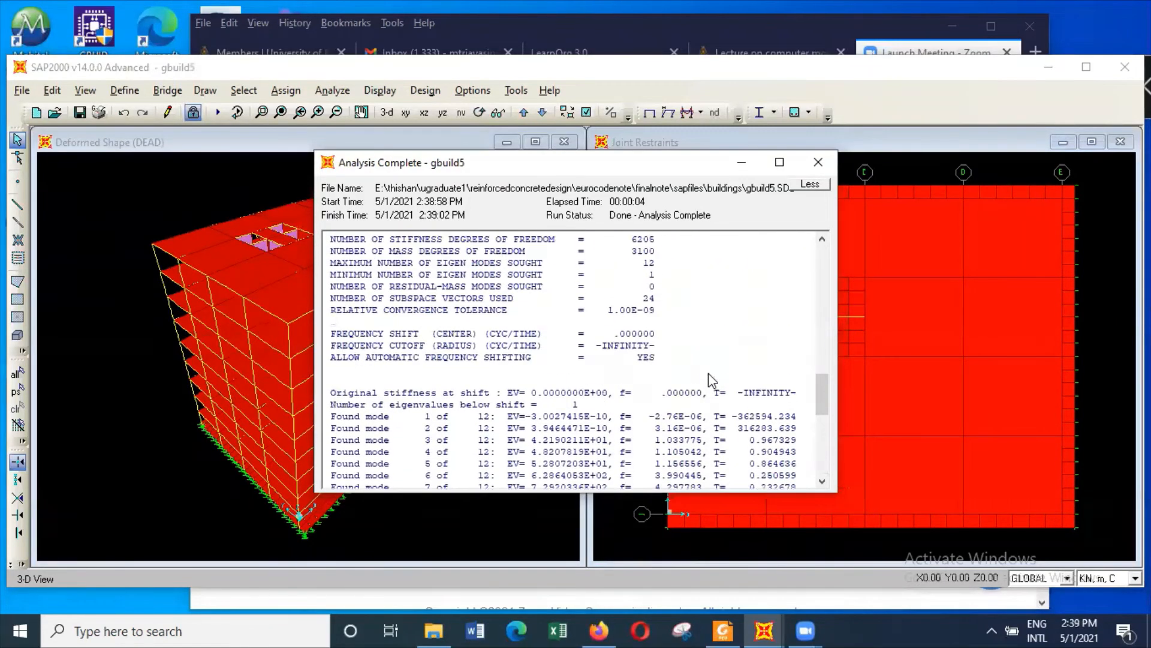
pyautogui.scroll(10, 711, 379)
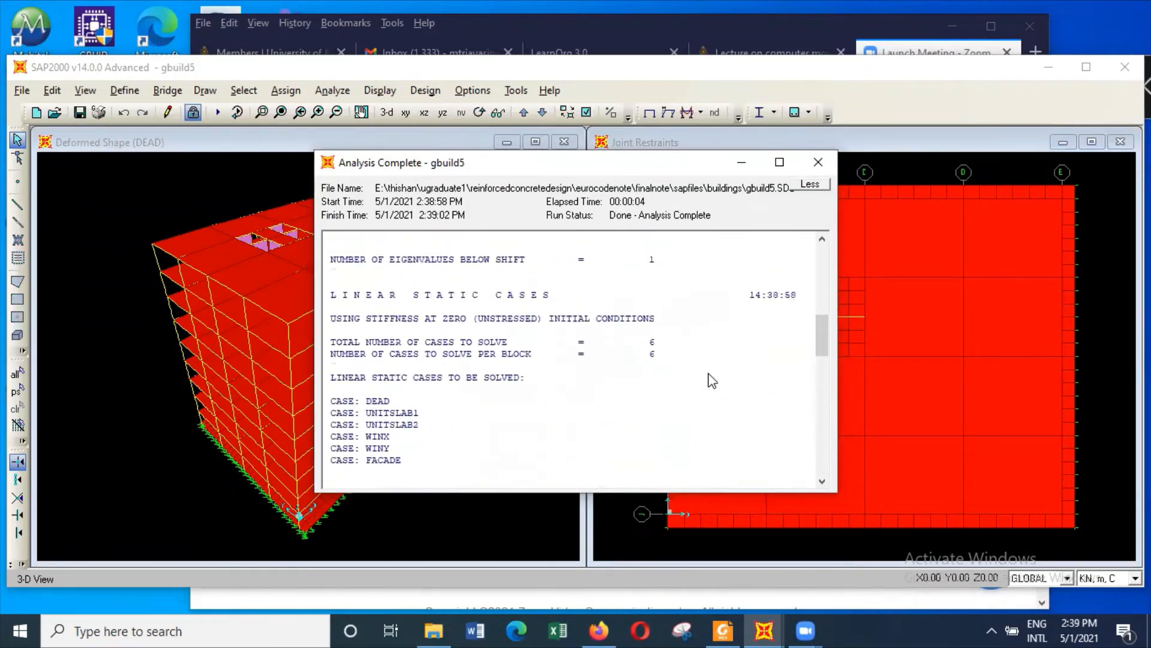
pyautogui.scroll(2, 712, 381)
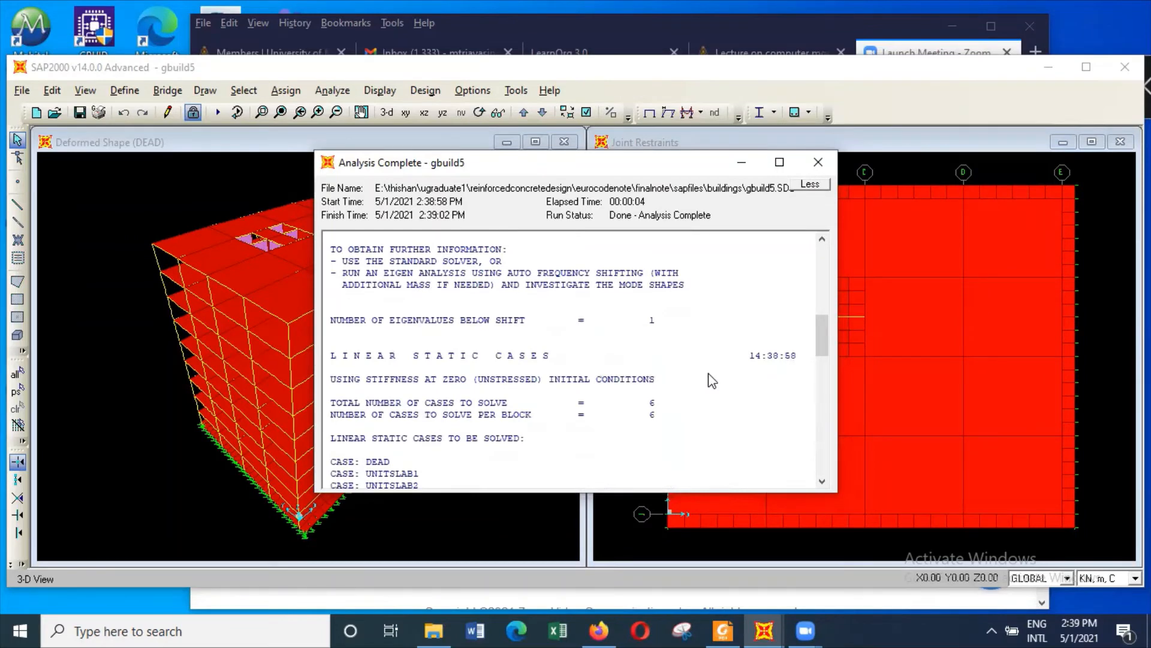
pyautogui.scroll(5, 712, 381)
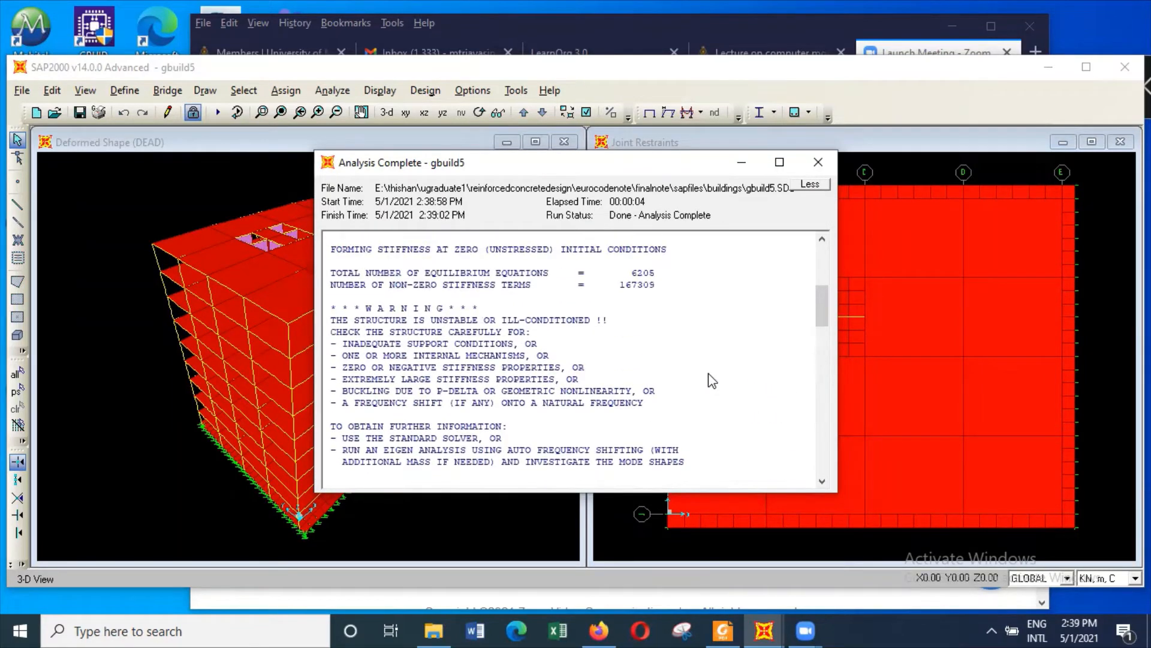
pyautogui.scroll(1, 712, 380)
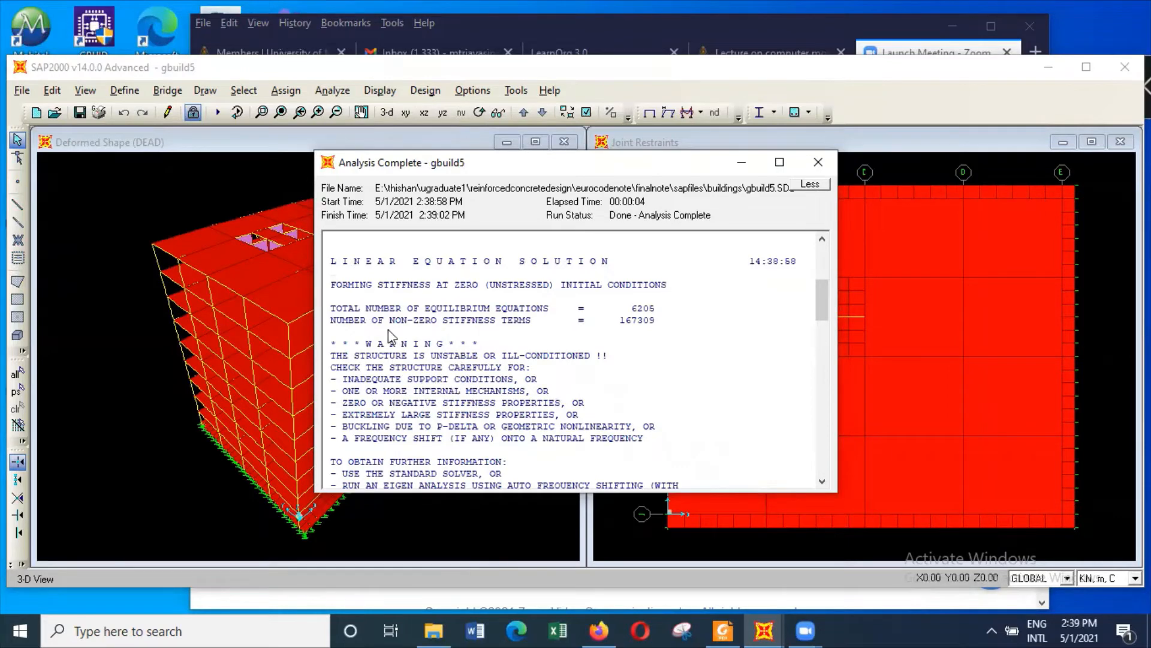
pyautogui.click(818, 163)
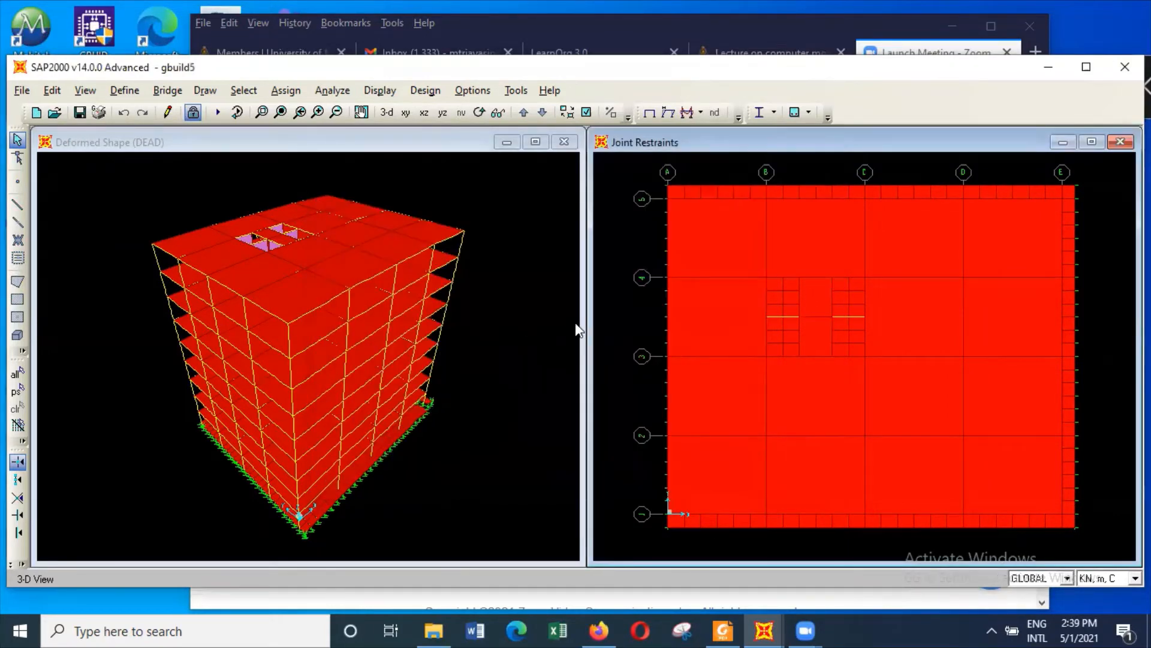
# Step: Display the deformed shape of the MODAL case for mode 1 with automatic scaling in the plan window
pyautogui.click(380, 90)
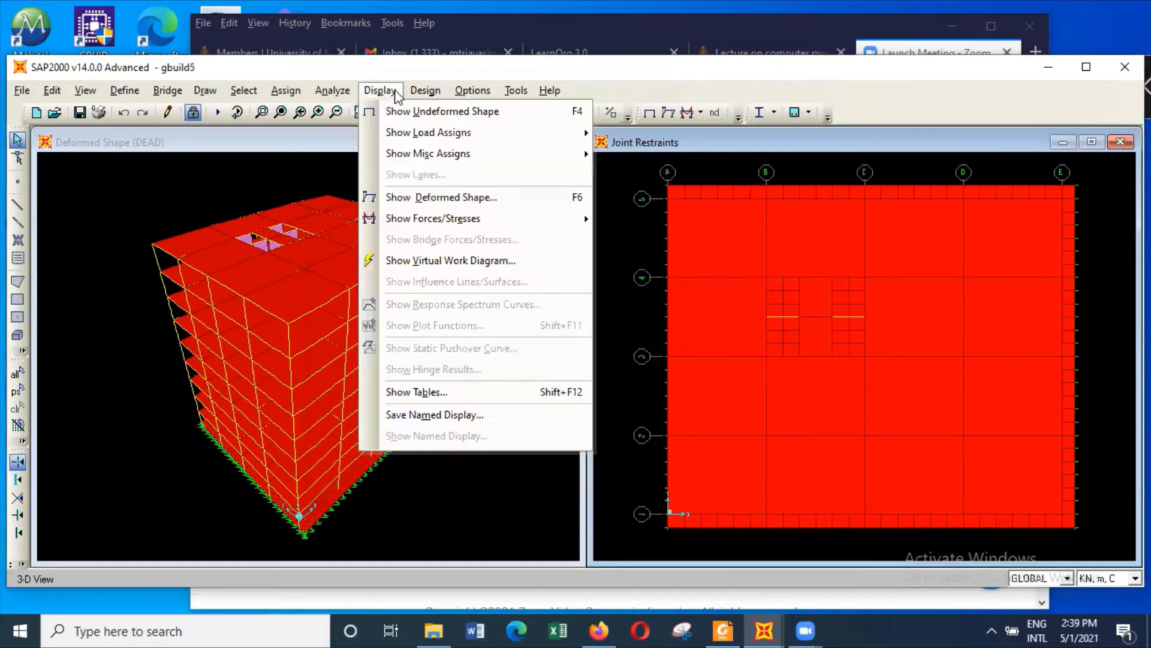
pyautogui.click(441, 199)
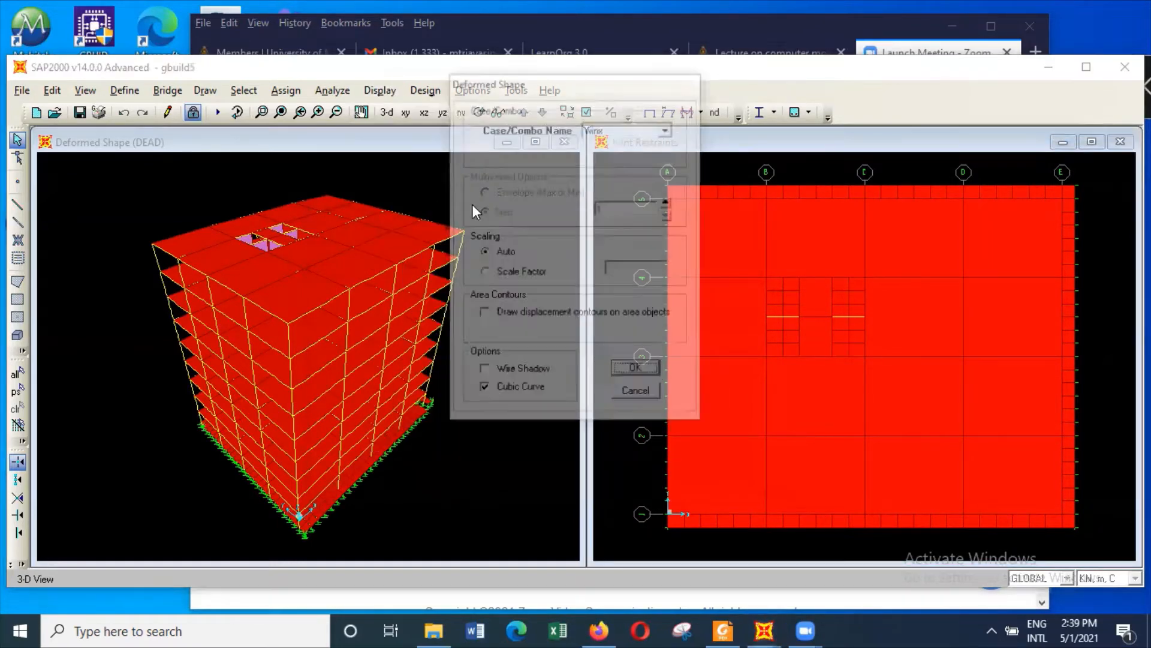
pyautogui.click(667, 130)
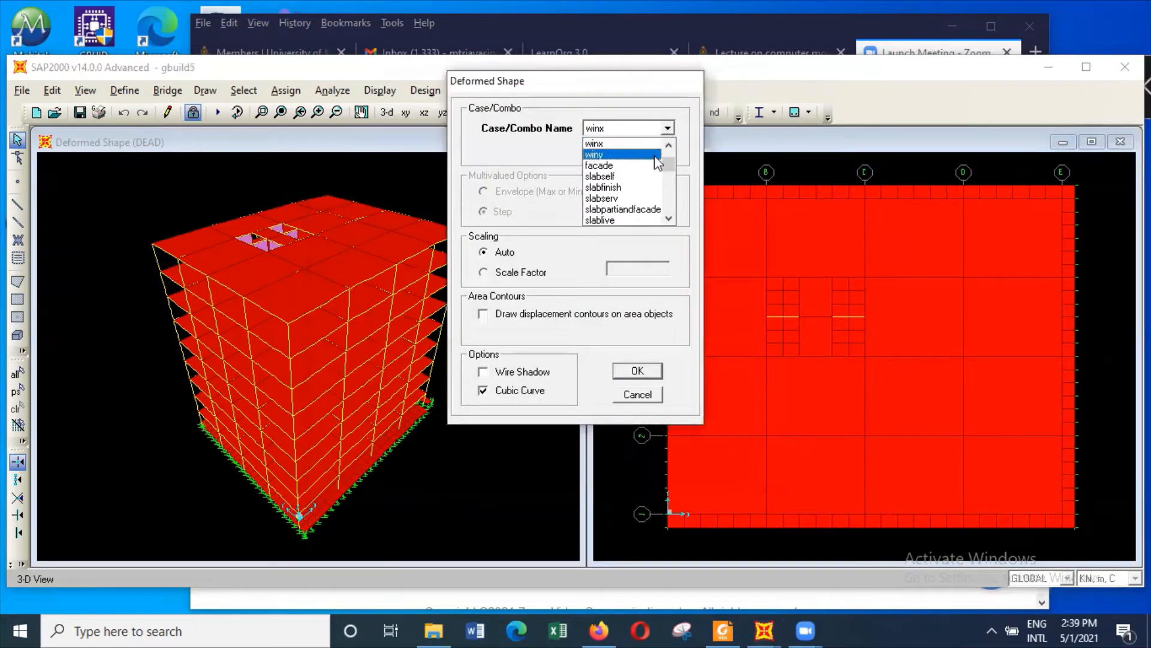
pyautogui.click(668, 145)
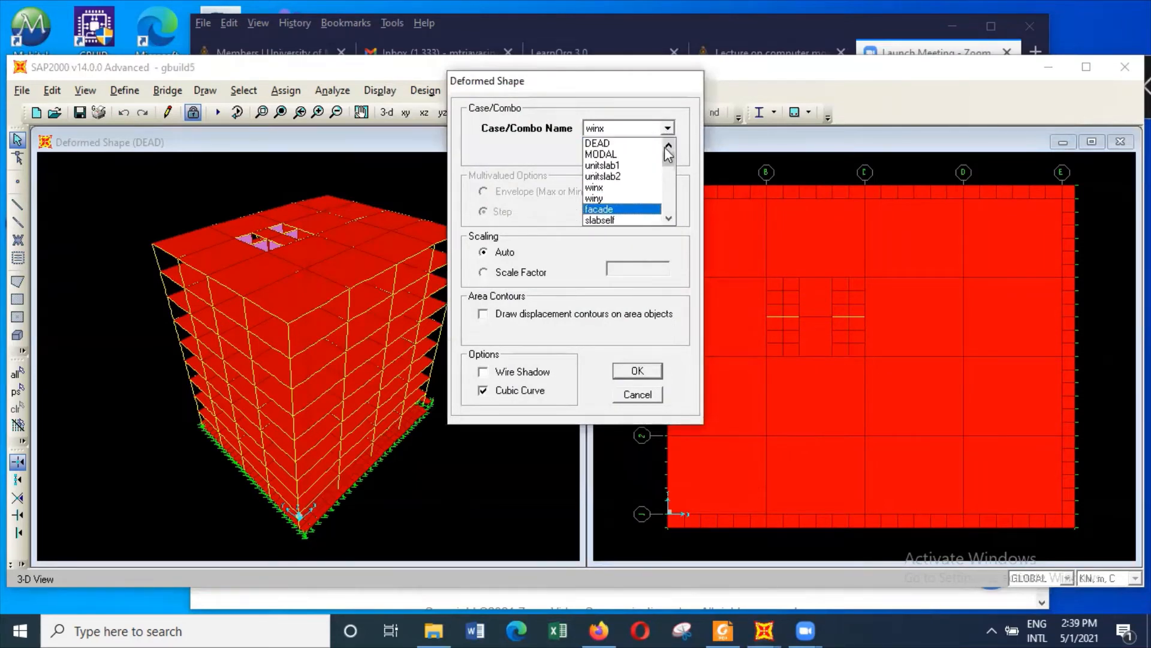
pyautogui.click(635, 154)
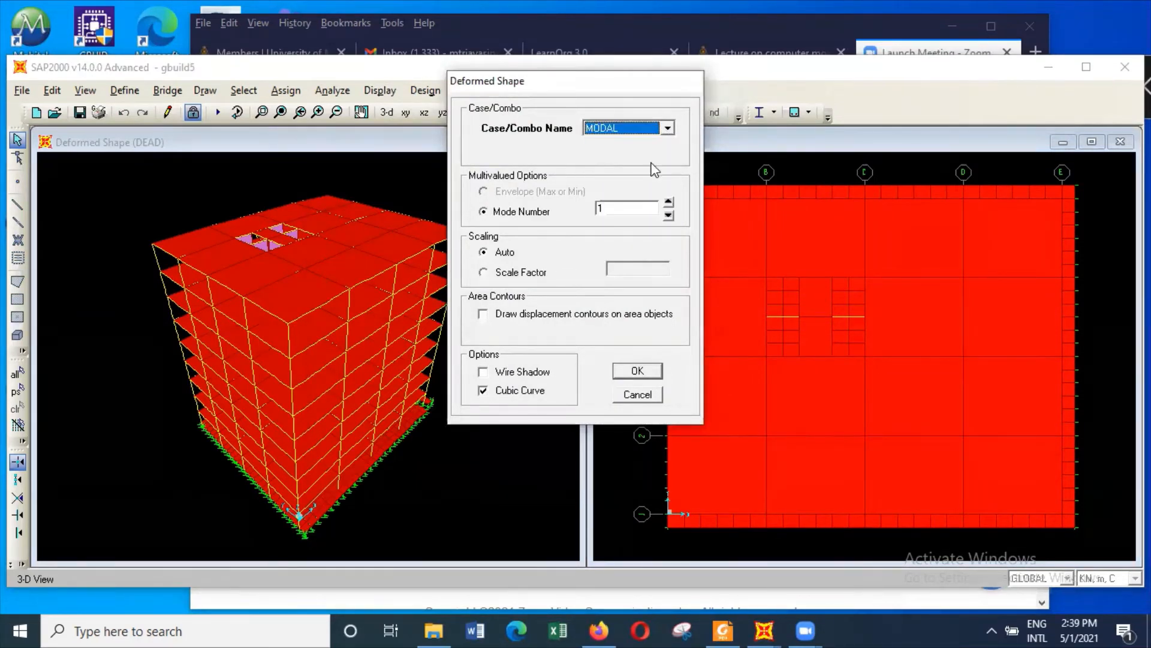
pyautogui.click(652, 373)
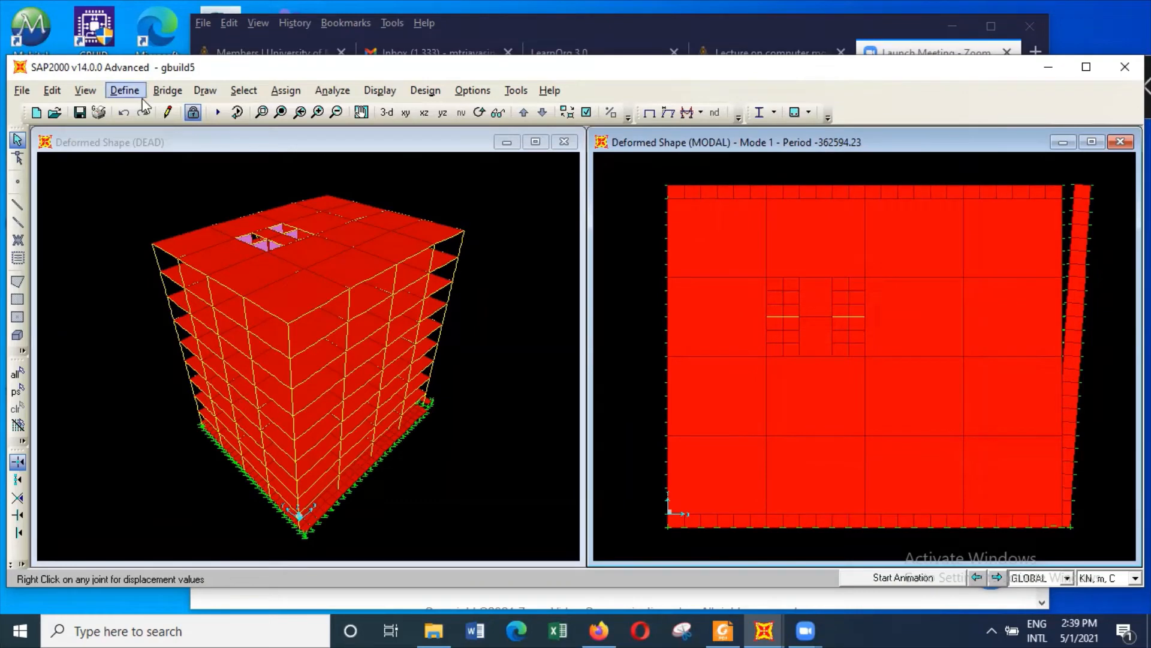
# Step: Set the modal deformed shape window to the X-Y plane at Z=0
pyautogui.click(124, 90)
pyautogui.click(91, 94)
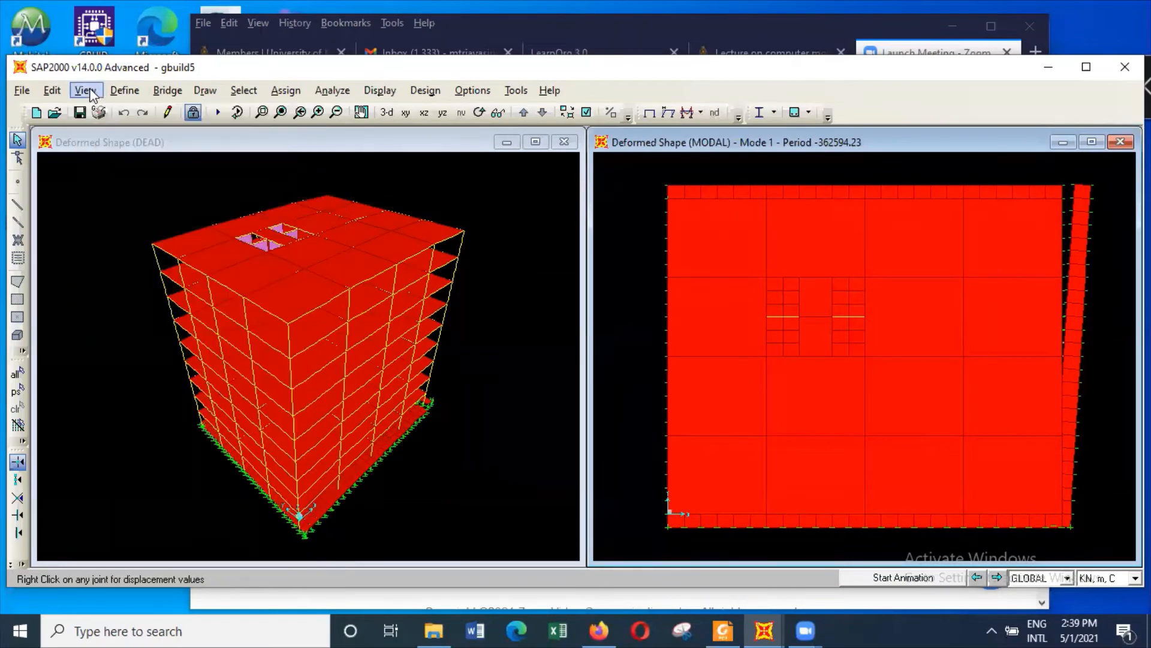
pyautogui.click(91, 94)
pyautogui.click(135, 132)
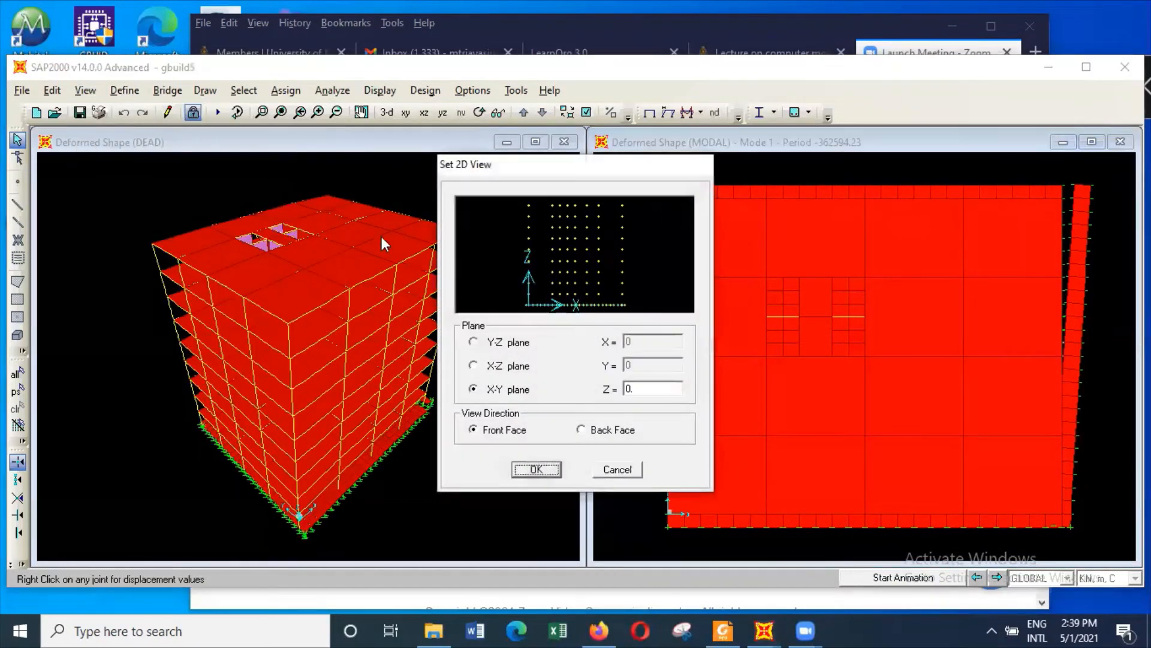
pyautogui.click(536, 469)
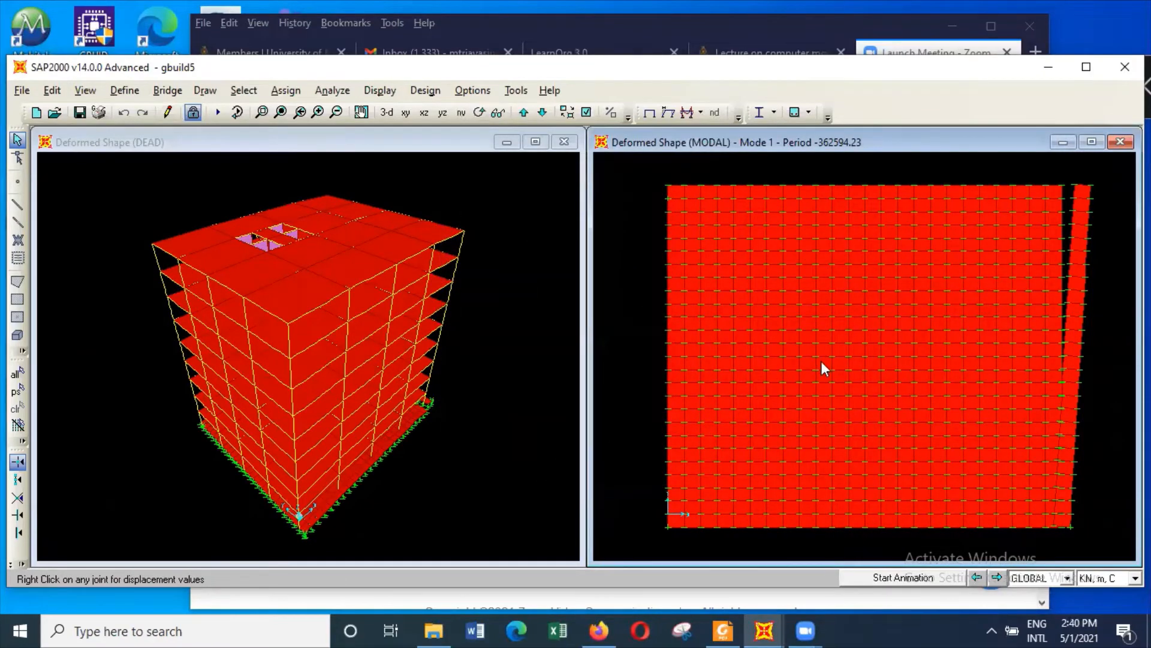
# Step: Step through the base slab's modal deformed shapes to modes 2 and 3, and return to mode 2
pyautogui.click(997, 577)
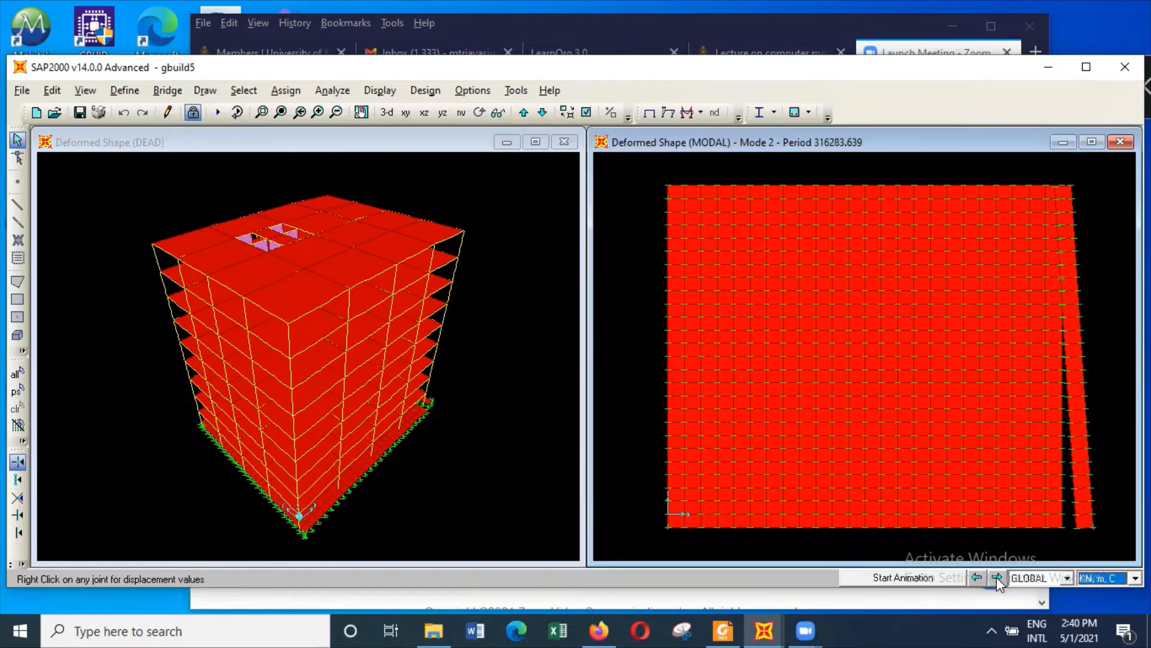
pyautogui.click(997, 577)
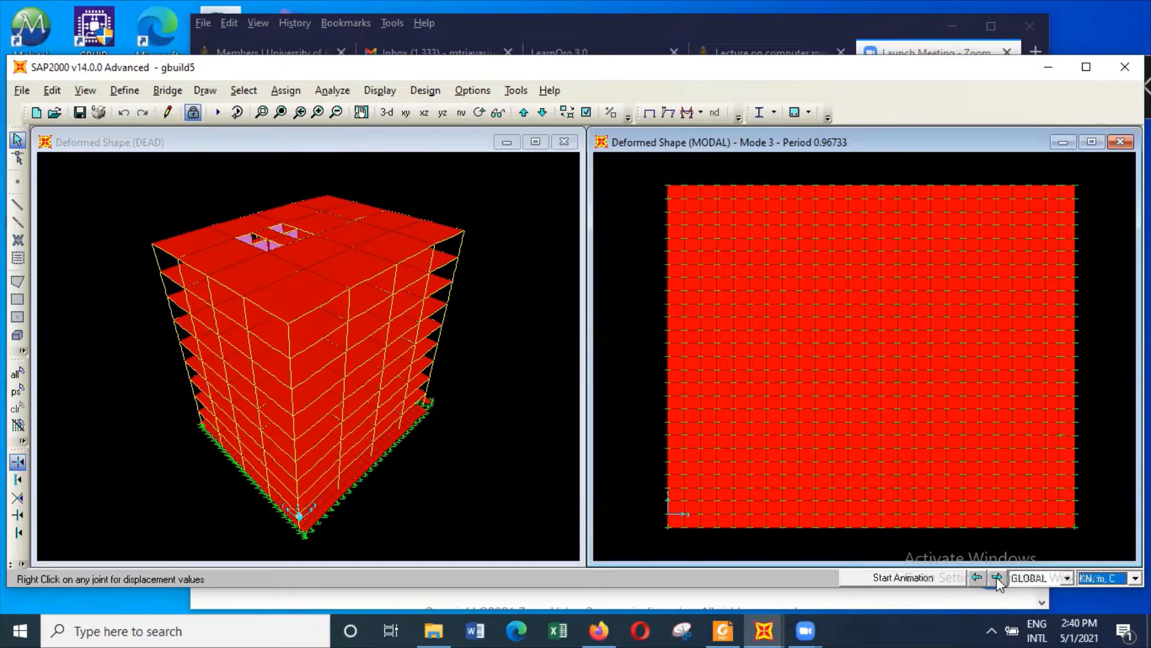
pyautogui.click(984, 576)
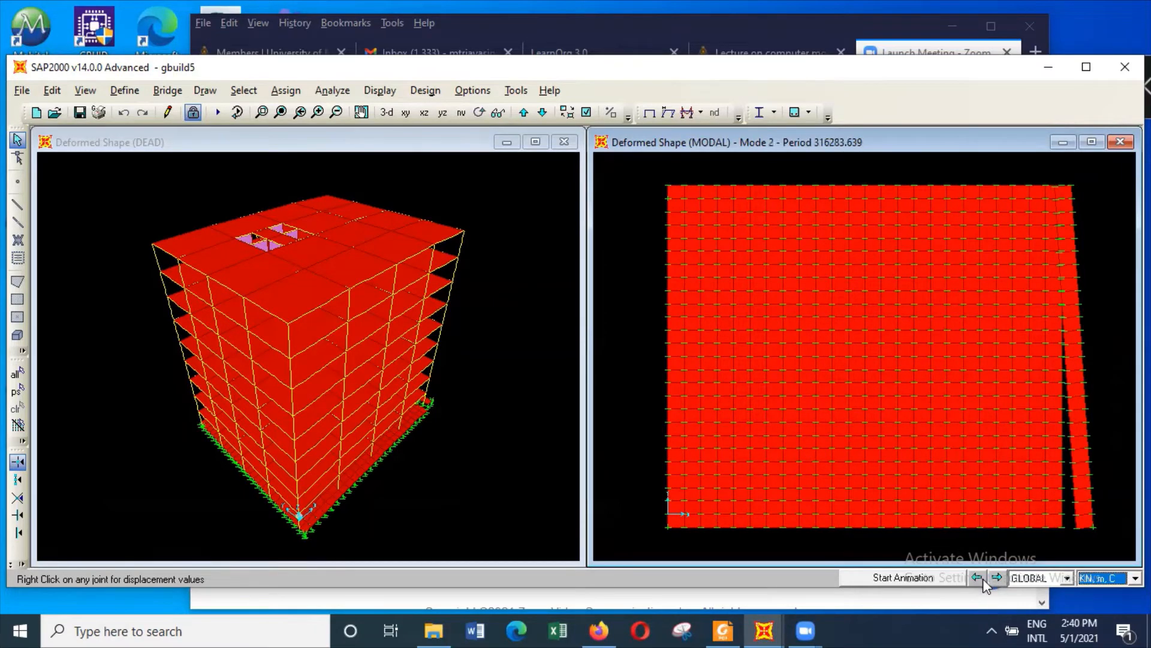
# Step: Step through the base slab's modal deformed shapes to modes 3 and 4, and return to mode 1
pyautogui.click(997, 577)
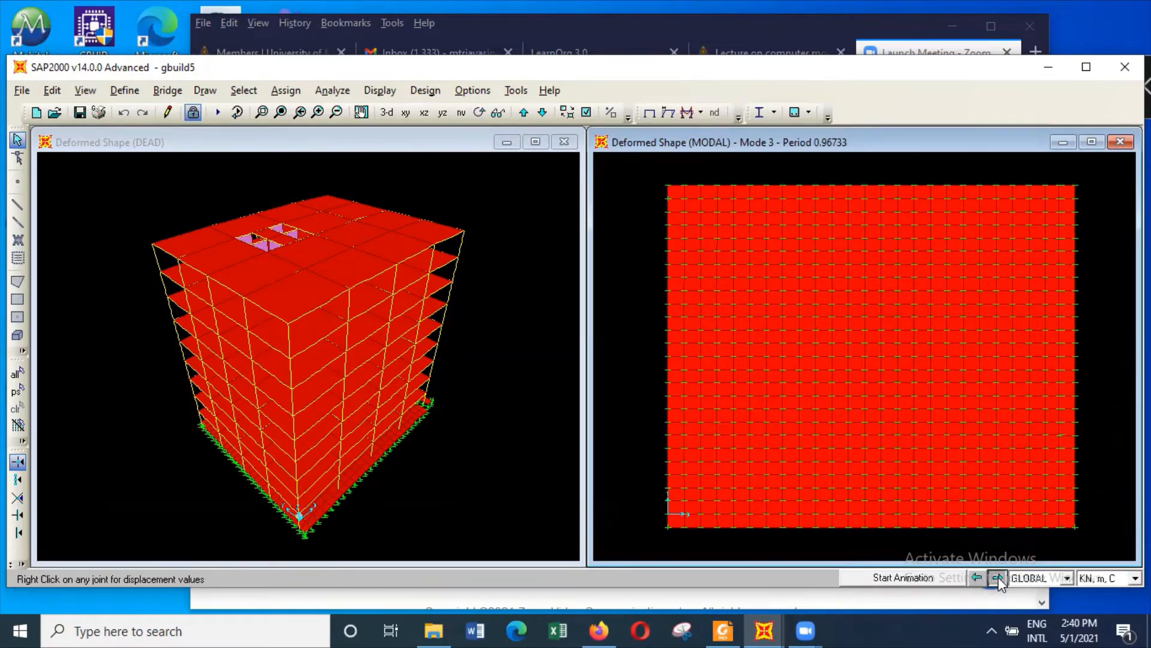
pyautogui.click(997, 577)
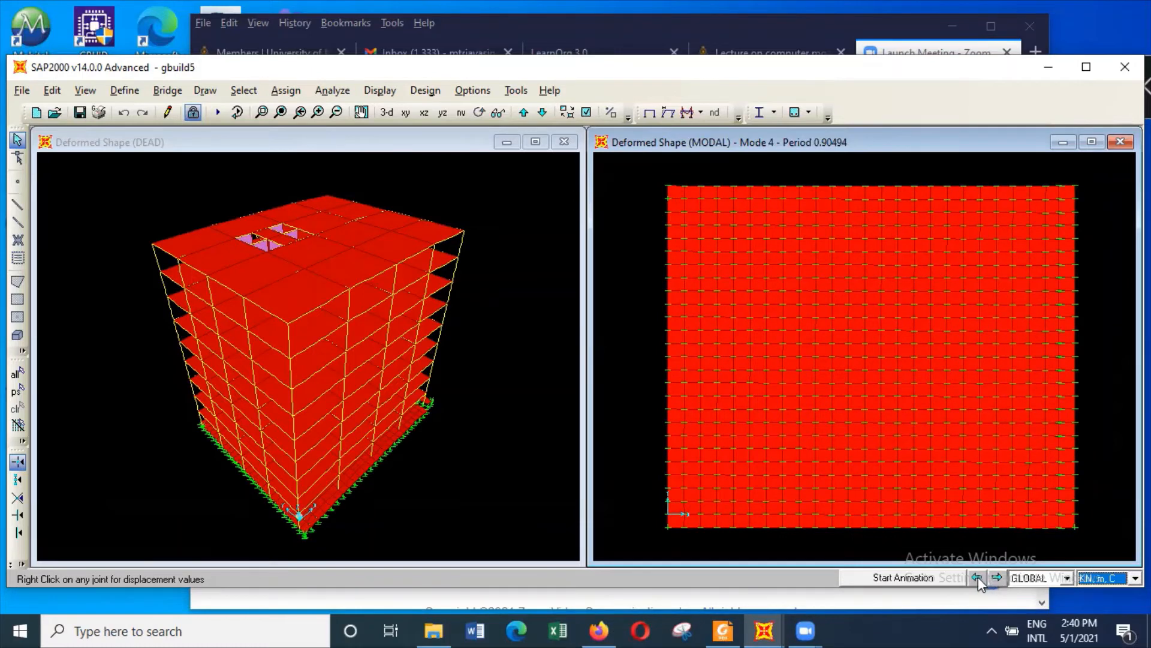
pyautogui.click(977, 577)
pyautogui.click(978, 577)
pyautogui.click(978, 577)
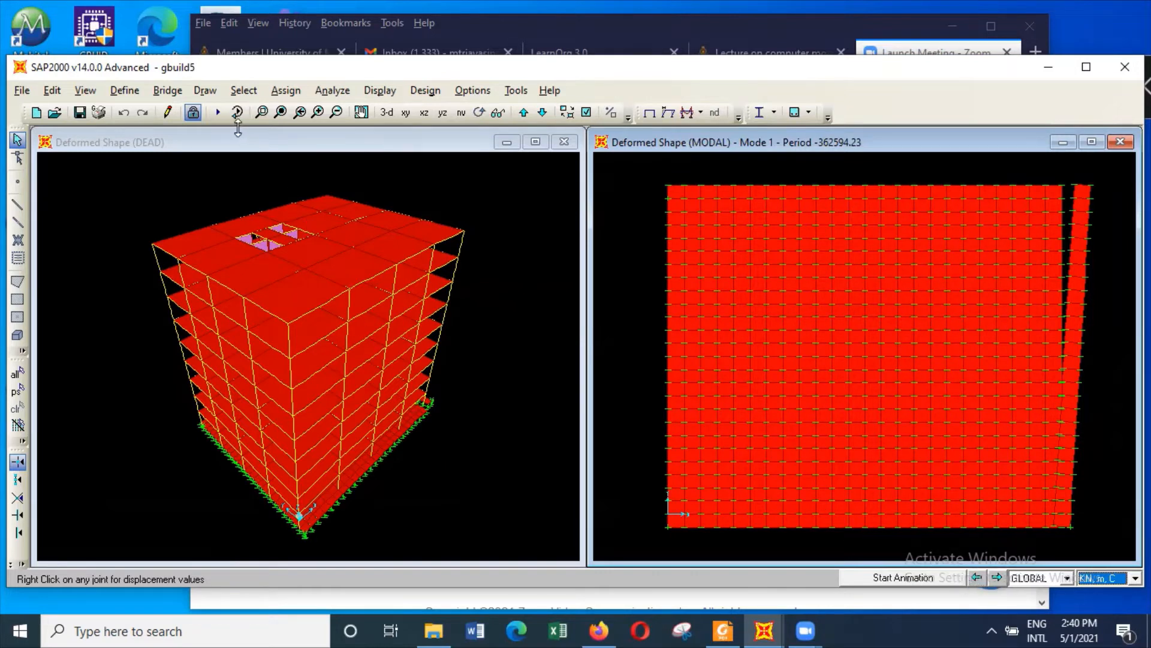
# Step: Unlock the model and delete its analysis results
pyautogui.click(192, 113)
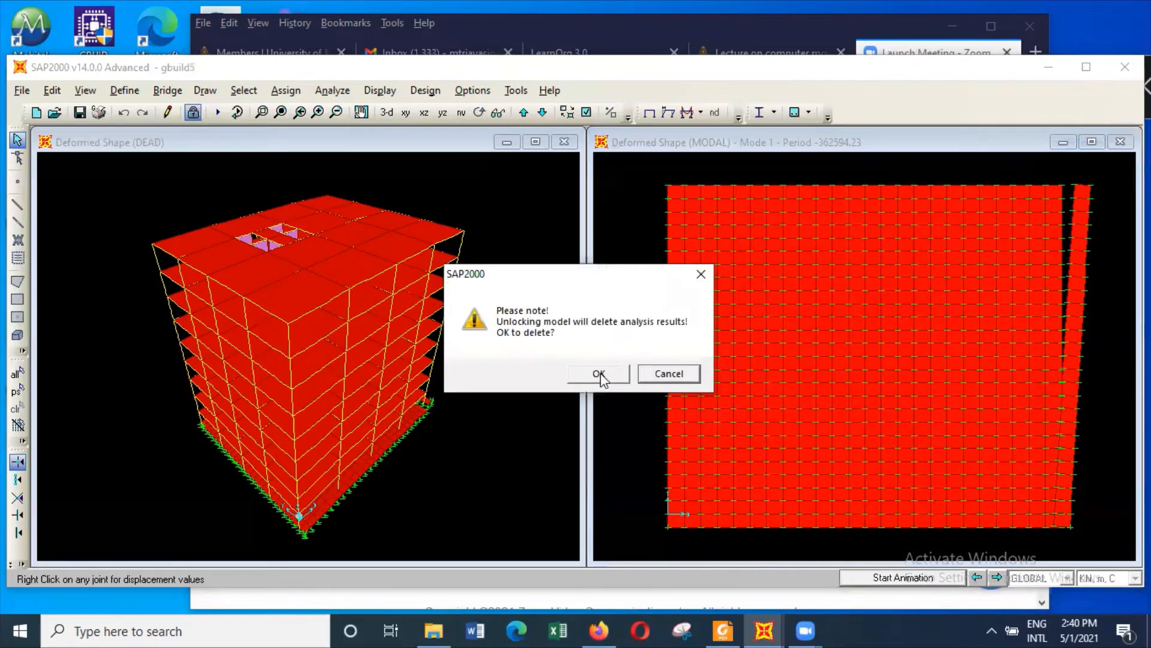
pyautogui.click(600, 374)
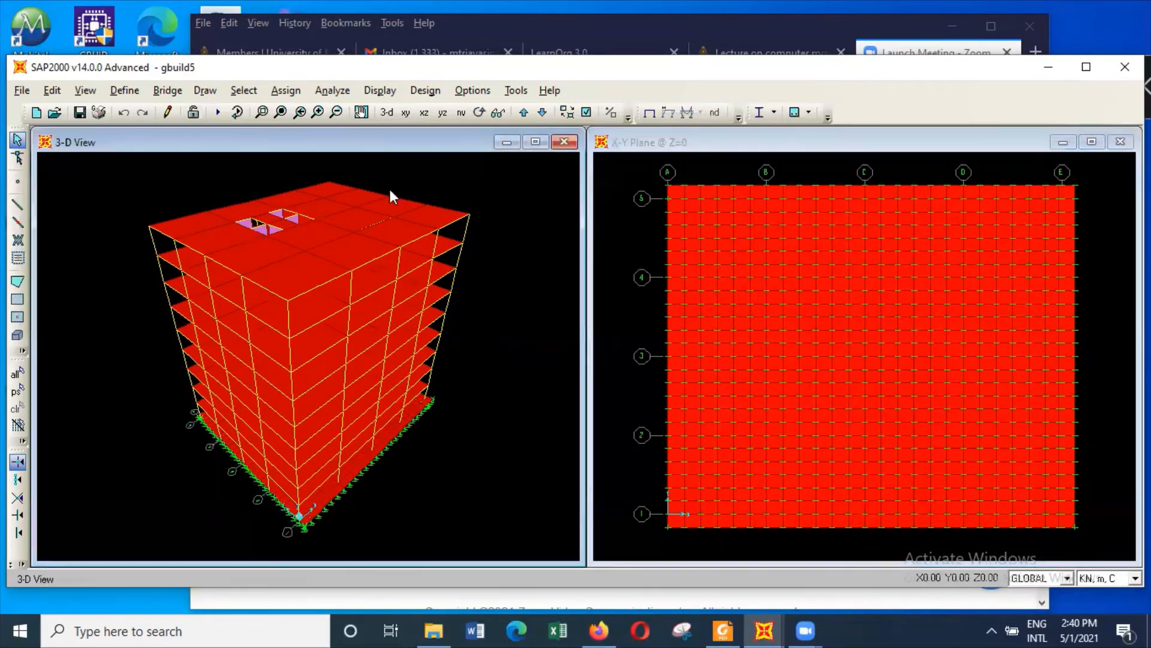
pyautogui.click(85, 90)
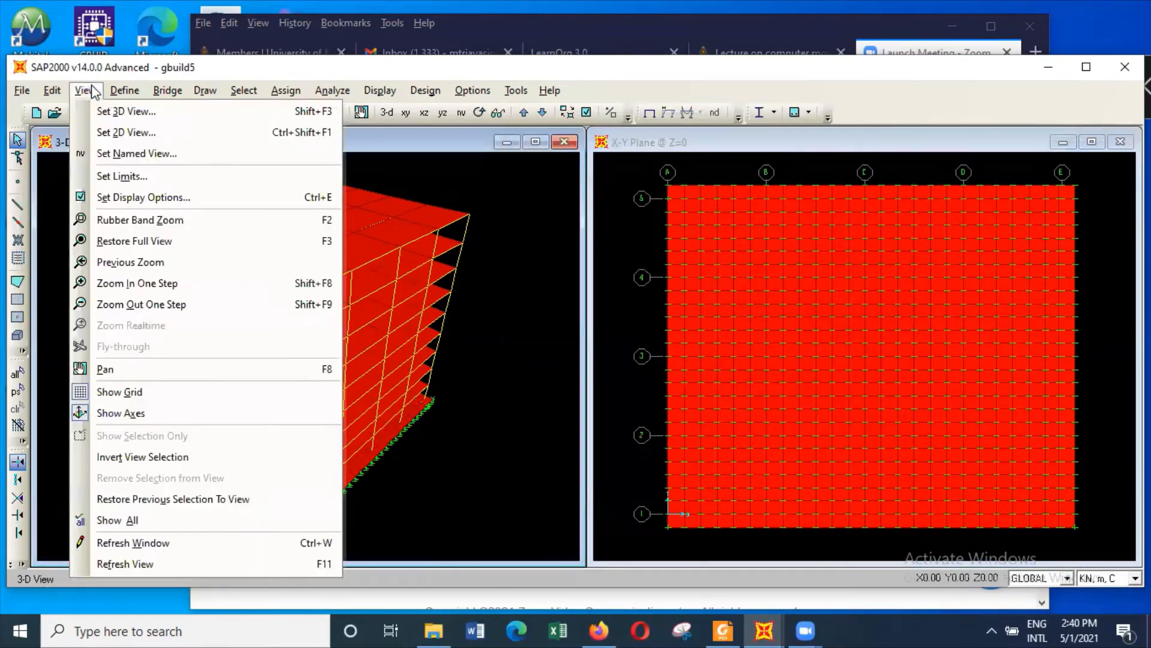
pyautogui.click(120, 132)
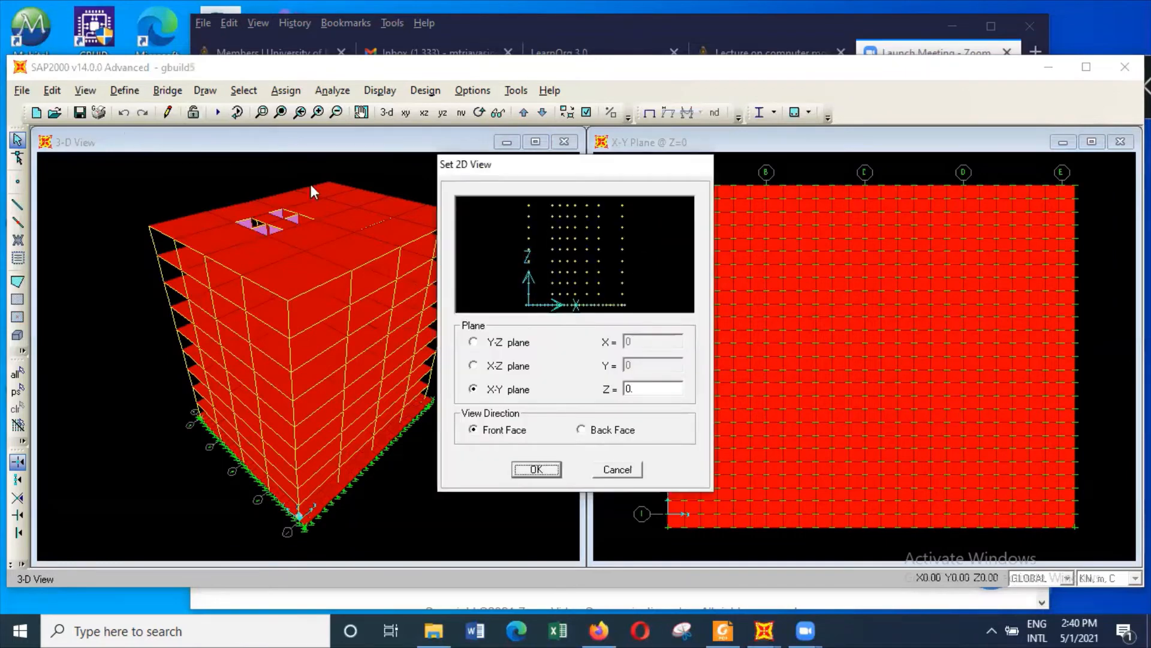
pyautogui.click(617, 470)
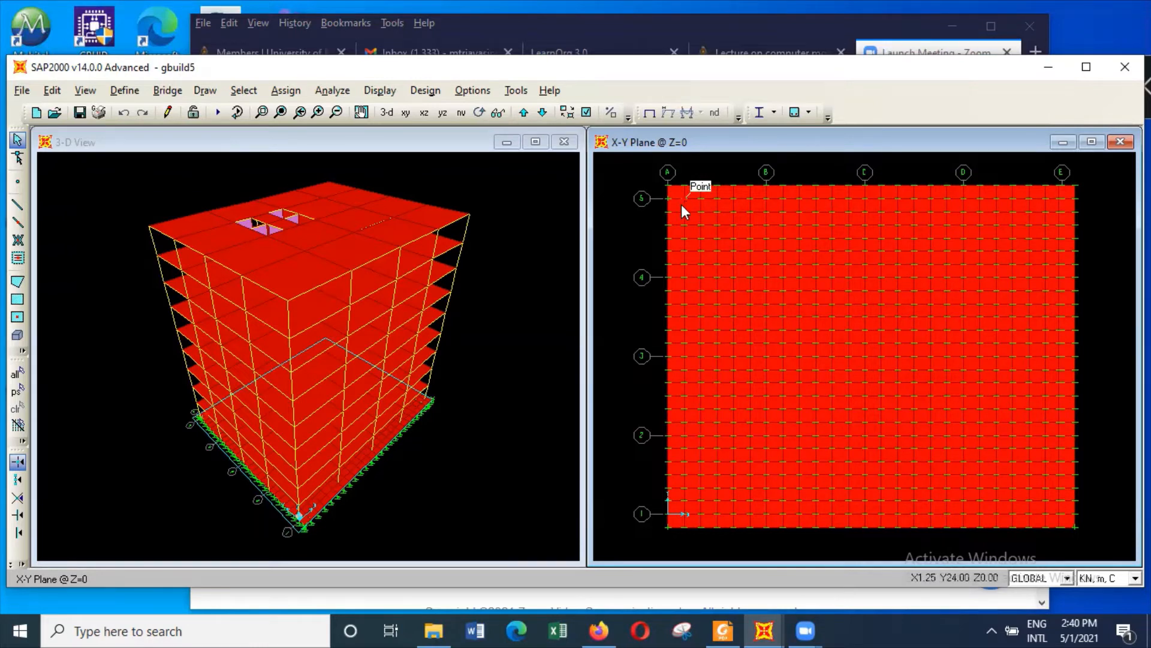
# Step: Try deleting the base slab's edge strip along grid line A, and undo the deletion
pyautogui.moveTo(671, 543); pyautogui.dragTo(608, 534)
pyautogui.moveTo(674, 542); pyautogui.dragTo(652, 169)
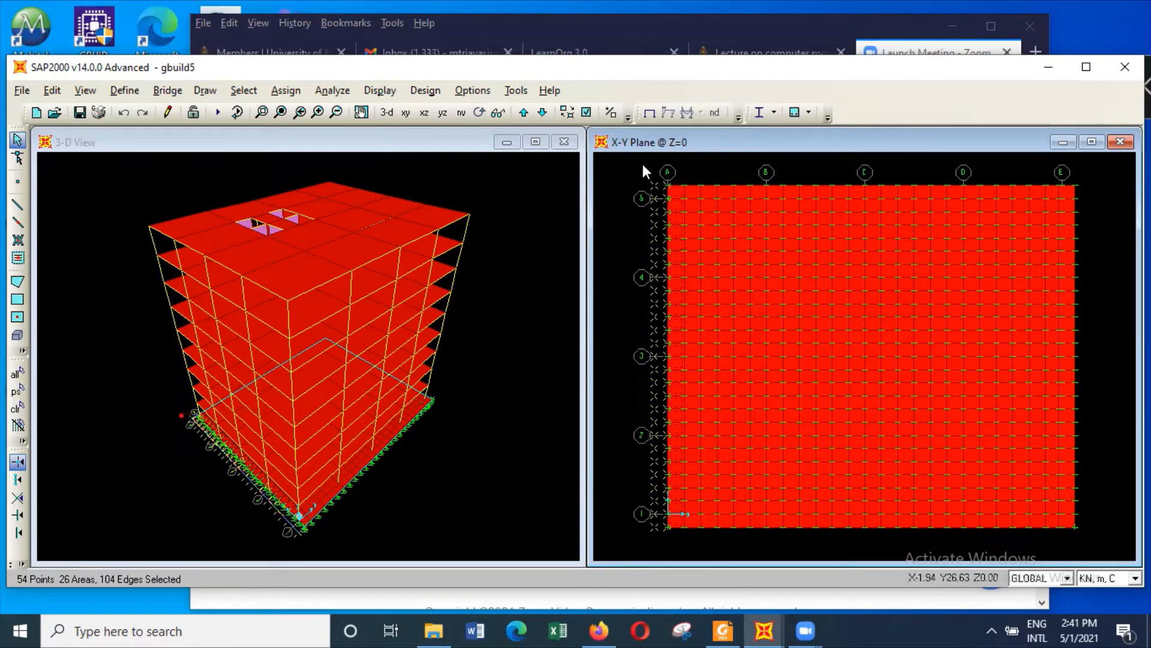
pyautogui.press('Delete')
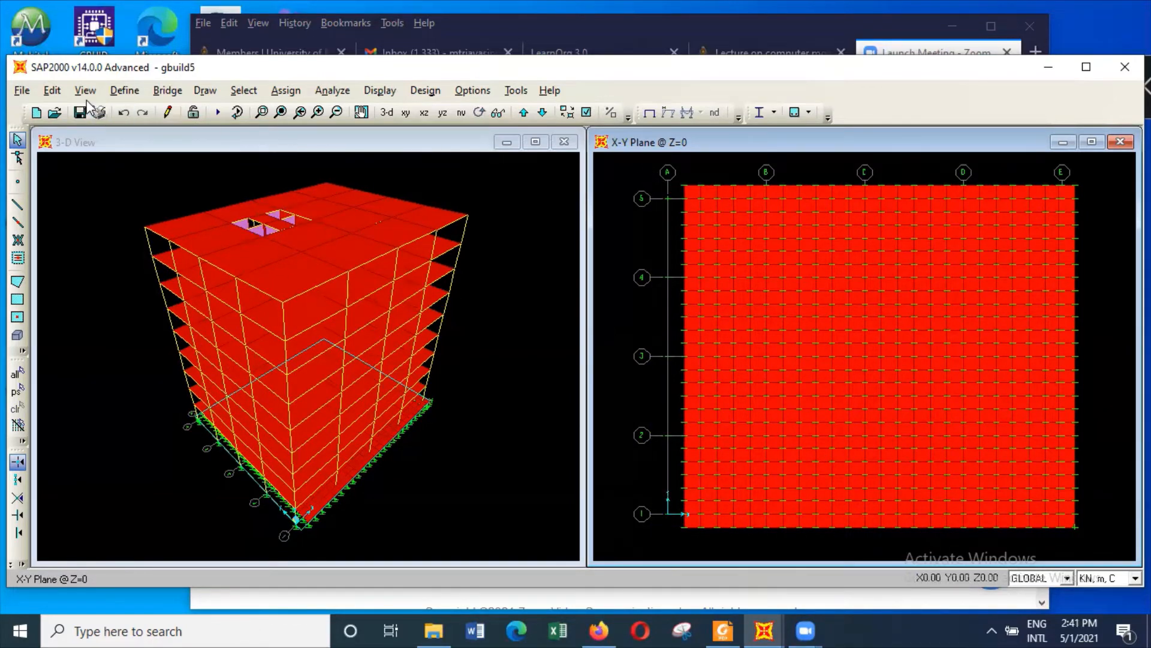
pyautogui.click(124, 113)
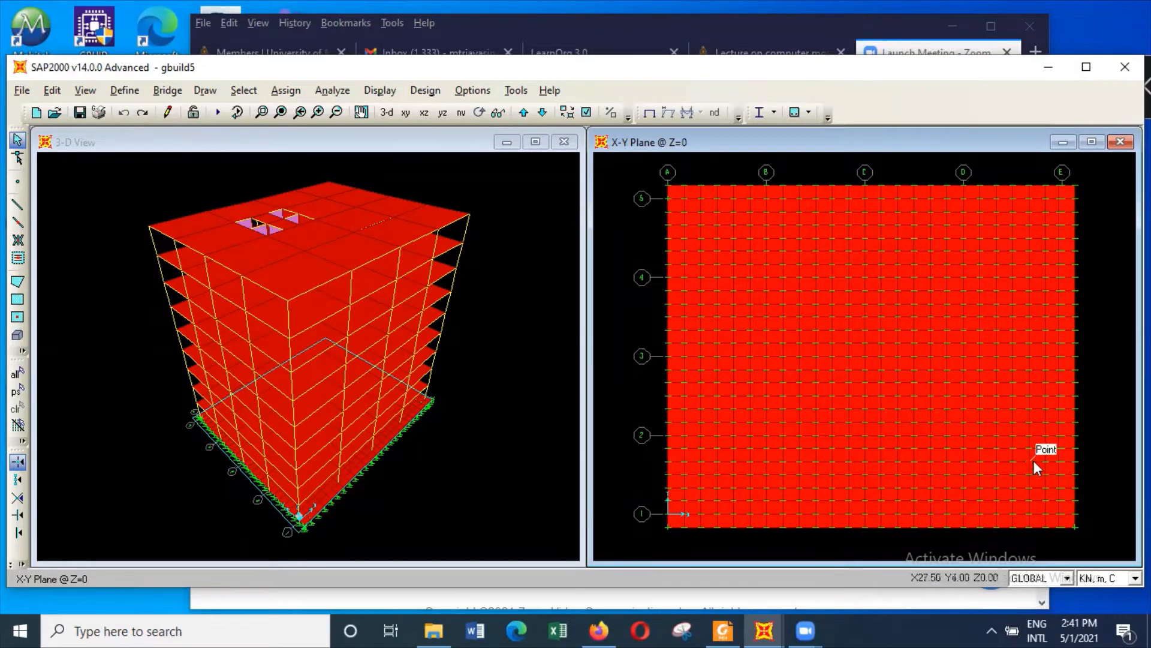
# Step: Delete the base slab's outer strip that extends beyond grid line E
pyautogui.moveTo(1084, 547); pyautogui.dragTo(1067, 169)
pyautogui.press('Delete')
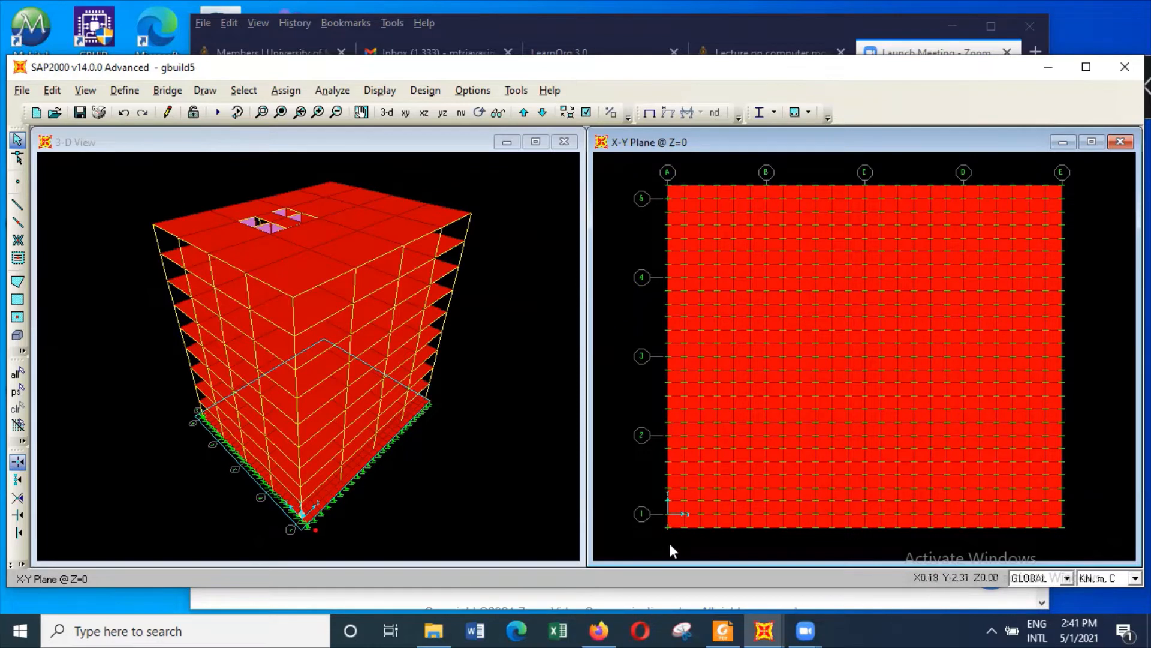
# Step: Replicate the base slab's edge strip along grid line A linearly once with dx = -1.25 m
pyautogui.moveTo(669, 542); pyautogui.dragTo(649, 164)
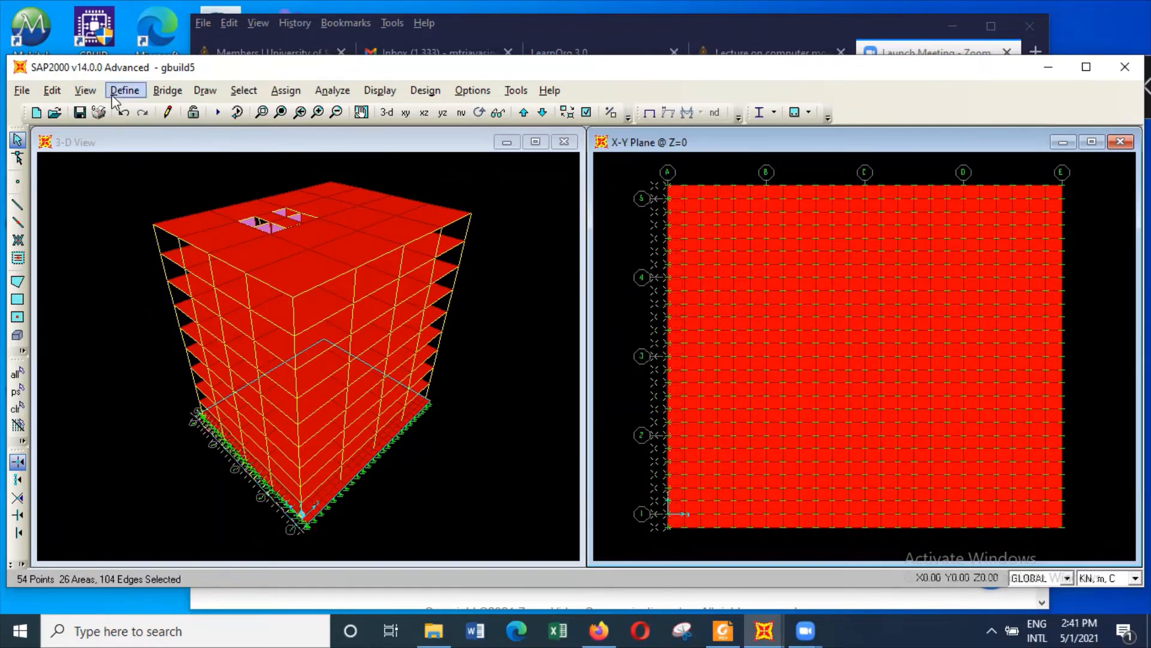
pyautogui.click(52, 90)
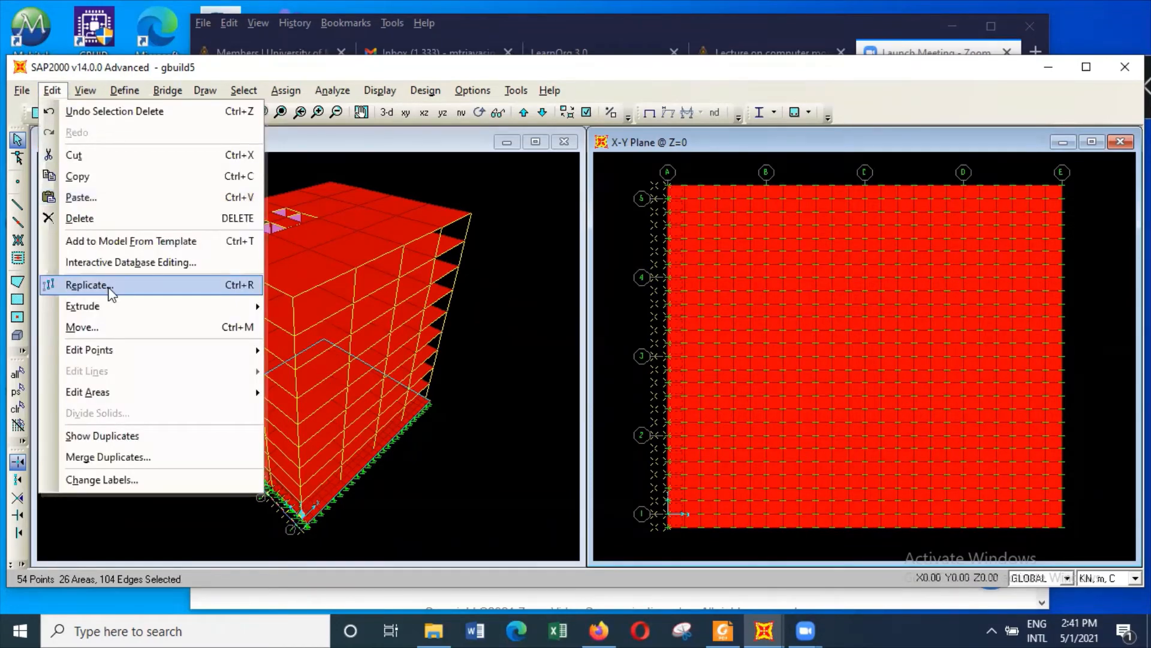
pyautogui.click(87, 285)
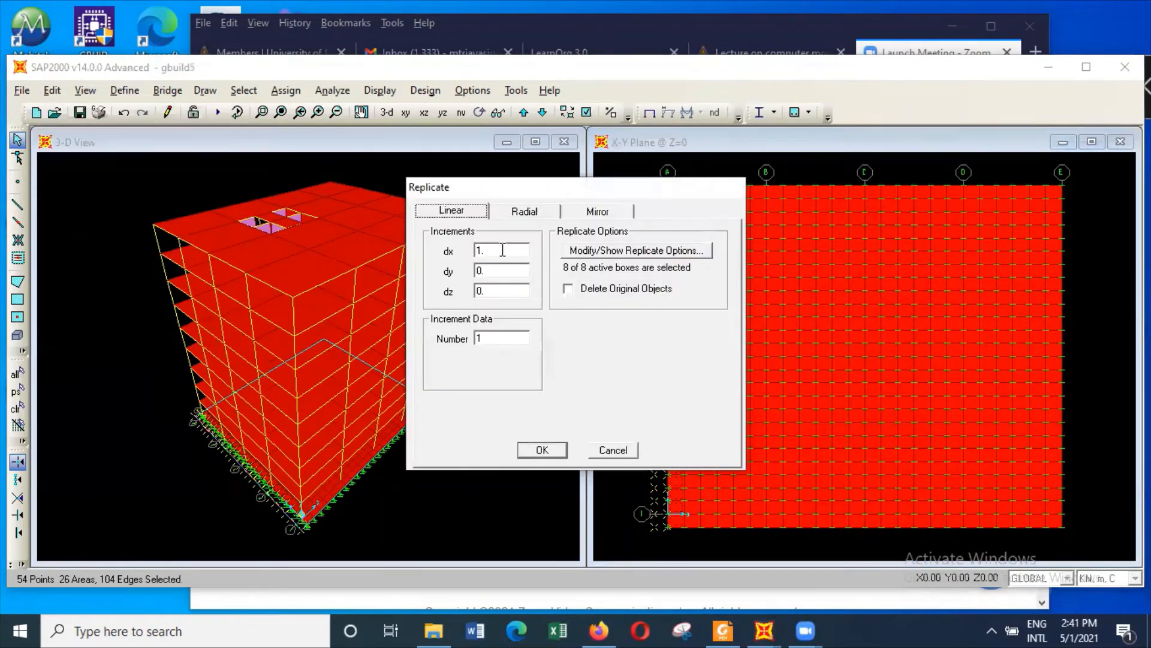
pyautogui.doubleClick(503, 250)
pyautogui.write('-1.25')
pyautogui.click(551, 449)
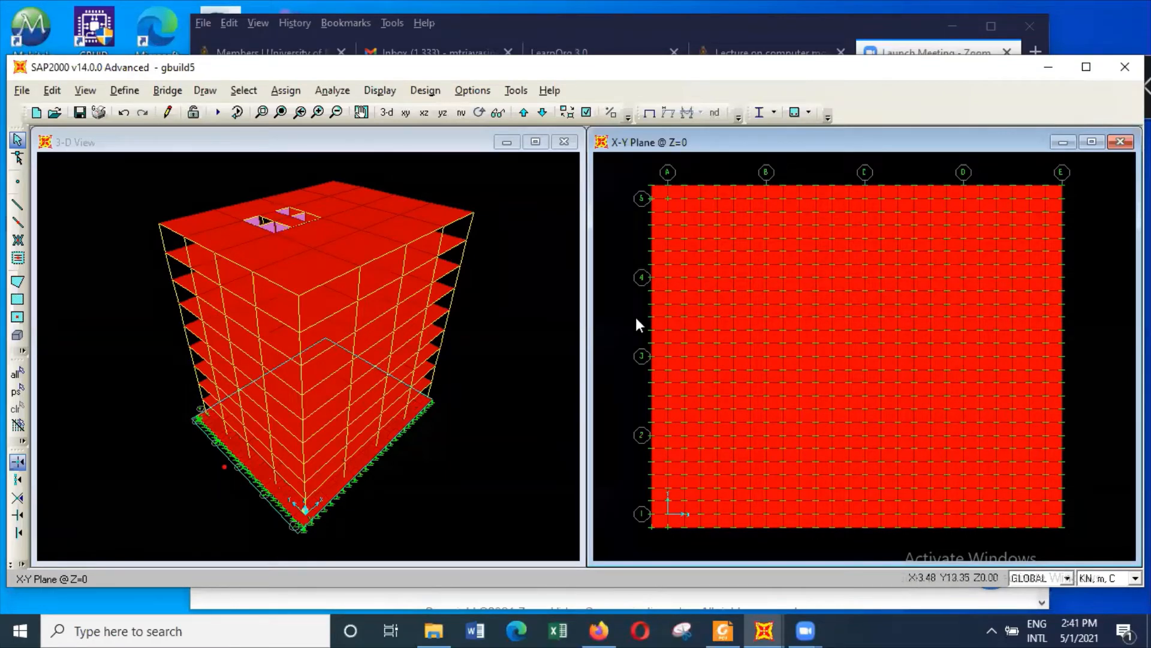
# Step: Remove all restraints from the base slab joint at grid intersection A-5
pyautogui.click(666, 200)
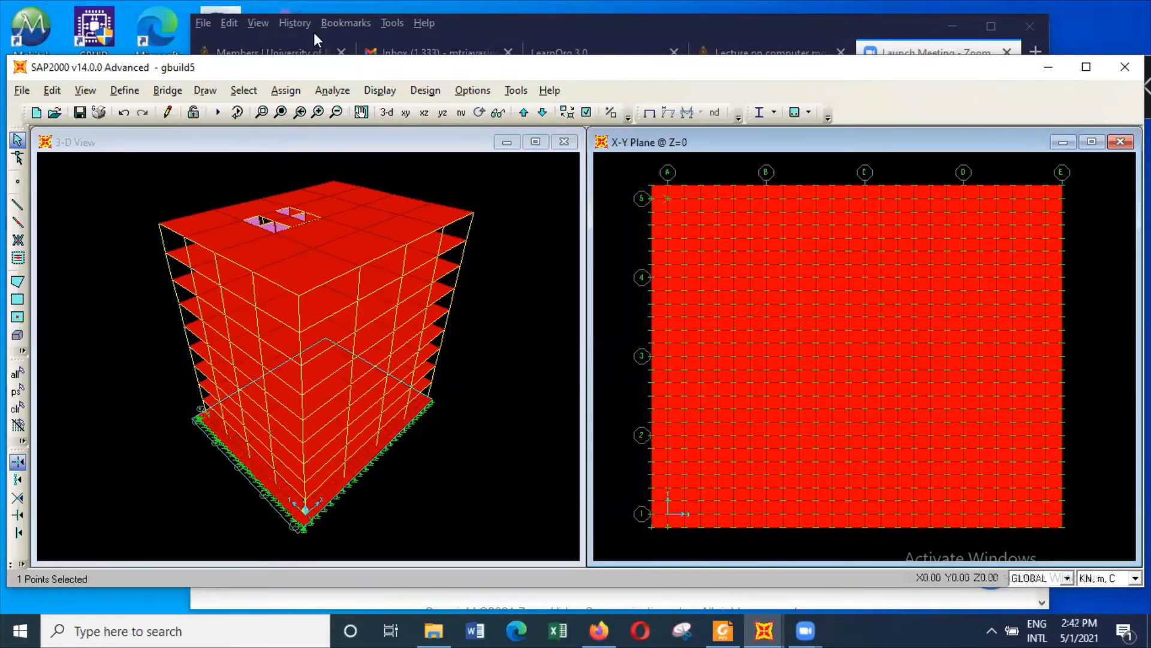
pyautogui.click(283, 90)
pyautogui.moveTo(420, 111)
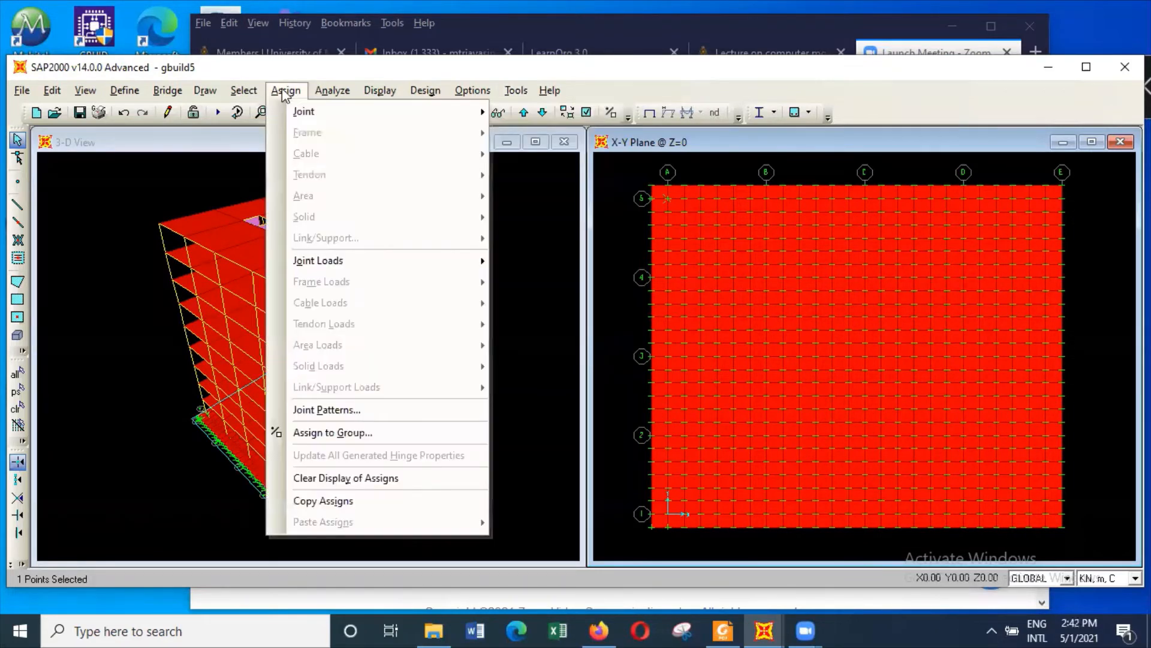
pyautogui.click(287, 92)
pyautogui.click(286, 91)
pyautogui.moveTo(311, 114)
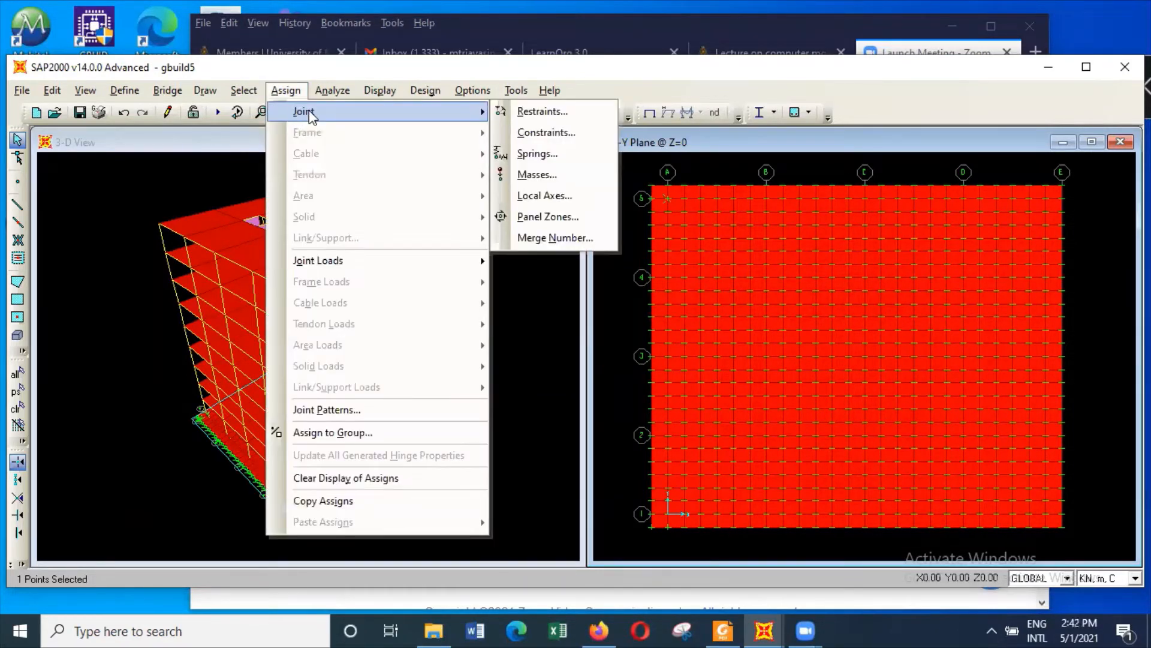
pyautogui.click(540, 112)
pyautogui.click(610, 372)
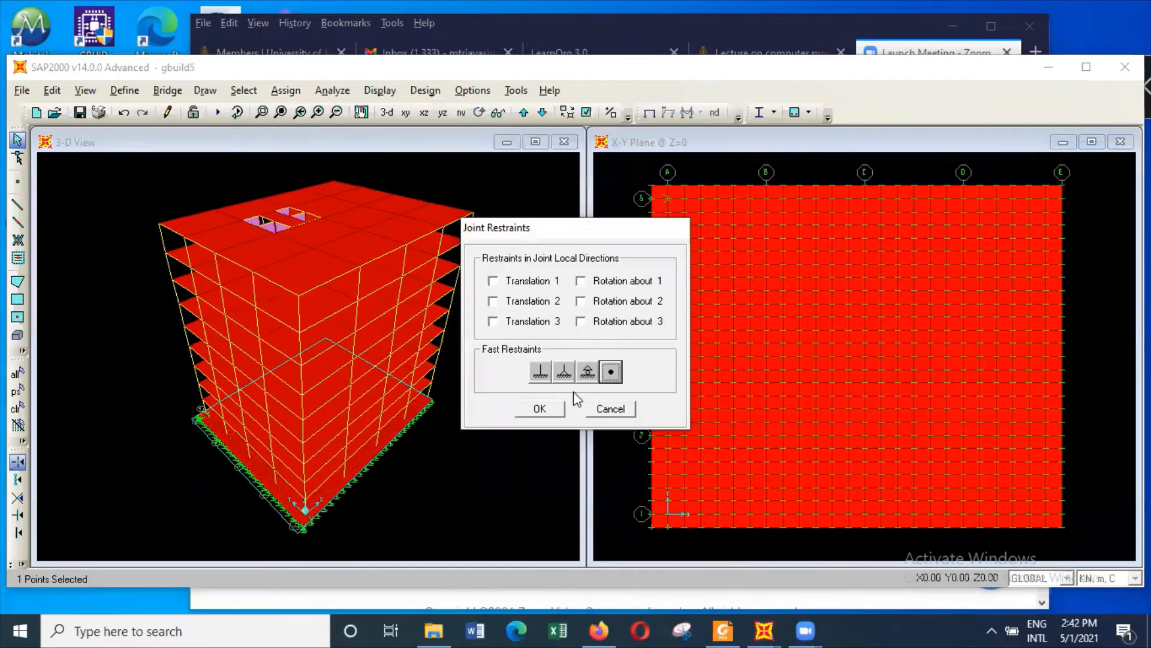
pyautogui.click(552, 409)
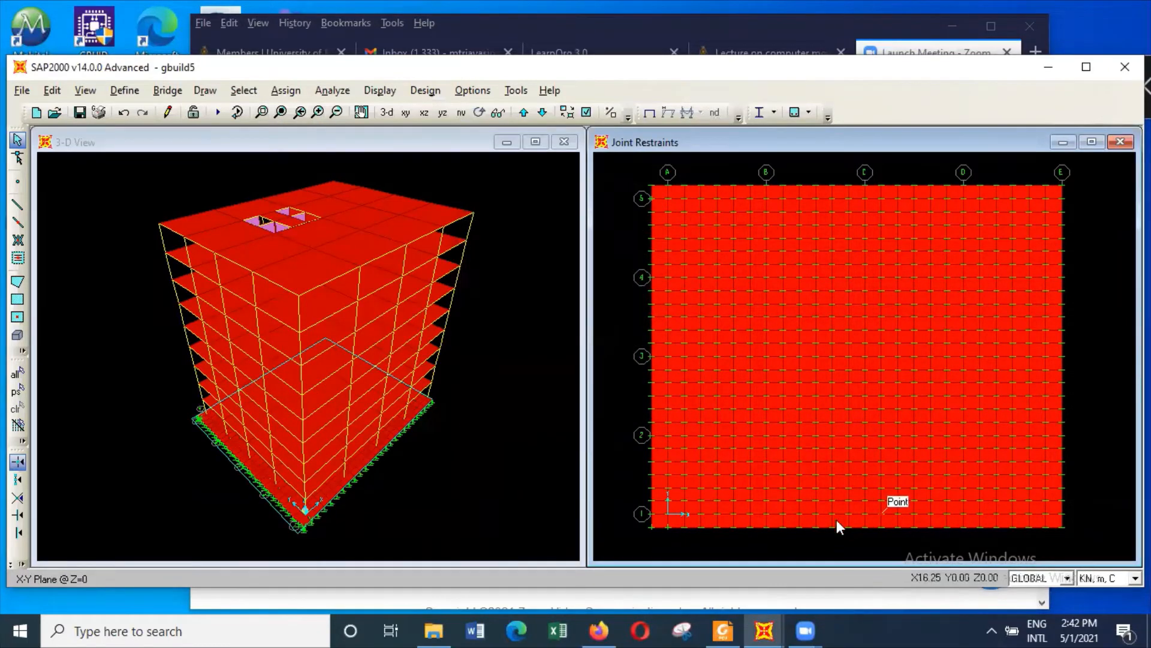
# Step: Remove all restraints from the slab's two edge joints below grid line 1, at grid A and at the outer corner
pyautogui.click(673, 528)
pyautogui.click(650, 528)
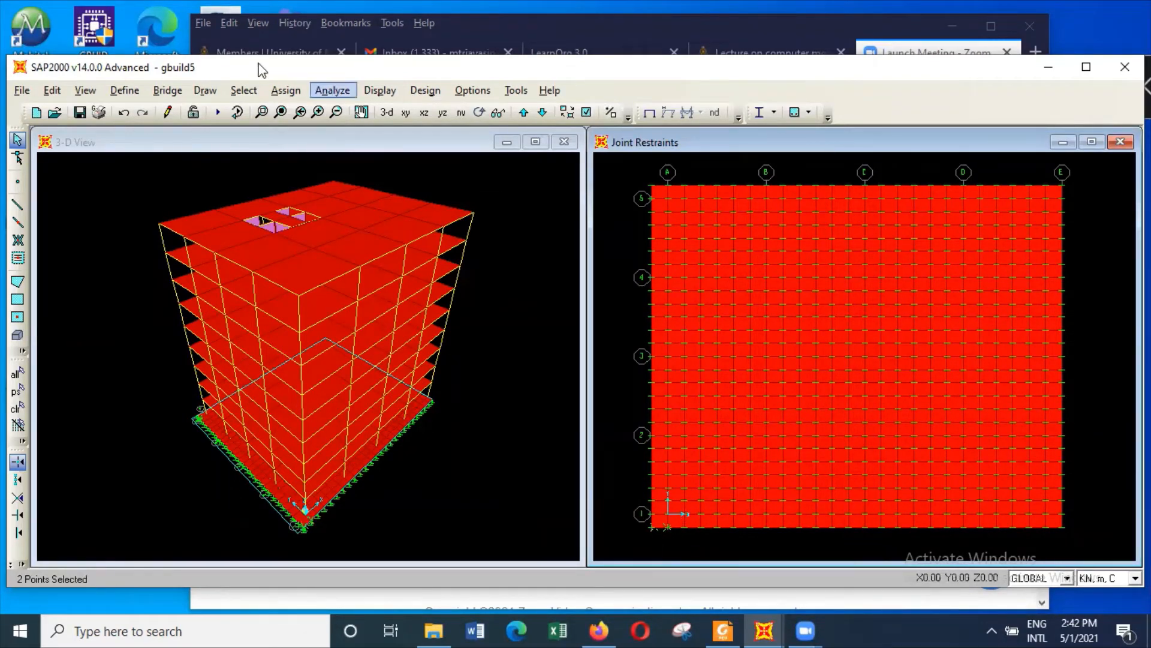
pyautogui.click(279, 91)
pyautogui.moveTo(334, 116)
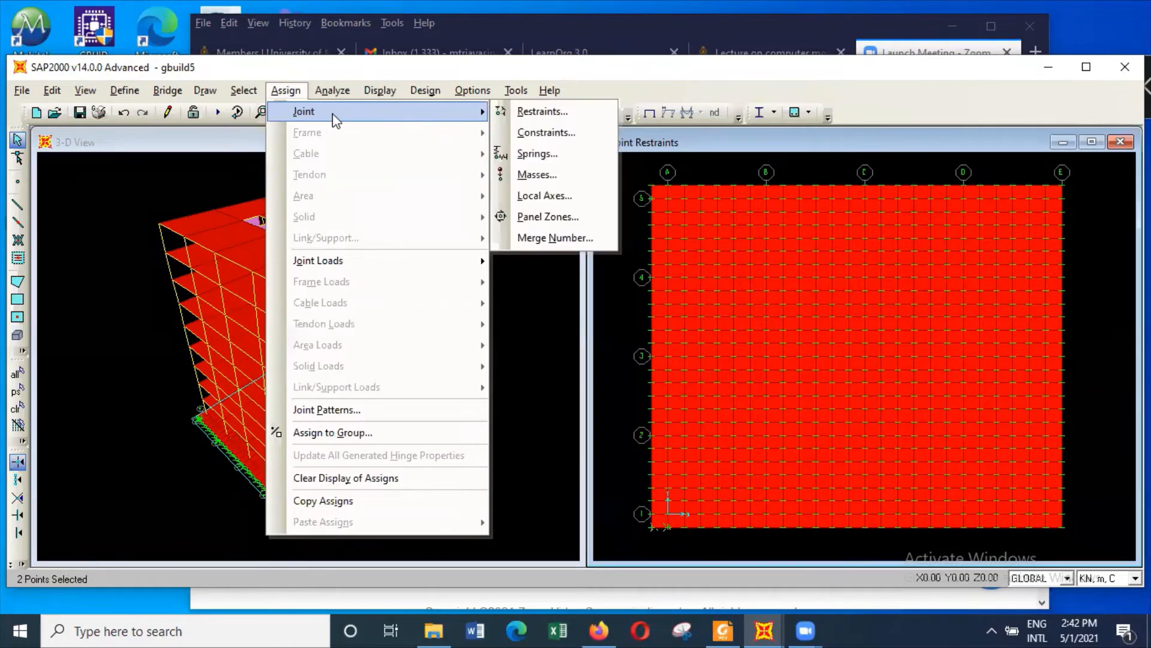
pyautogui.click(538, 112)
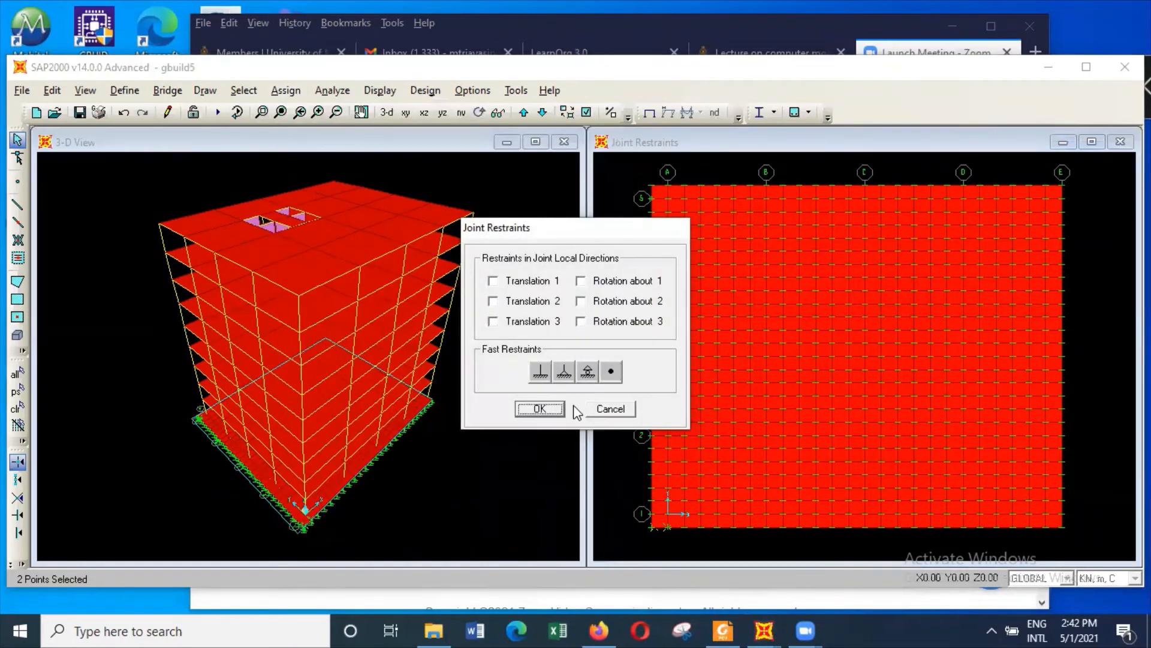
pyautogui.click(612, 371)
pyautogui.click(539, 409)
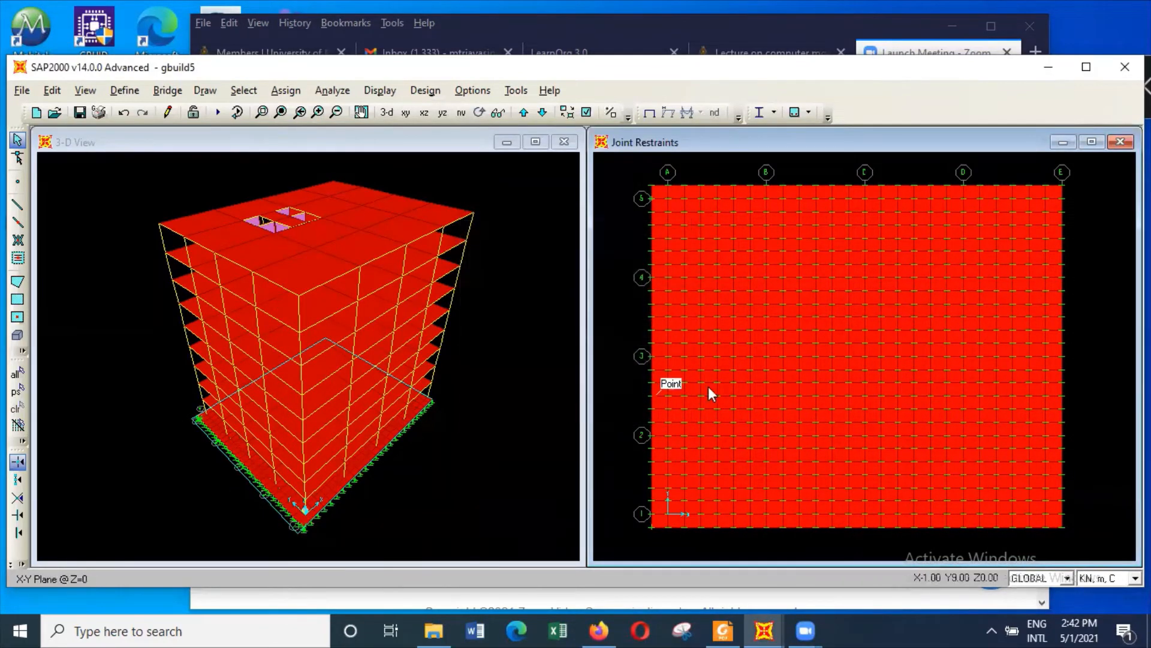
# Step: Select the joints at the slab's outer corner near A-1 and assign them no translation or rotation restraints
pyautogui.click(655, 527)
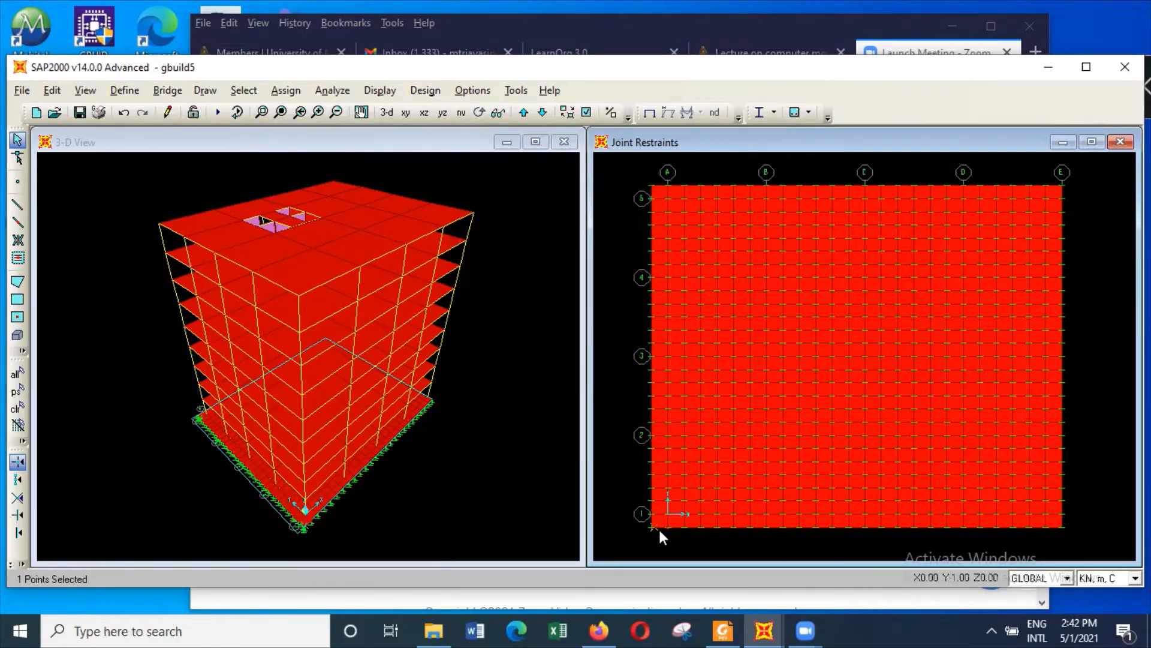
pyautogui.scroll(2, 651, 527)
pyautogui.scroll(1, 650, 527)
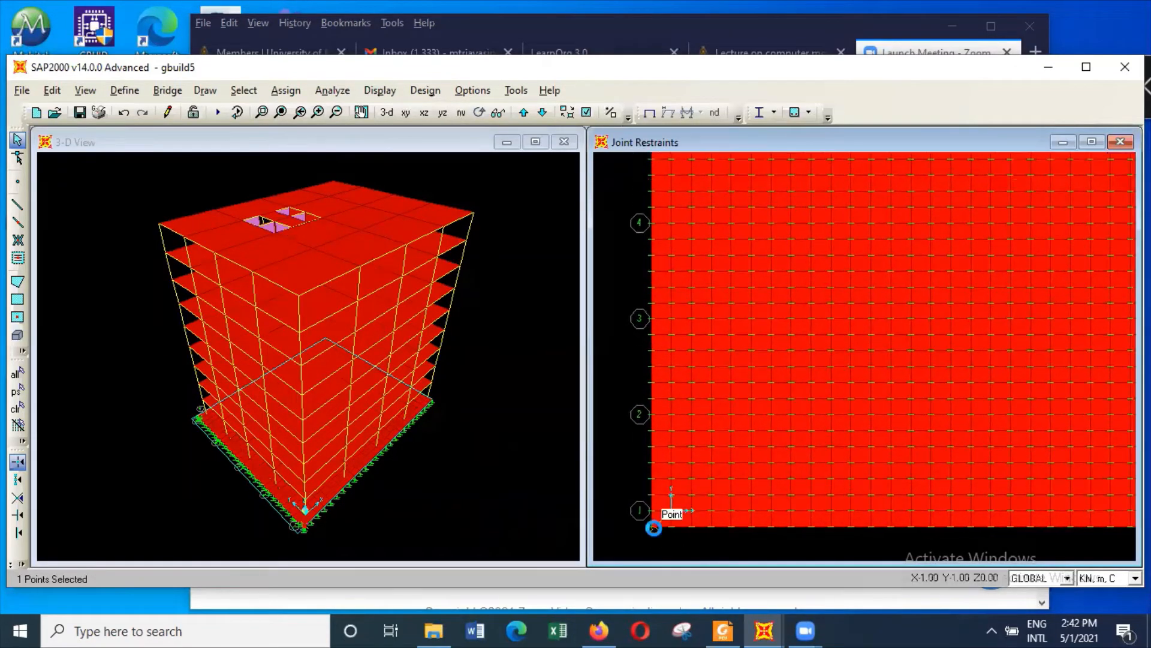
pyautogui.scroll(2, 659, 527)
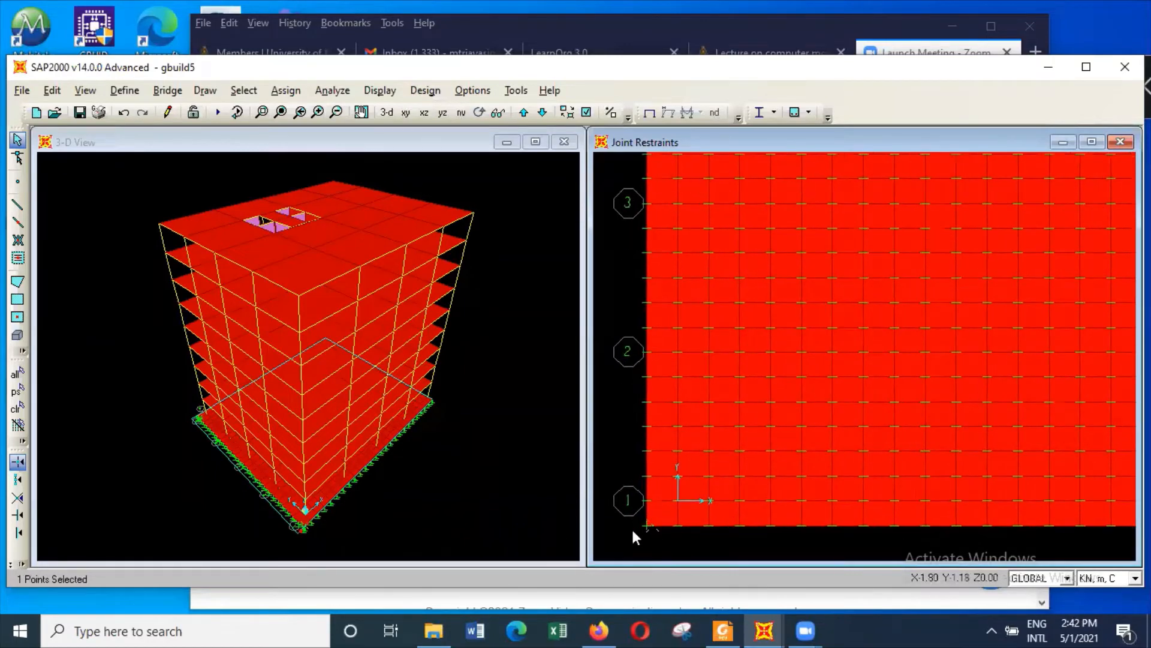
pyautogui.click(644, 527)
pyautogui.click(331, 91)
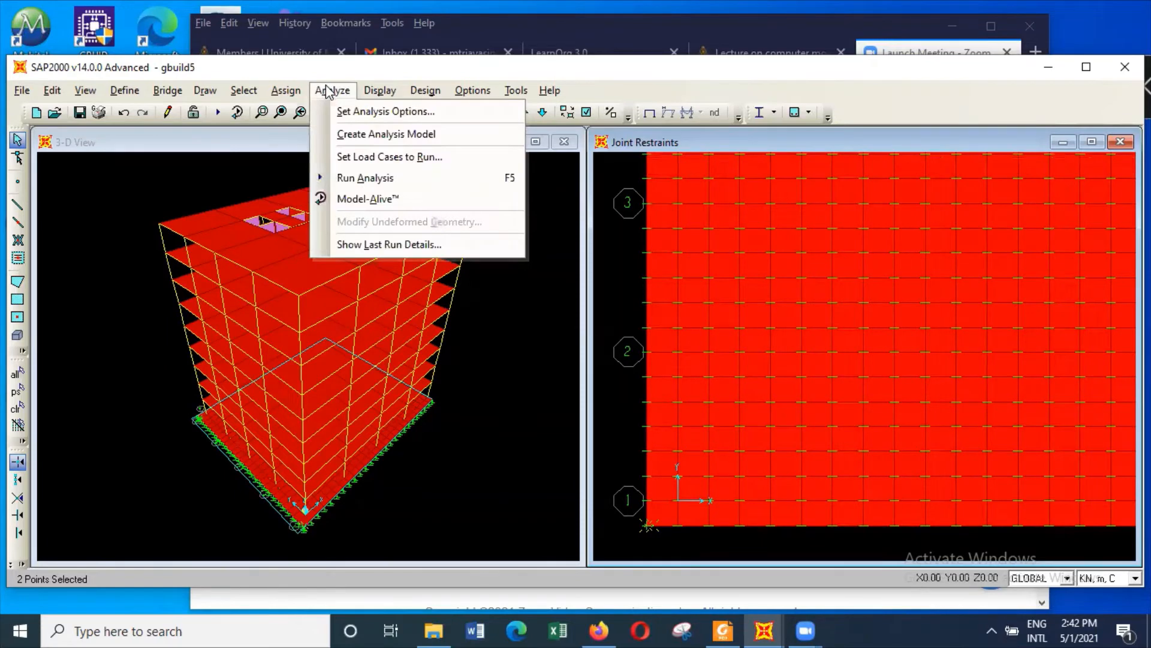
pyautogui.click(299, 92)
pyautogui.click(301, 95)
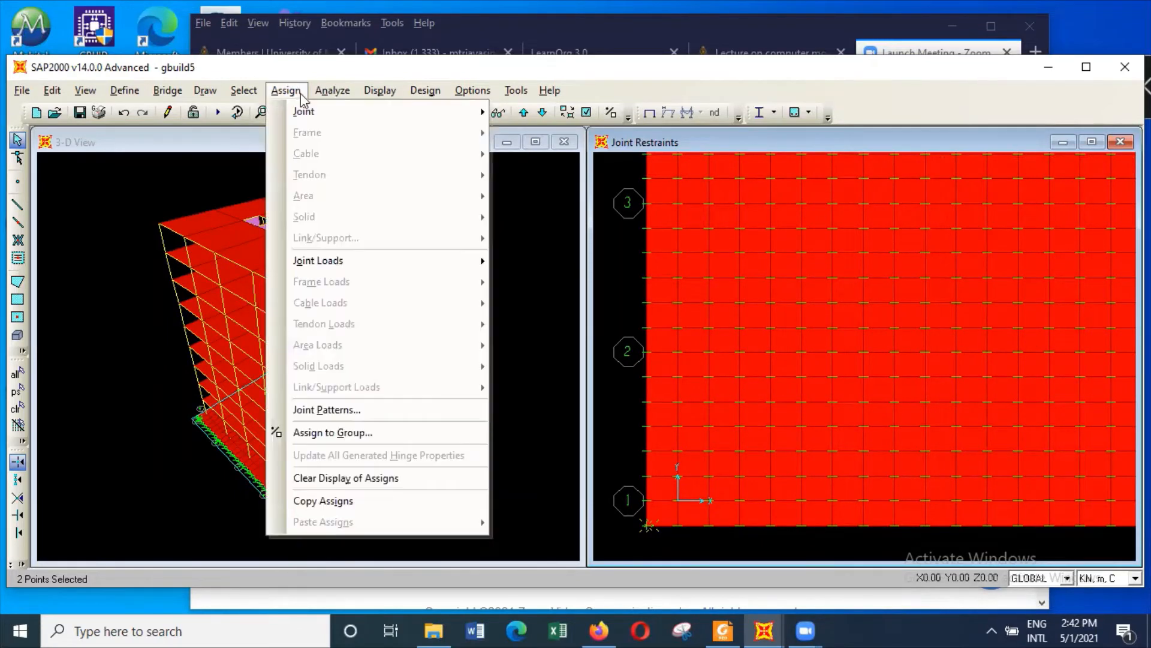
pyautogui.moveTo(304, 111)
pyautogui.click(535, 112)
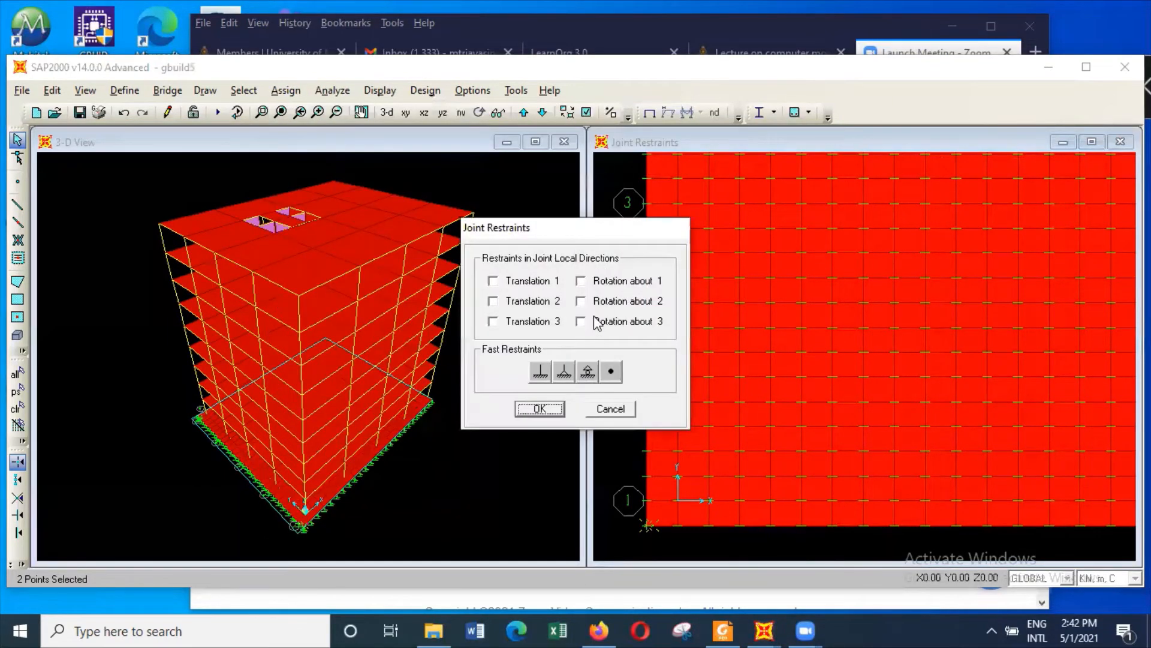
pyautogui.click(540, 408)
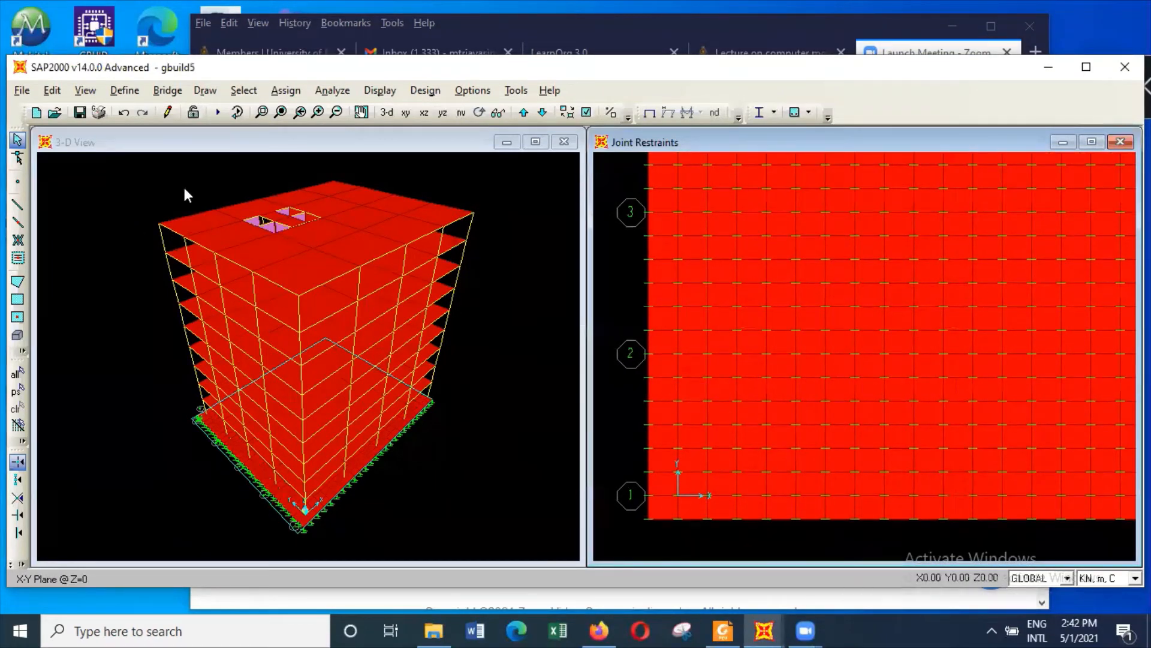
# Step: Replicate the base slab's edge strip along grid line E linearly once with dx = 1.25 m
pyautogui.click(280, 112)
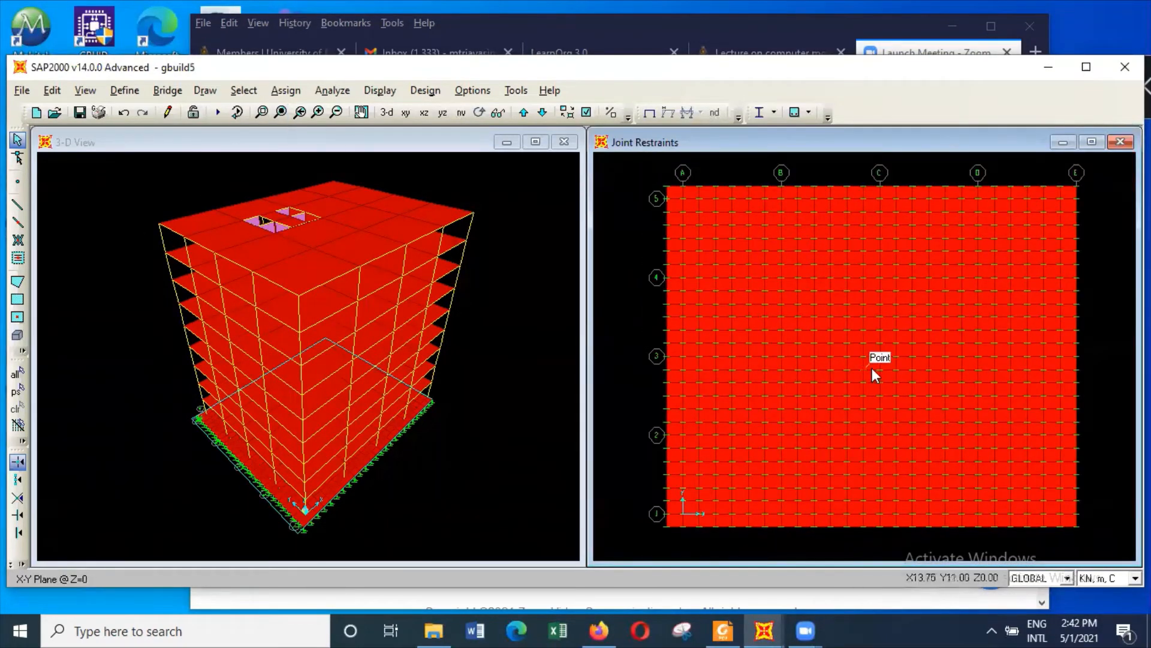
pyautogui.moveTo(1089, 537); pyautogui.dragTo(1049, 162)
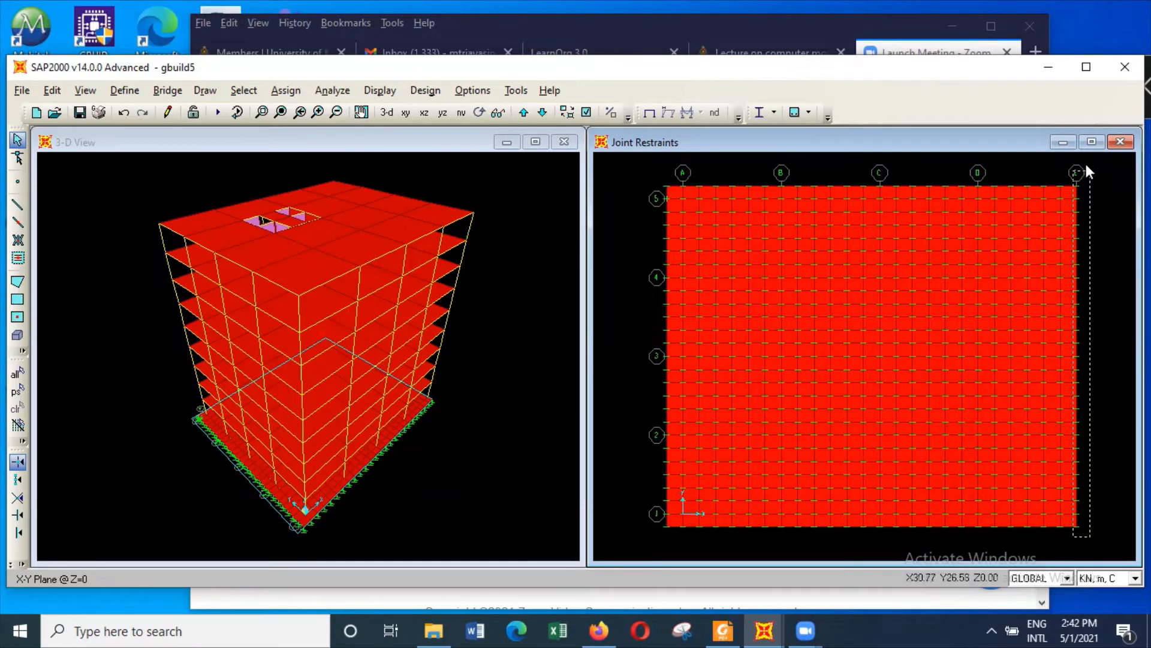
pyautogui.click(1103, 320)
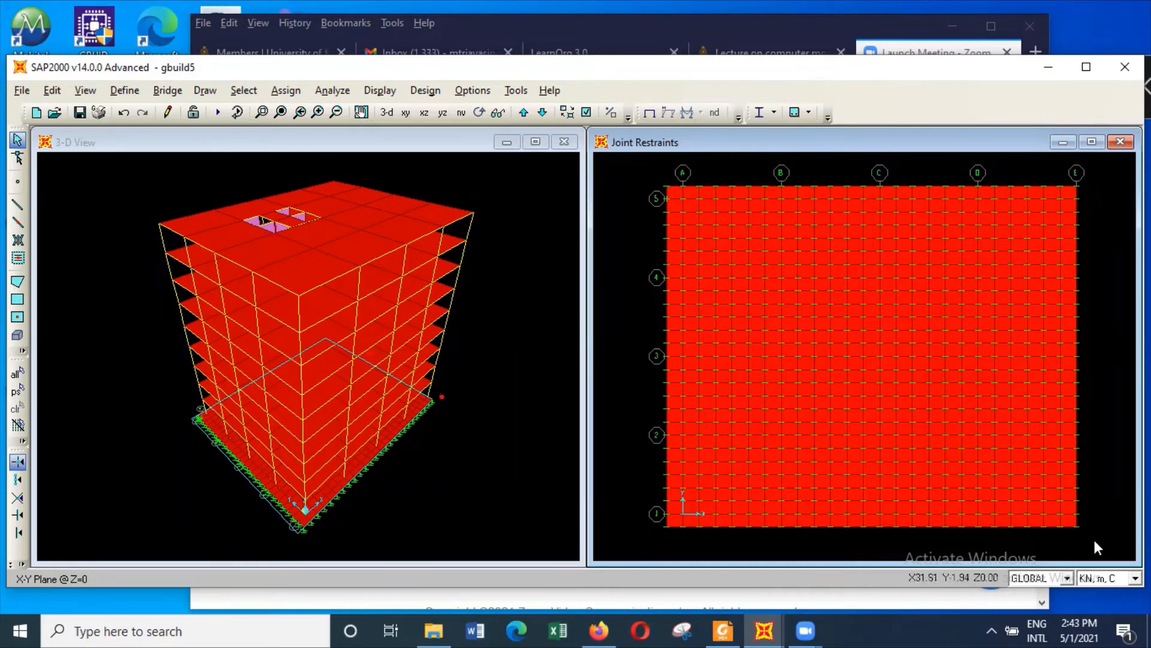
pyautogui.moveTo(1095, 541); pyautogui.dragTo(1070, 160)
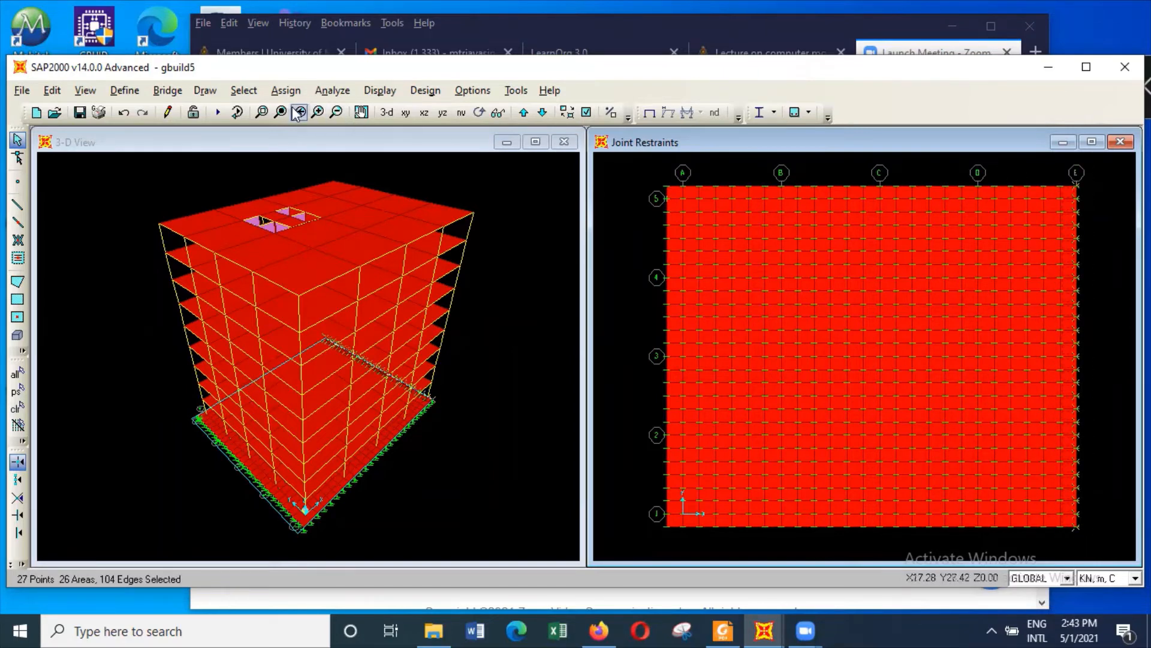
pyautogui.click(52, 91)
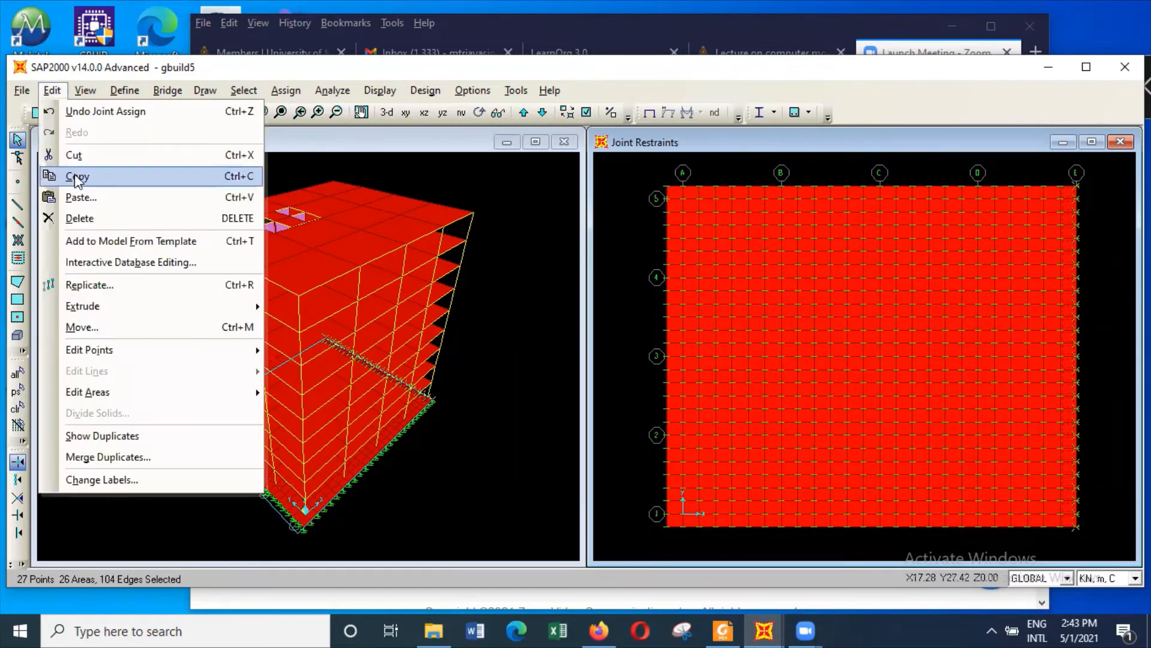
pyautogui.click(98, 283)
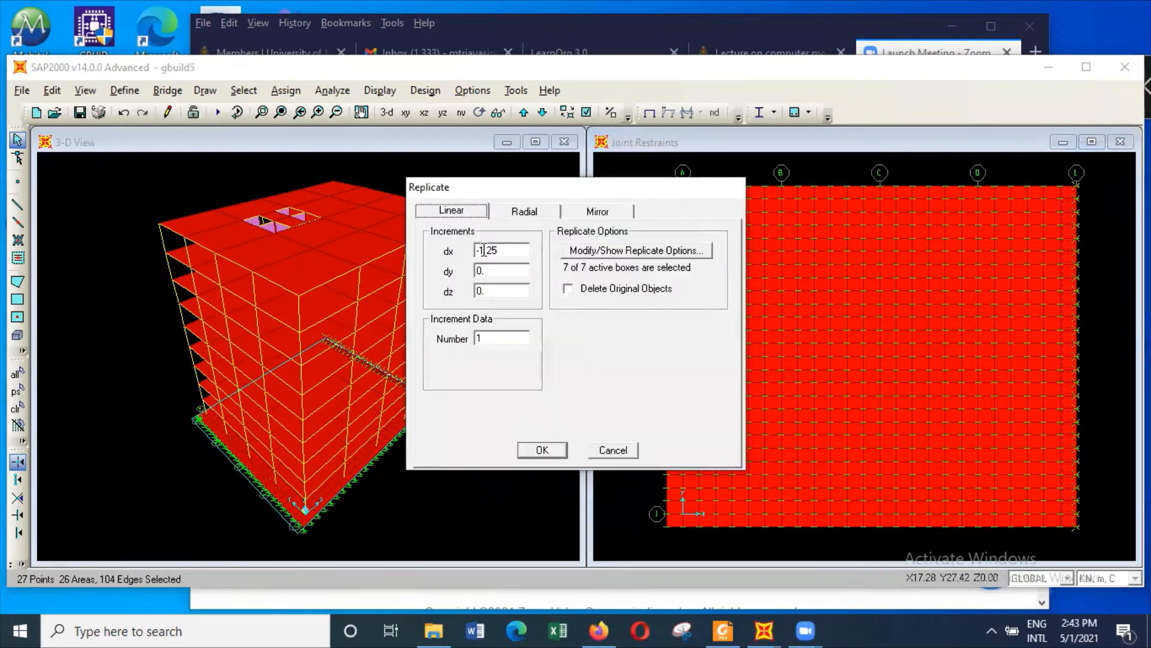
pyautogui.moveTo(475, 249); pyautogui.dragTo(481, 248)
pyautogui.press('BackSpace')
pyautogui.click(542, 450)
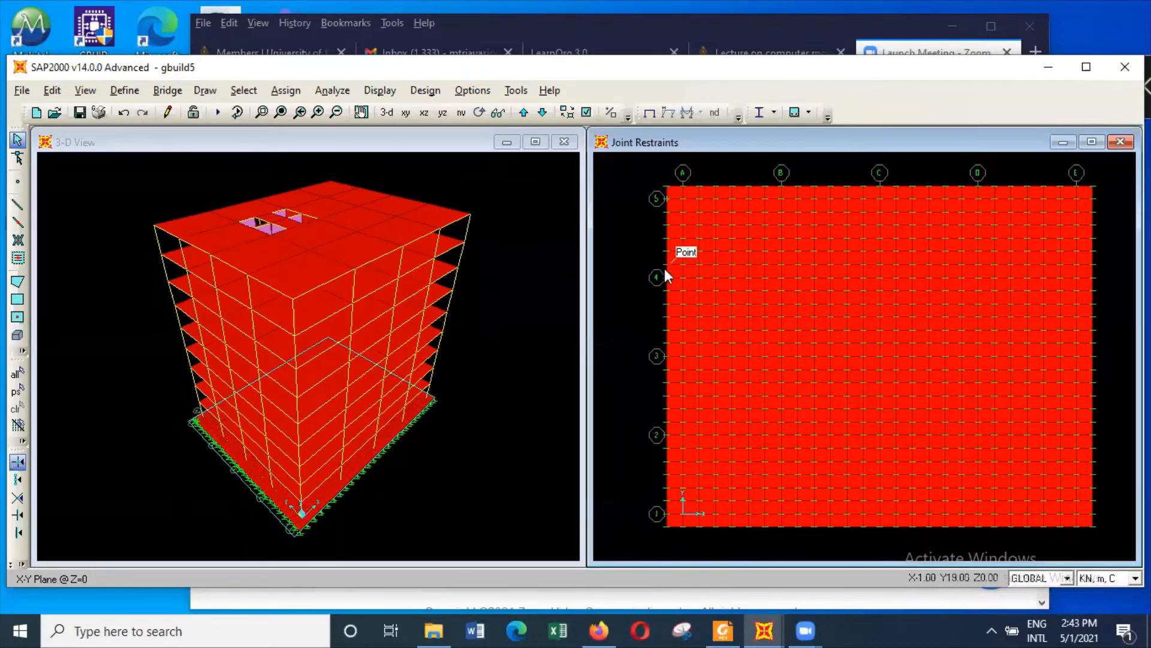
# Step: Check the restraint and spring assignments of the slab's outer edge joint on grid line 5, just outside grid A
pyautogui.click(666, 198)
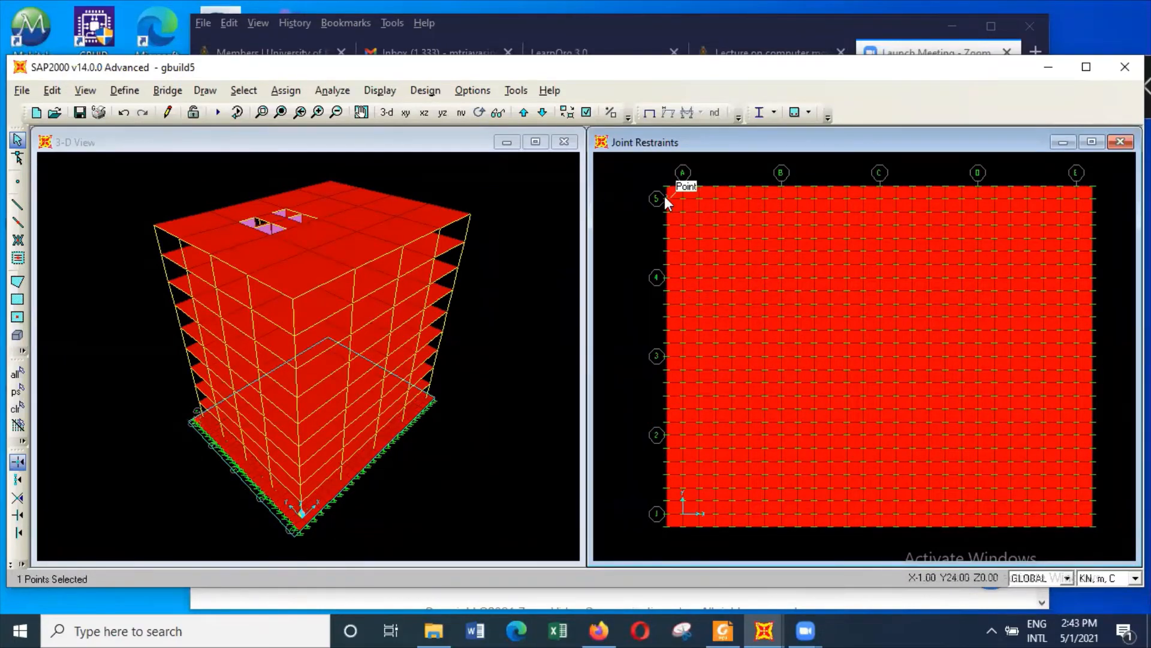
pyautogui.rightClick(665, 198)
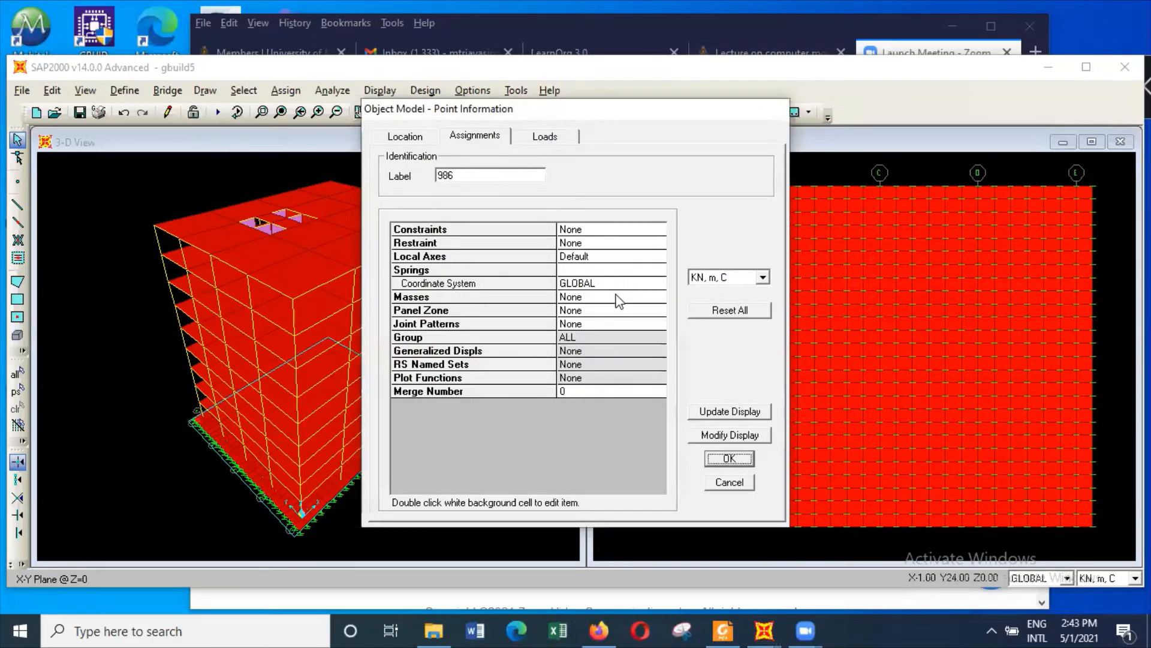
pyautogui.click(736, 481)
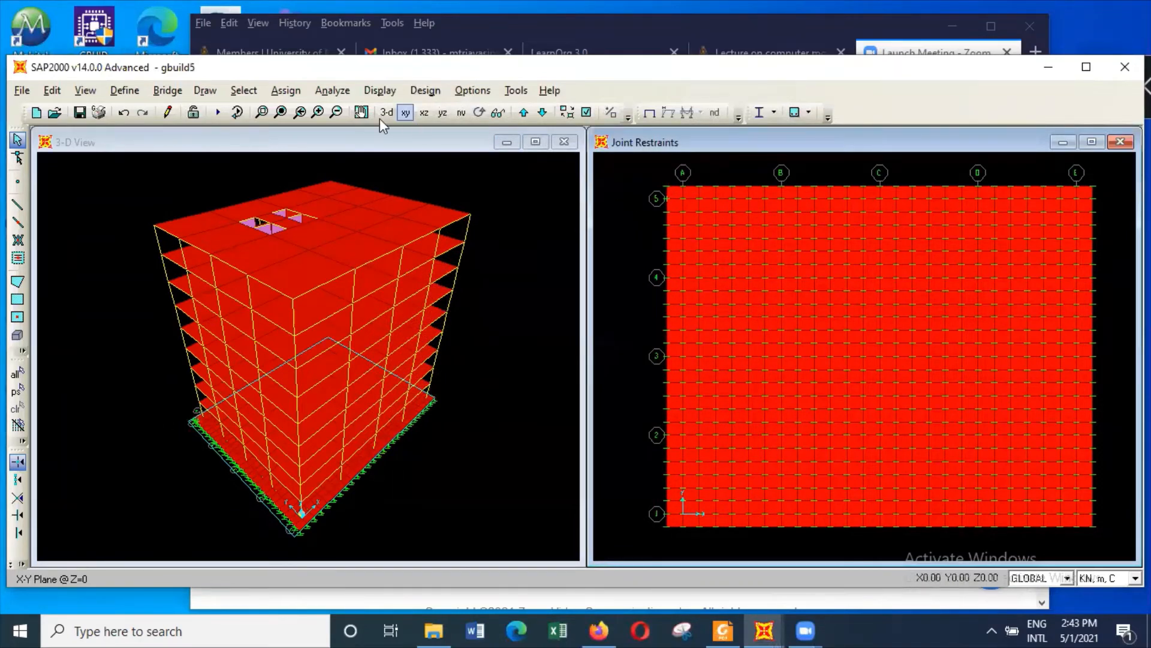
pyautogui.click(262, 113)
pyautogui.moveTo(639, 185); pyautogui.dragTo(700, 231)
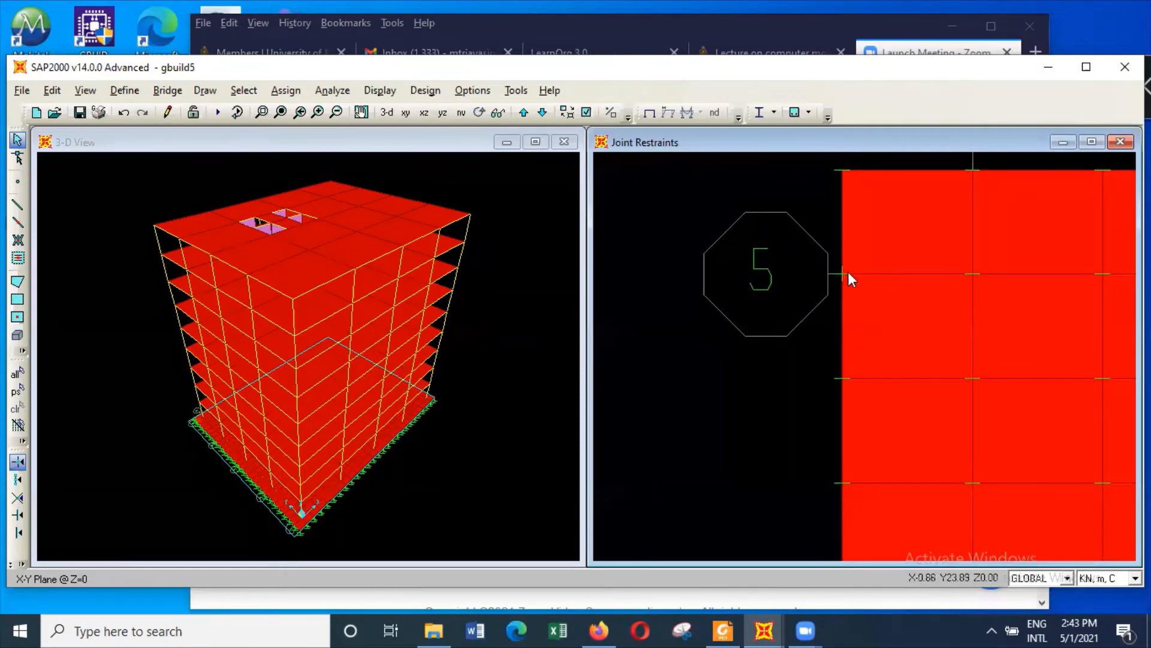
pyautogui.click(844, 270)
pyautogui.rightClick(844, 270)
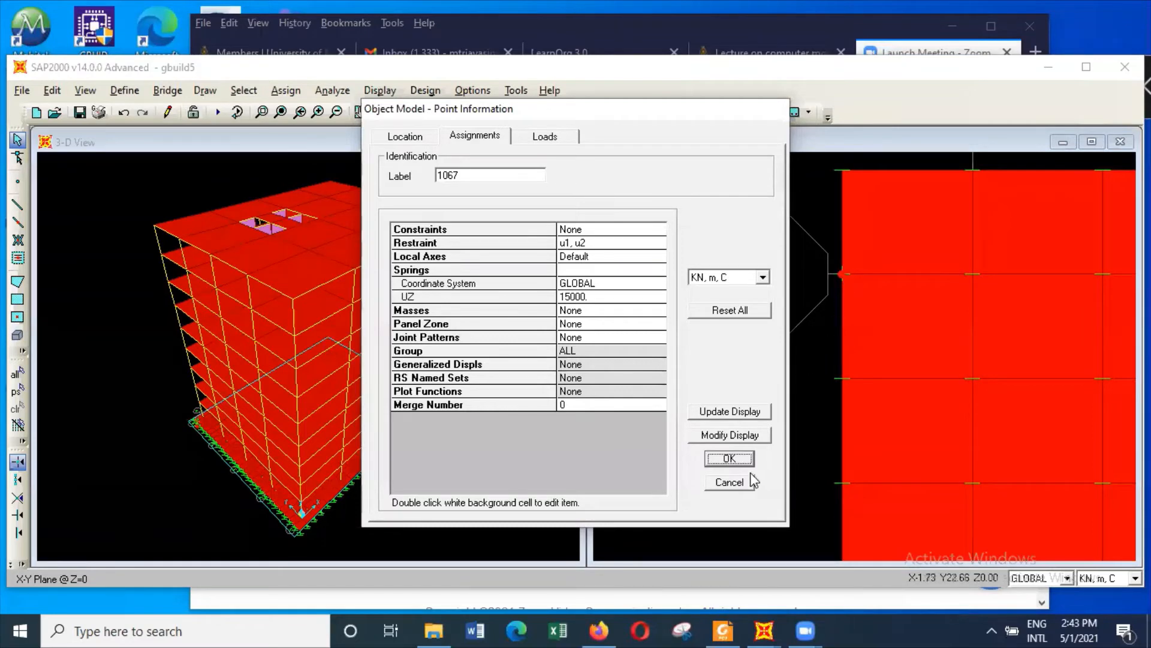
pyautogui.click(729, 482)
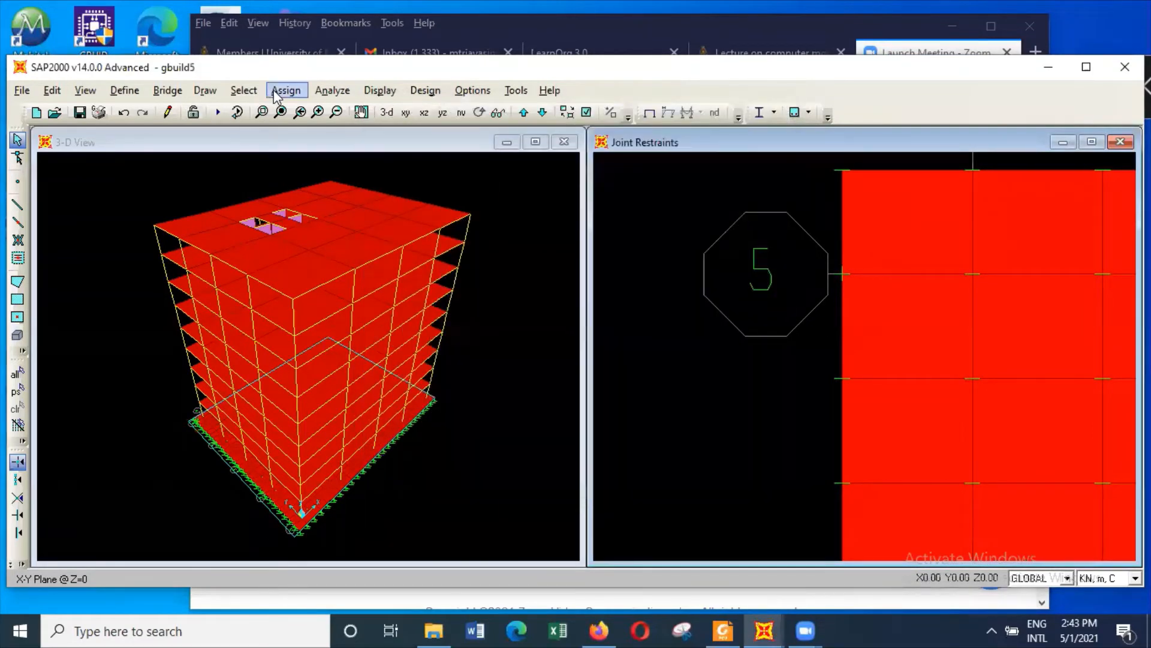
# Step: Select the edge joints around the slab's outer corner near A-5 and remove all their translation and rotation restraints
pyautogui.click(275, 90)
pyautogui.click(841, 273)
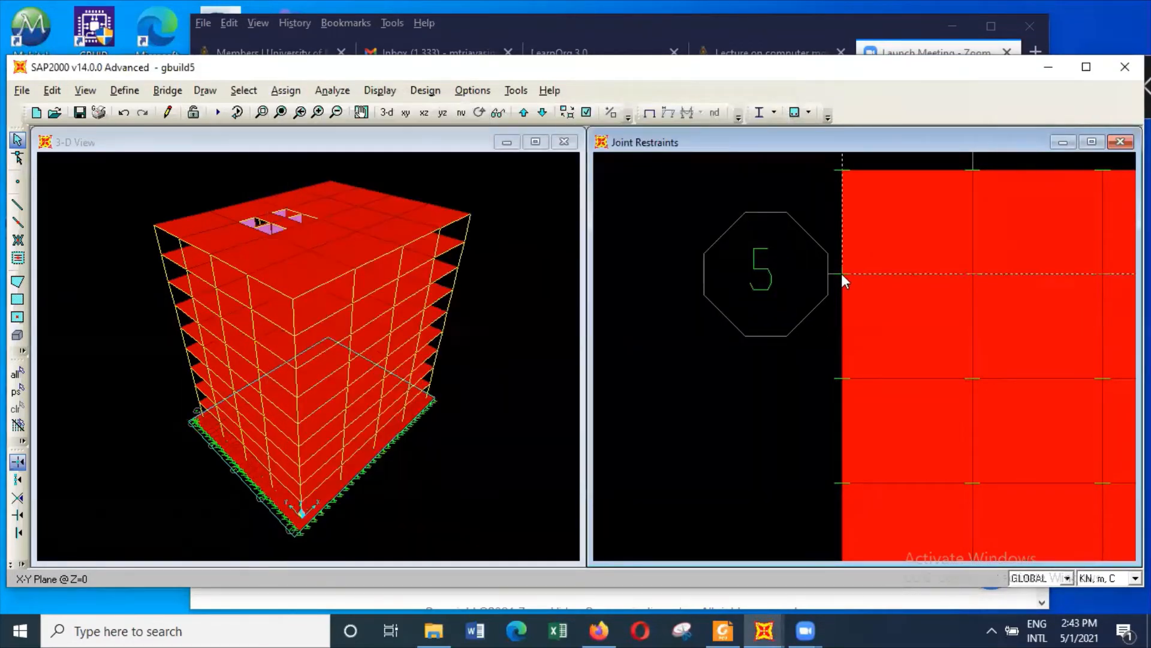
pyautogui.click(840, 274)
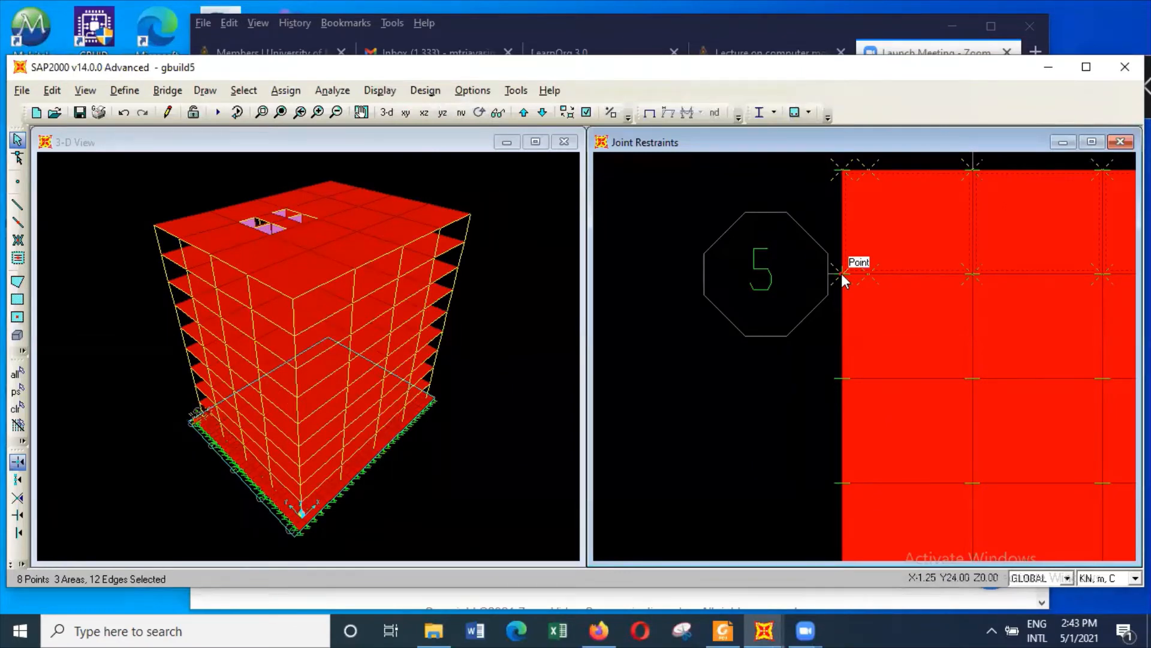
pyautogui.click(278, 90)
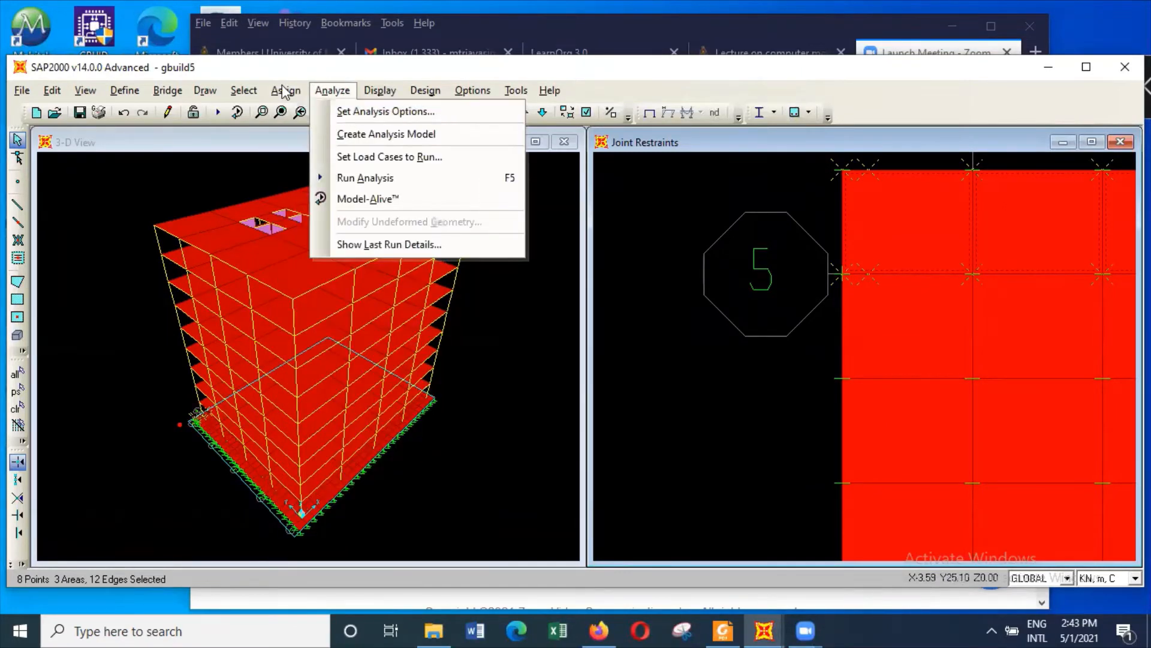
pyautogui.moveTo(436, 120)
pyautogui.click(540, 113)
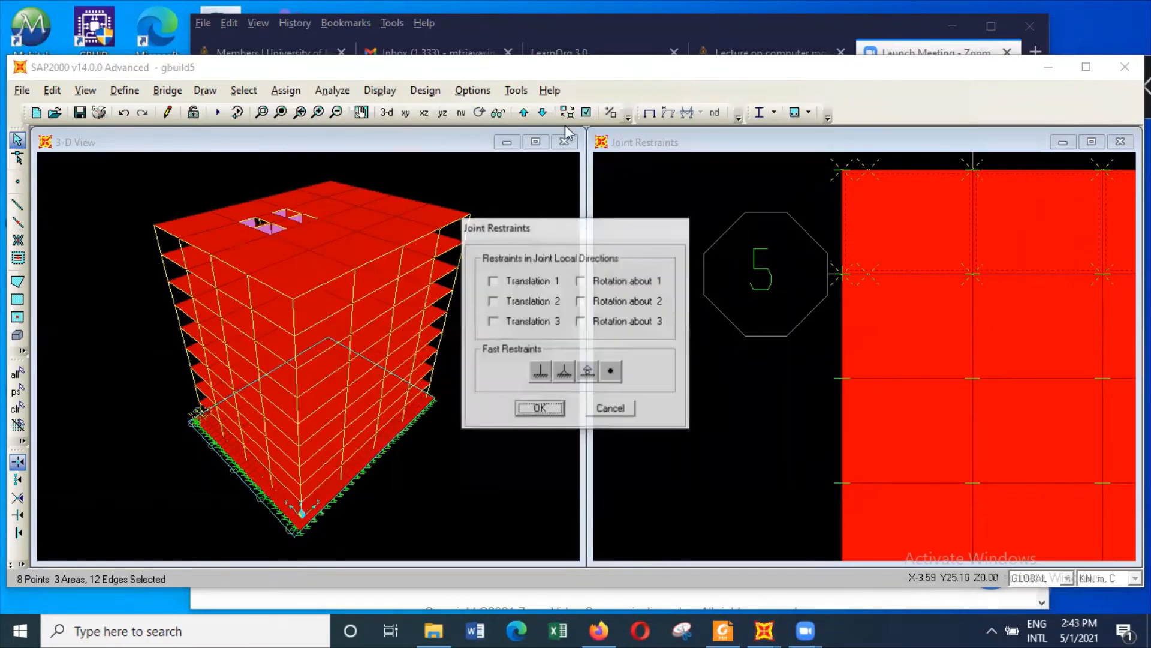
pyautogui.click(610, 372)
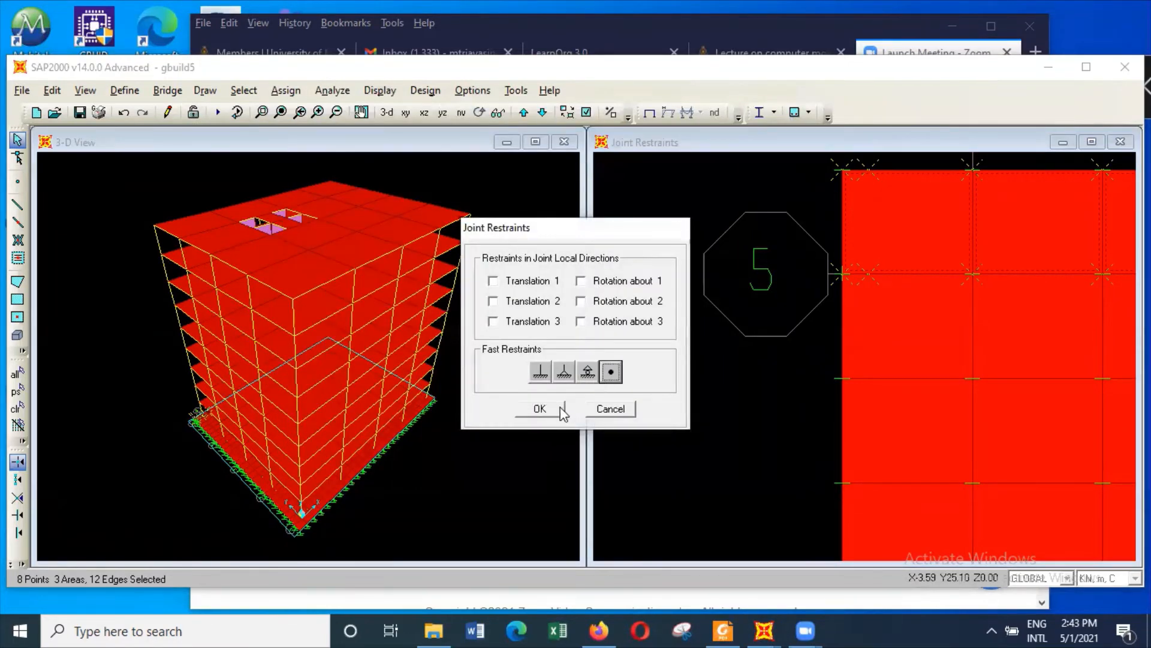
pyautogui.click(540, 409)
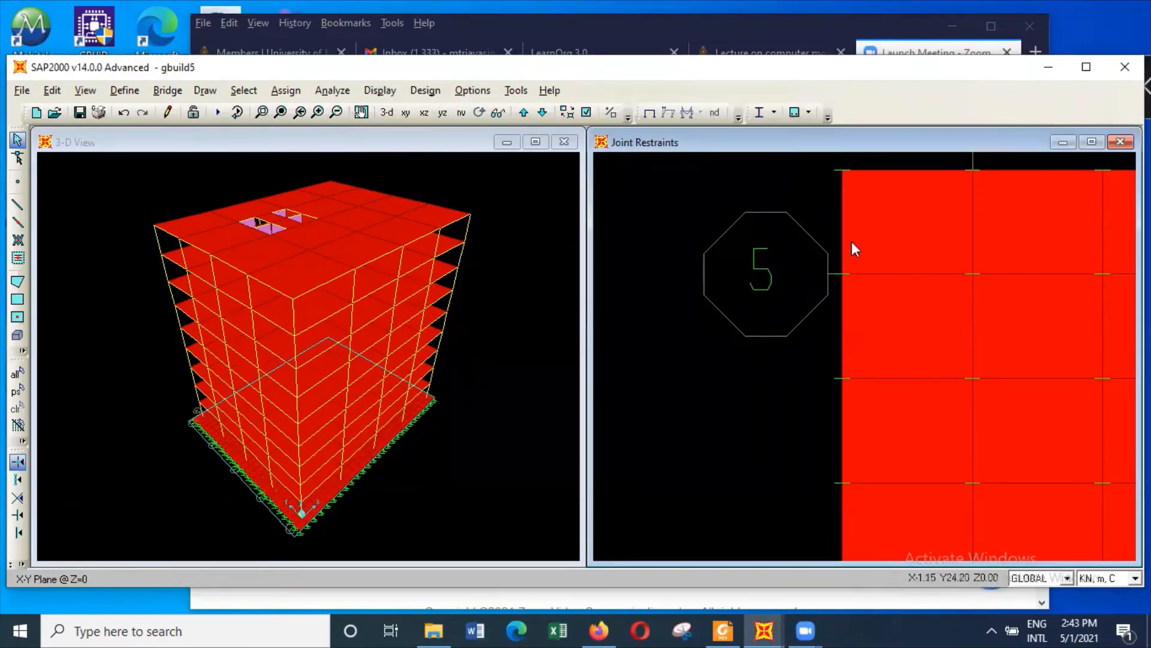
# Step: Restrain only Translation 1 at the slab's outermost corner joint near A-5
pyautogui.click(846, 170)
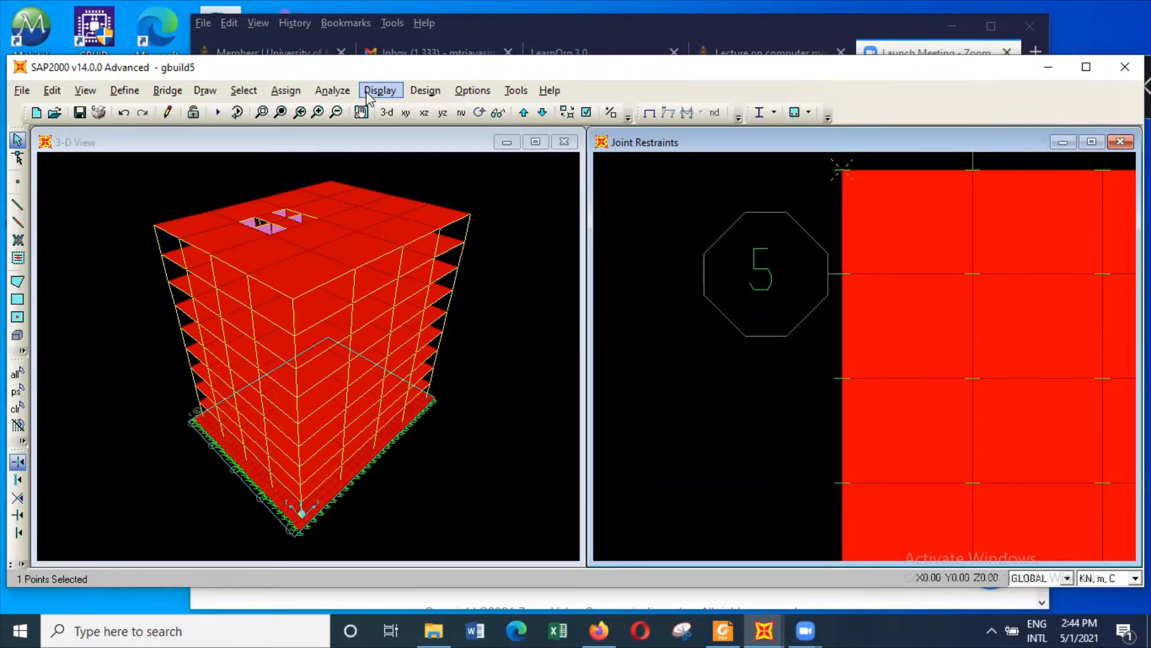
pyautogui.click(286, 91)
pyautogui.moveTo(316, 113)
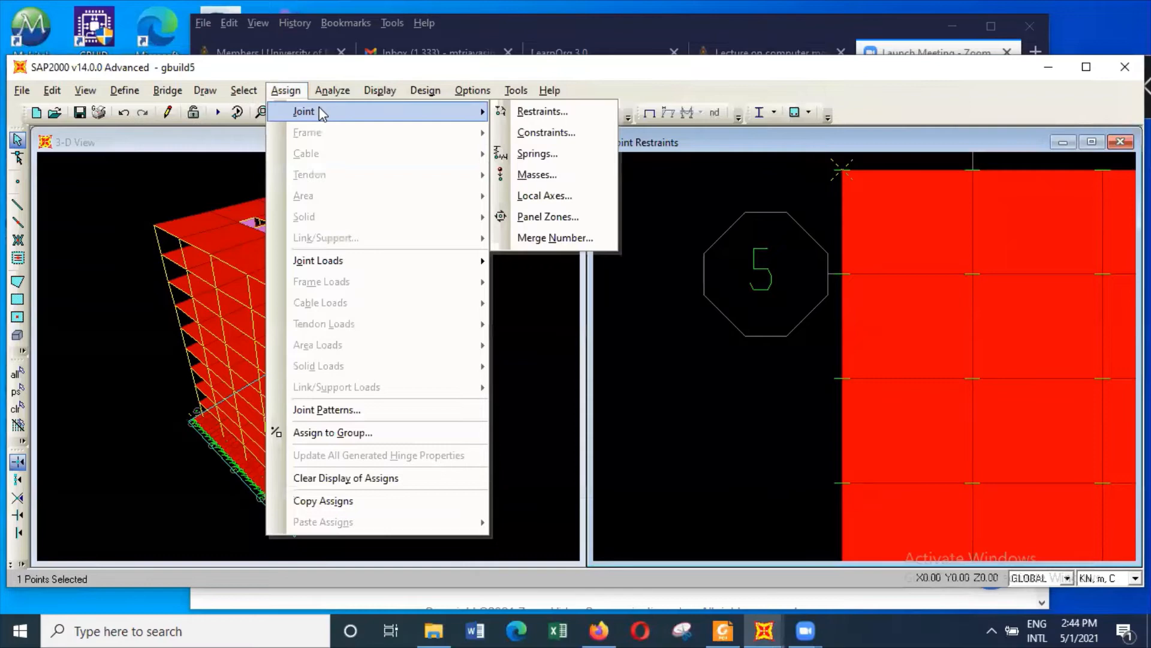
pyautogui.click(530, 114)
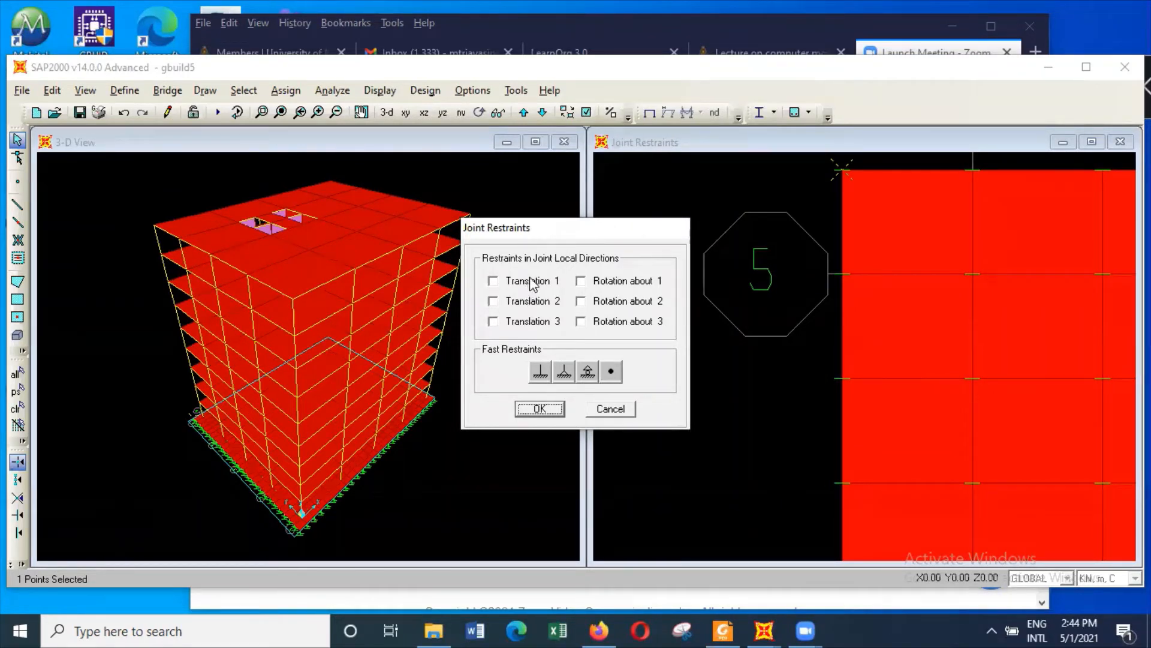
pyautogui.click(526, 282)
pyautogui.click(551, 410)
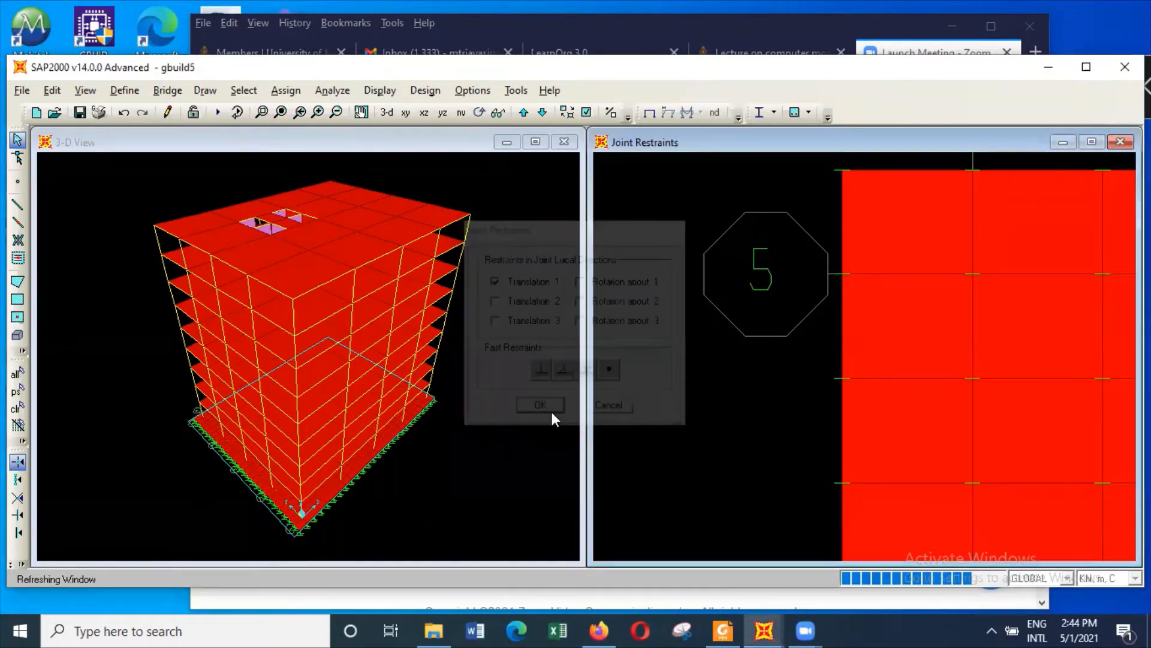
# Step: Restrain Translation 1 and Translation 2 at the slab's outermost corner joint near A-1
pyautogui.click(281, 113)
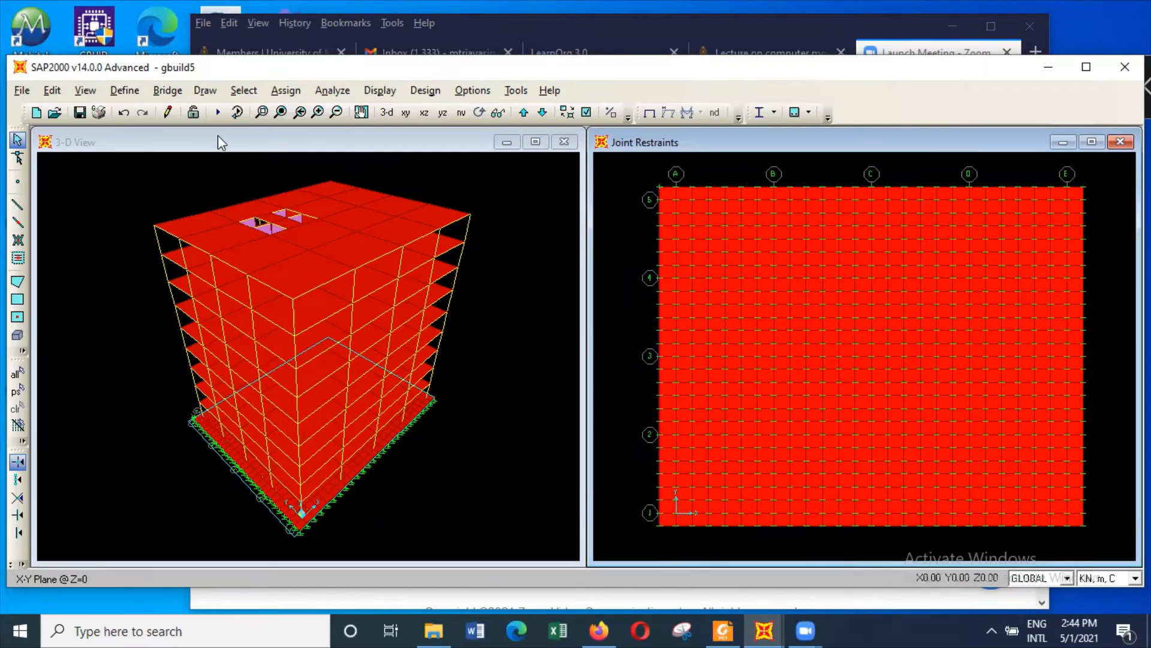
pyautogui.click(262, 112)
pyautogui.moveTo(622, 456); pyautogui.dragTo(702, 548)
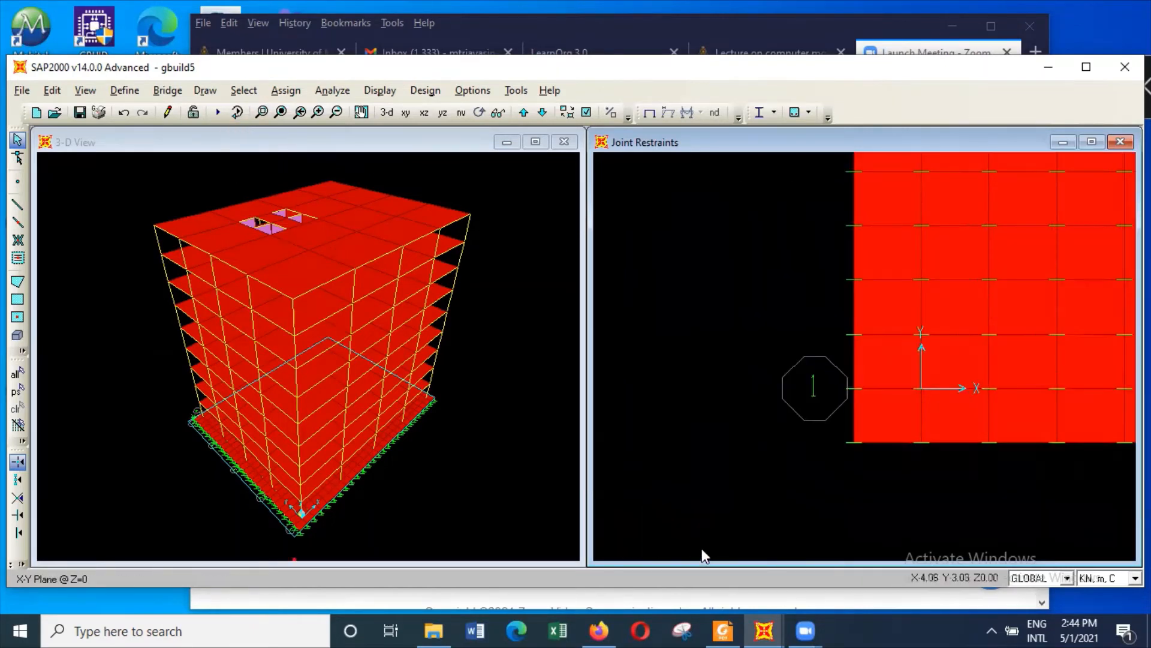
pyautogui.click(851, 443)
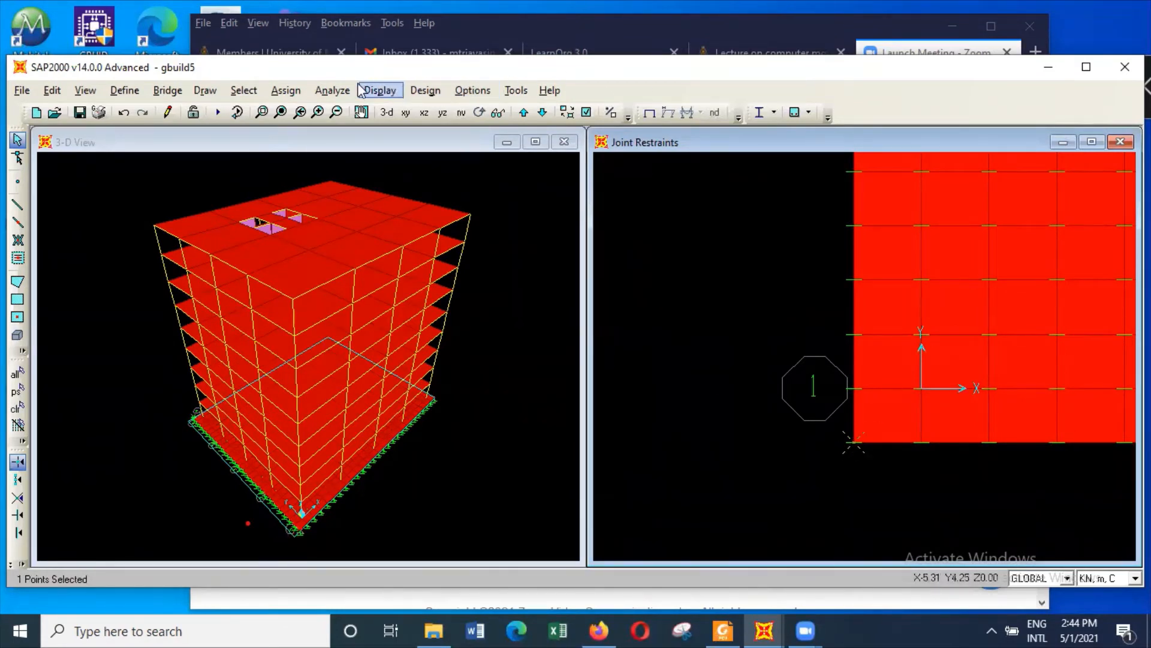
pyautogui.click(286, 90)
pyautogui.moveTo(310, 118)
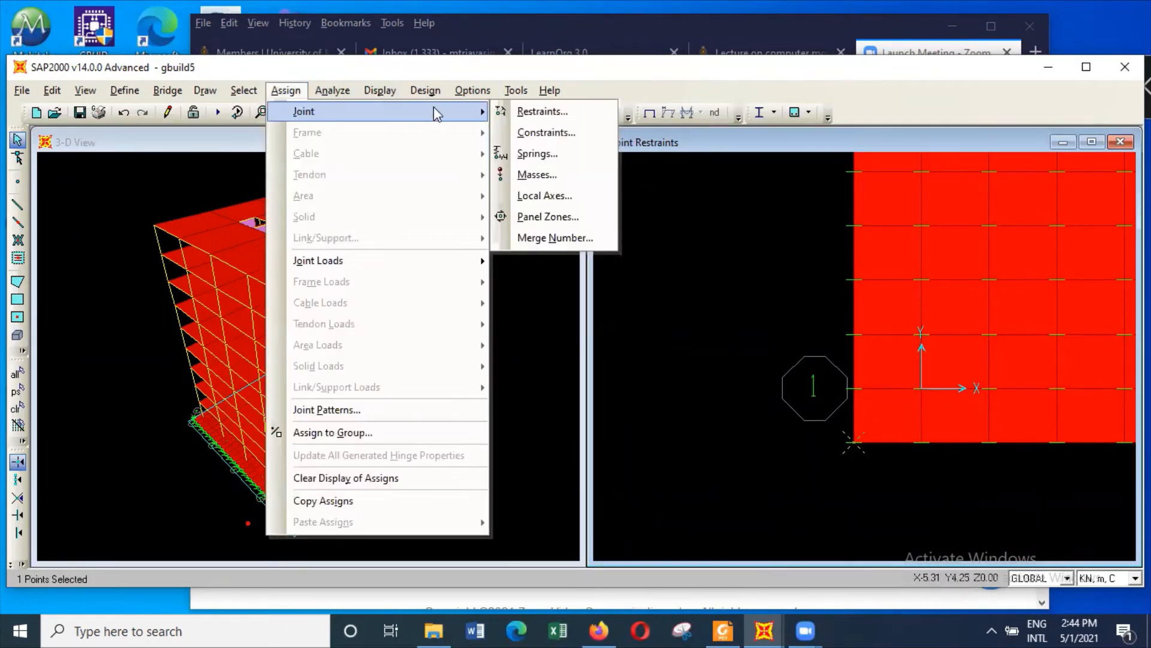
pyautogui.click(580, 113)
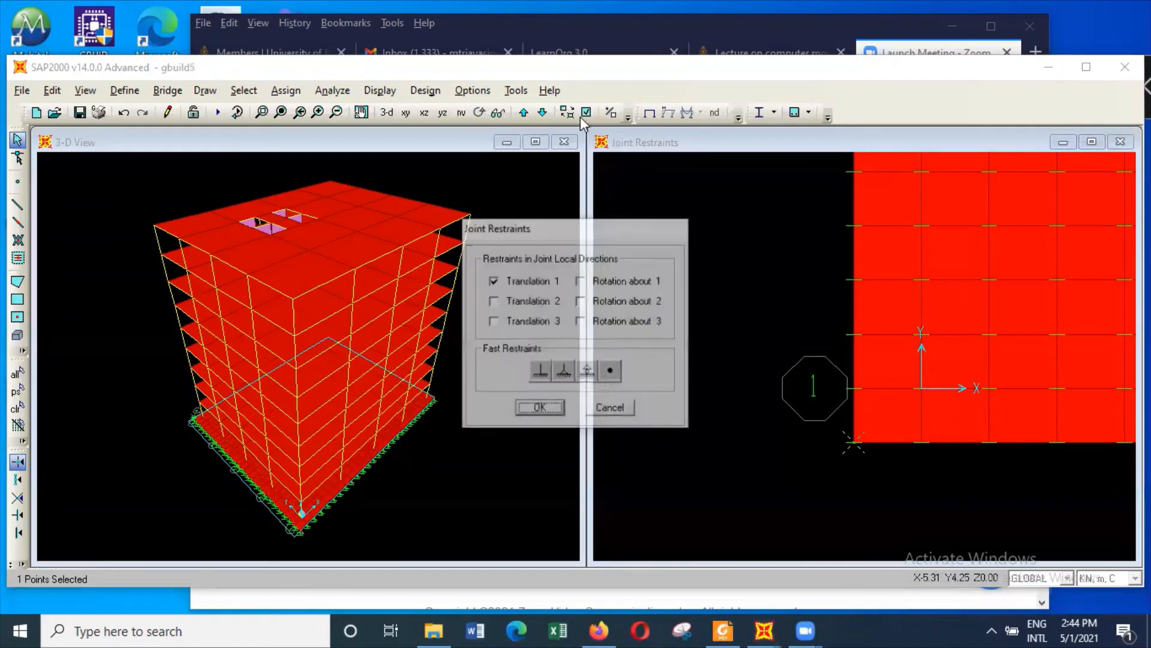
pyautogui.click(550, 303)
pyautogui.click(546, 409)
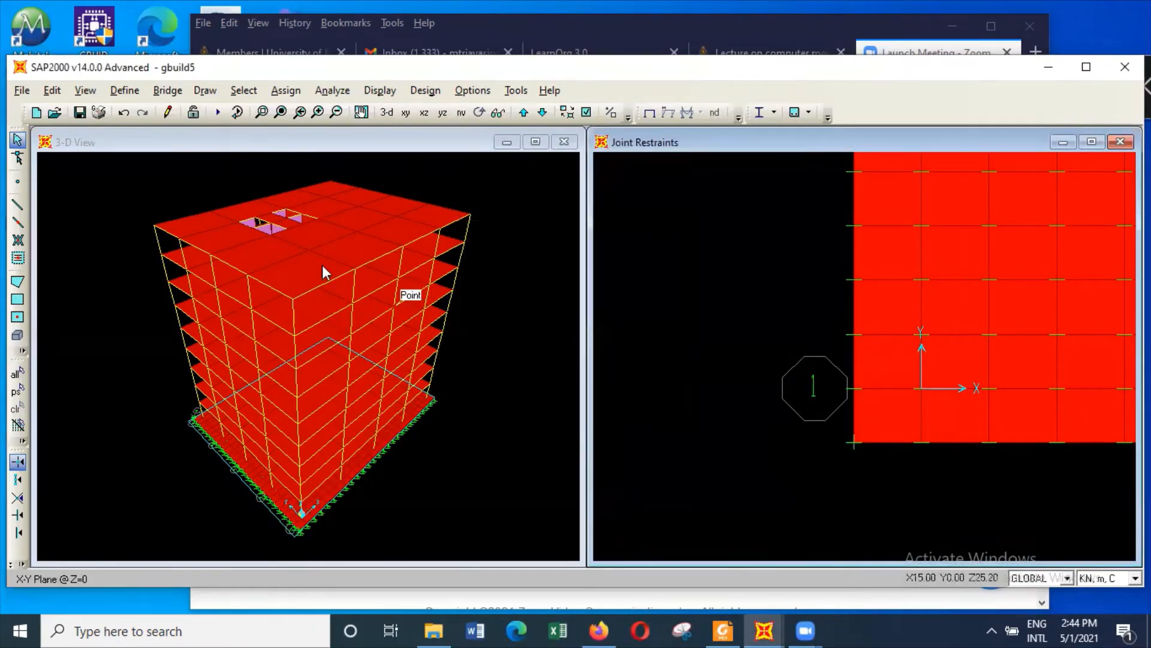
# Step: Run the analysis for all load cases, including DEAD and MODAL, and close the analysis report when it finishes
pyautogui.click(281, 113)
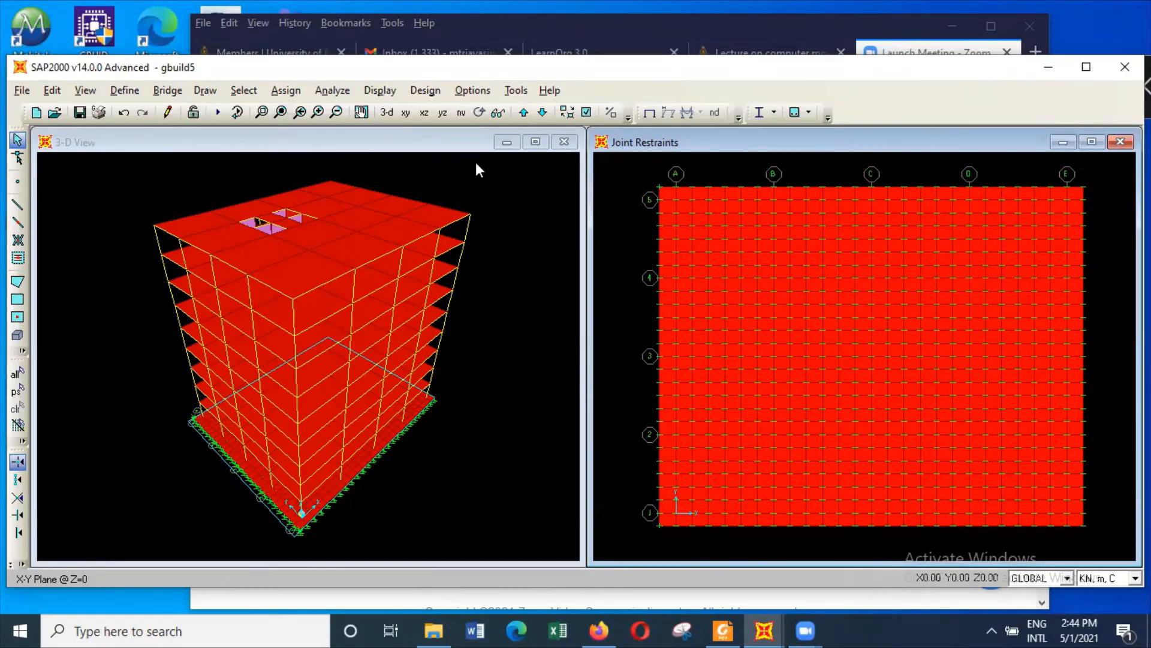
pyautogui.click(328, 91)
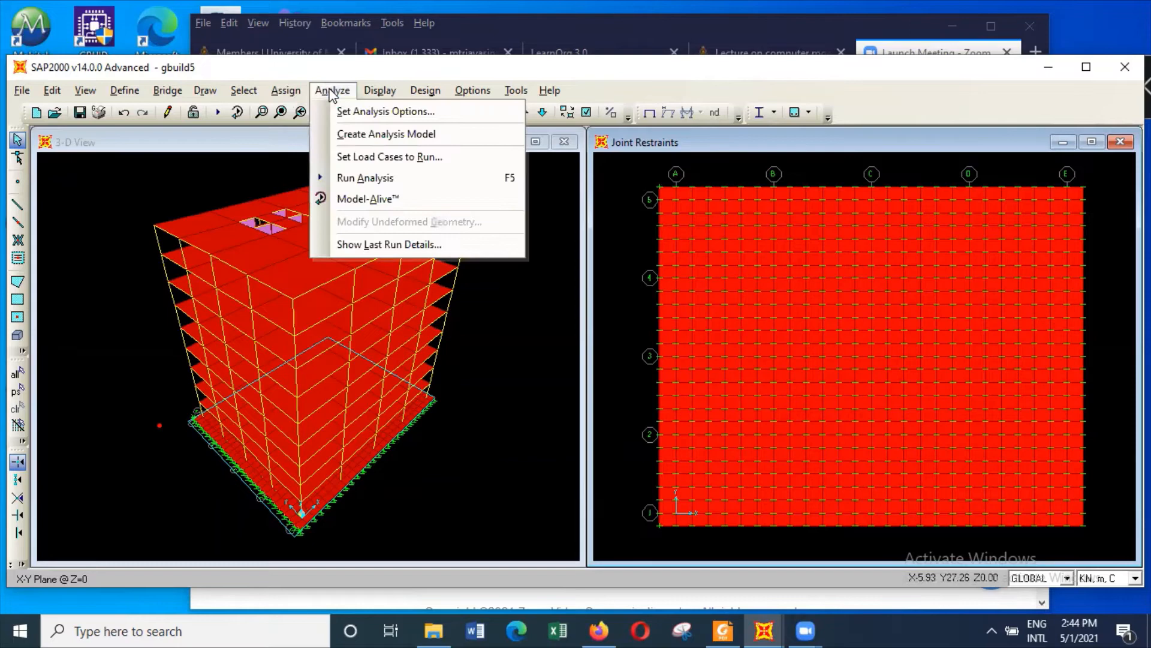
pyautogui.click(376, 176)
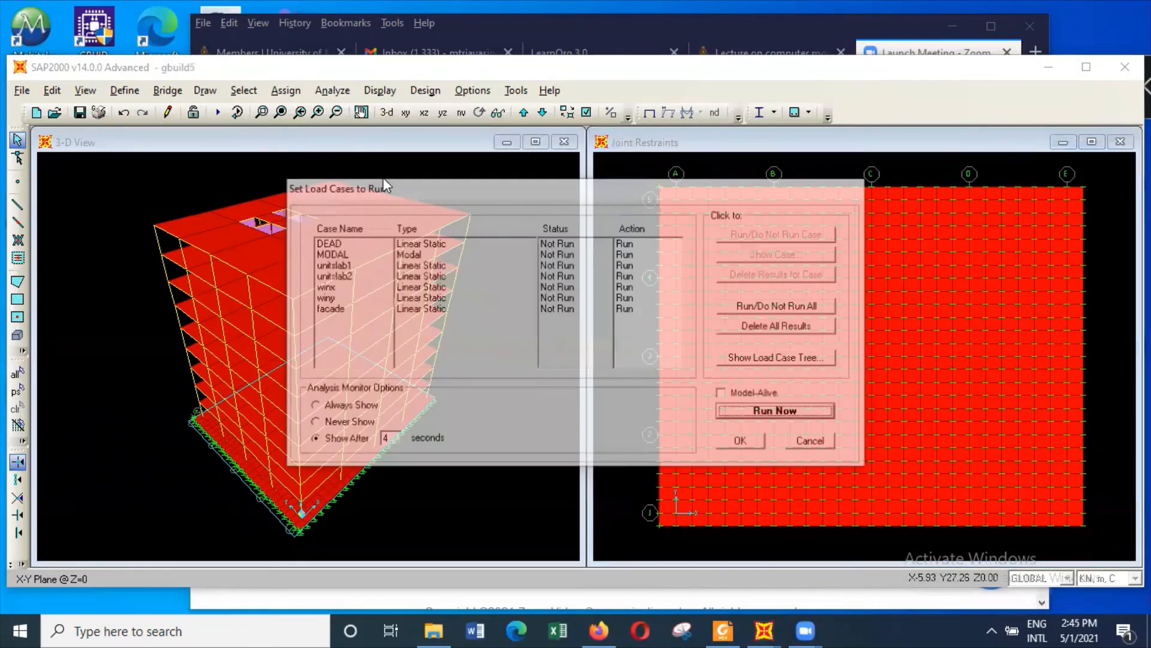
pyautogui.click(800, 412)
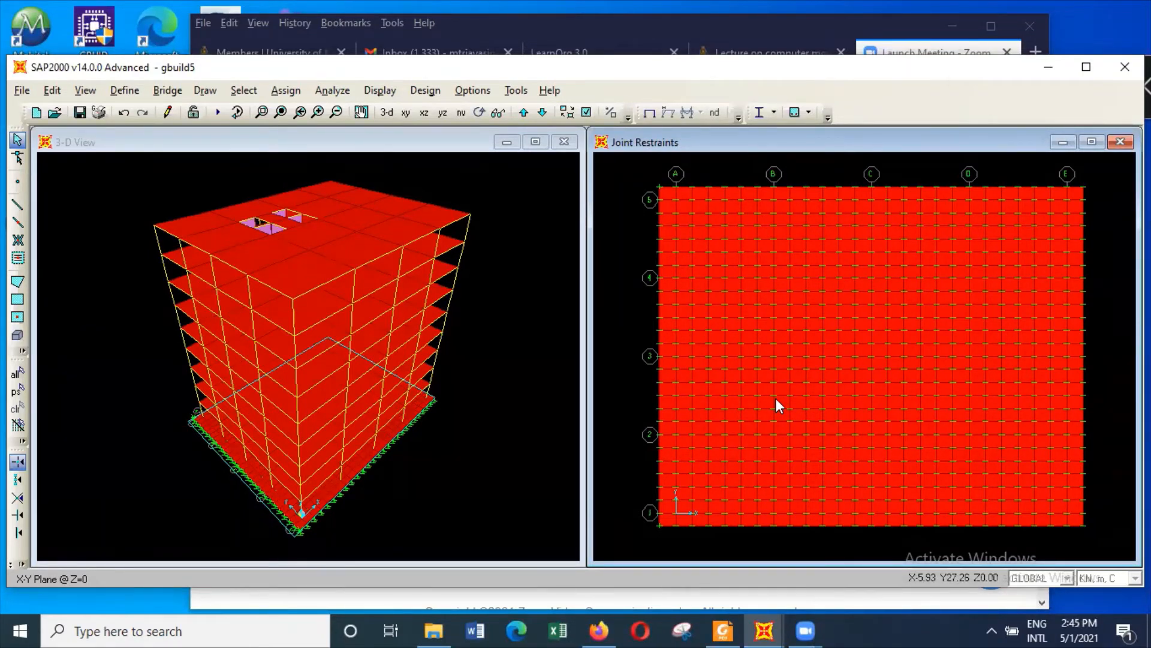
pyautogui.press('F5')
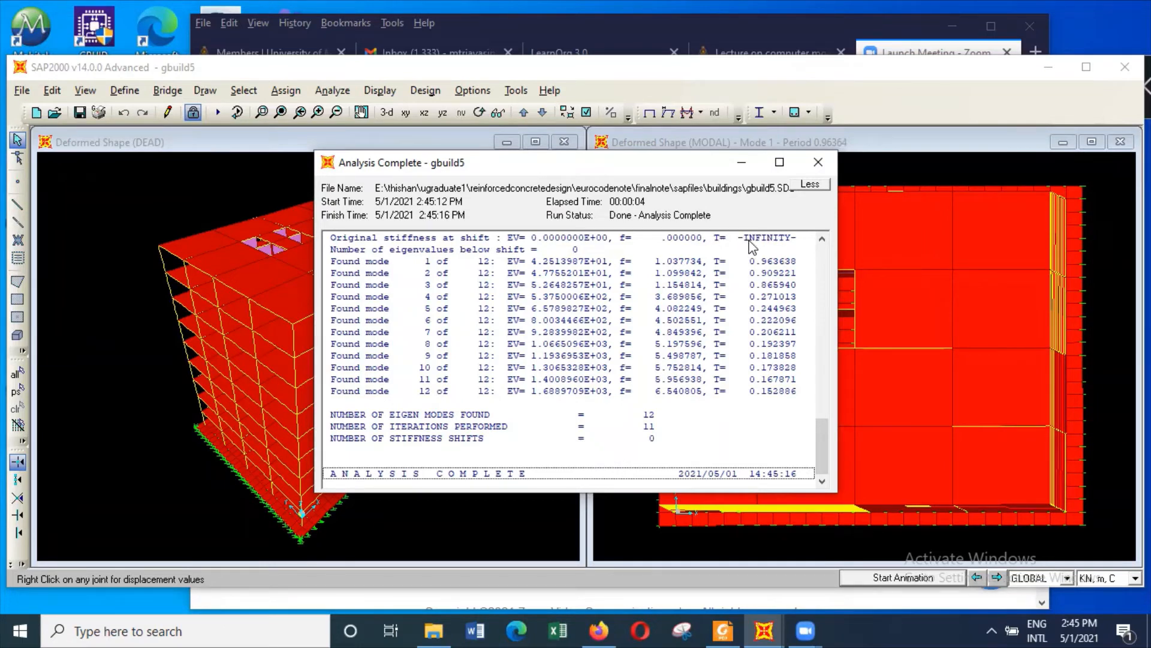
pyautogui.click(816, 163)
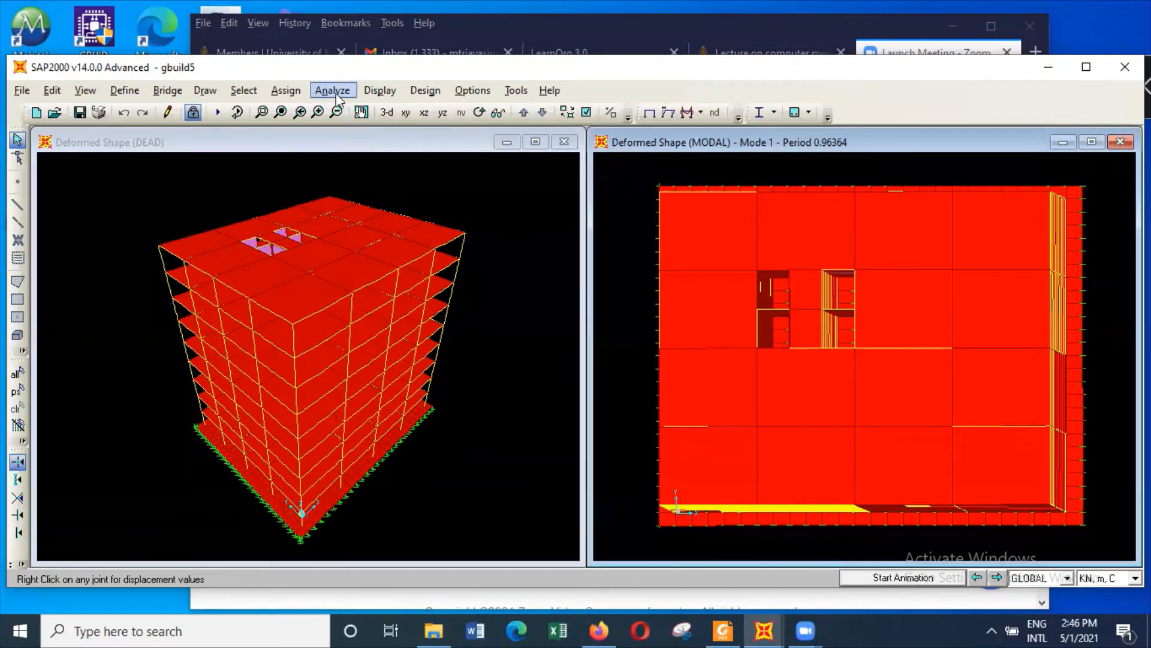
# Step: Show the undeformed shape in the MODAL window and set its 2D view to the X-Y plane at Z = 0
pyautogui.click(380, 91)
pyautogui.click(417, 110)
pyautogui.click(406, 112)
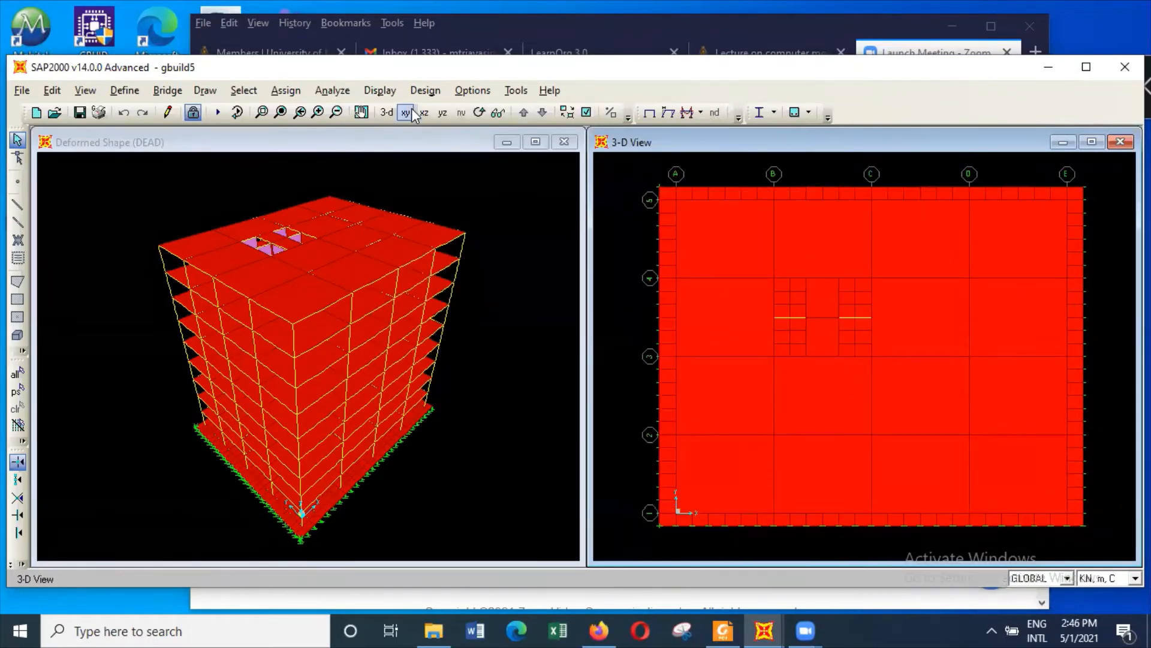
pyautogui.click(85, 90)
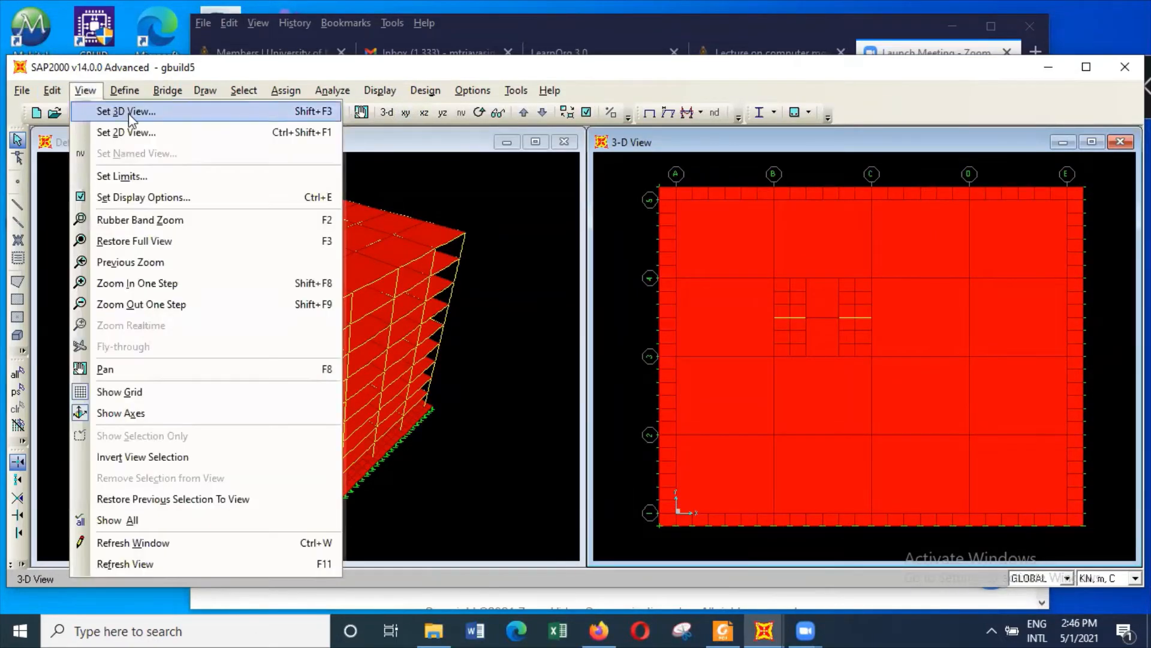
pyautogui.click(127, 133)
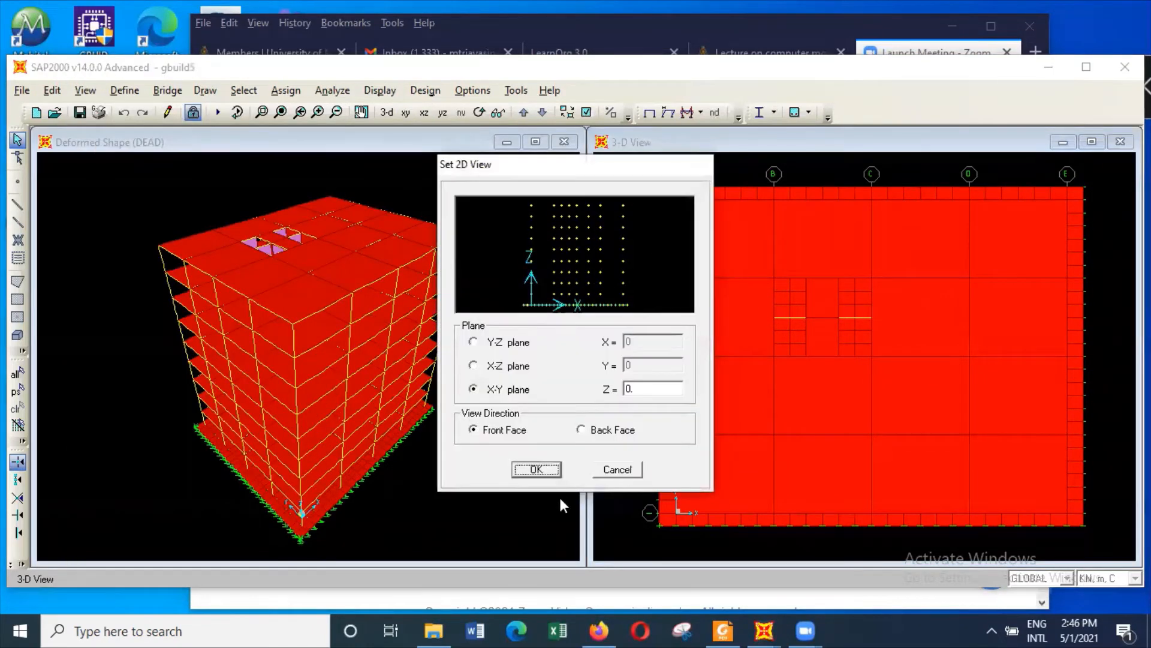
pyautogui.click(556, 472)
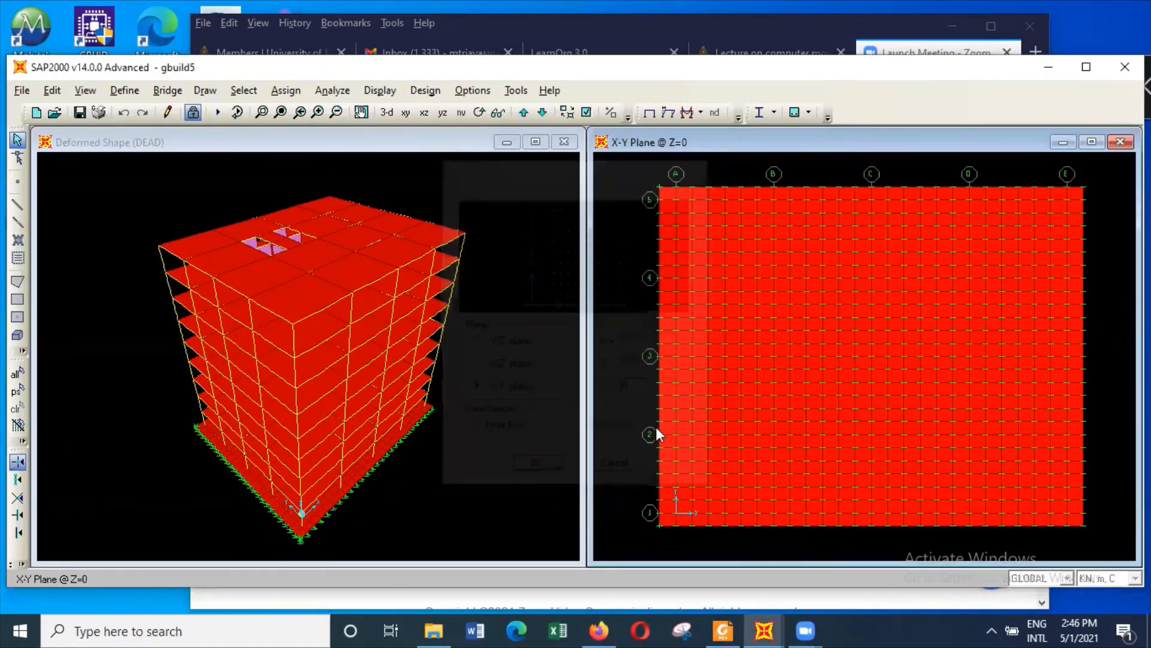
# Step: Display the shell resultant M11 diagram for combination com4 on the Z = 0 base slab plan
pyautogui.click(384, 92)
pyautogui.click(334, 146)
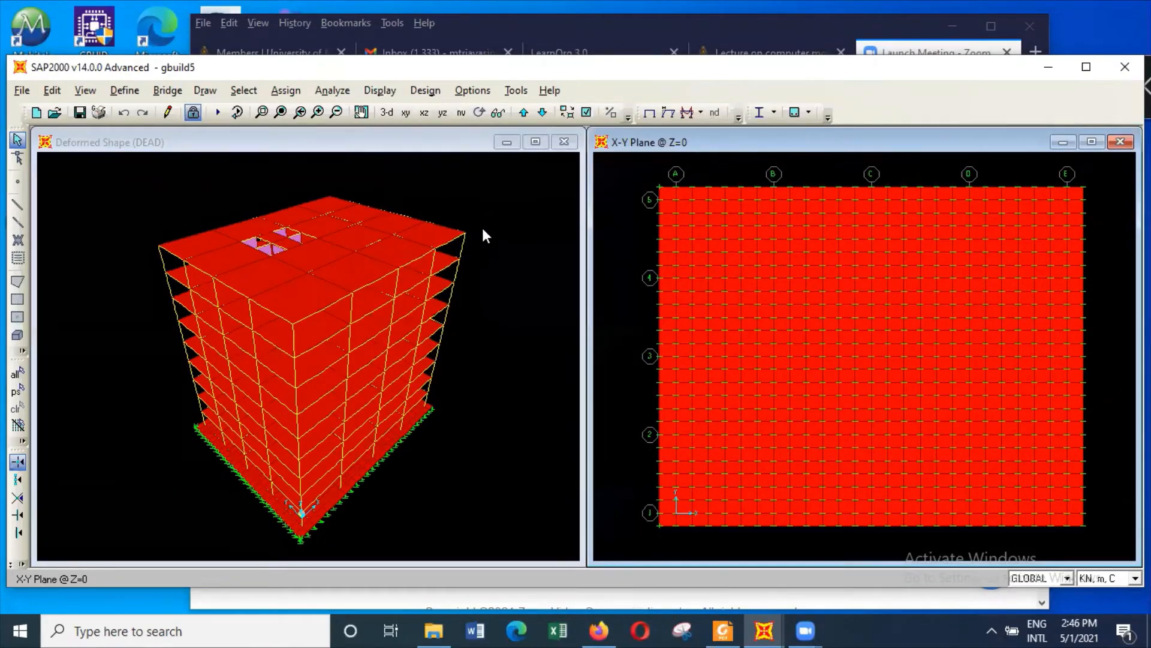
pyautogui.click(397, 92)
pyautogui.moveTo(526, 227)
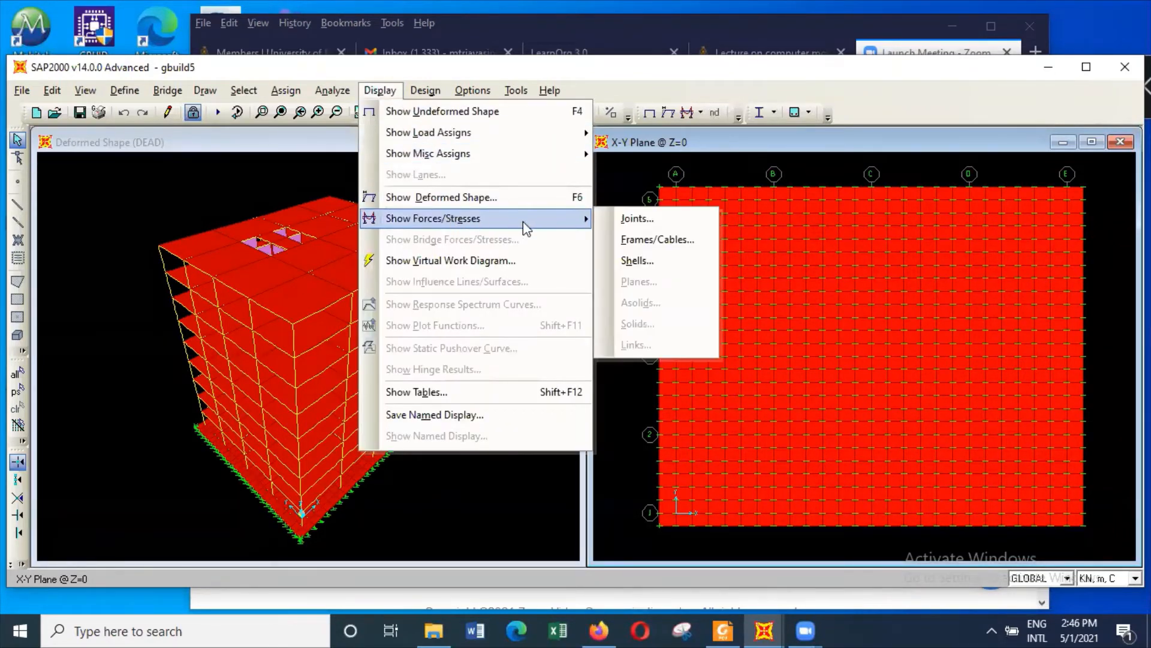
pyautogui.click(661, 262)
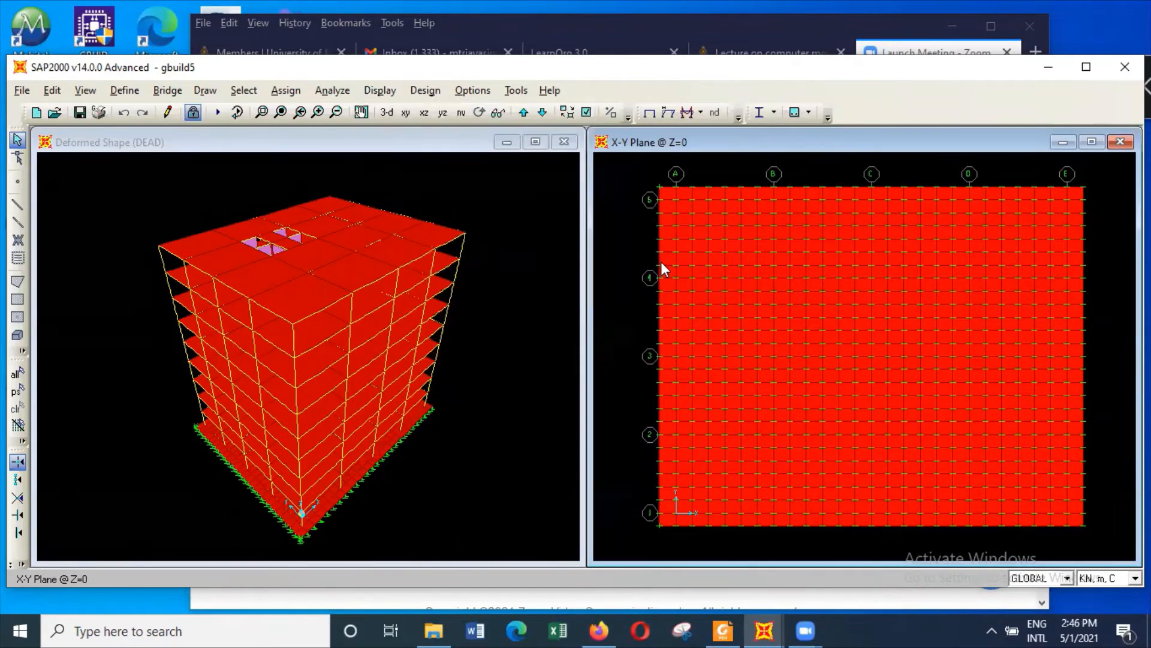
pyautogui.click(688, 242)
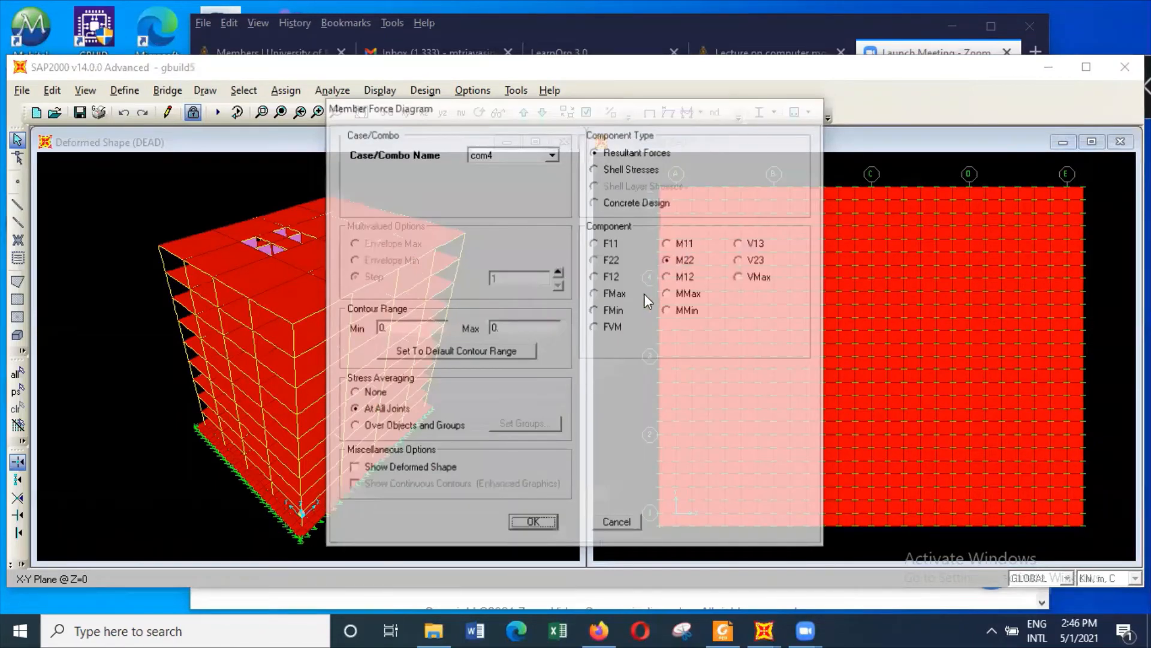
pyautogui.click(533, 524)
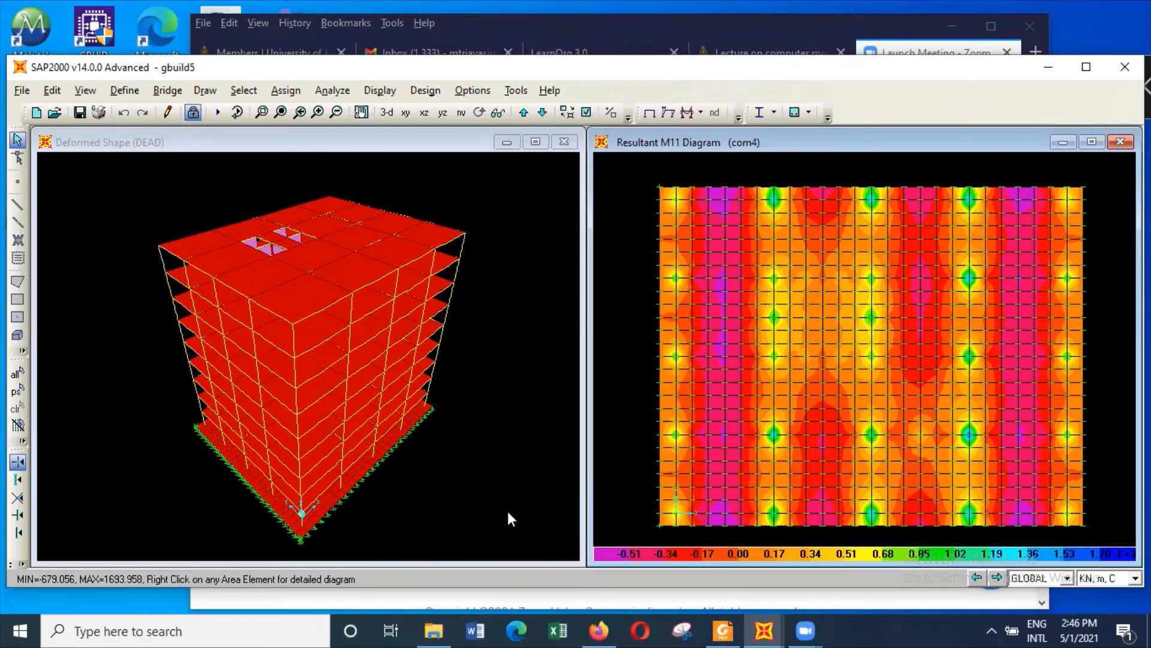
# Step: Inspect M11 values at the column points and interior strips of the base slab, and switch to the DEAD deformed-shape view
pyautogui.moveTo(765, 521)
pyautogui.moveTo(773, 215)
pyautogui.moveTo(895, 364)
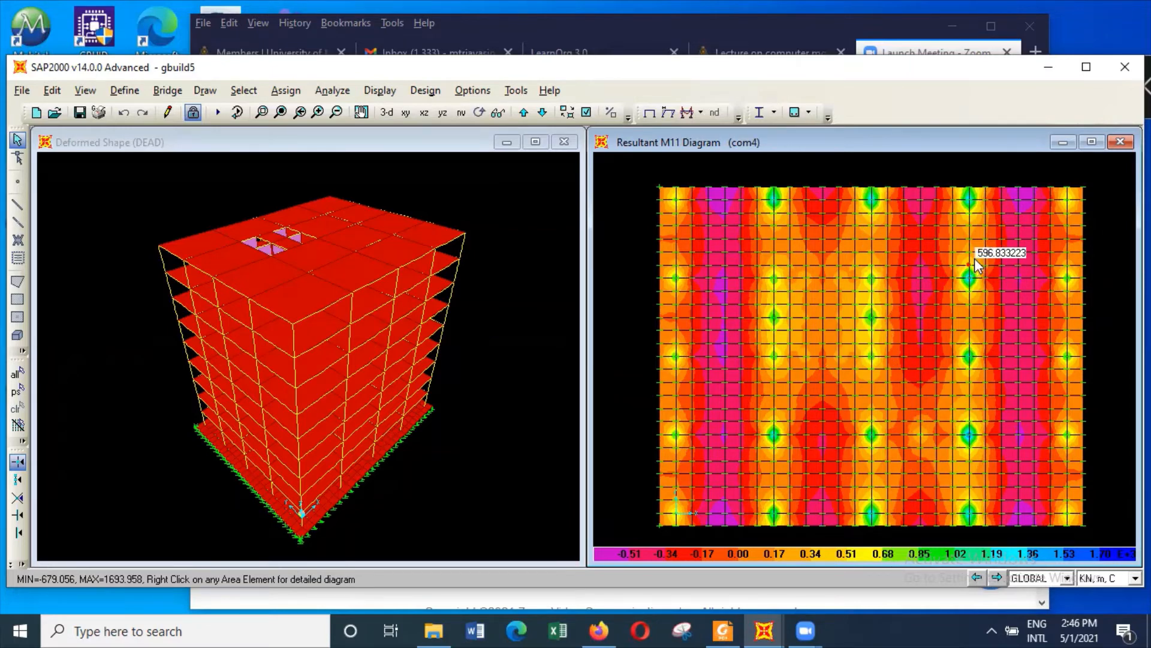
pyautogui.moveTo(1007, 416)
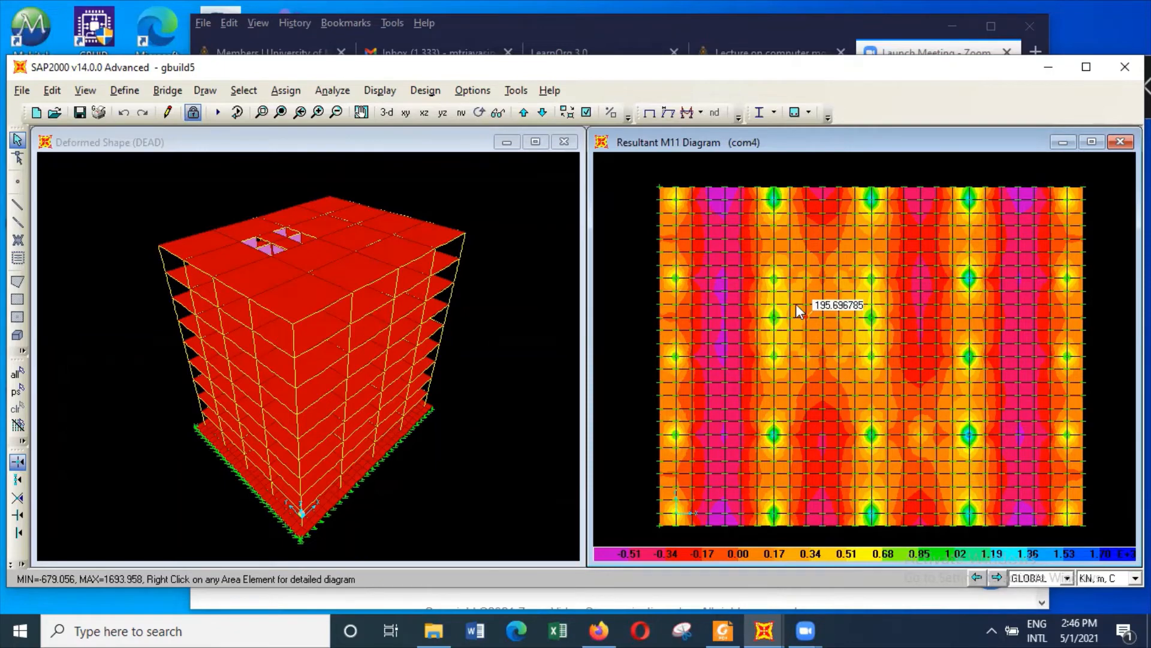
pyautogui.moveTo(814, 270)
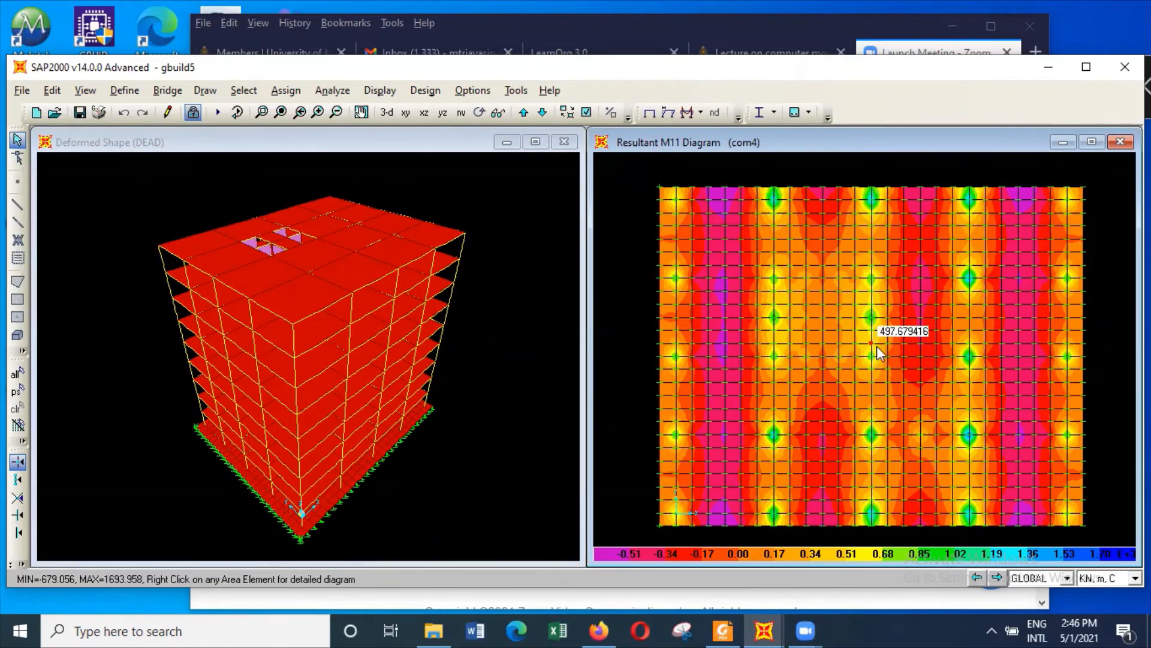
pyautogui.moveTo(787, 295)
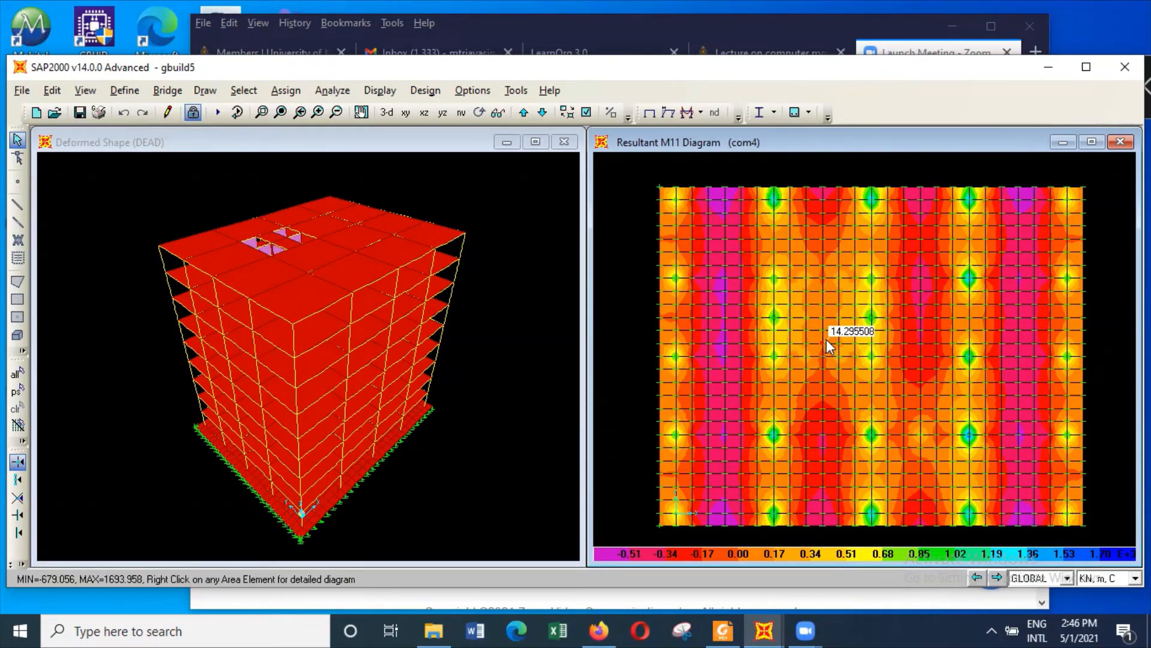
pyautogui.moveTo(808, 372)
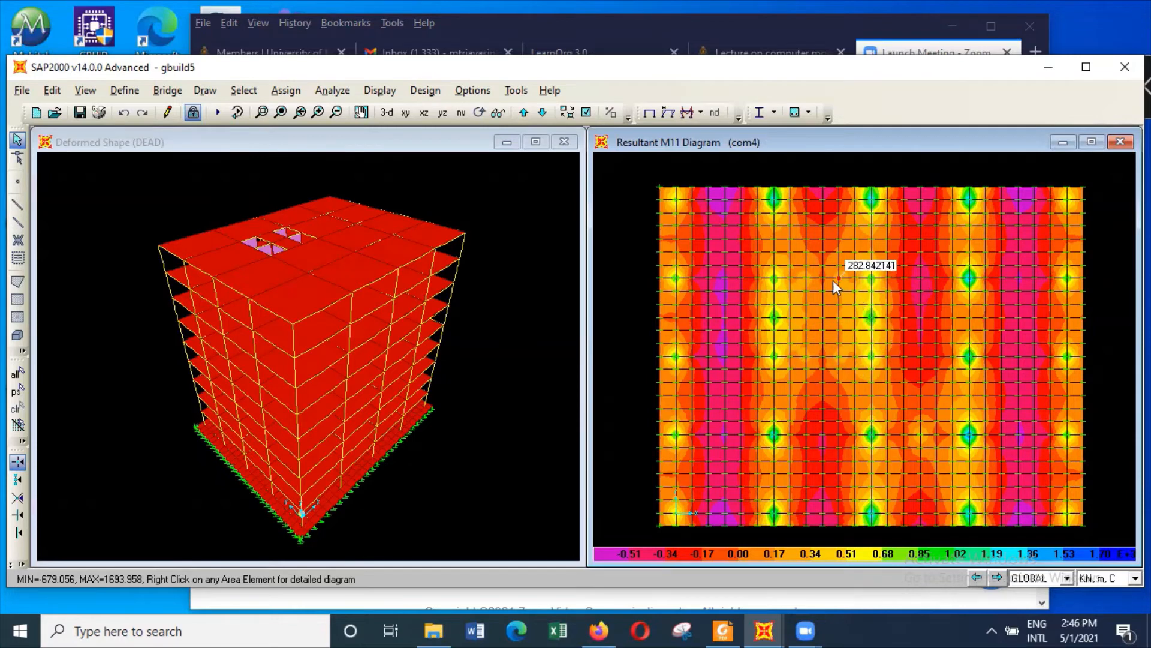
pyautogui.click(427, 147)
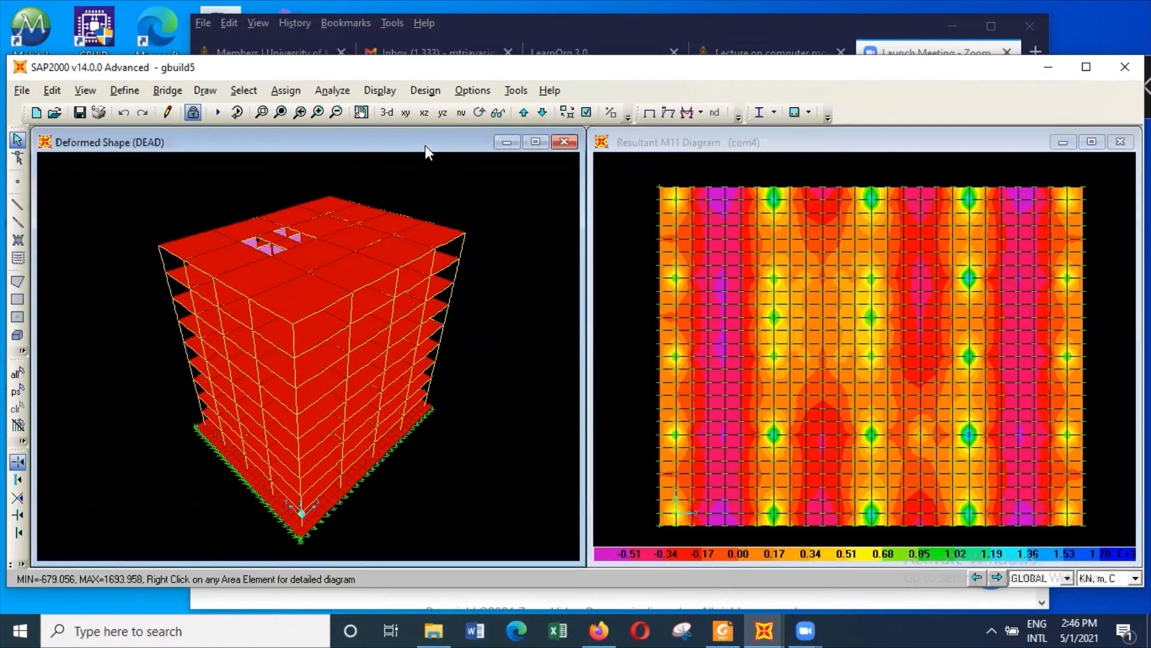
pyautogui.click(85, 90)
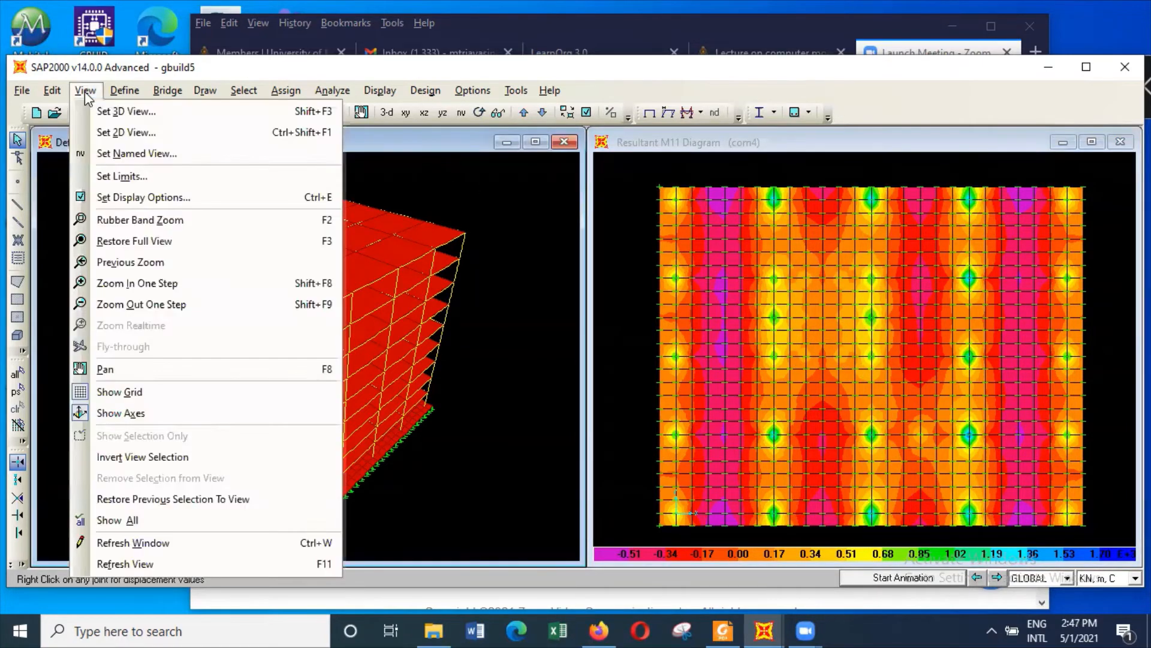
pyautogui.click(123, 133)
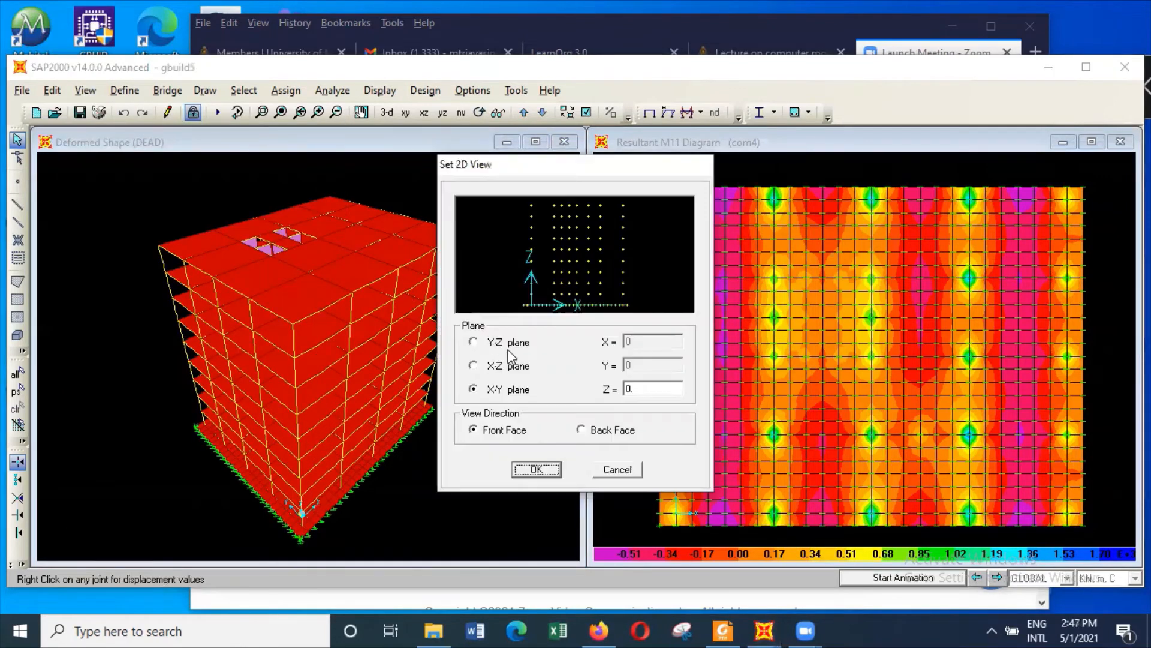
pyautogui.click(614, 466)
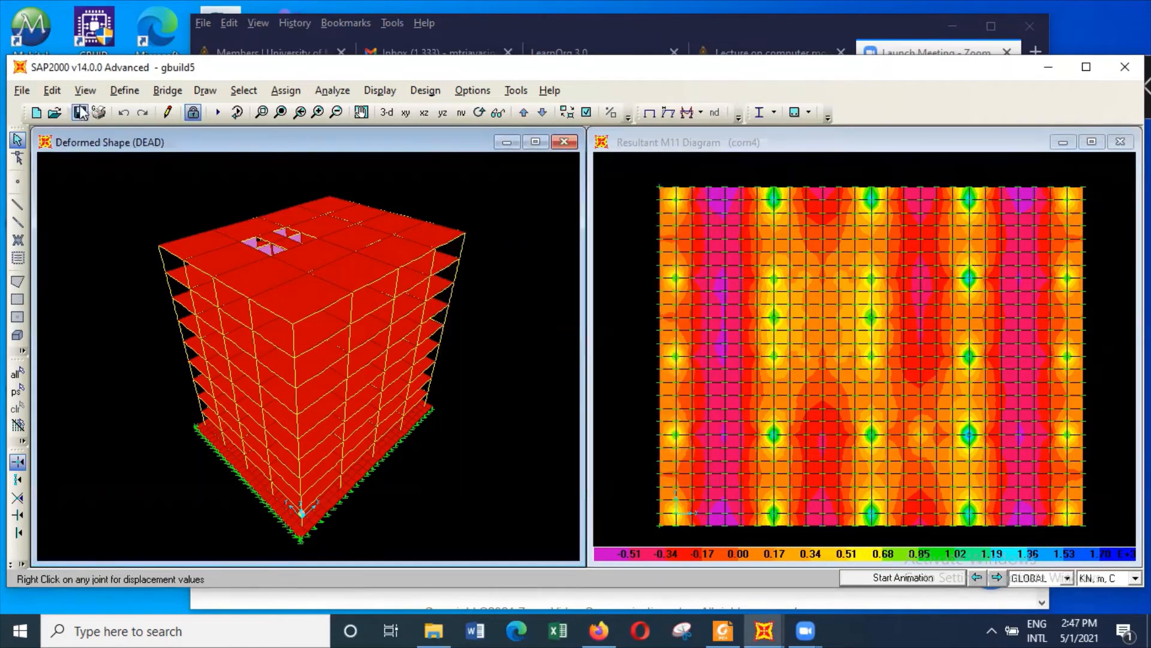
# Step: Set the building's 3D view to the xz direction with a reduced aperture and show its undeformed shape
pyautogui.click(85, 90)
pyautogui.click(161, 111)
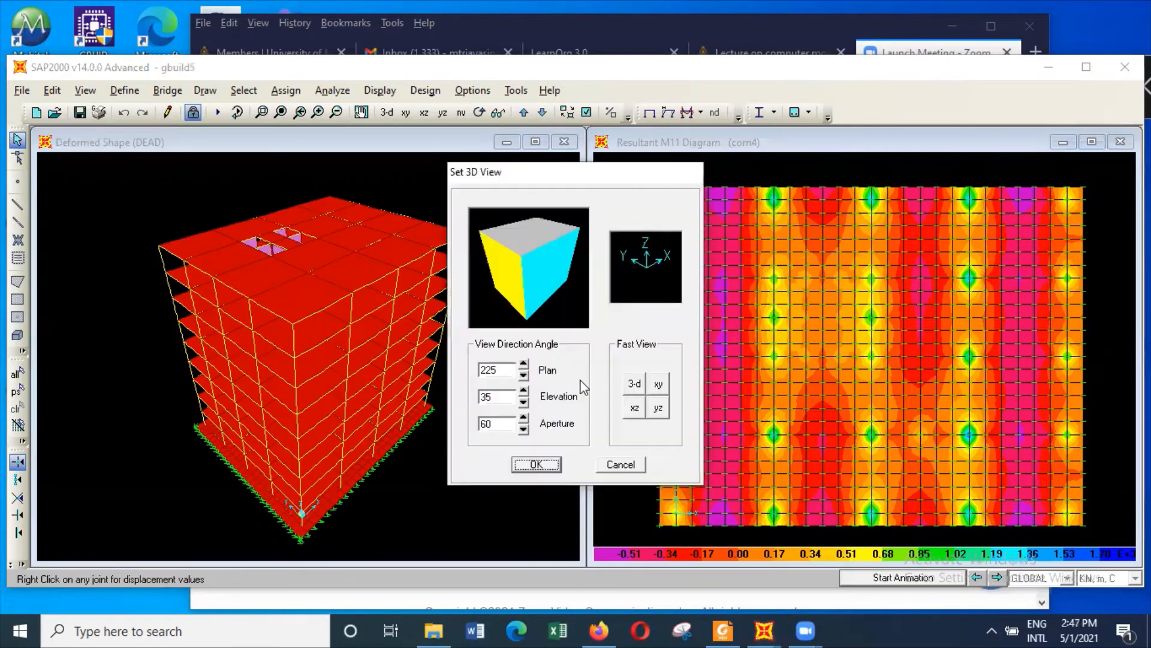
pyautogui.click(632, 409)
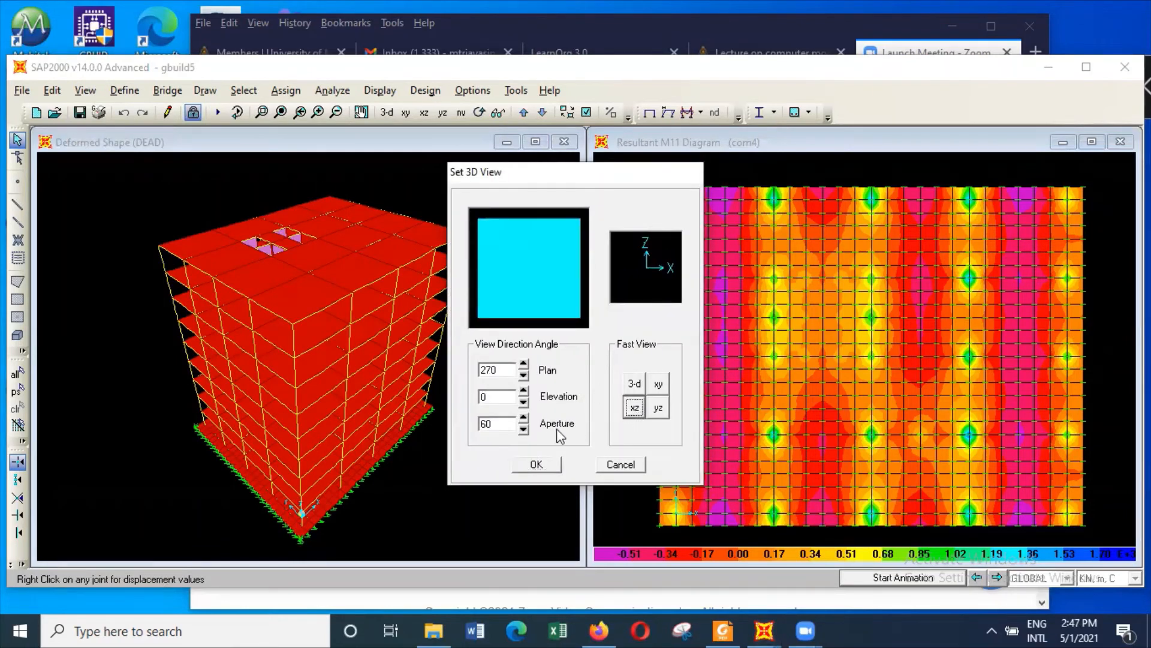
pyautogui.click(524, 429)
pyautogui.click(545, 469)
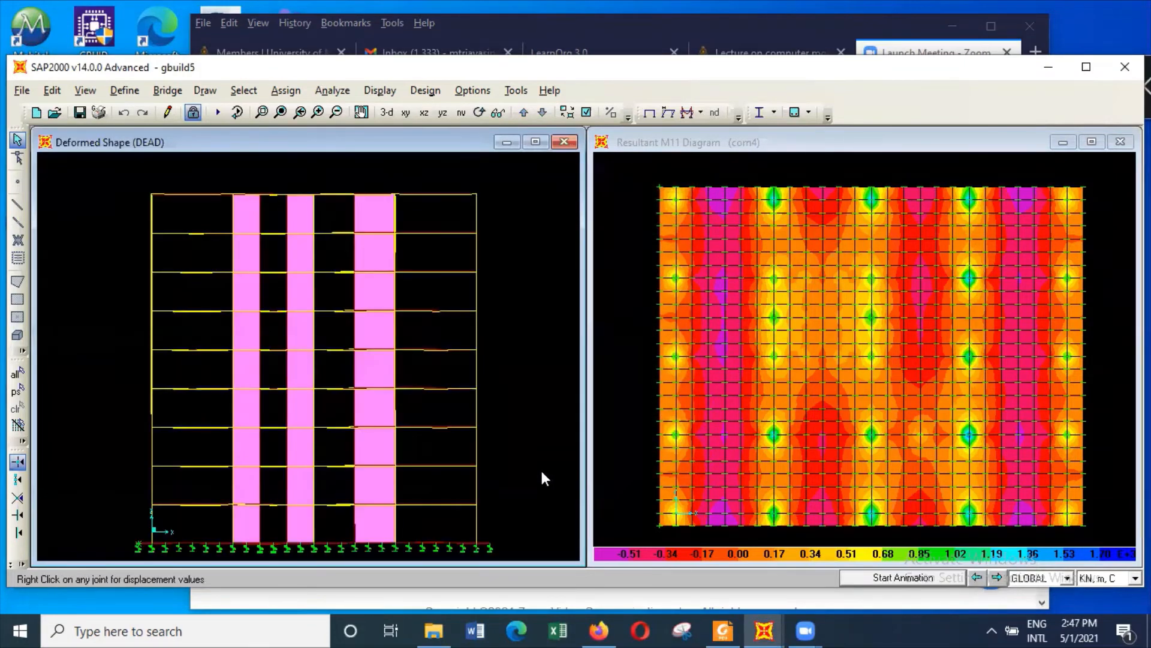
pyautogui.click(380, 90)
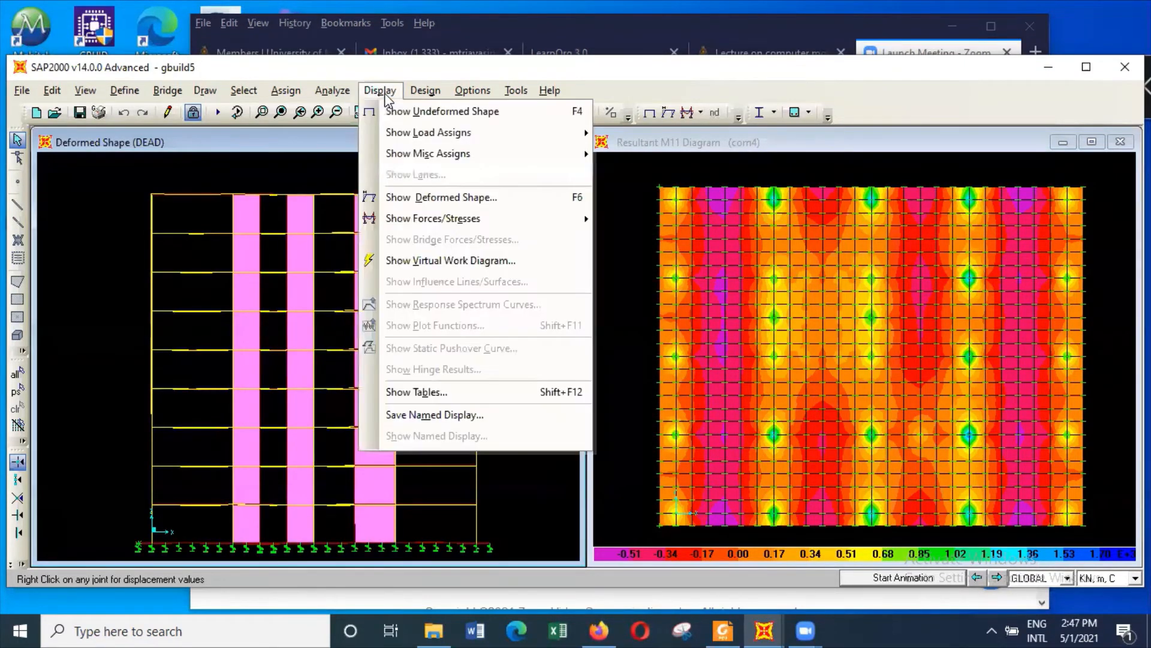
pyautogui.click(435, 112)
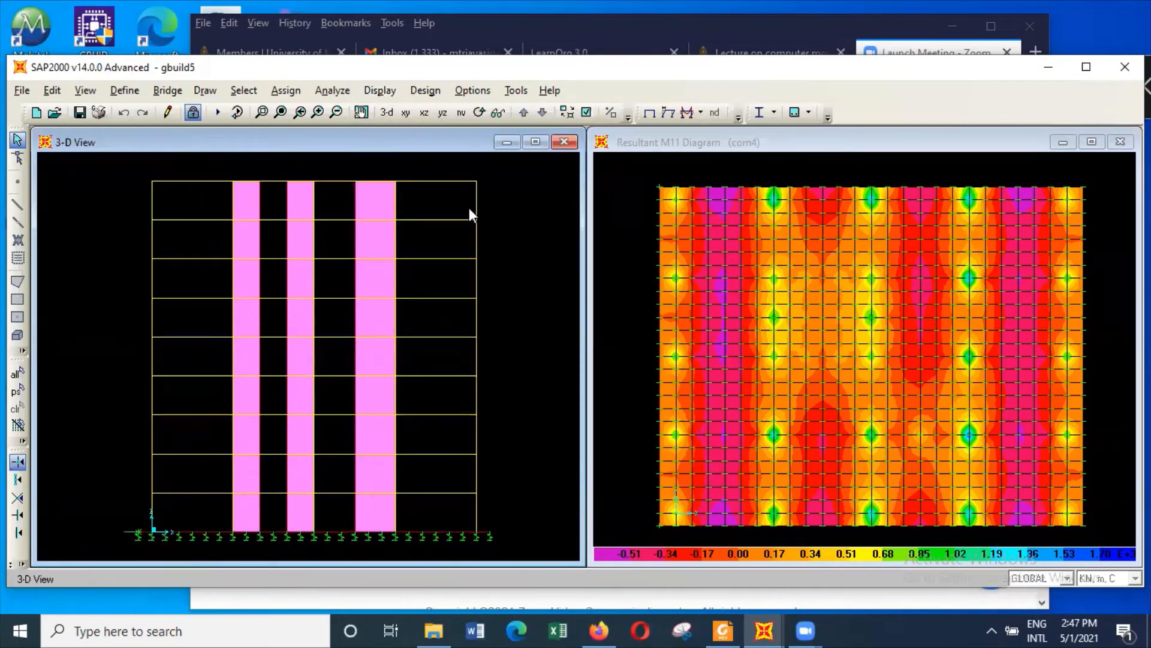
# Step: Isolate the base slab with the lowest-storey columns and walls by showing only that selection, and display it in 3-D
pyautogui.moveTo(110, 513); pyautogui.dragTo(501, 549)
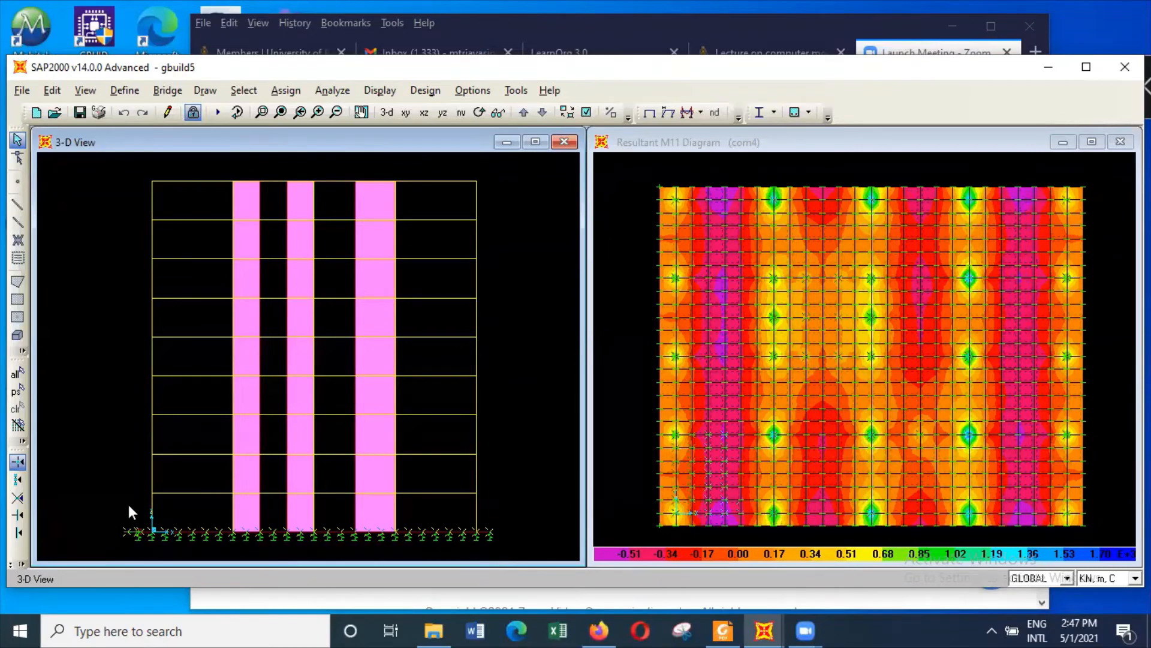
pyautogui.moveTo(128, 505); pyautogui.dragTo(441, 560)
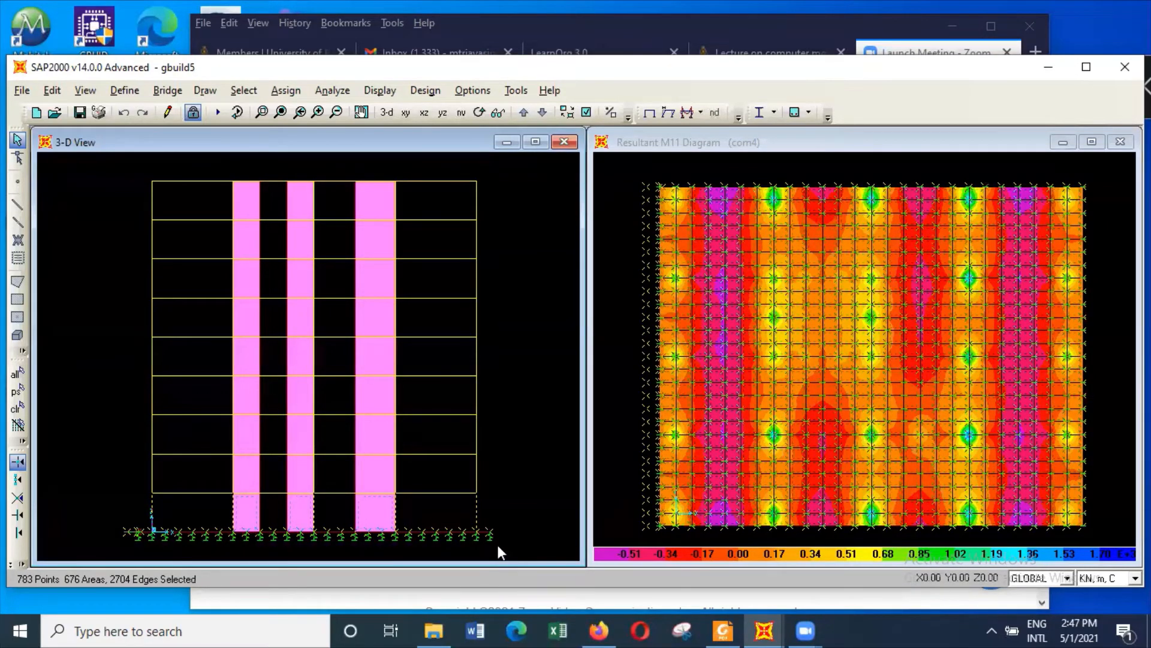
pyautogui.rightClick(529, 317)
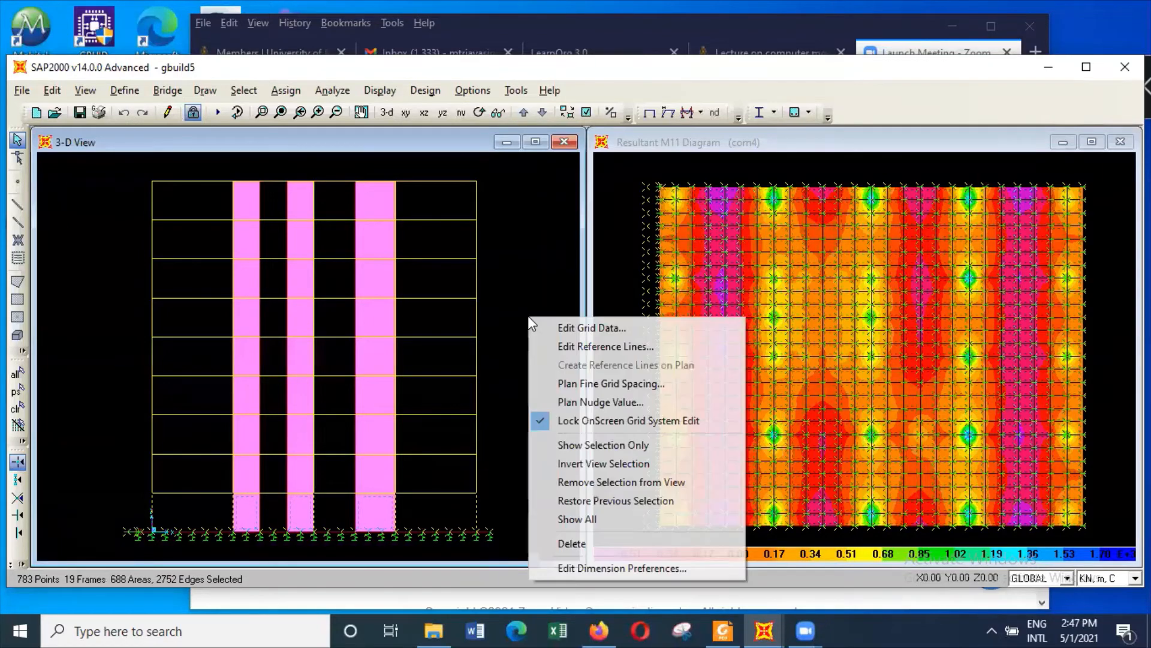
pyautogui.click(627, 445)
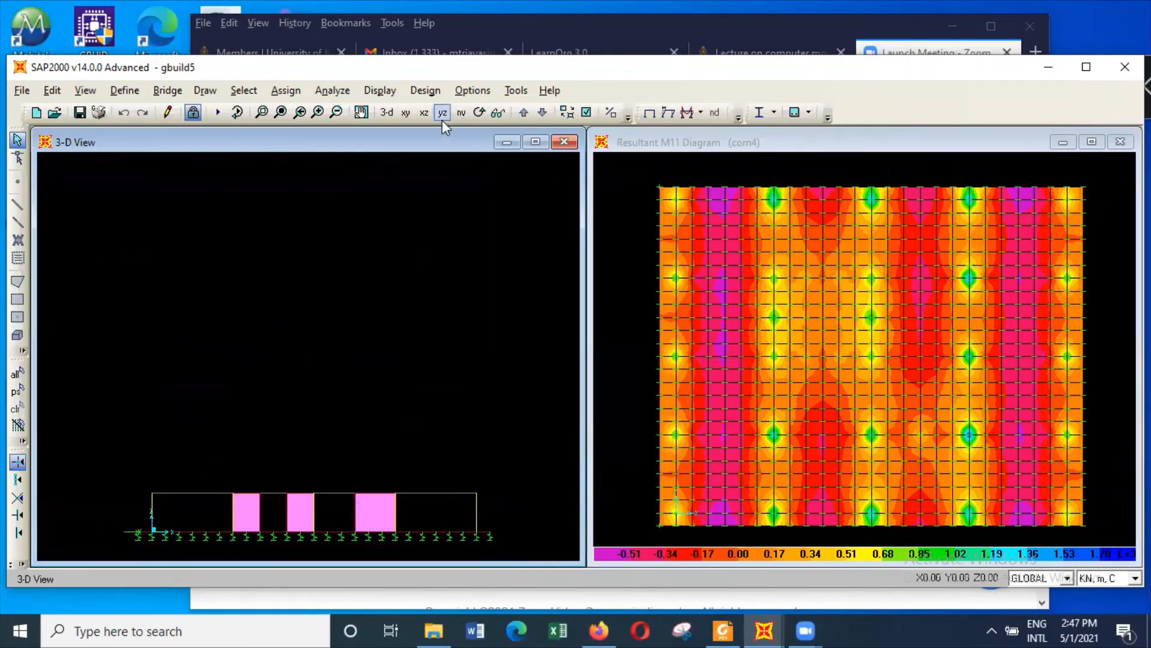
pyautogui.click(392, 113)
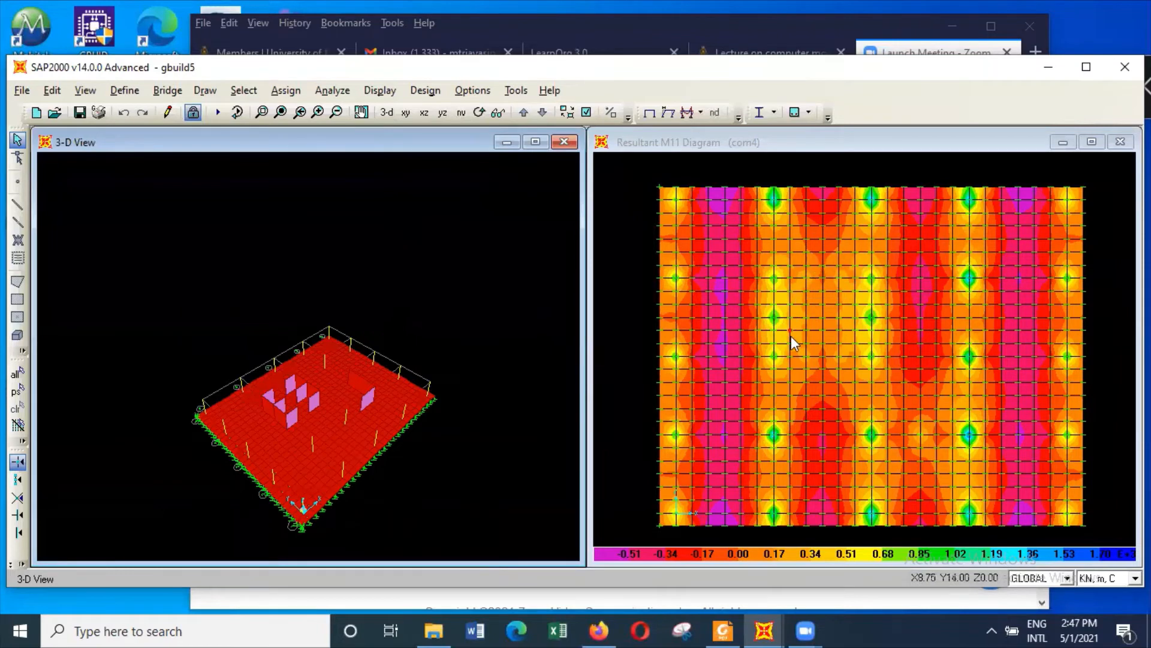
# Step: Examine the M11 contours on the base slab plan around the core, between the columns and along the slab edges
pyautogui.moveTo(790, 328)
pyautogui.moveTo(820, 499)
pyautogui.moveTo(781, 426)
pyautogui.moveTo(819, 400)
pyautogui.moveTo(667, 405)
pyautogui.moveTo(683, 196)
pyautogui.moveTo(999, 386)
# Step: Display the shell resultant M12 diagram for combination com4 on the isolated base slab in the 3-D view
pyautogui.click(388, 91)
pyautogui.moveTo(441, 220)
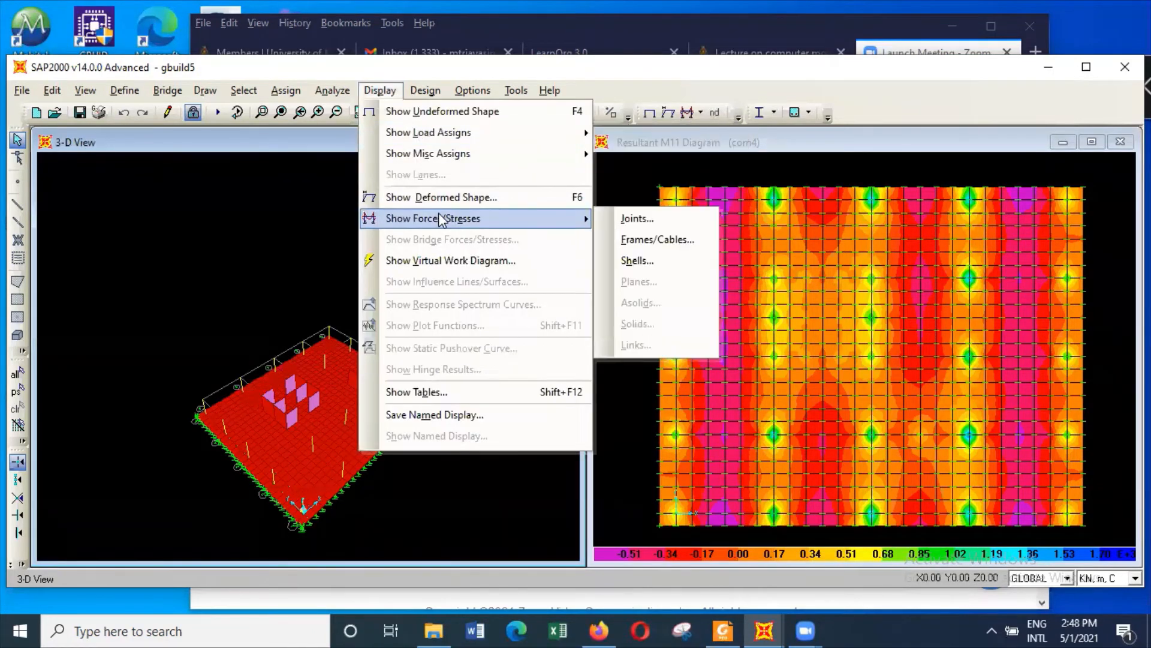
pyautogui.click(672, 260)
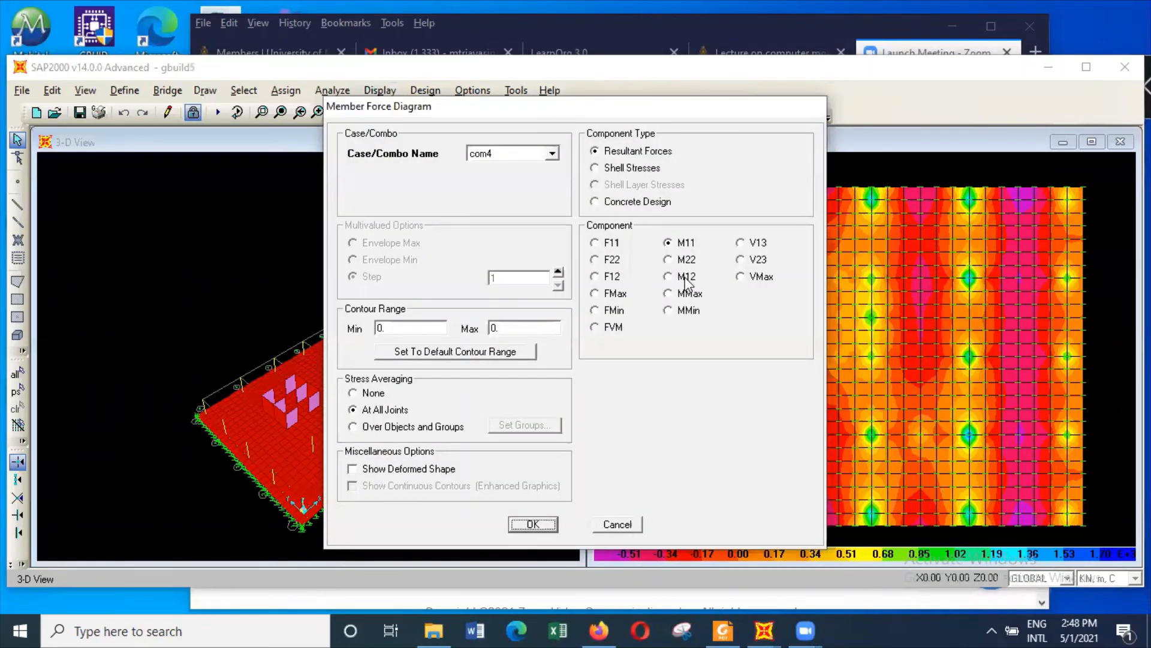
pyautogui.click(685, 276)
pyautogui.click(543, 526)
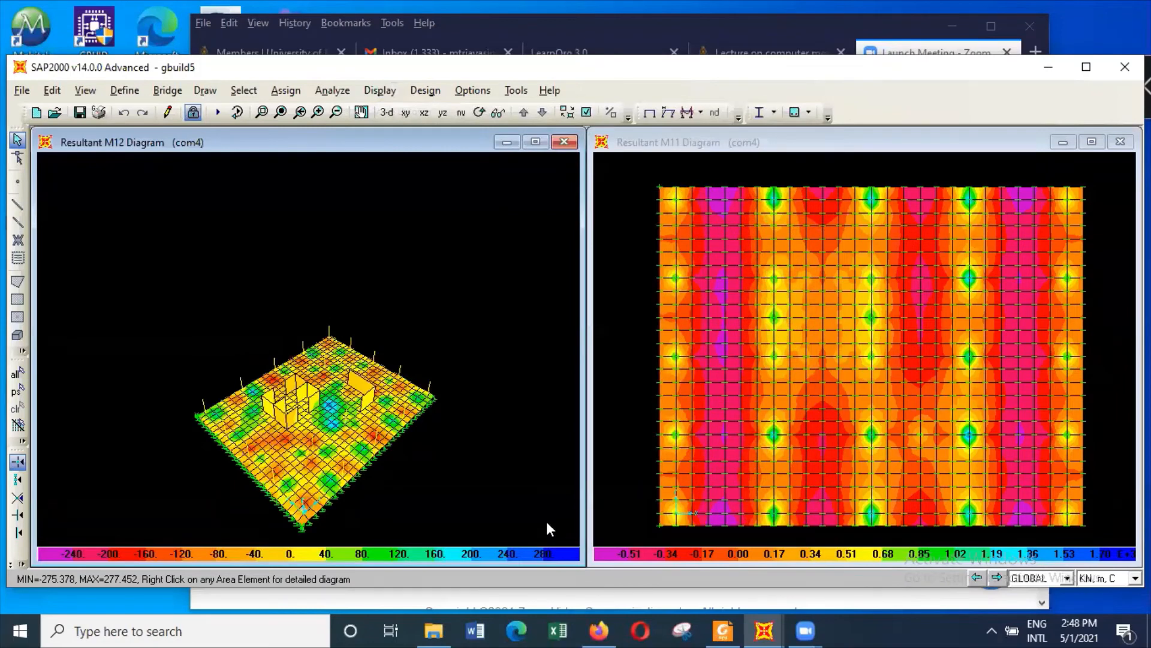
# Step: Display the shell resultant M12 diagram for combination com4 on the base slab plan and inspect its contours around the core
pyautogui.click(622, 388)
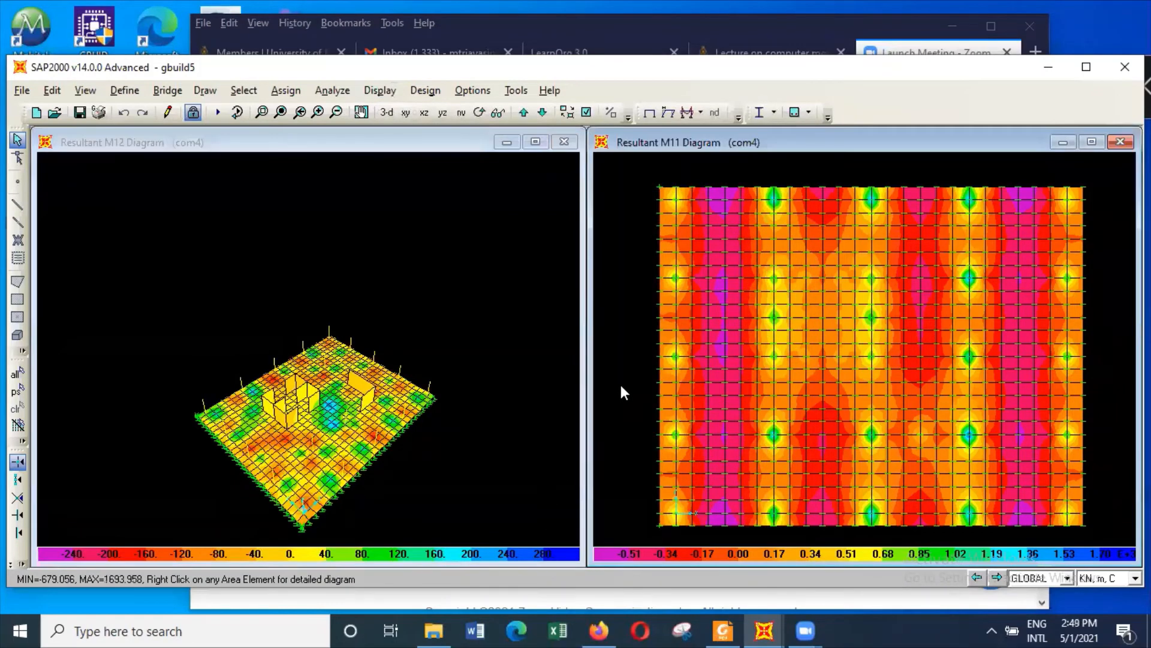
pyautogui.click(379, 91)
pyautogui.moveTo(459, 217)
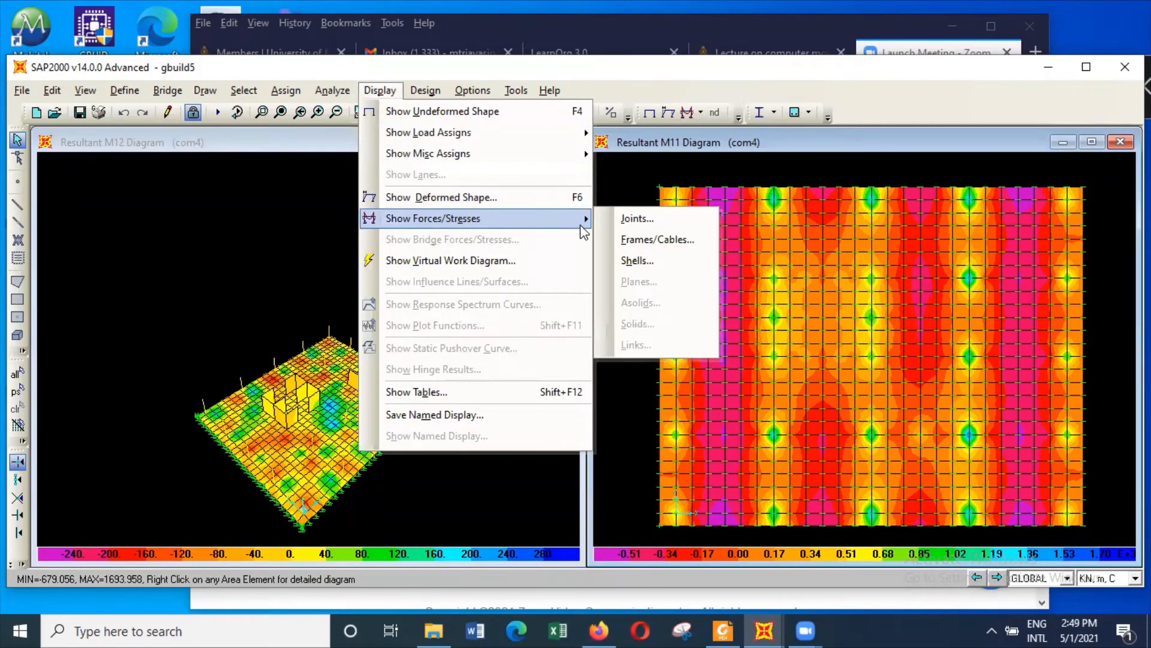
pyautogui.click(665, 256)
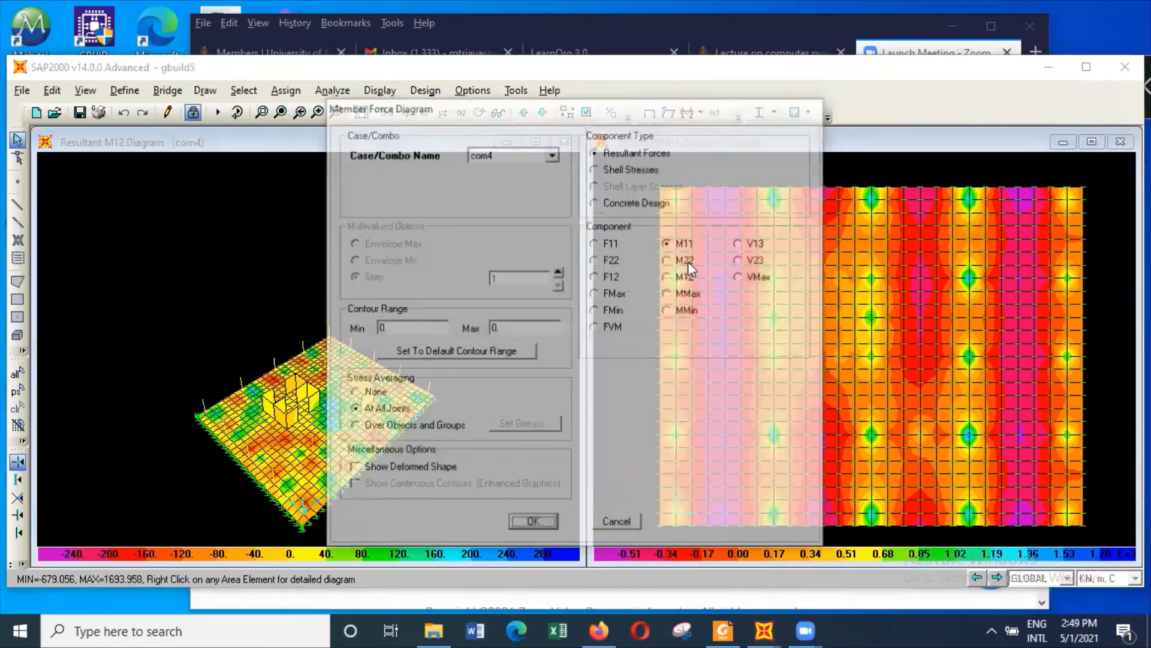
pyautogui.click(685, 277)
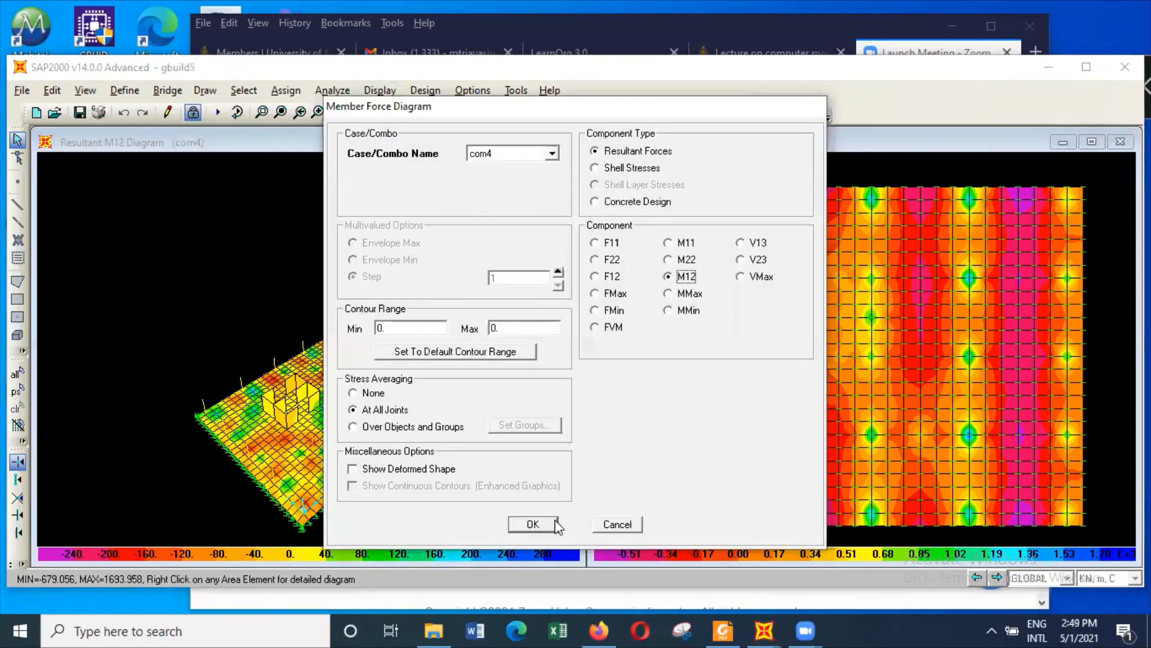
pyautogui.click(556, 524)
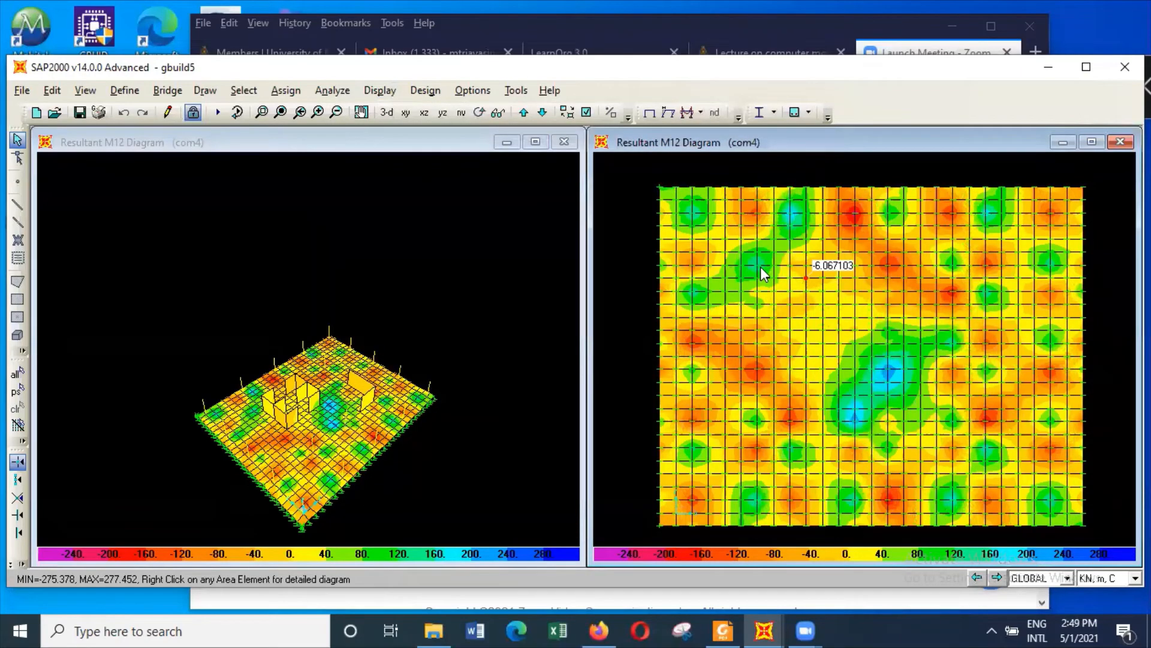
pyautogui.moveTo(760, 267)
pyautogui.moveTo(814, 298)
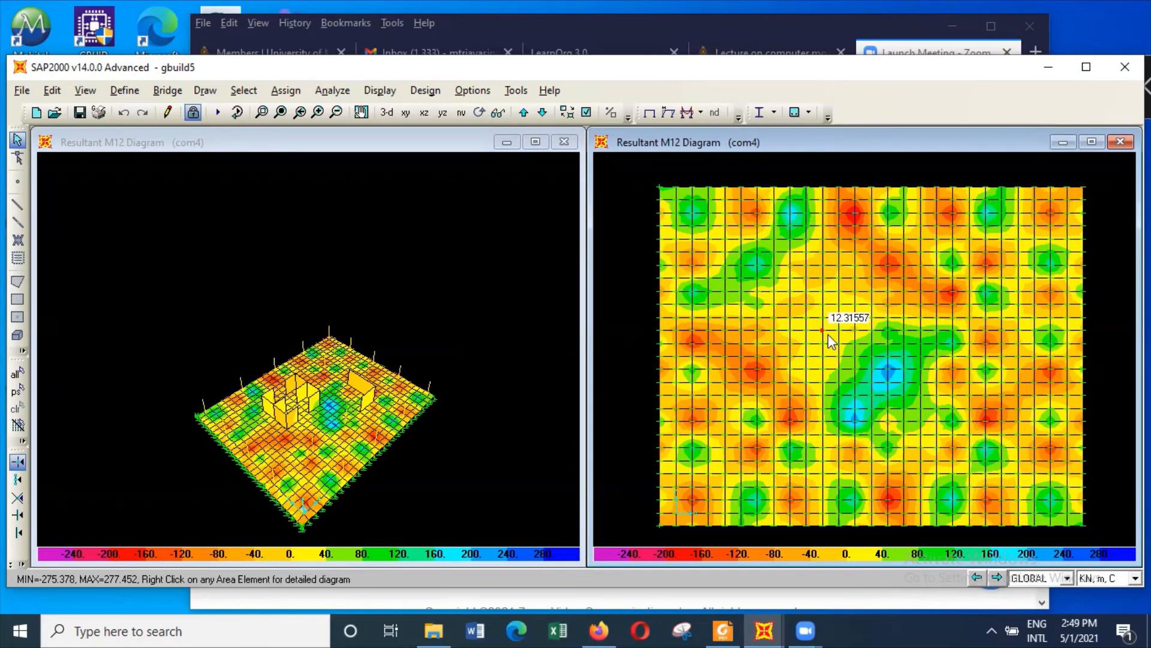
pyautogui.moveTo(826, 336)
# Step: Display the shell resultant M11 diagram for combination com4 on the isolated base slab in the 3-D view
pyautogui.click(396, 142)
pyautogui.click(379, 90)
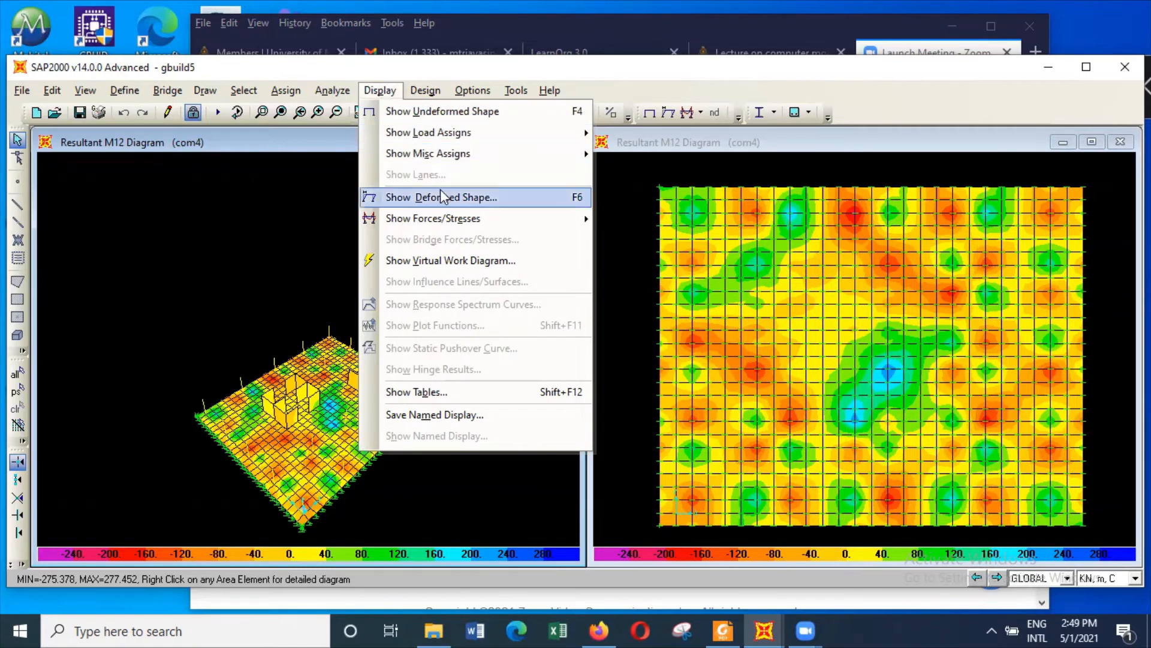
pyautogui.moveTo(454, 222)
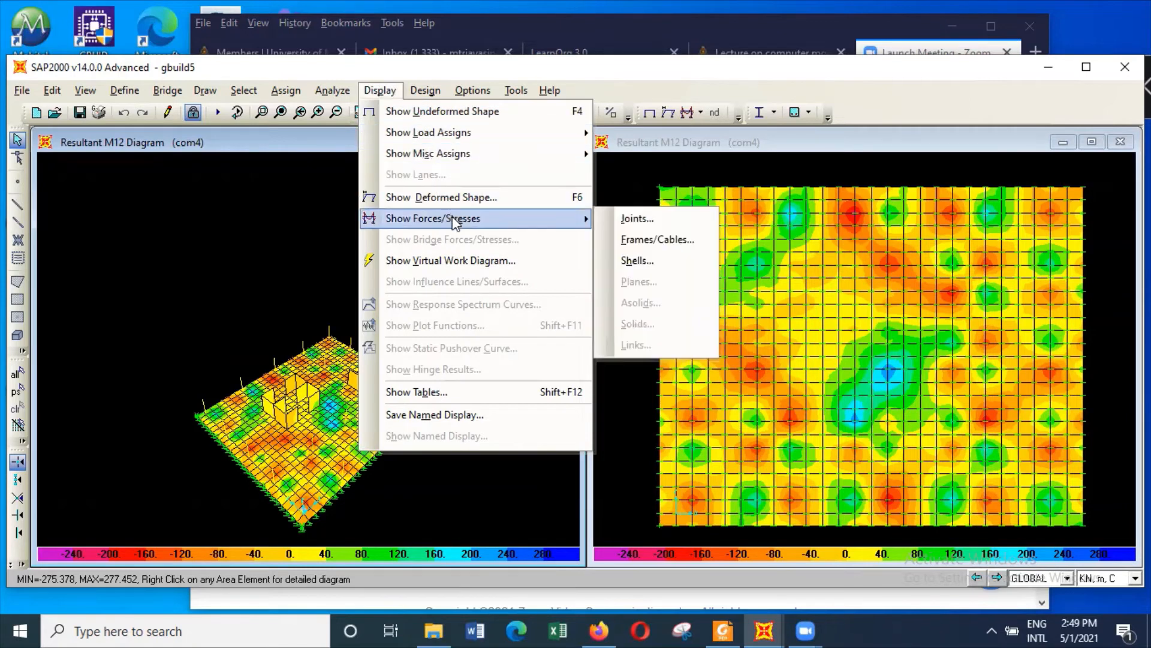
pyautogui.click(692, 259)
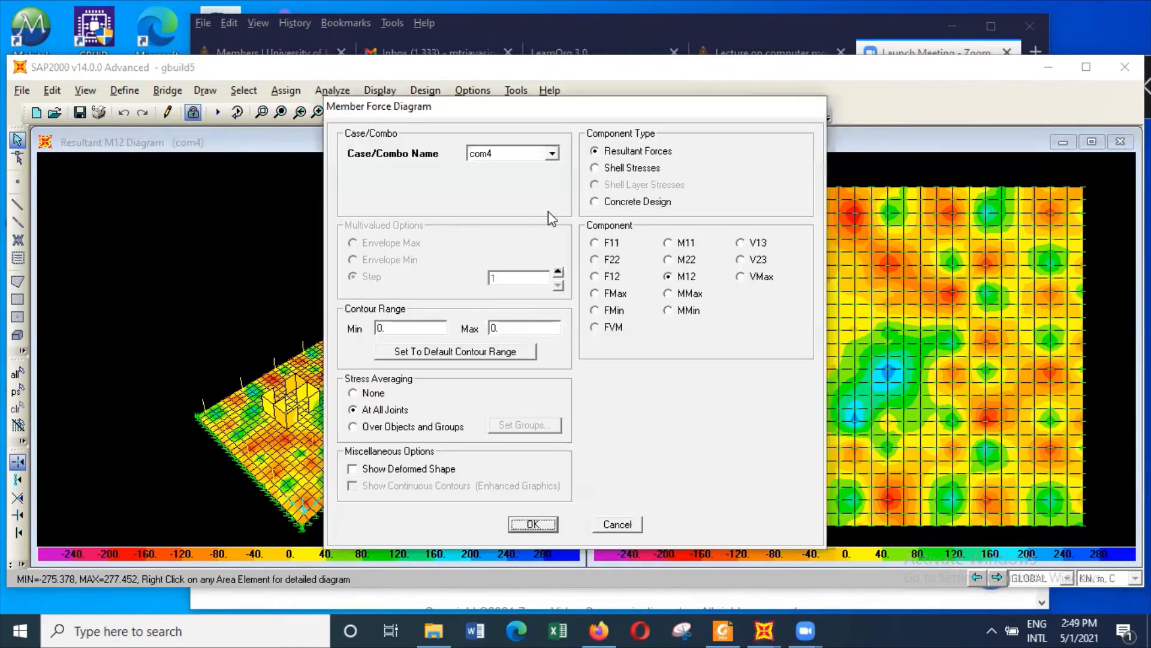
pyautogui.click(676, 243)
pyautogui.click(532, 524)
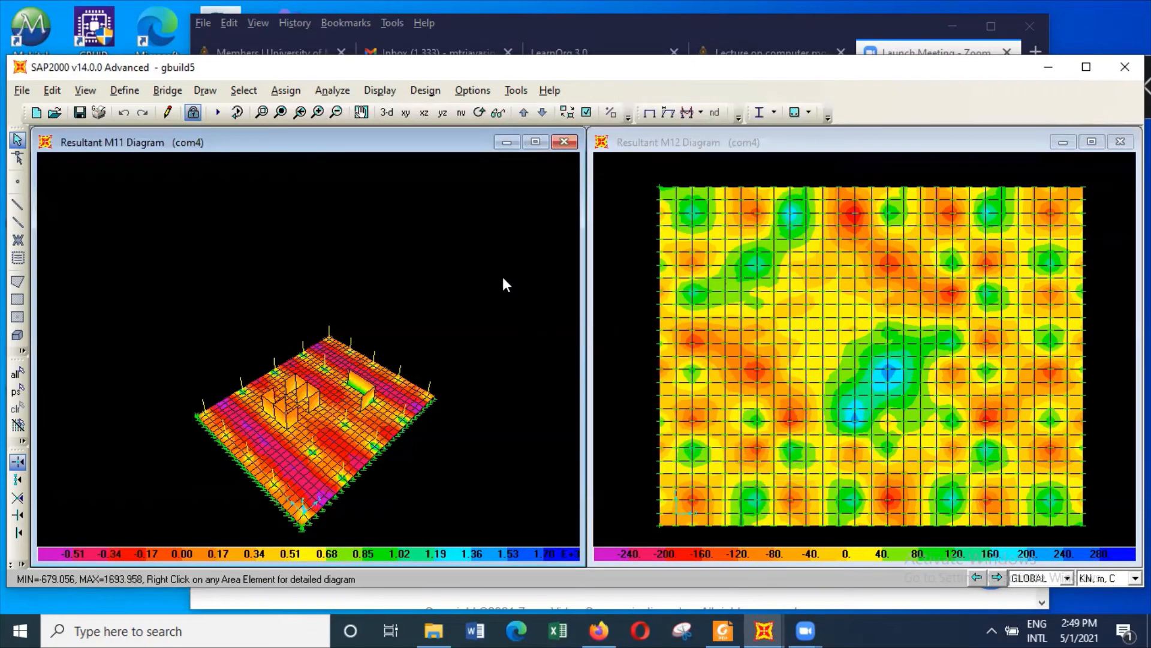
# Step: Examine the M11 contours up close in the 3-D view, along the slab strip between the core walls and the edge columns
pyautogui.click(649, 263)
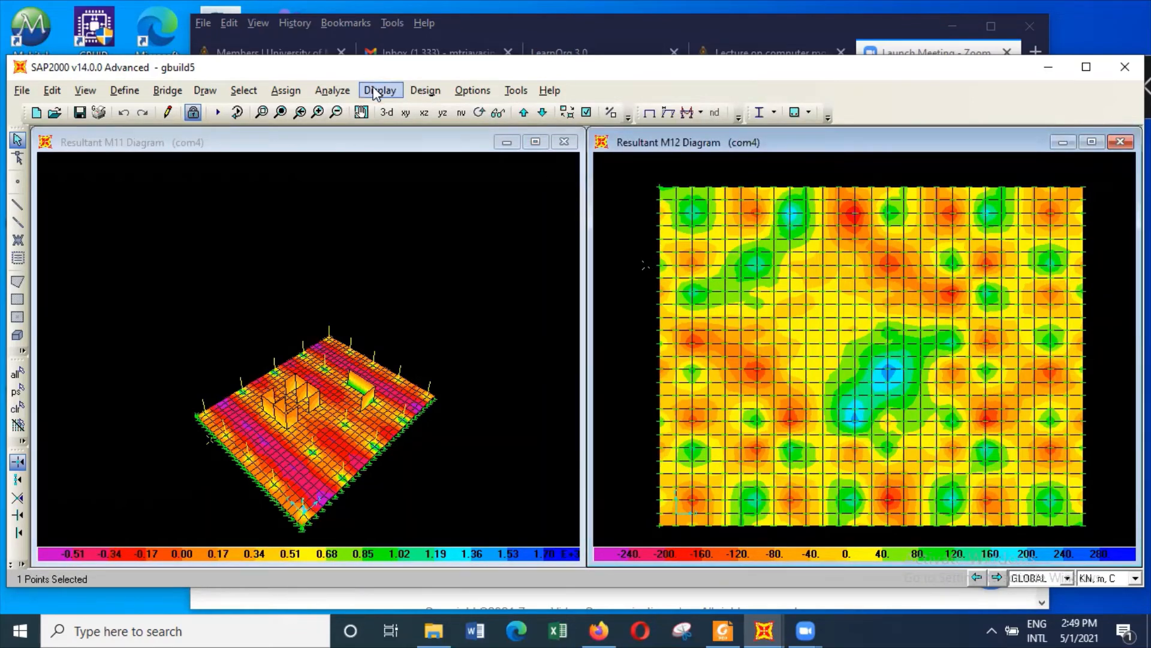
pyautogui.click(262, 112)
pyautogui.moveTo(170, 295); pyautogui.dragTo(459, 545)
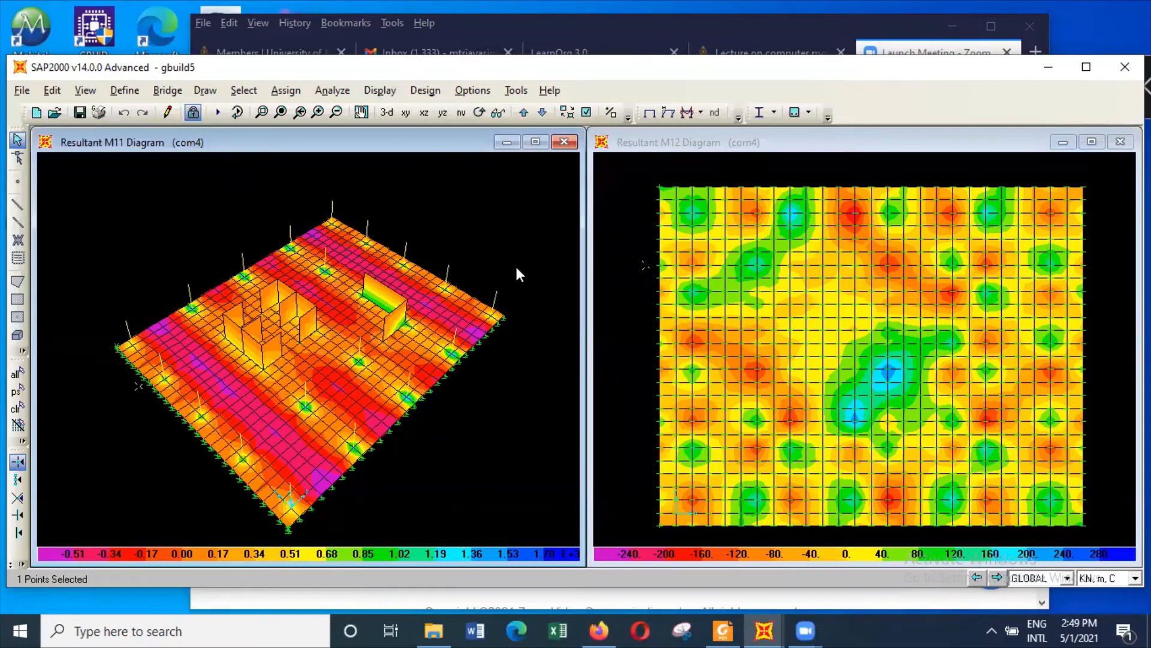
pyautogui.moveTo(178, 327)
pyautogui.moveTo(717, 203)
pyautogui.click(262, 113)
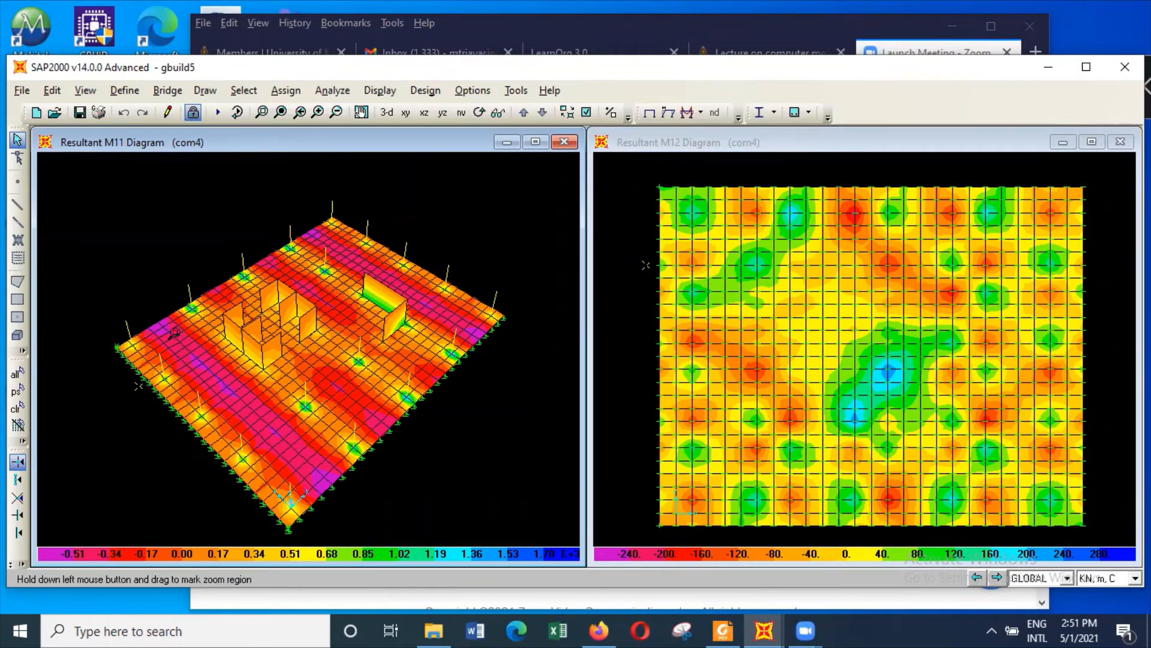
pyautogui.moveTo(167, 311); pyautogui.dragTo(319, 449)
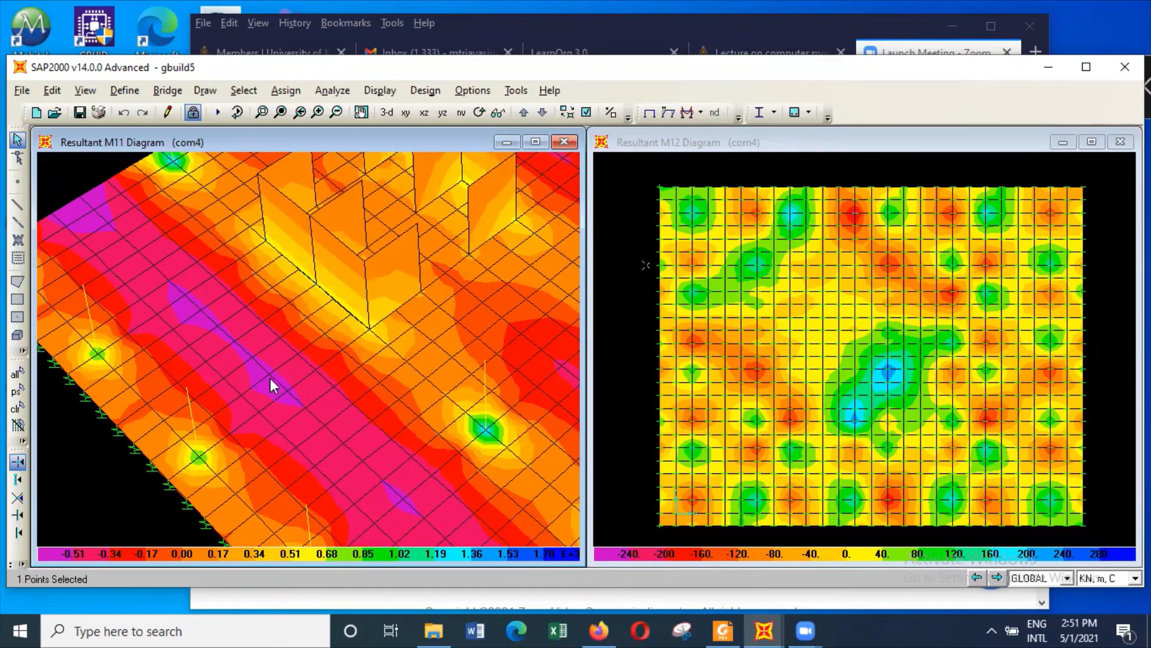
pyautogui.moveTo(255, 376)
pyautogui.moveTo(476, 368)
pyautogui.moveTo(721, 345)
pyautogui.moveTo(732, 318)
# Step: Display the shell resultant V13 shear diagram for combination com4 on the base slab plan and inspect its contours around the columns
pyautogui.click(788, 172)
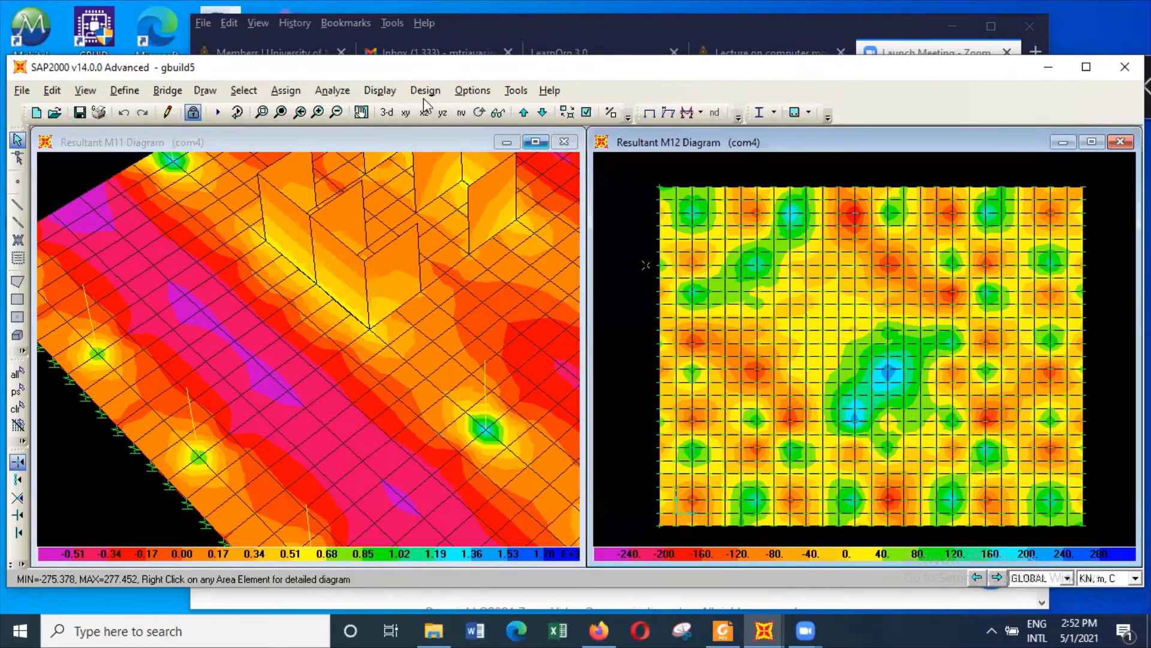
pyautogui.click(387, 95)
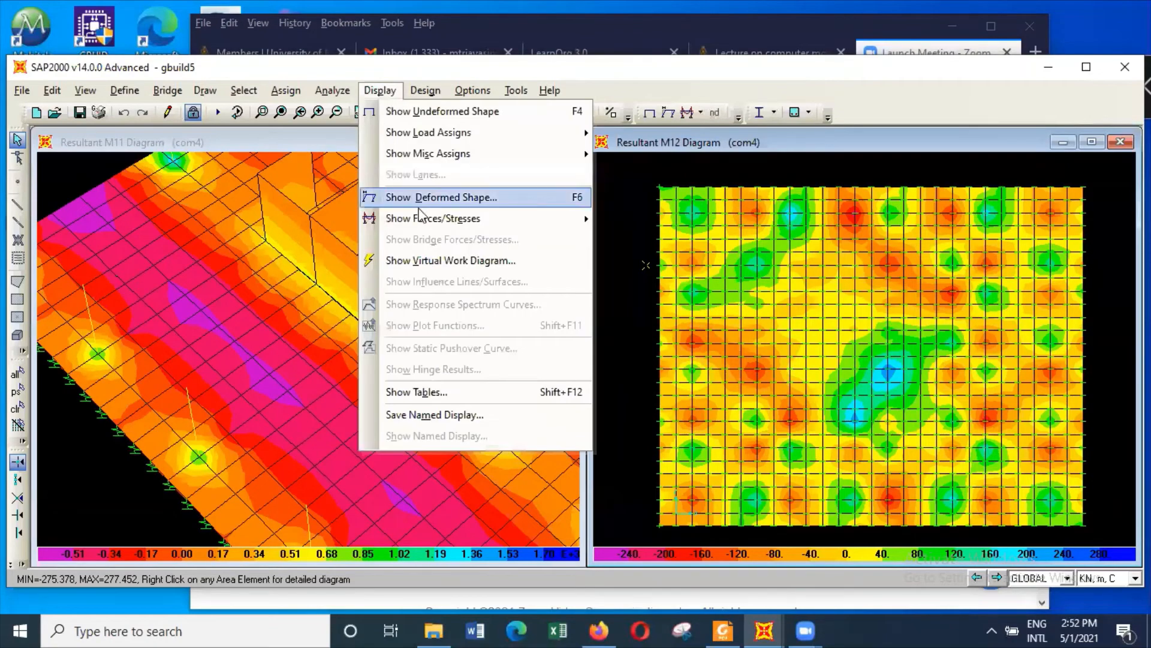
pyautogui.moveTo(429, 219)
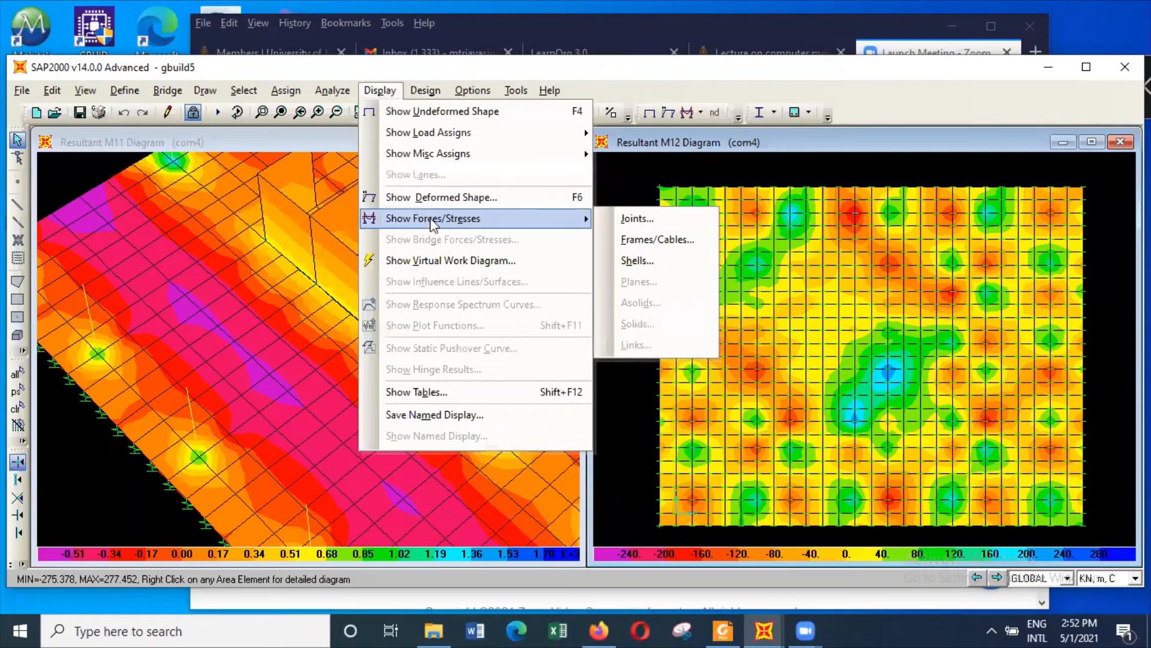
pyautogui.click(671, 266)
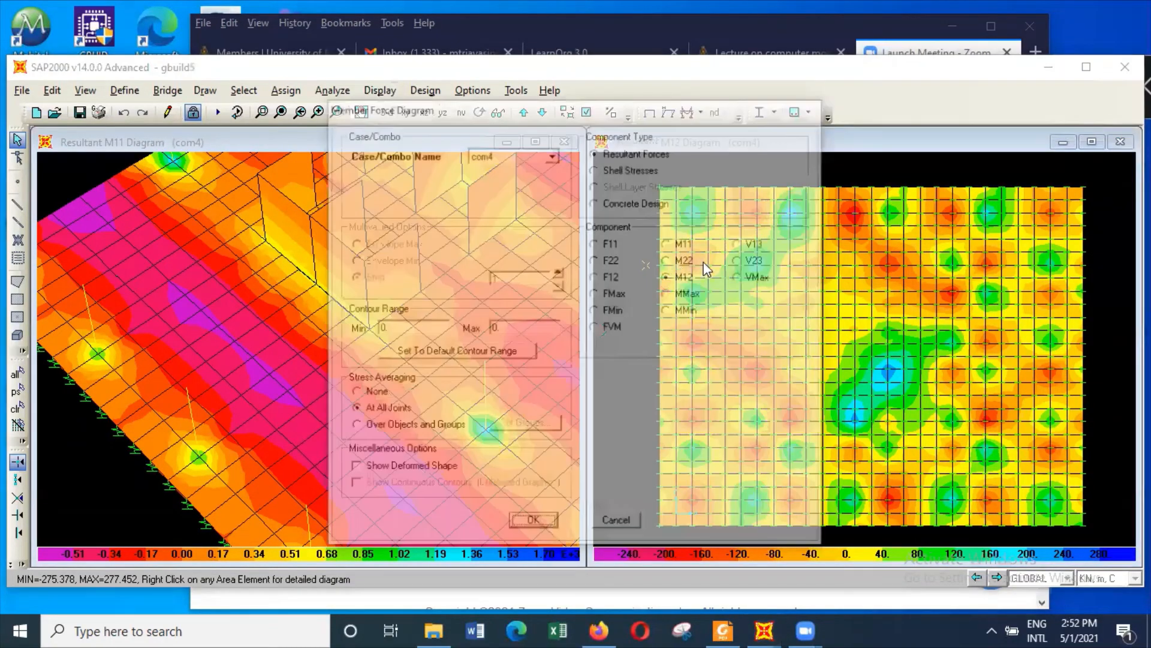
pyautogui.click(748, 243)
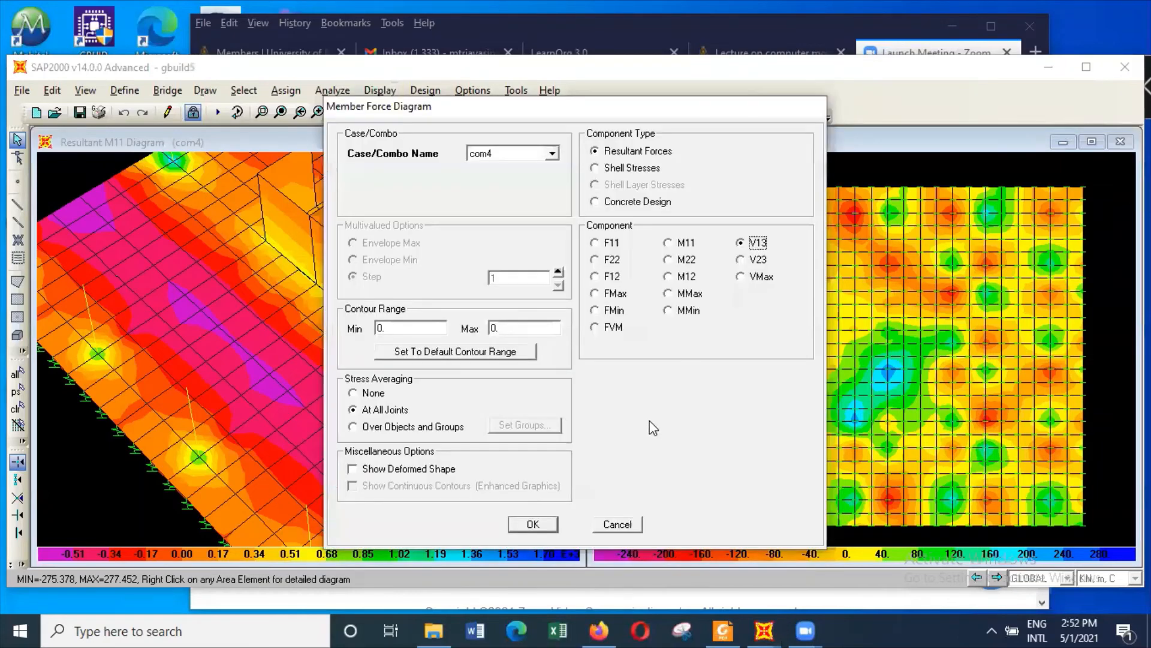
pyautogui.click(547, 527)
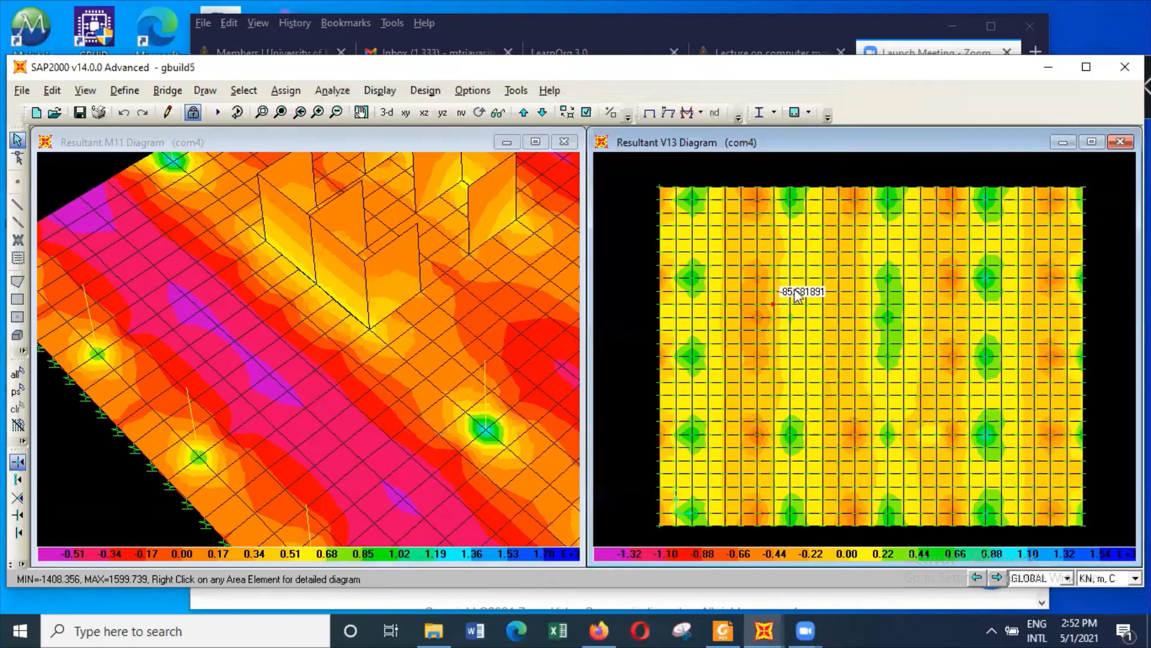
pyautogui.moveTo(814, 311)
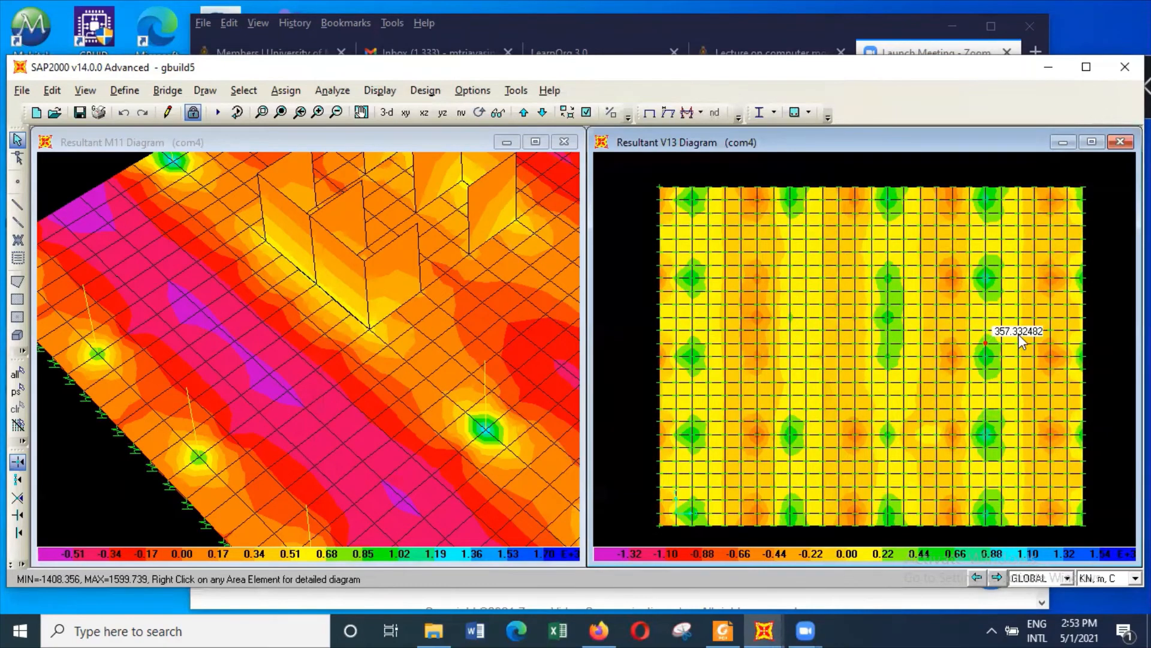
pyautogui.moveTo(1053, 341)
# Step: Display the shell resultant V23 shear diagram for combination com4 on the base slab plan and inspect it near the core
pyautogui.click(396, 90)
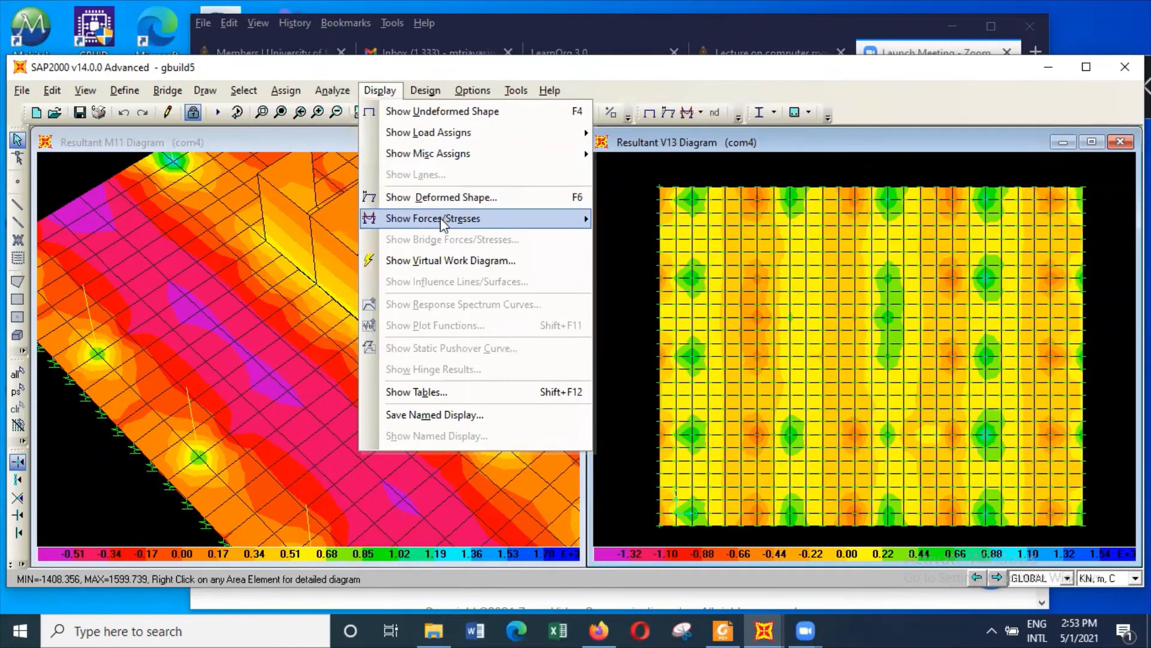
pyautogui.moveTo(441, 218)
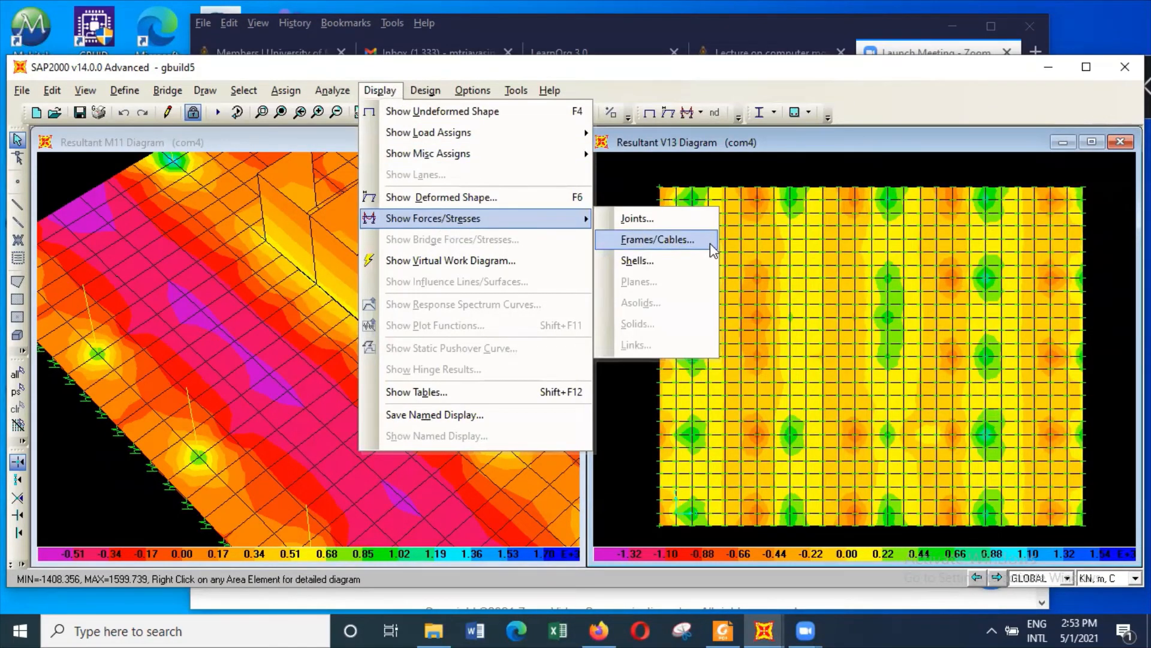
pyautogui.click(700, 265)
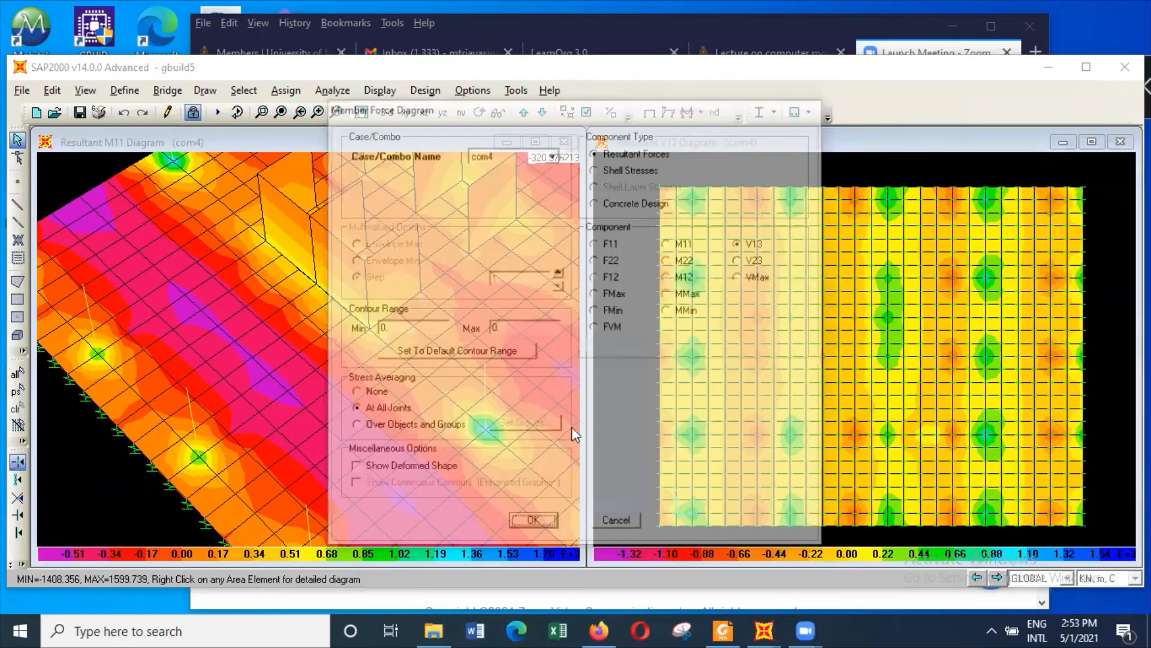
pyautogui.click(534, 519)
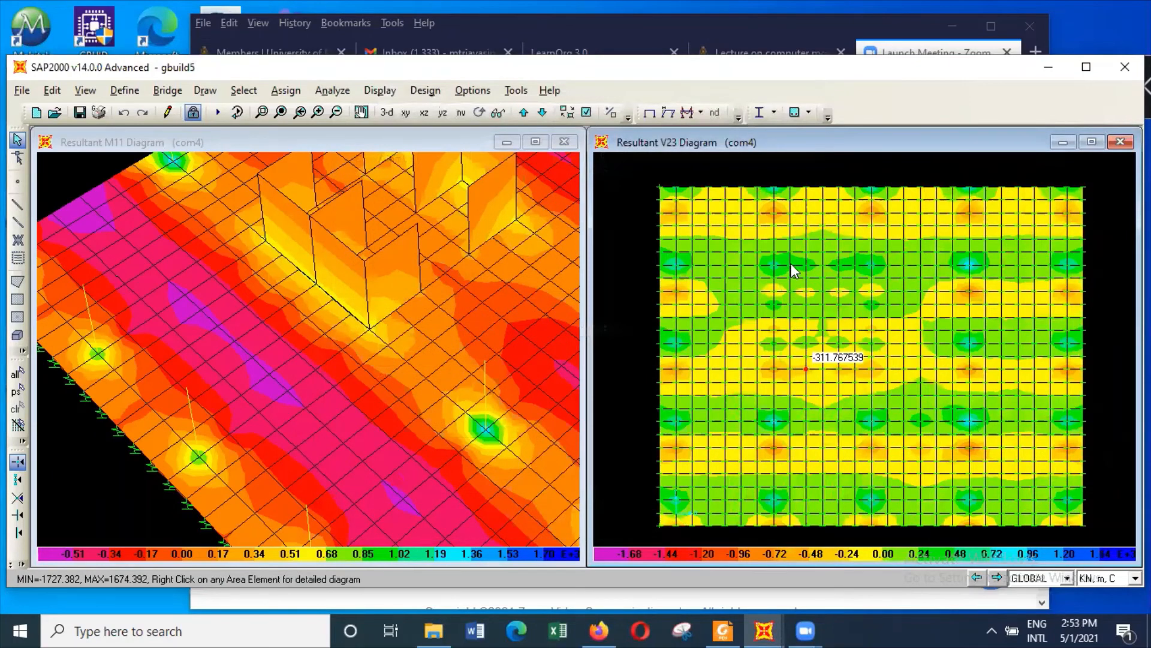
pyautogui.moveTo(789, 245)
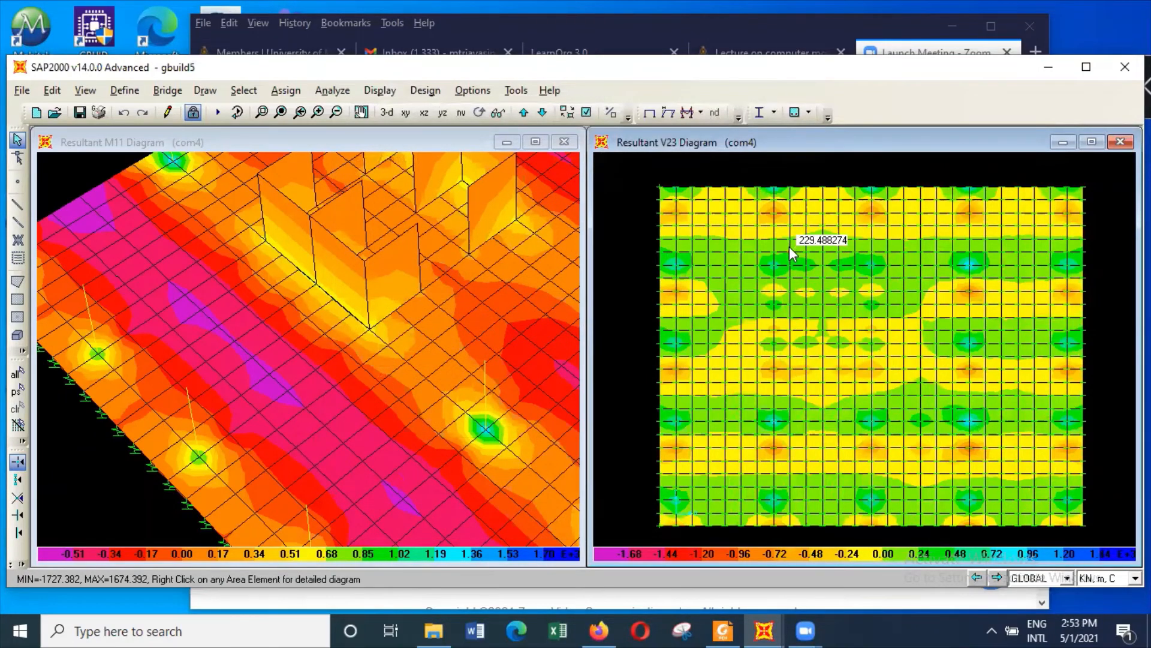
pyautogui.moveTo(789, 278)
# Step: Show the com4 joint reactions on the base slab plan as values instead of arrows, and read them near the slab corner
pyautogui.click(372, 91)
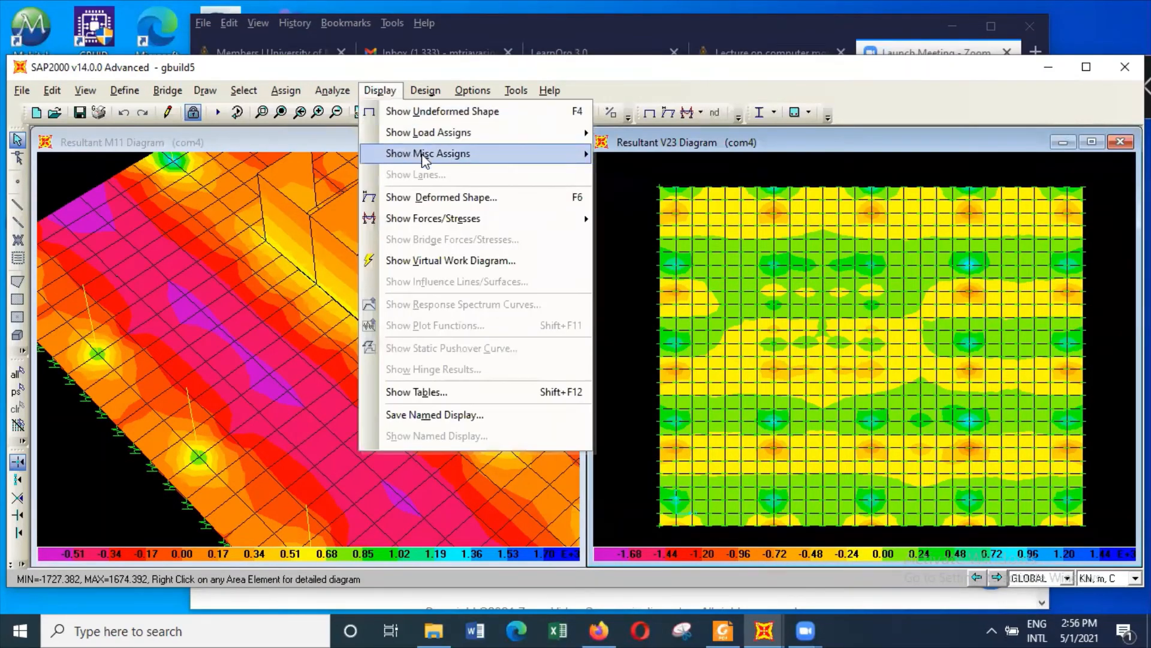
pyautogui.moveTo(451, 221)
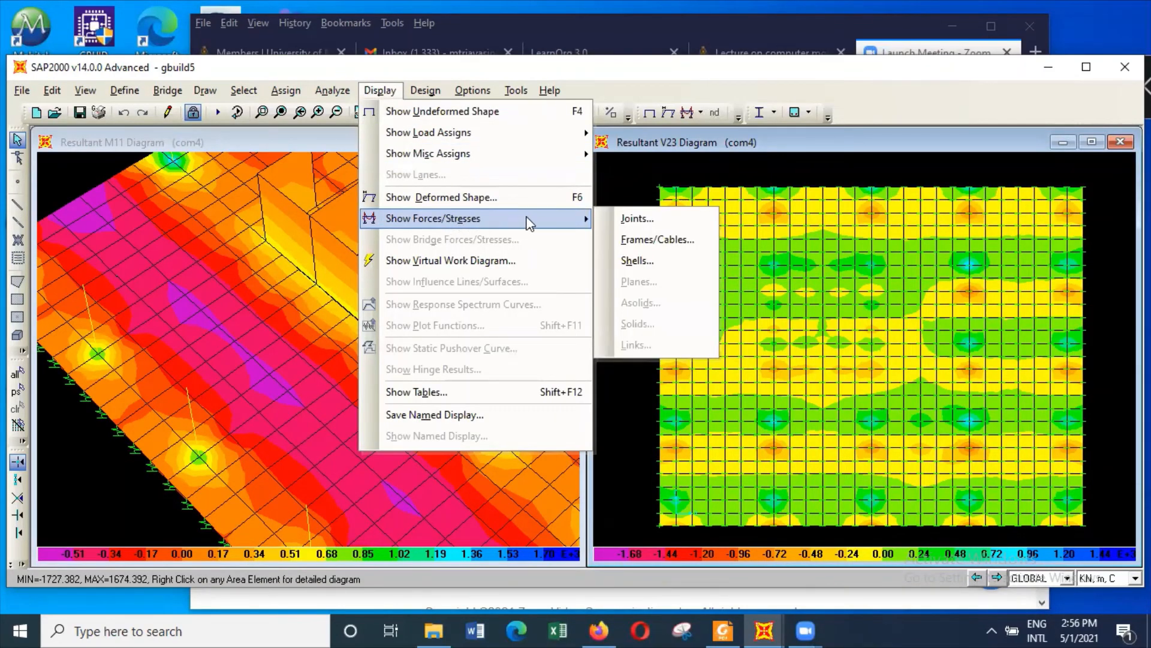
pyautogui.click(631, 219)
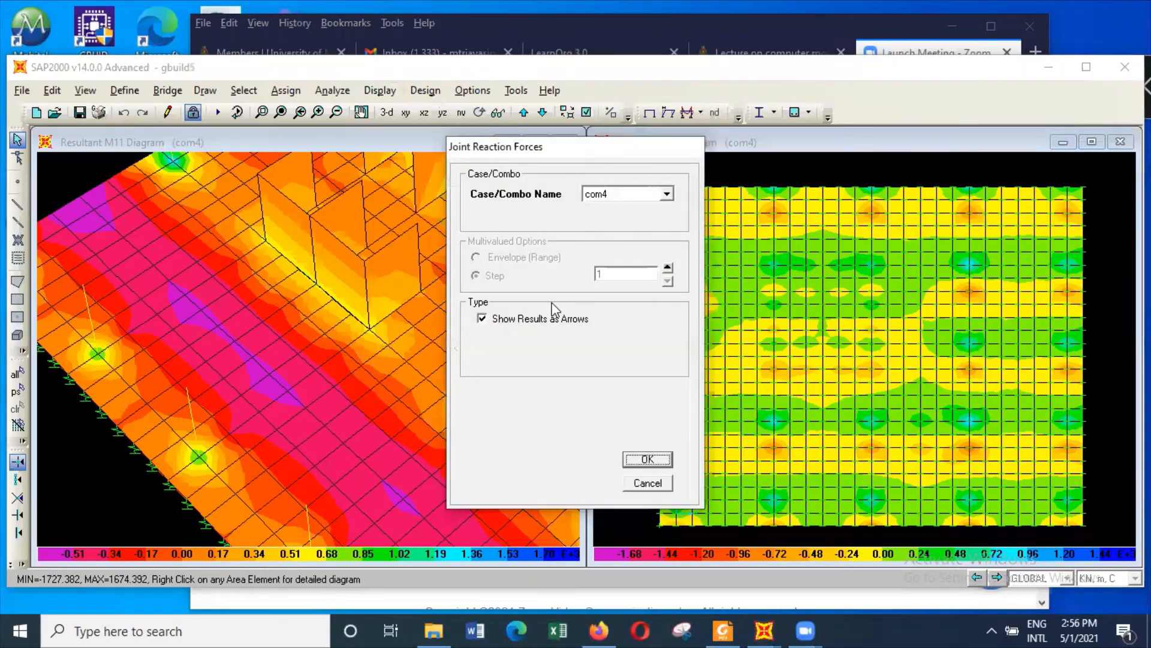
pyautogui.click(557, 319)
pyautogui.click(649, 460)
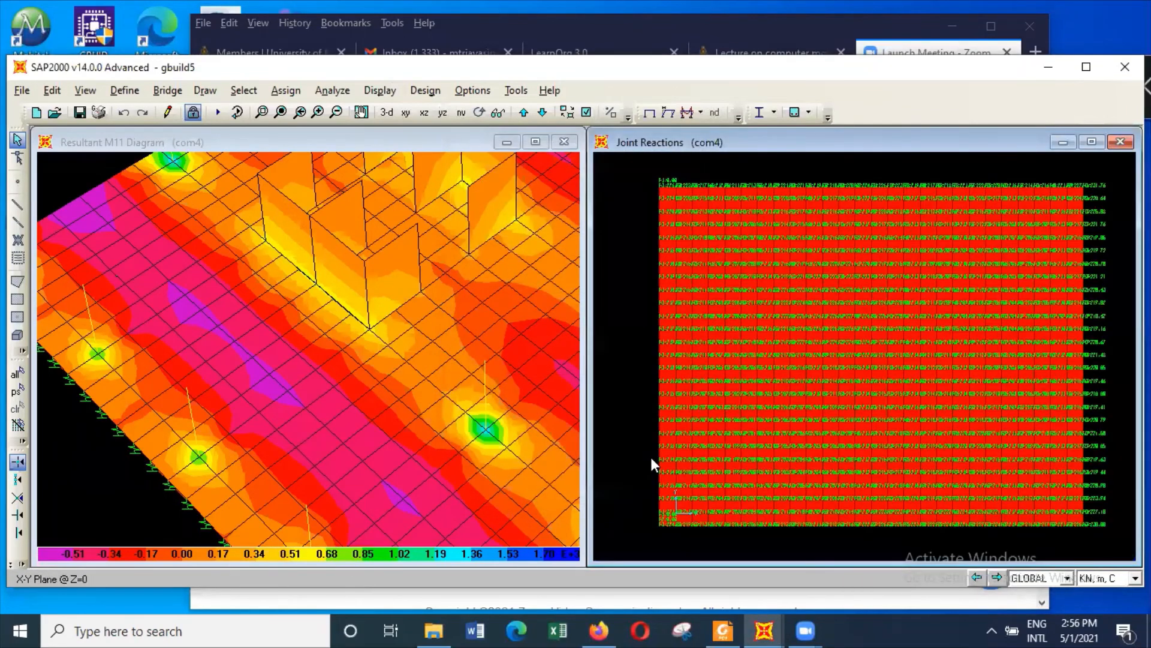
pyautogui.click(261, 113)
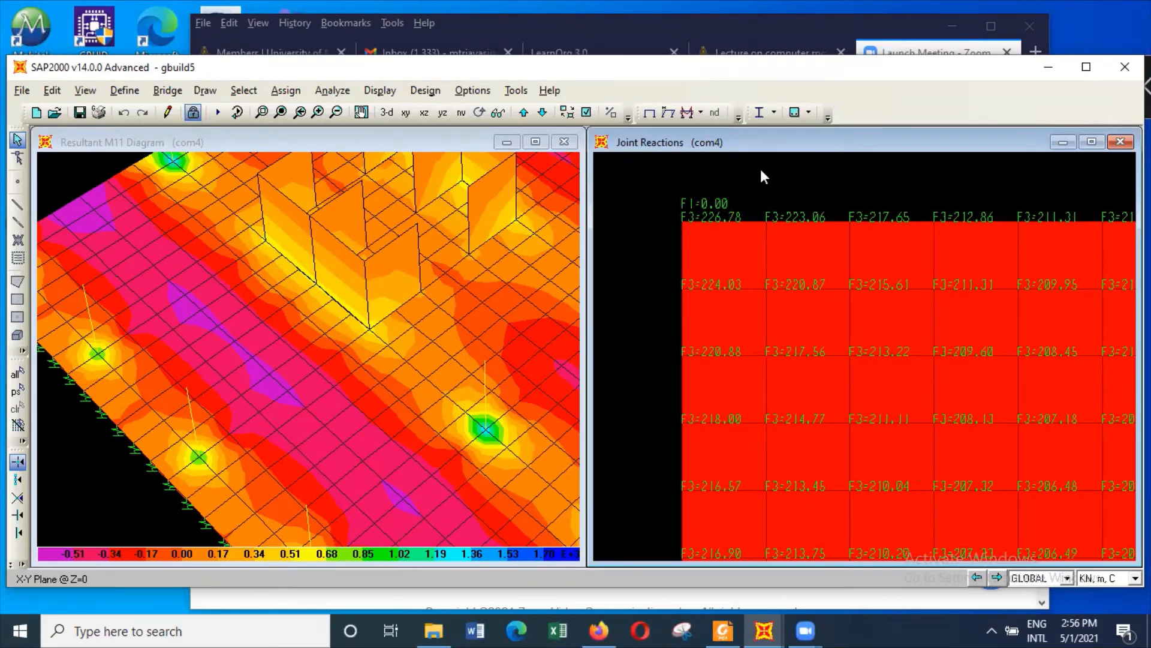
# Step: Display the joint reactions on the base slab plan for combination scom4 as values
pyautogui.click(392, 90)
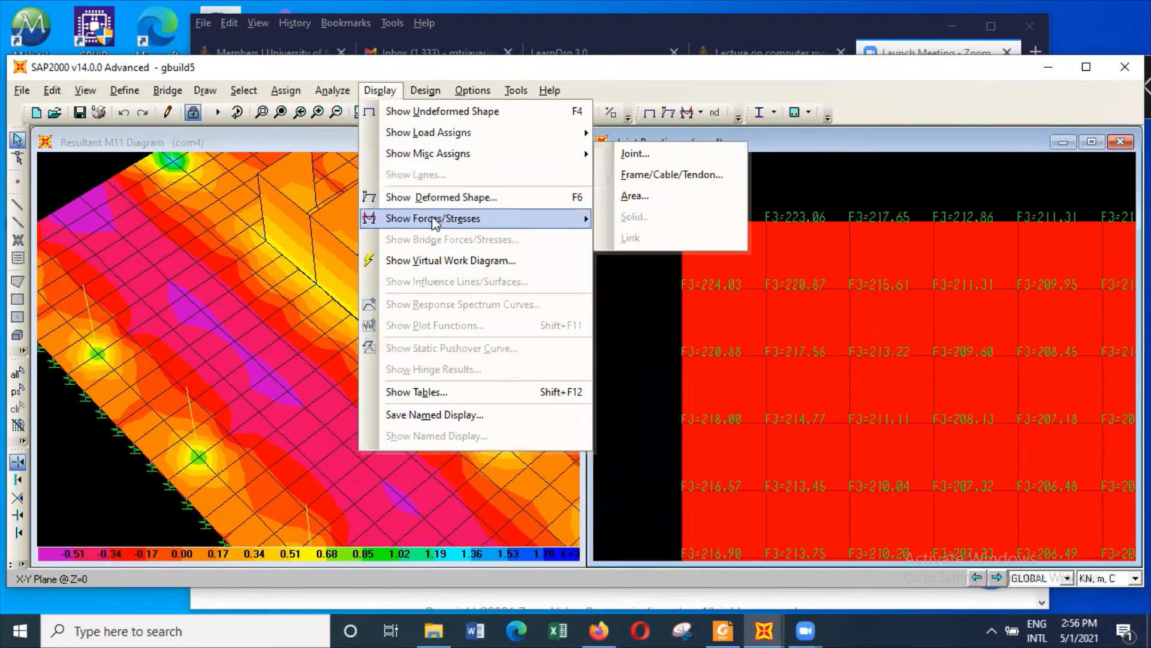
pyautogui.click(662, 221)
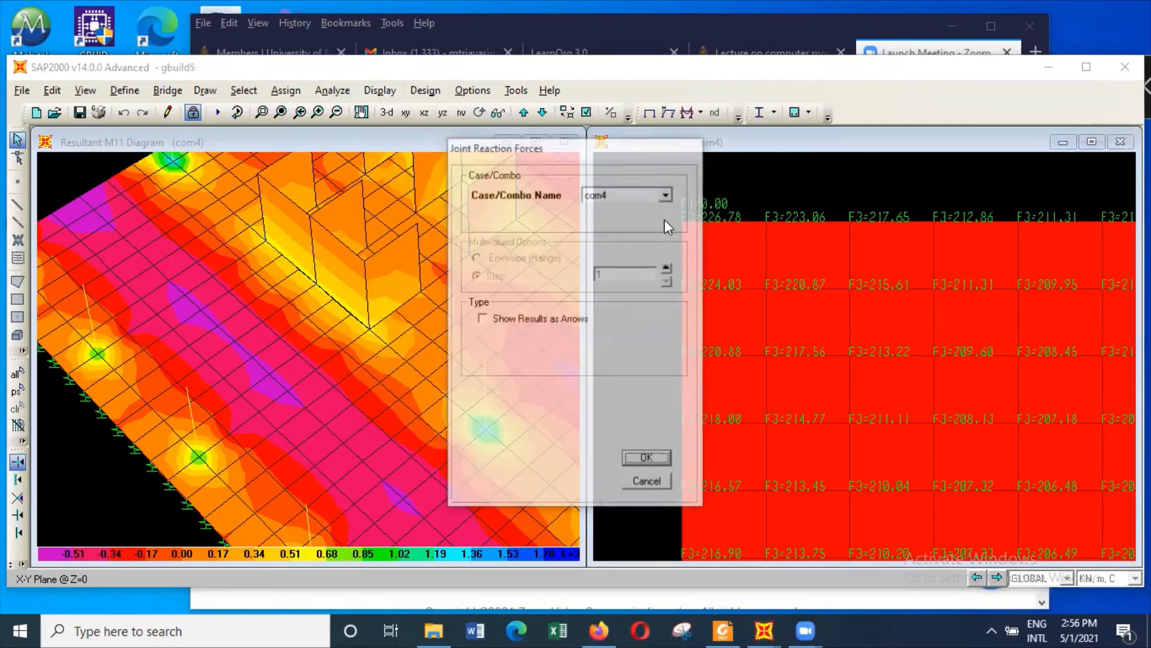
pyautogui.click(666, 195)
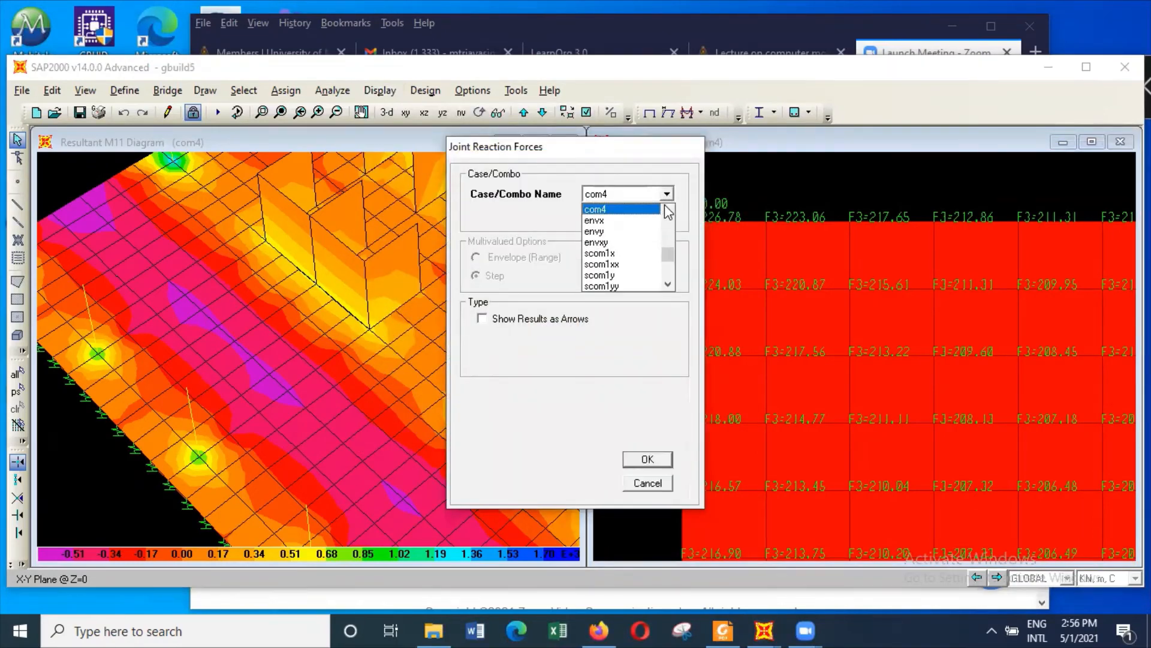
pyautogui.scroll(-4, 647, 235)
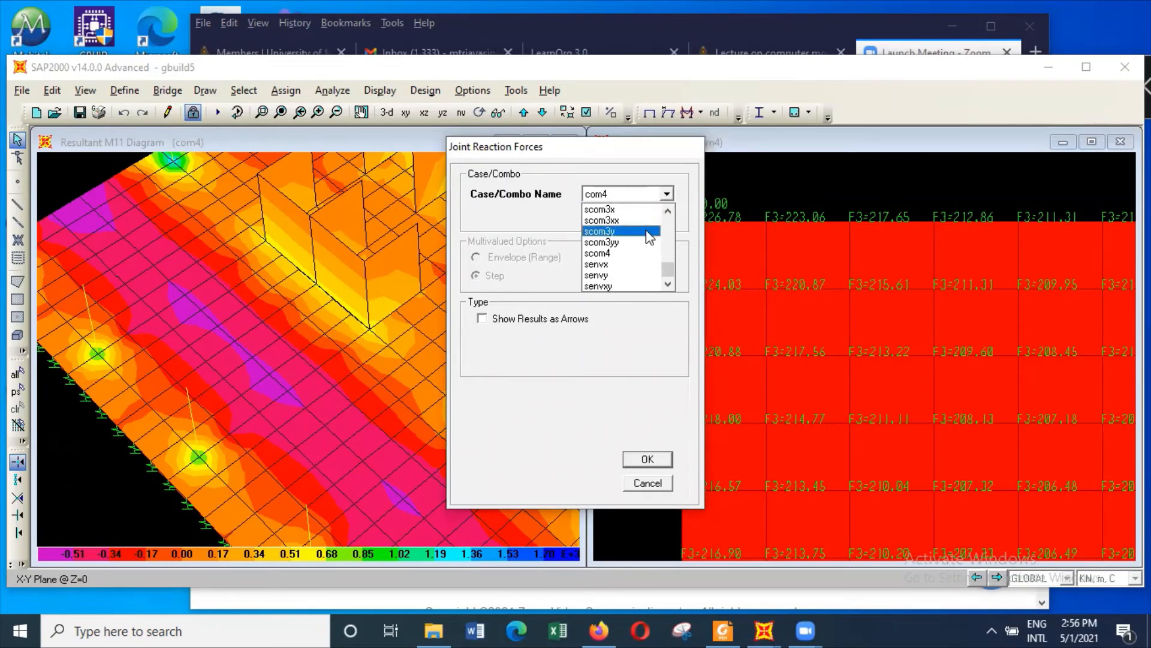
pyautogui.click(647, 253)
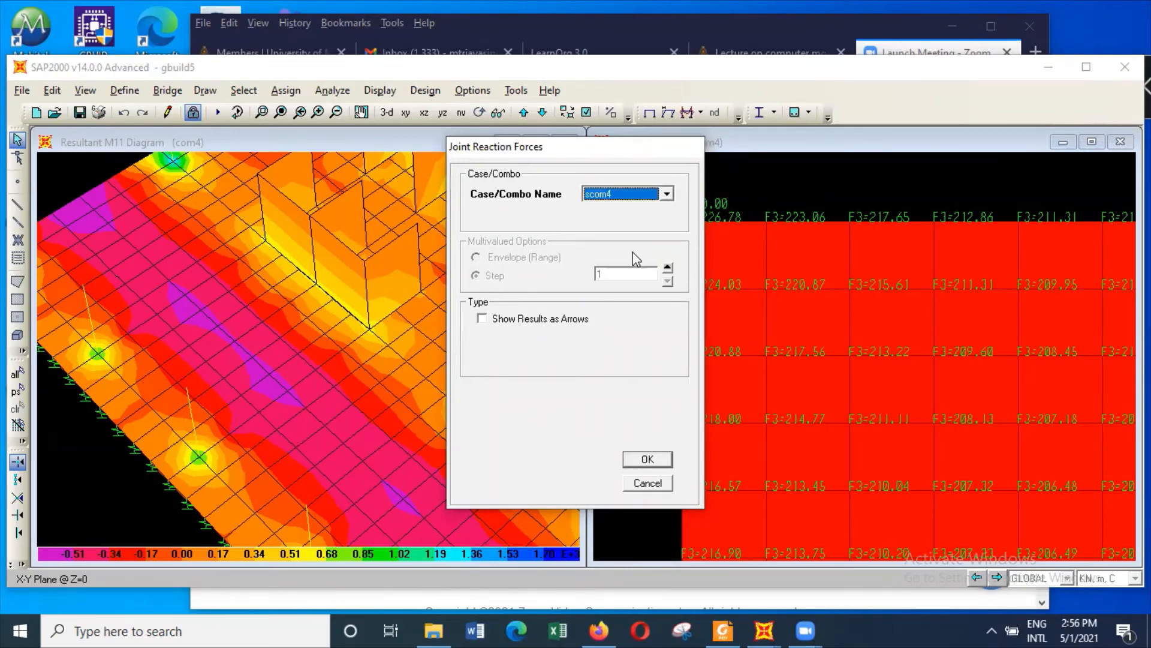
pyautogui.click(637, 460)
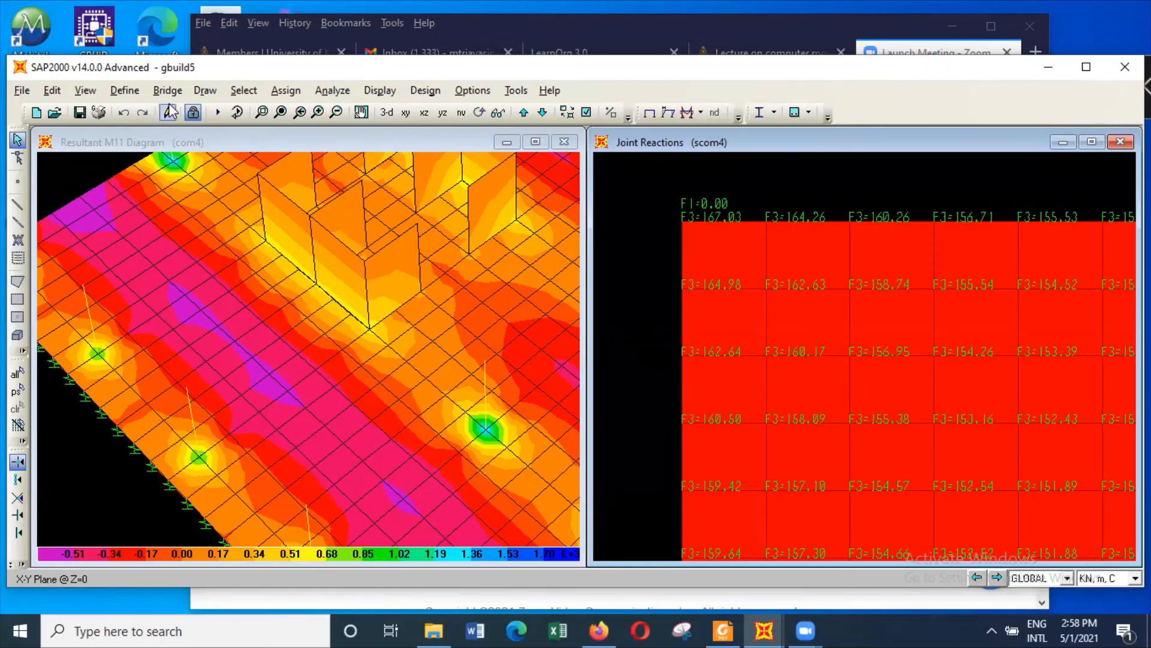
# Step: Unlock the model, accepting deletion of the analysis results, and rename the raft1200 shell section to raft1500
pyautogui.click(193, 113)
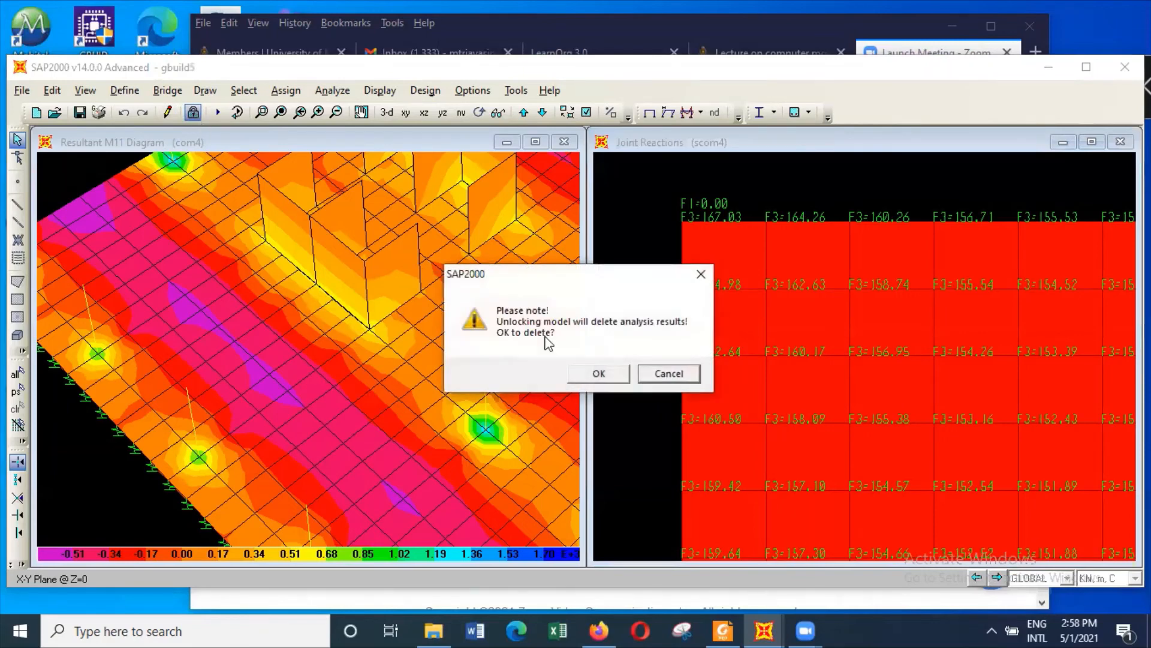
pyautogui.click(600, 374)
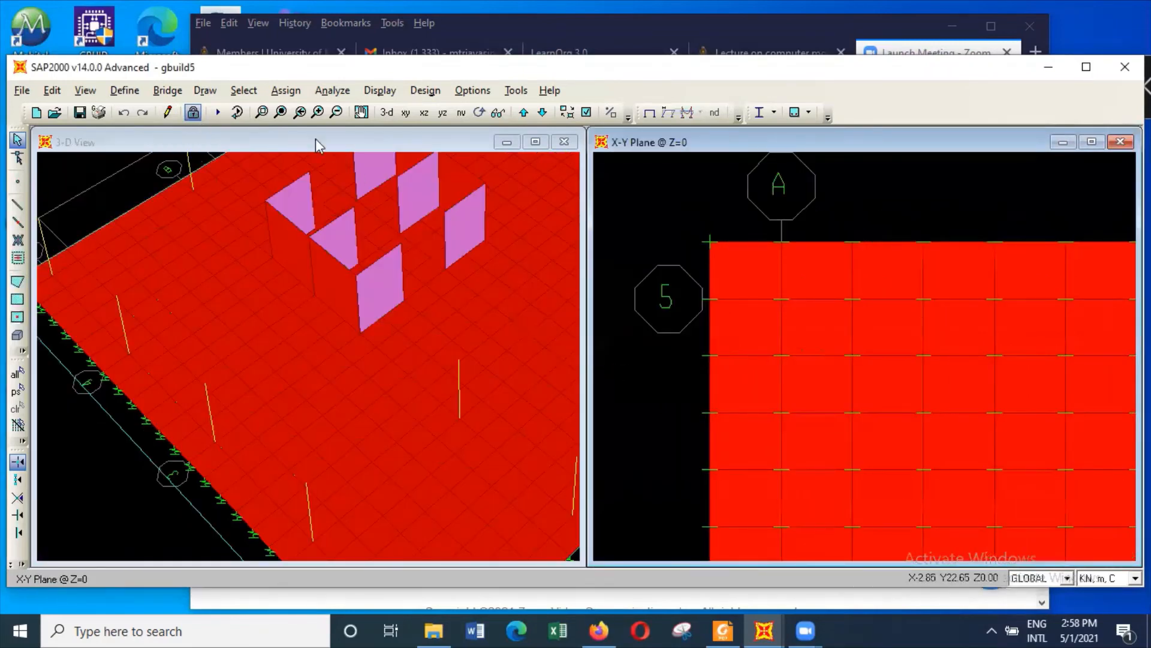
pyautogui.click(120, 92)
pyautogui.moveTo(163, 138)
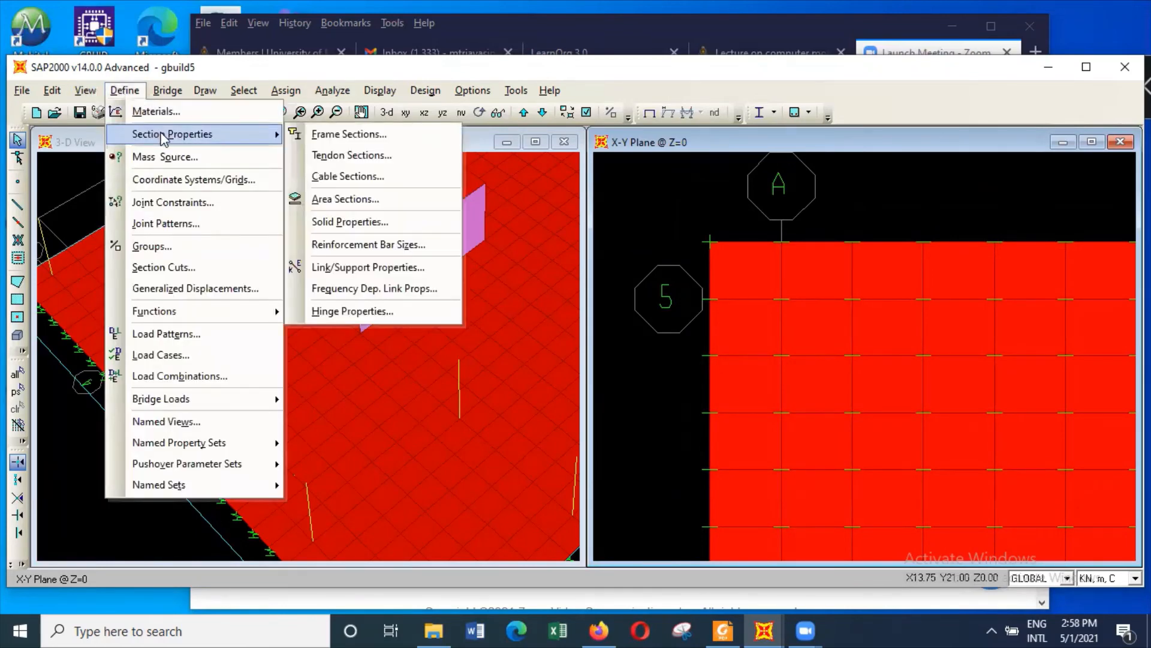
pyautogui.click(398, 199)
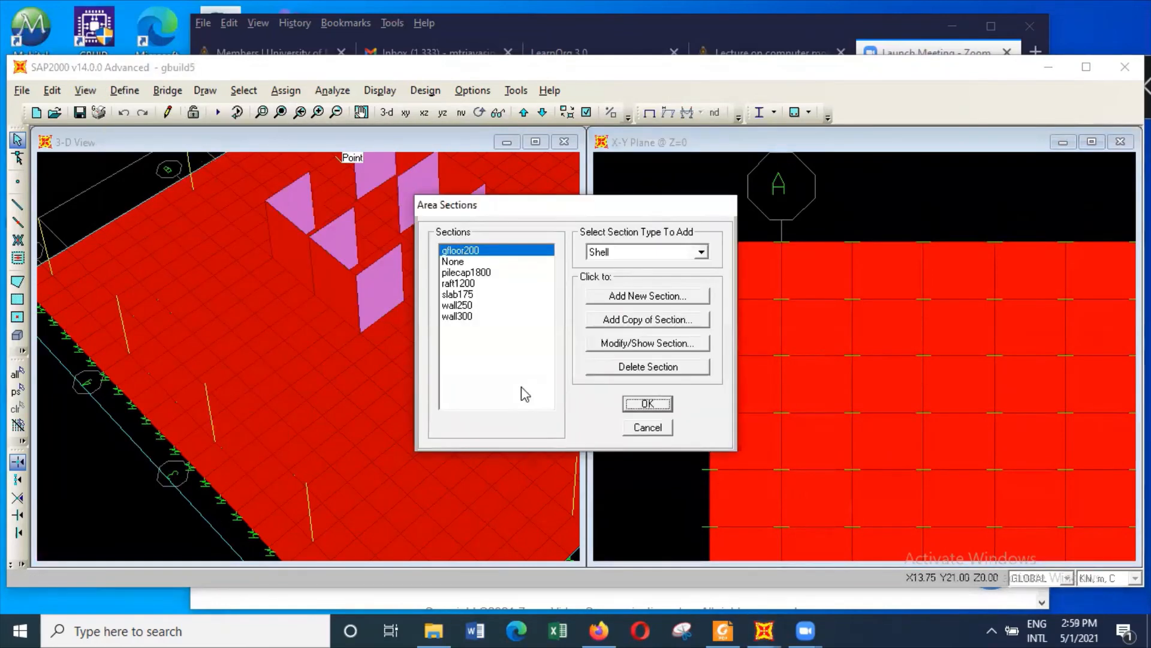
pyautogui.click(474, 286)
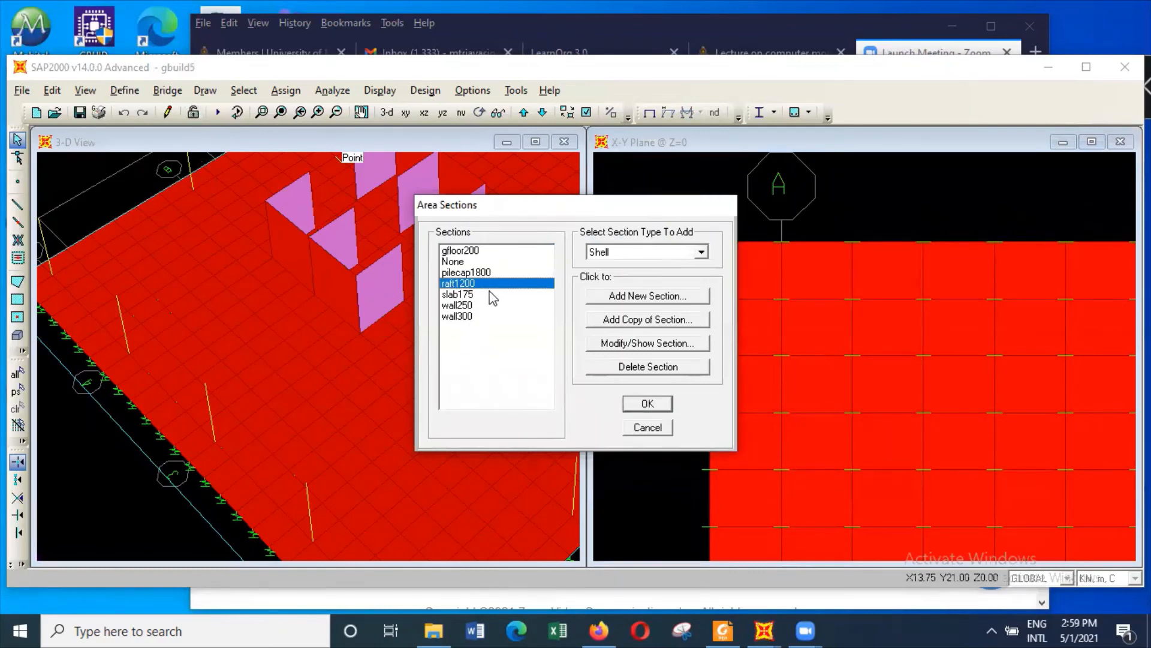
pyautogui.click(678, 347)
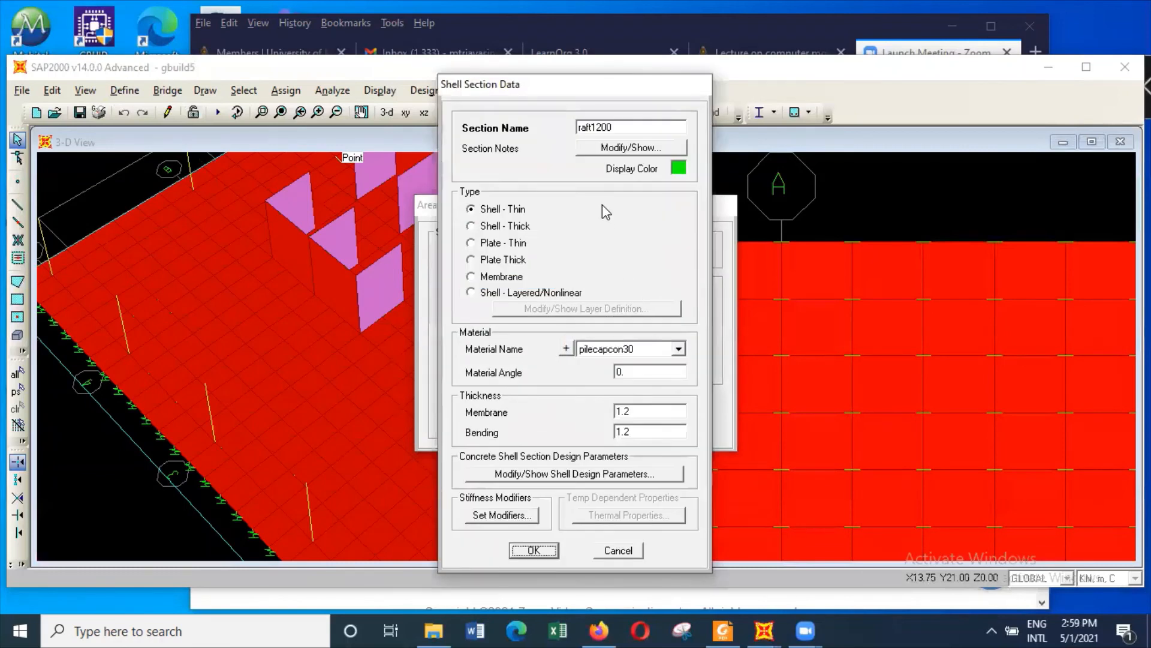
pyautogui.doubleClick(602, 126)
pyautogui.click(602, 122)
pyautogui.press('BackSpace')
pyautogui.write('5')
# Step: Set the raft section's membrane and bending thicknesses to 1.5 m and accept the area section changes
pyautogui.click(642, 414)
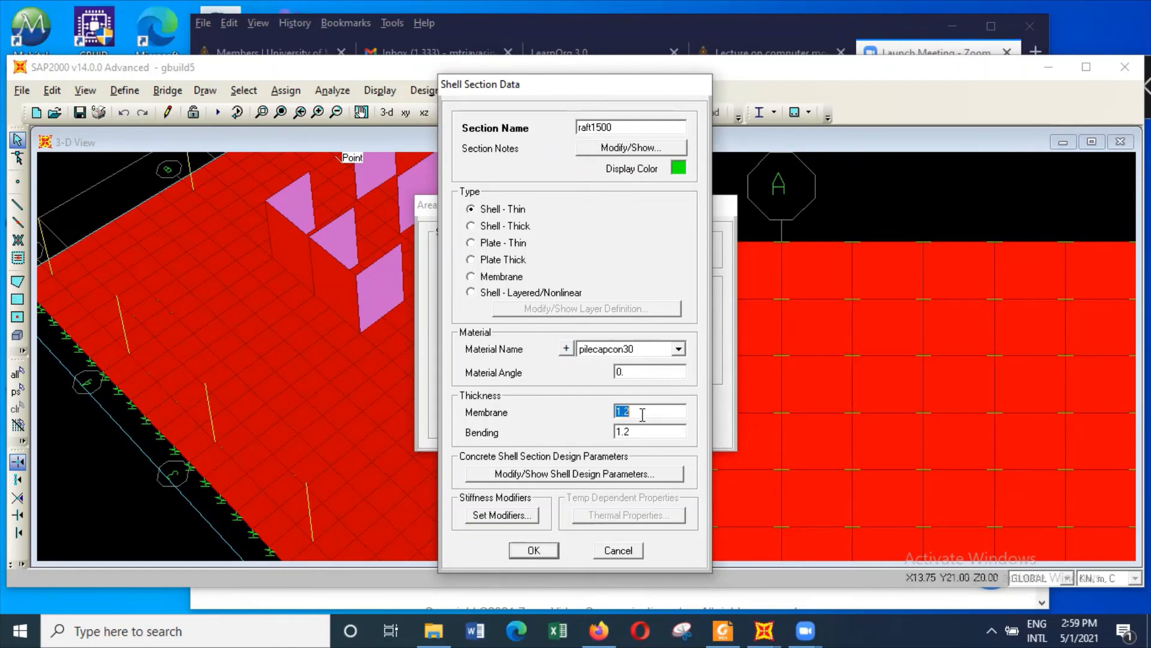
pyautogui.click(643, 413)
pyautogui.press('BackSpace')
pyautogui.write('5')
pyautogui.click(638, 430)
pyautogui.click(637, 430)
pyautogui.press('BackSpace')
pyautogui.write('5')
pyautogui.click(534, 550)
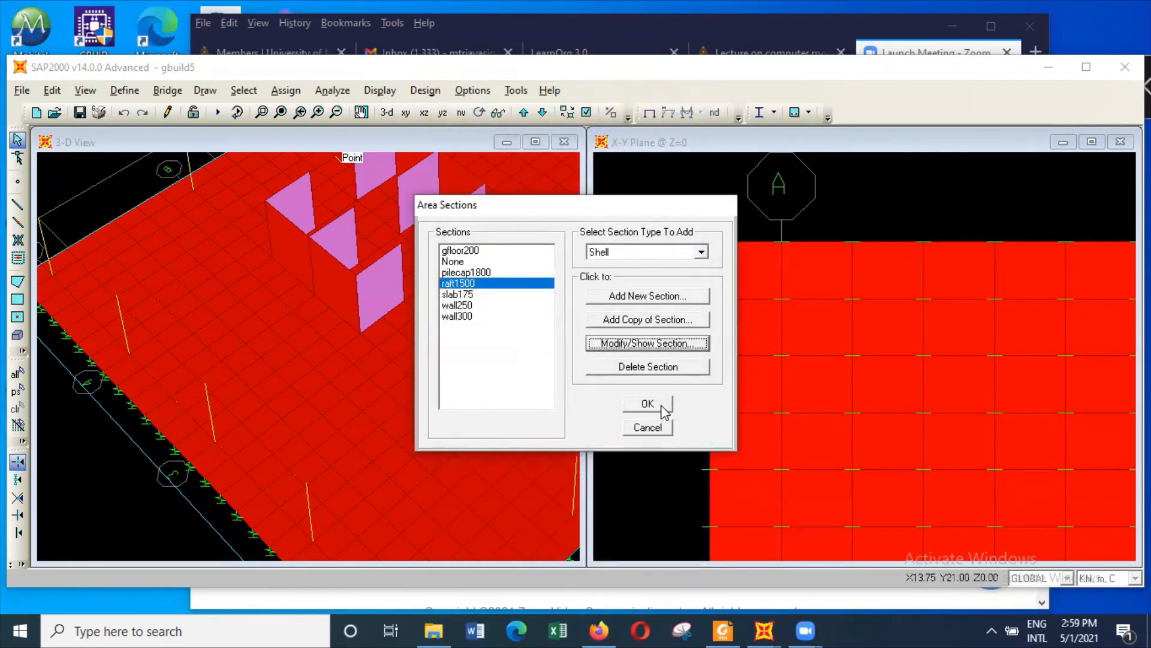
pyautogui.click(659, 405)
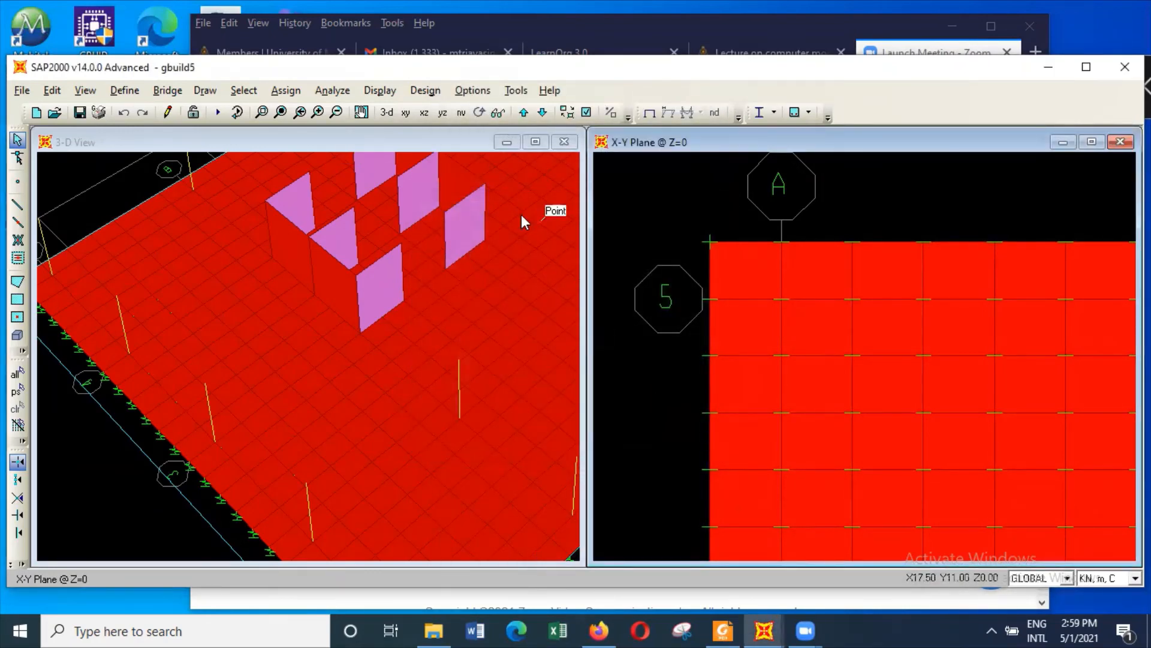
# Step: Rerun the analysis with the thickened raft section and close the analysis report when it completes
pyautogui.click(332, 90)
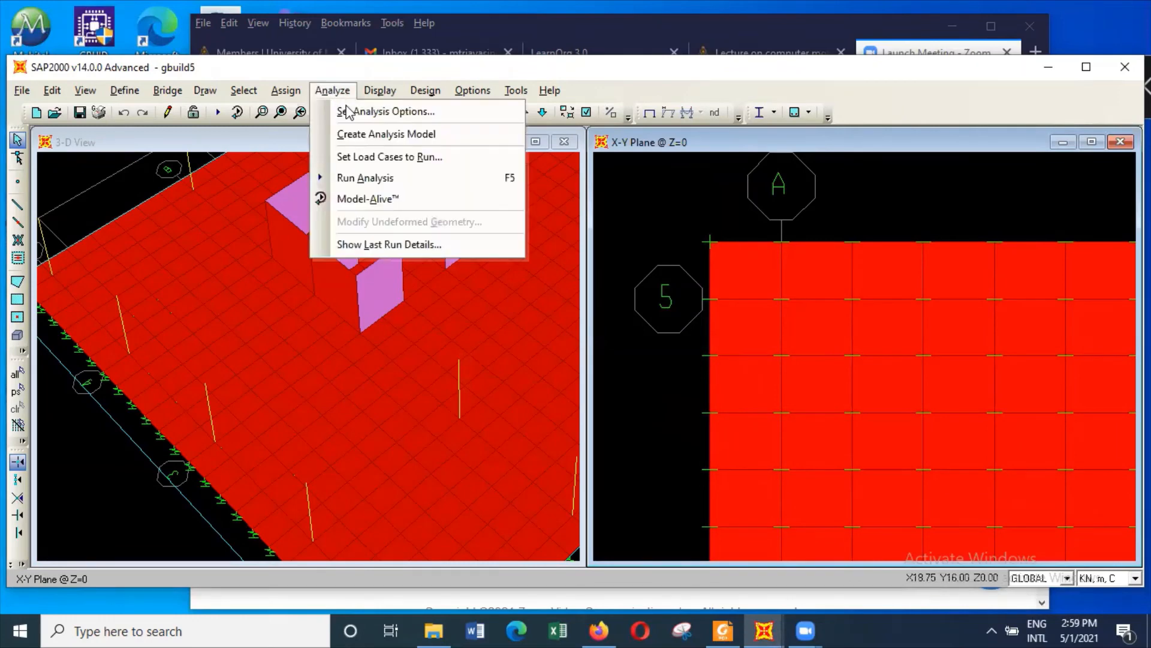
pyautogui.click(367, 178)
pyautogui.click(785, 414)
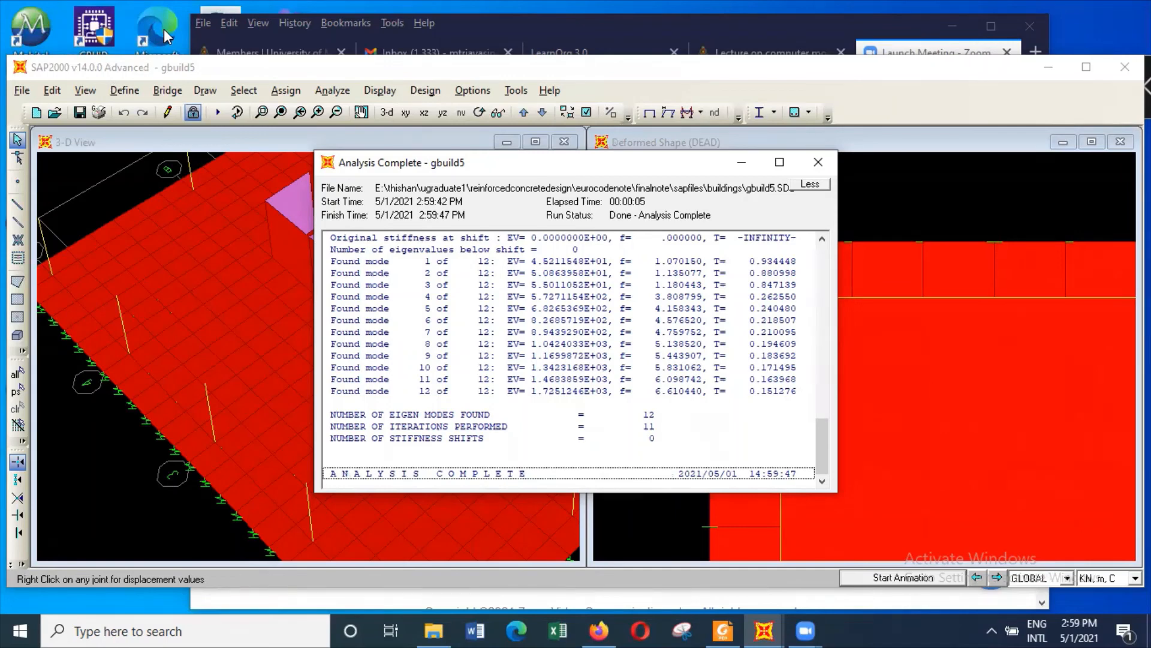
pyautogui.click(817, 162)
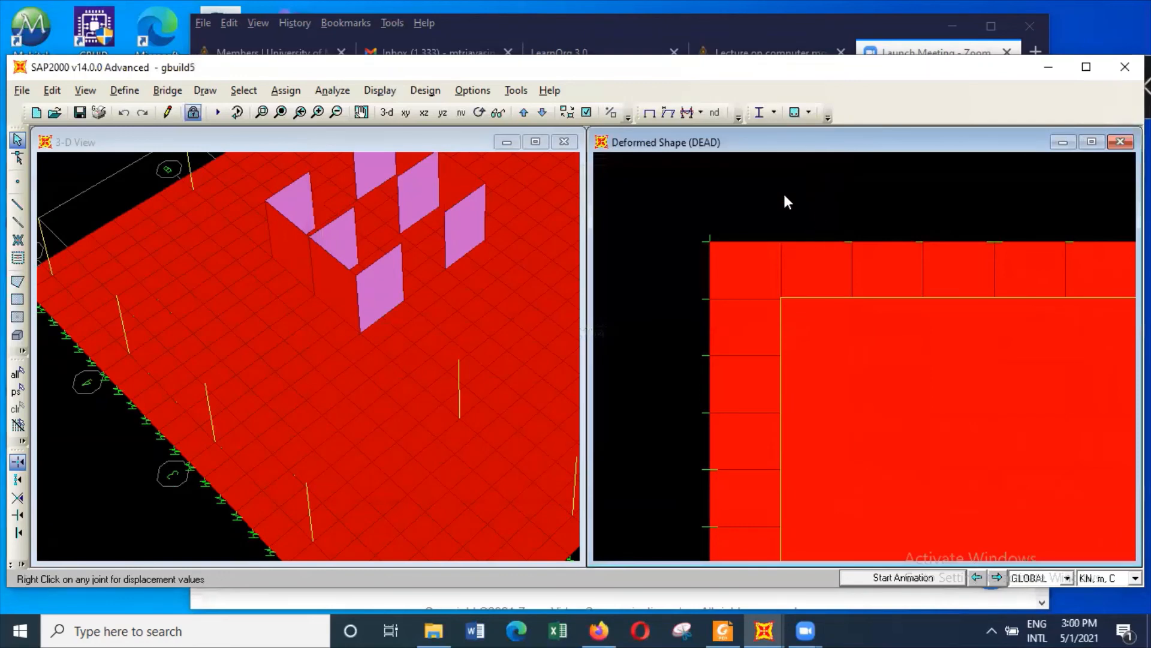
# Step: Show the scom4 joint reactions as values instead of arrows on the X-Y plane at Z = 0, and read them near the slab corner
pyautogui.click(85, 90)
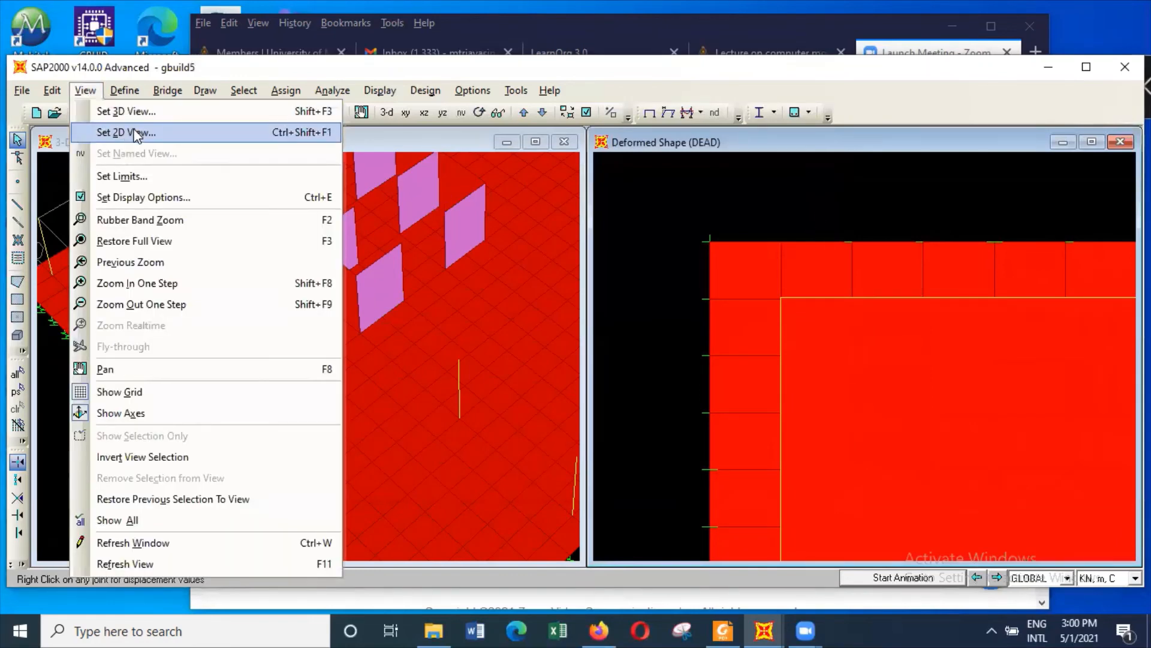
pyautogui.click(126, 132)
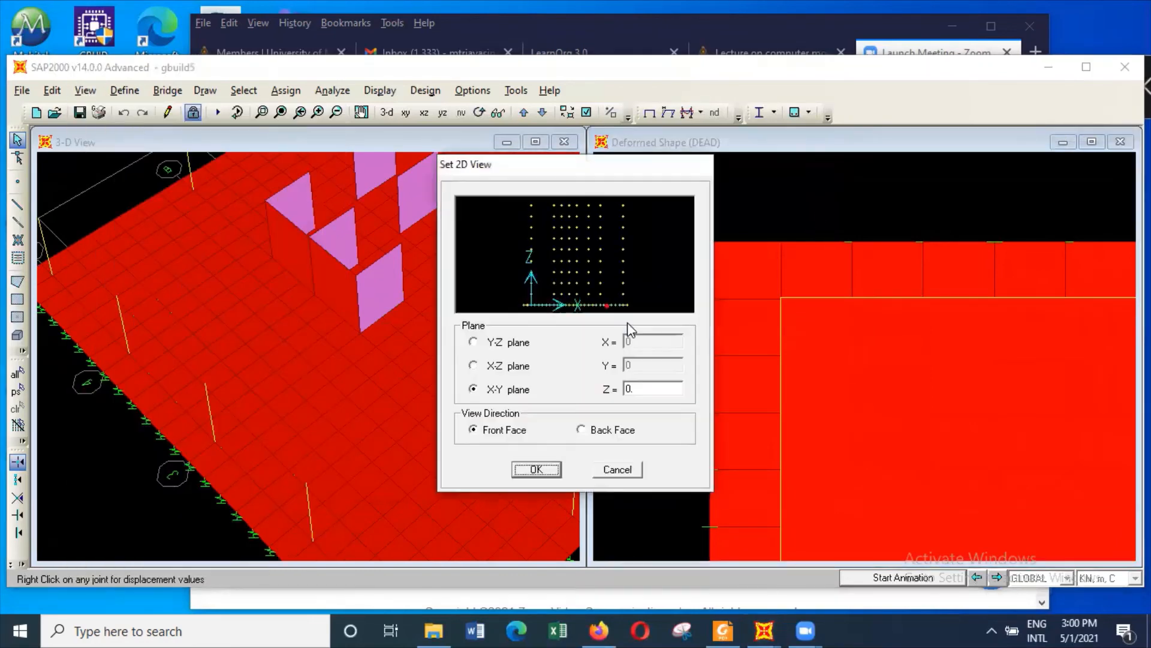
pyautogui.click(539, 470)
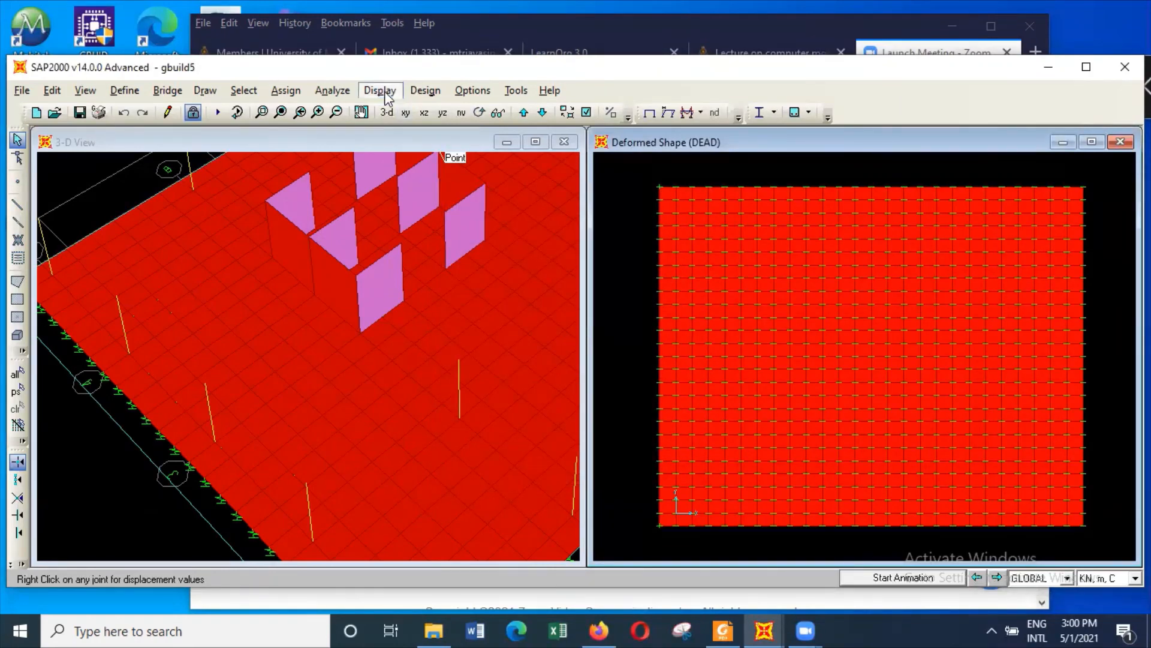
pyautogui.click(385, 94)
pyautogui.moveTo(453, 218)
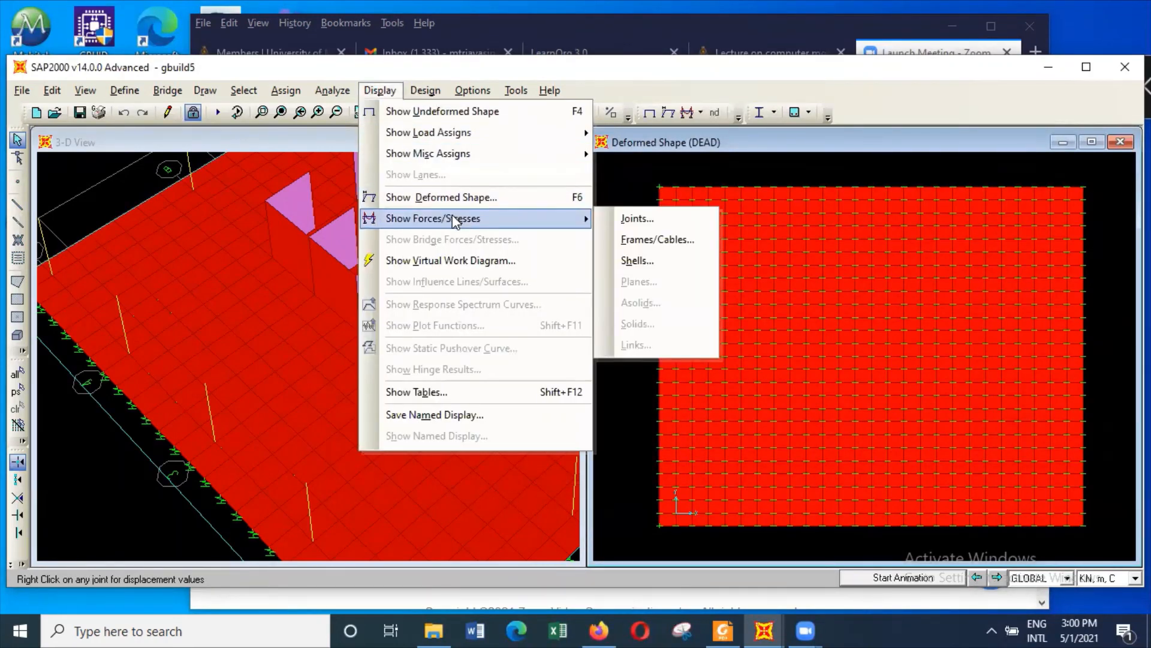
pyautogui.click(657, 218)
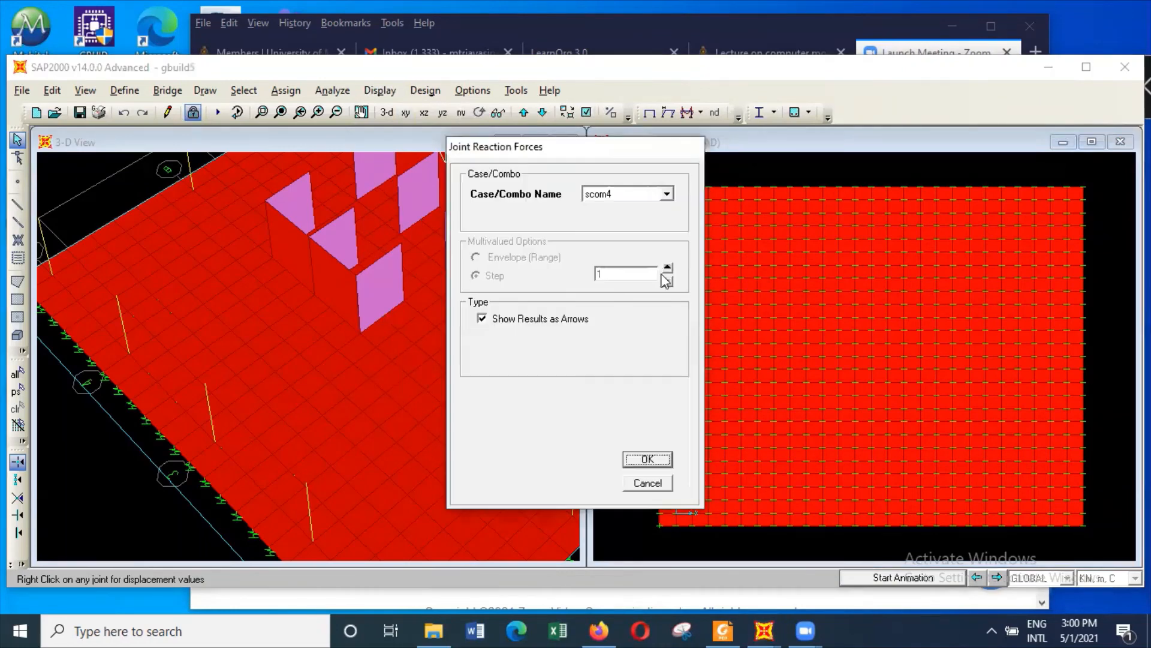
pyautogui.click(557, 323)
pyautogui.click(654, 460)
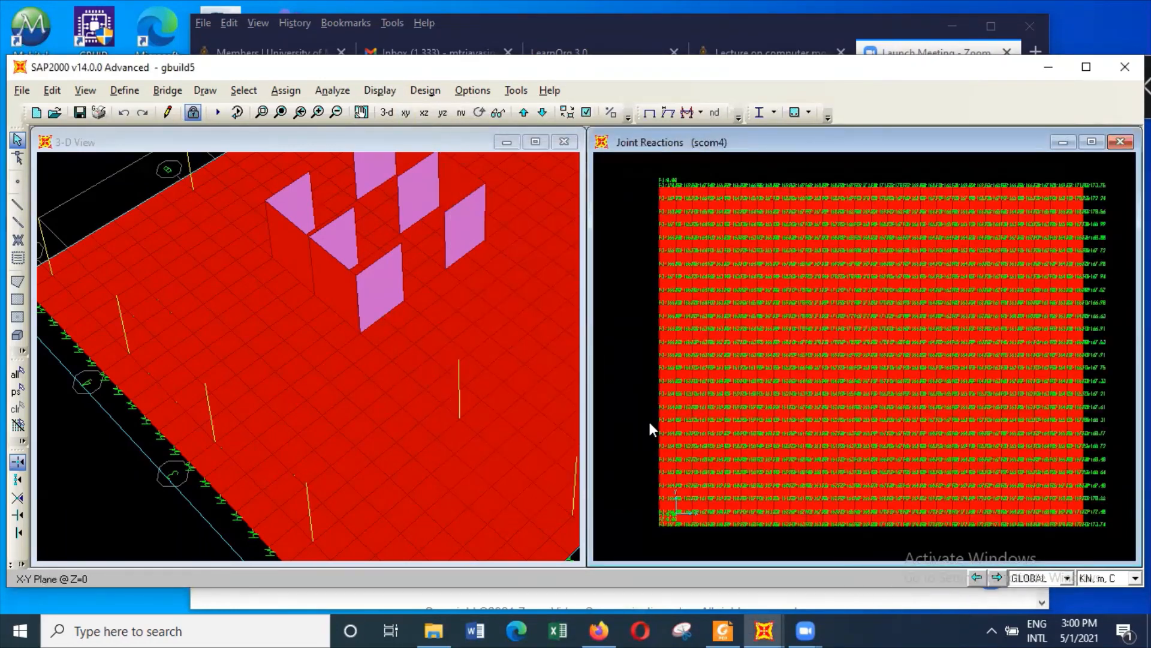
pyautogui.click(318, 112)
pyautogui.moveTo(639, 168); pyautogui.dragTo(745, 247)
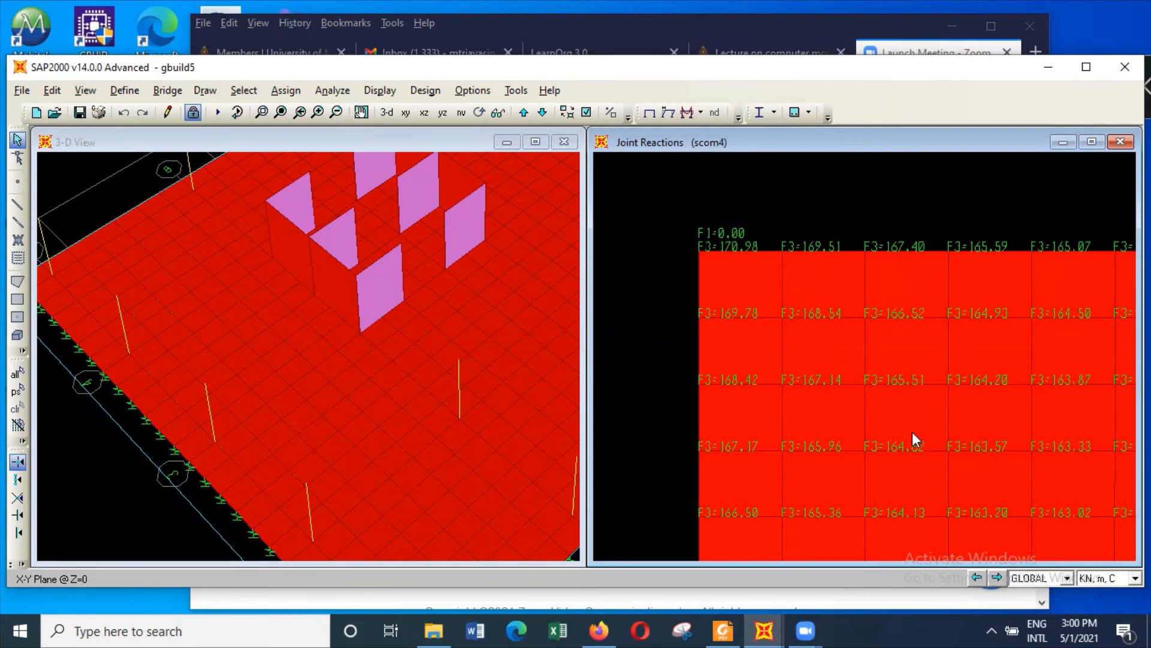
pyautogui.scroll(-4, 923, 426)
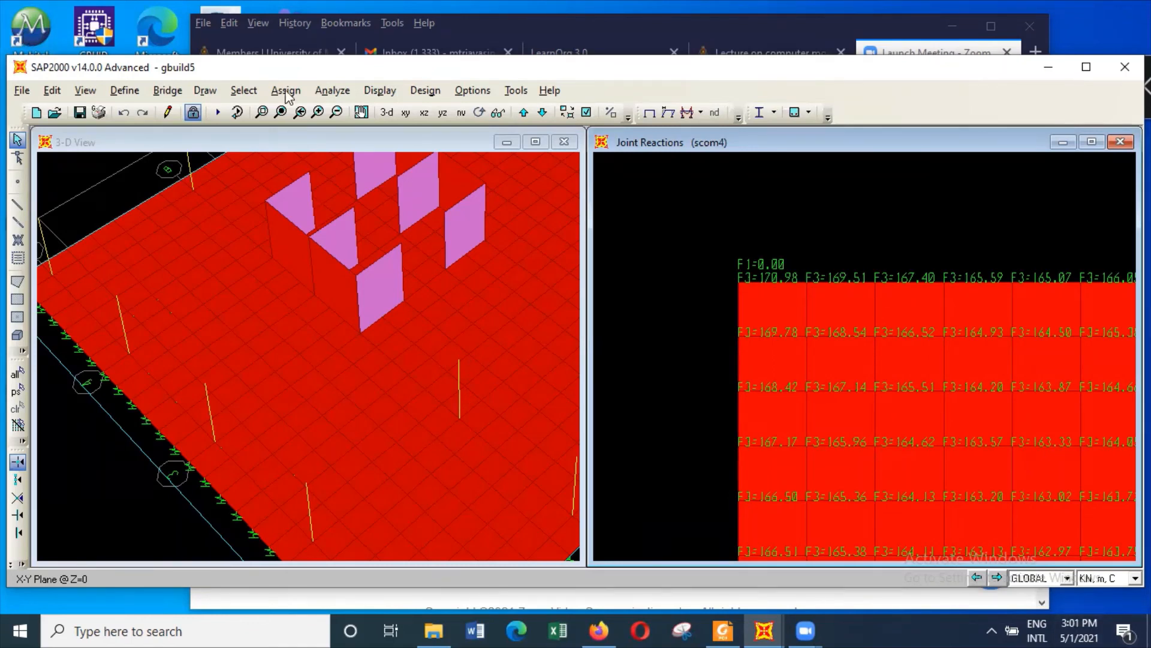
# Step: Display the shell resultant M11 diagram for combination scom4 on the full slab plan and read the moments along the strip beside the edge columns
pyautogui.click(280, 112)
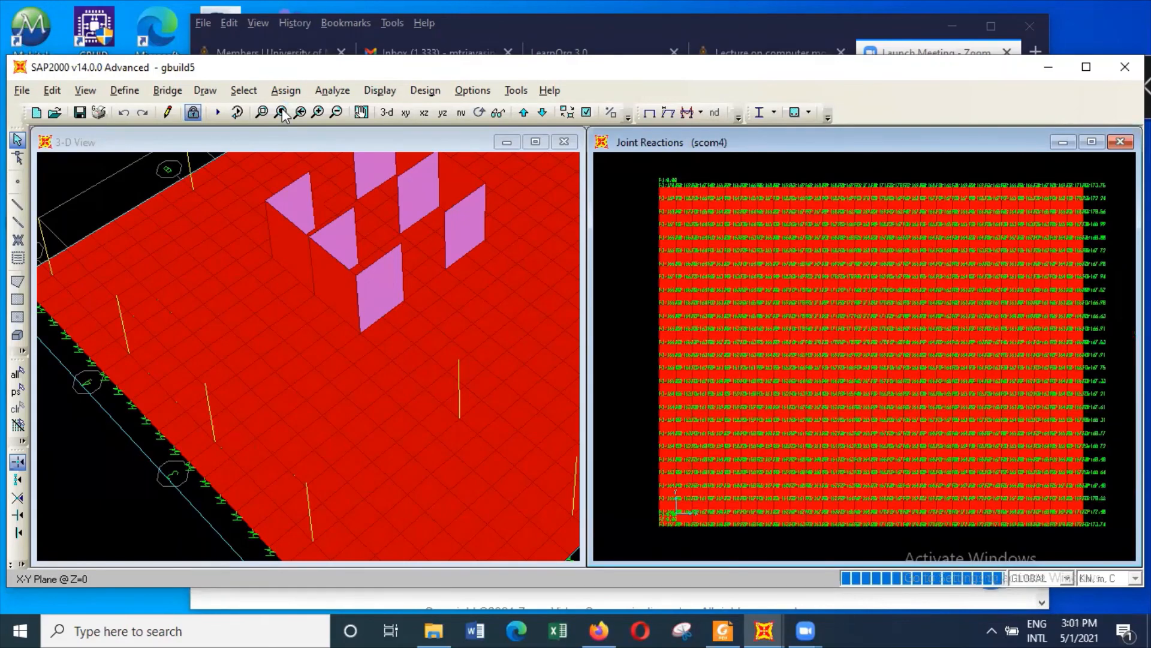
pyautogui.click(375, 91)
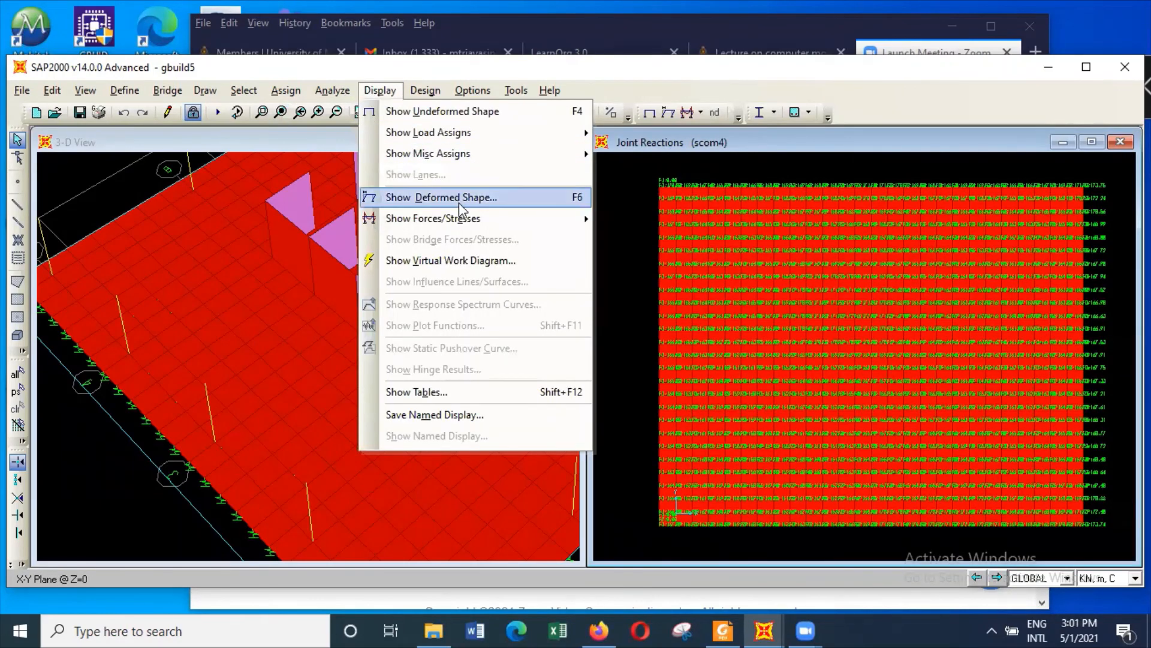
pyautogui.moveTo(462, 218)
pyautogui.click(689, 262)
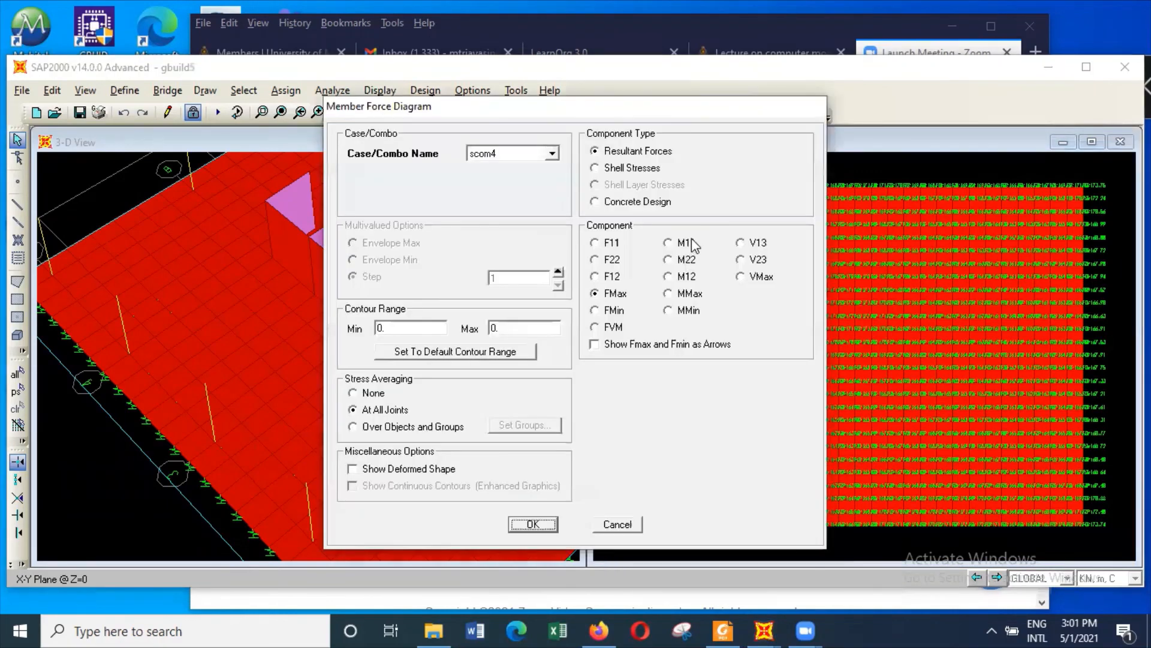
pyautogui.click(689, 243)
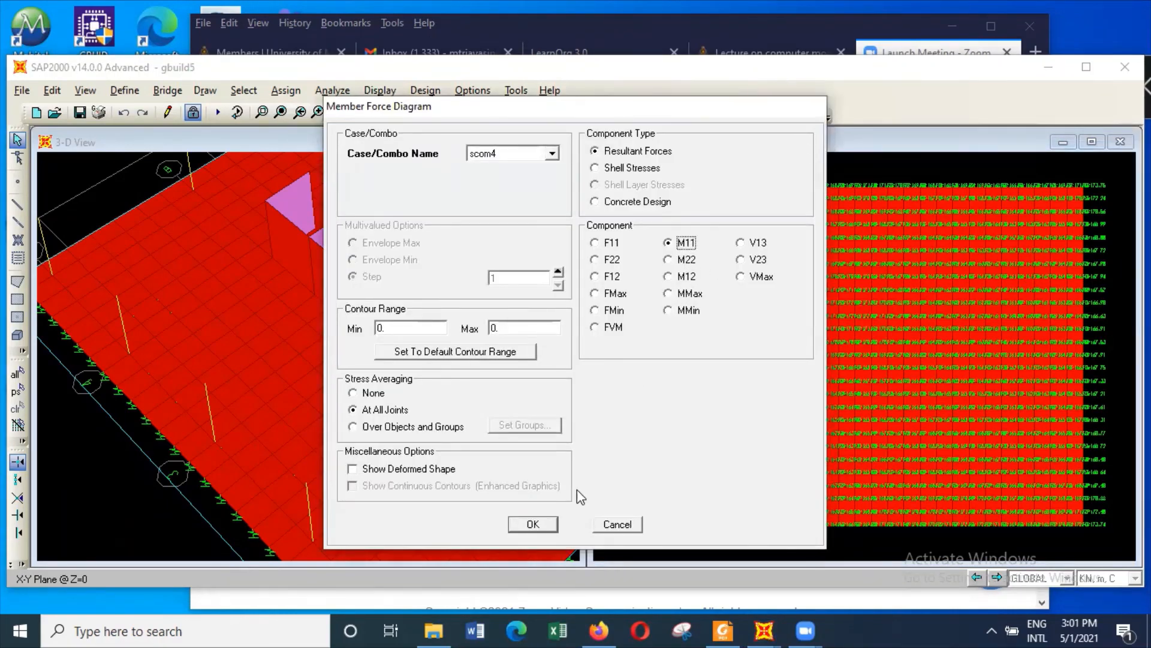
pyautogui.click(532, 524)
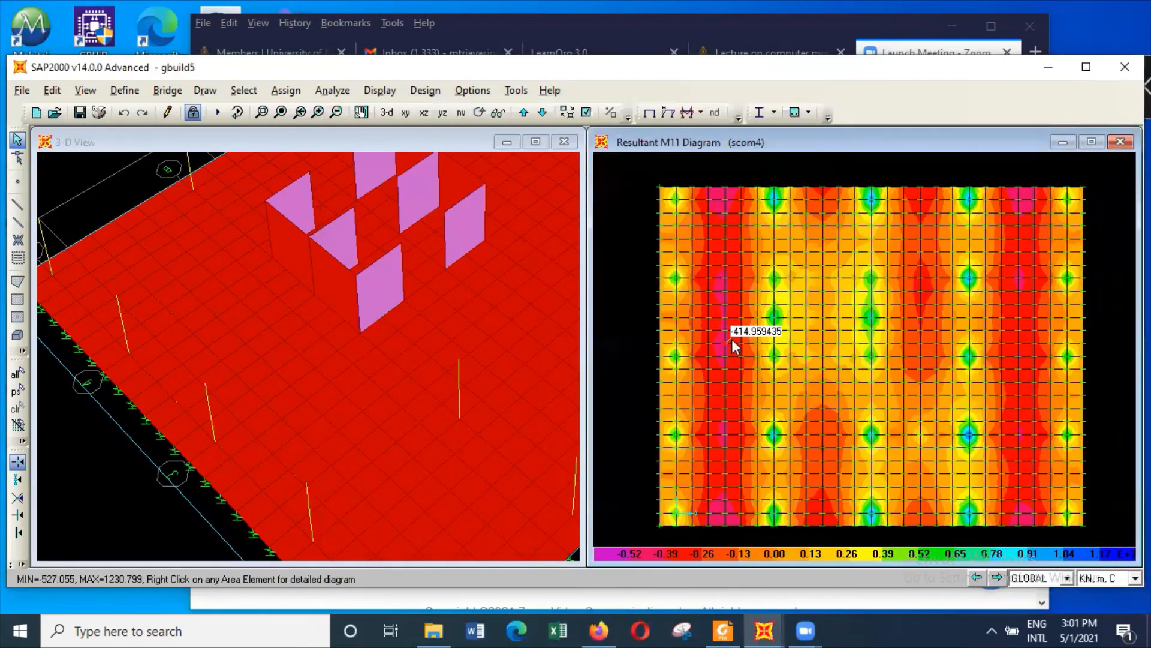
pyautogui.moveTo(732, 347)
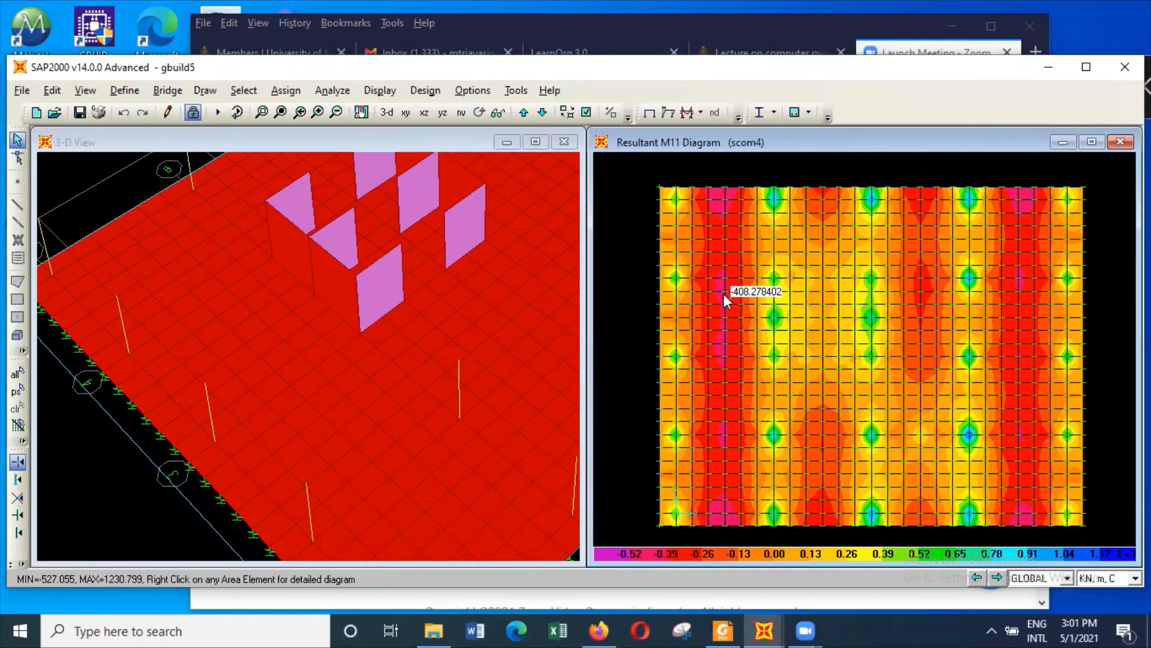
pyautogui.moveTo(744, 452)
pyautogui.moveTo(721, 402)
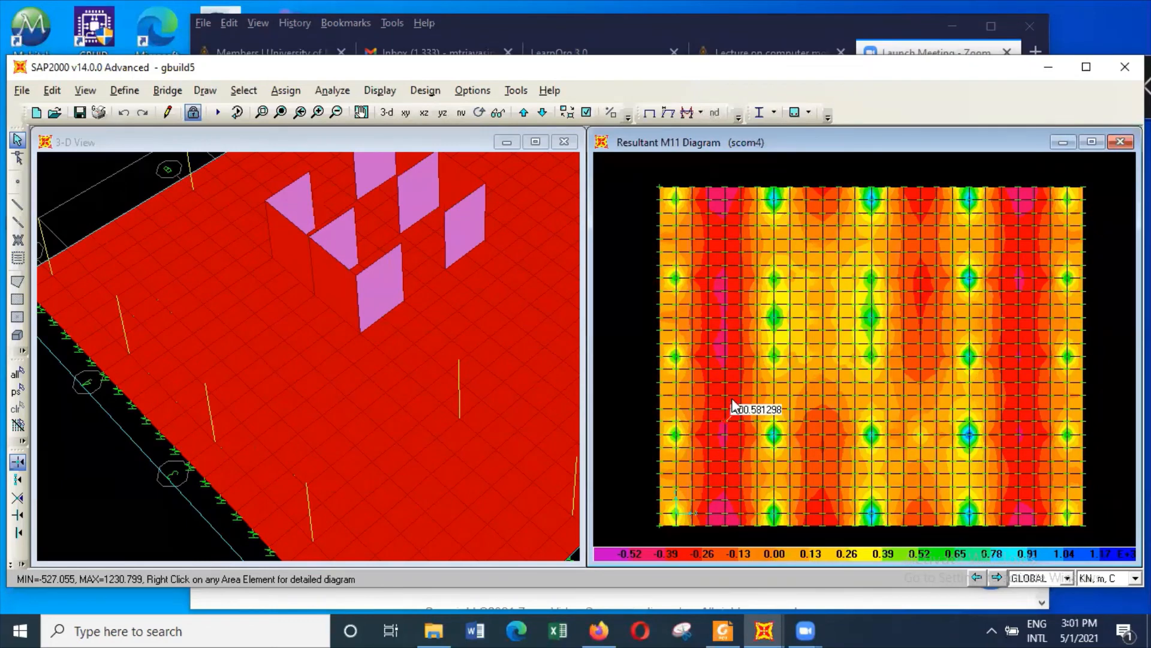